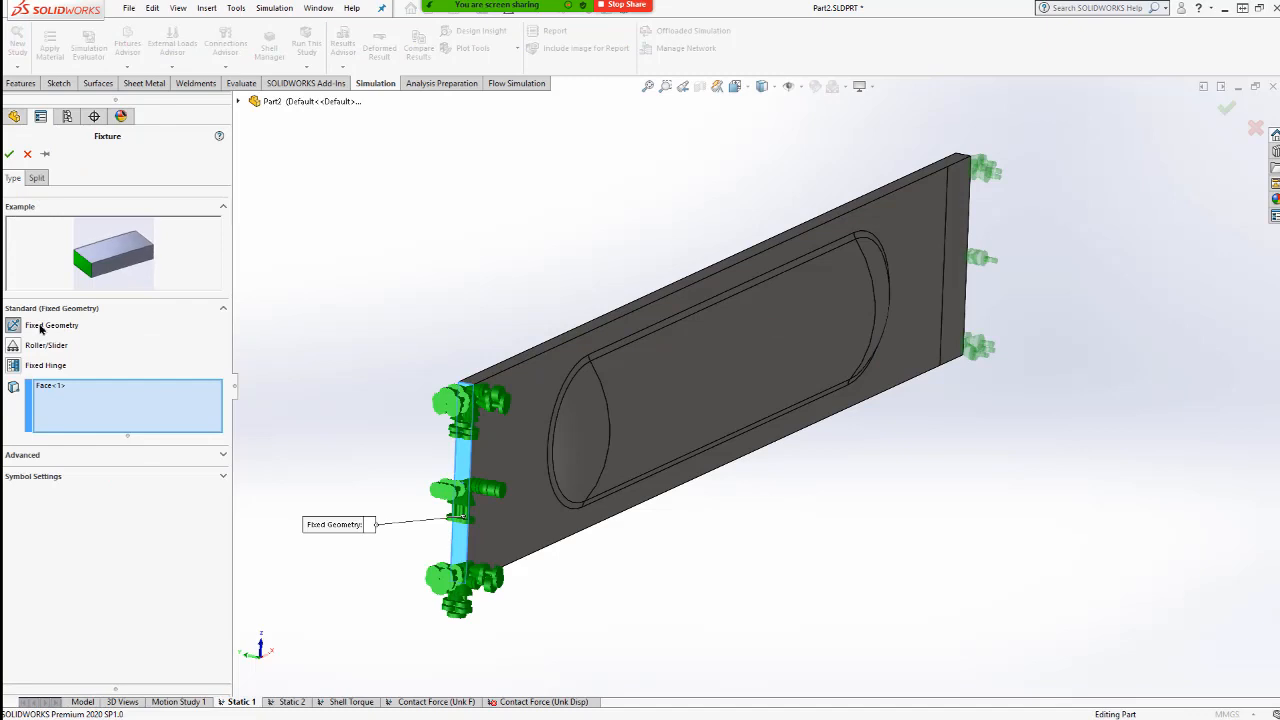
- Use Fixed Geometry as the fixture type on the plate's narrow end face and accept the fixture
{"action": "left_click", "coordinate": [101, 326]}
{"action": "left_click", "coordinate": [9, 156]}
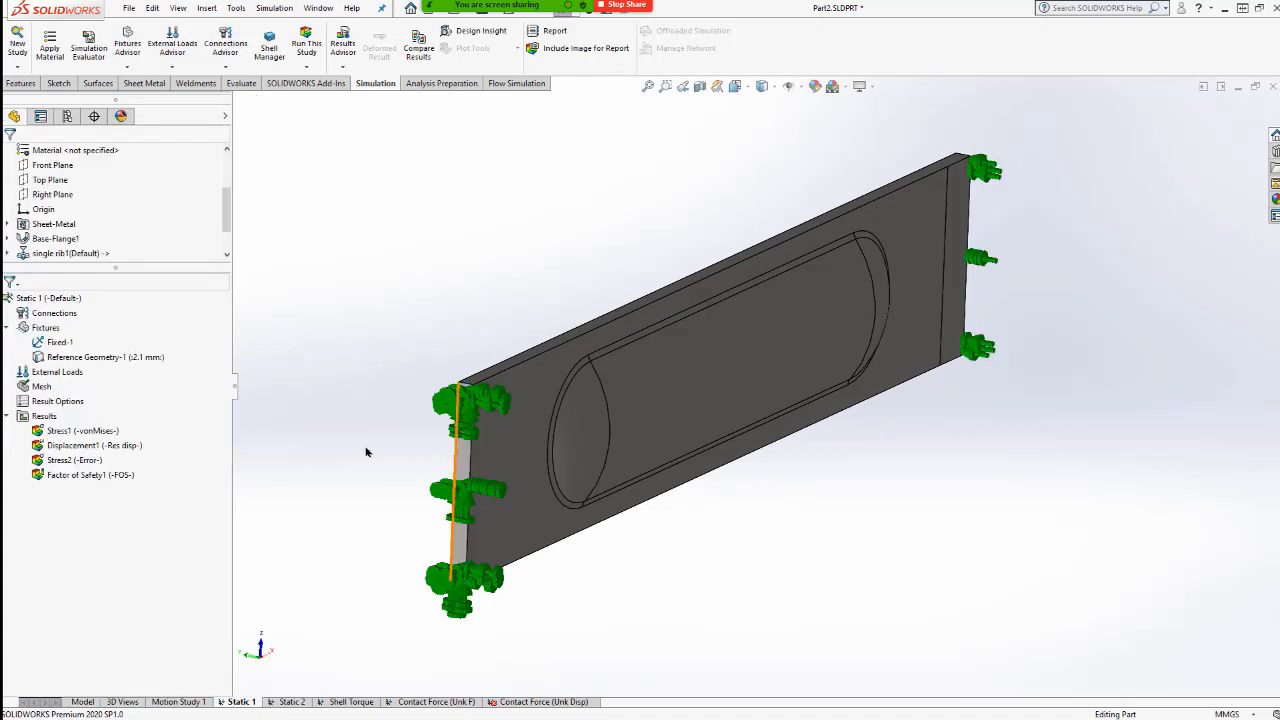
- Open the reference geometry fixture's definition and move its callout clear of the constrained face at the opposite end of the plate
{"action": "right_click", "coordinate": [118, 362]}
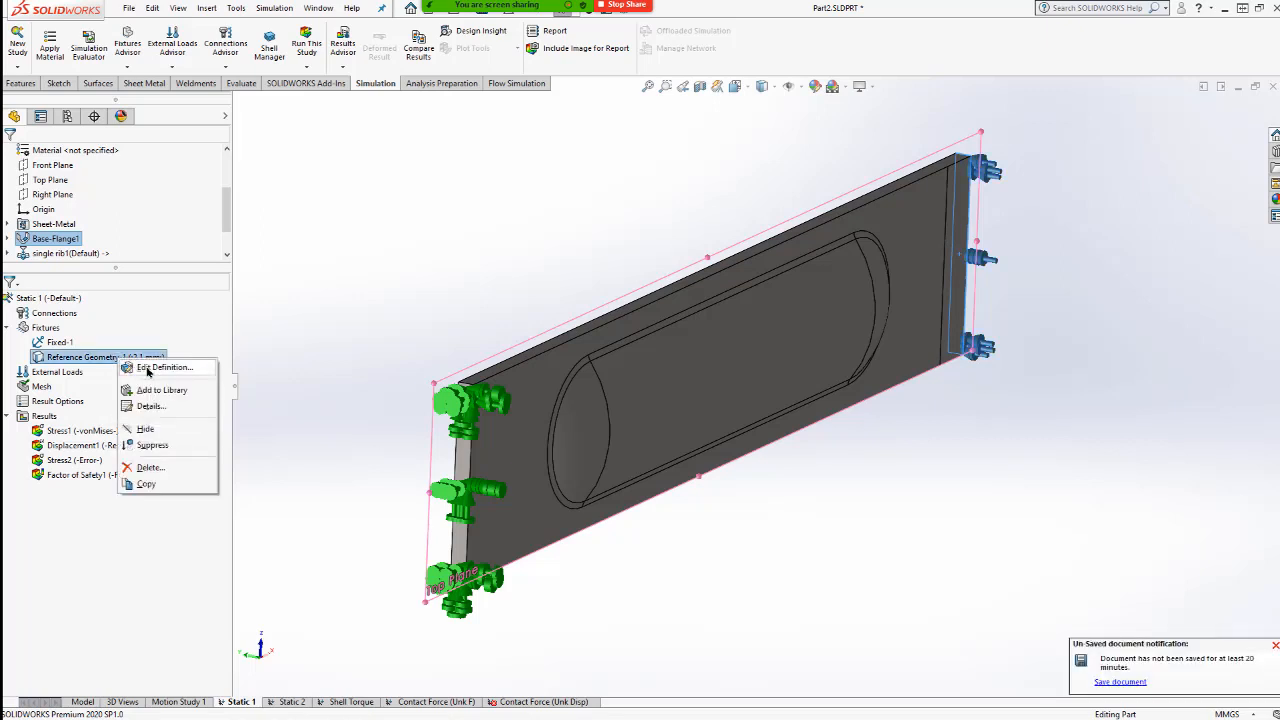
{"action": "left_click", "coordinate": [58, 340]}
{"action": "right_click", "coordinate": [72, 345]}
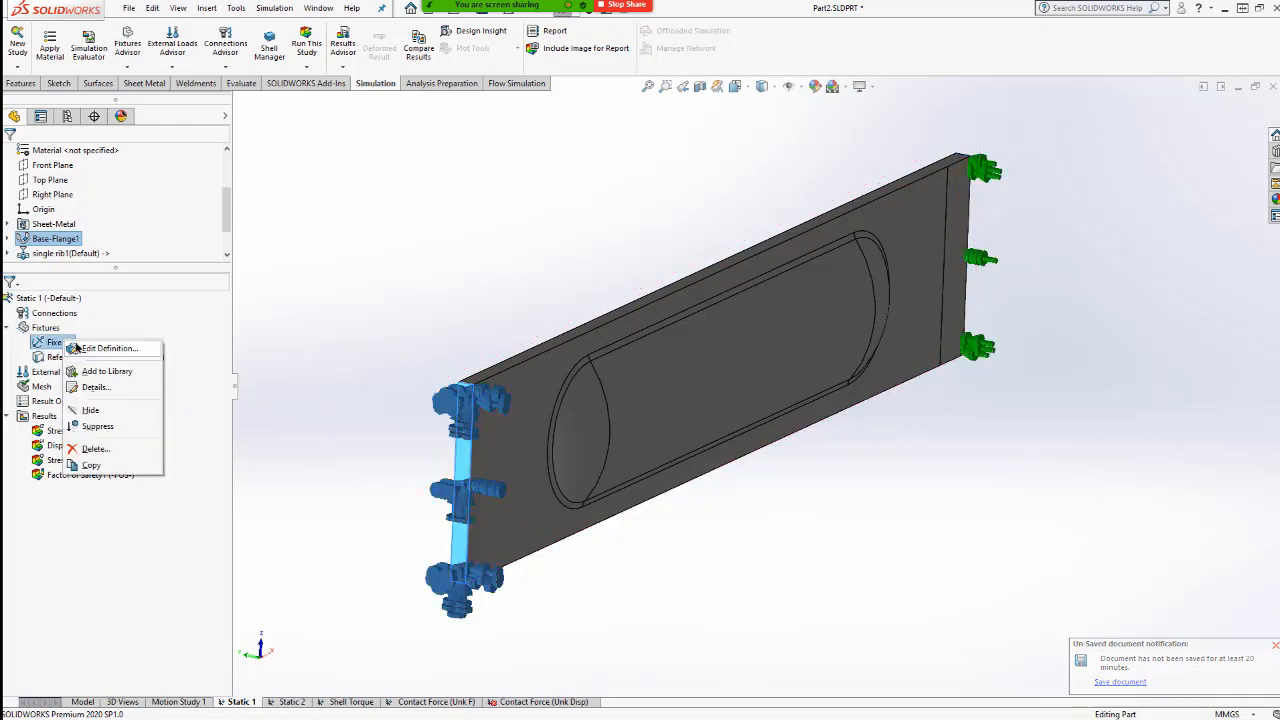
{"action": "left_click", "coordinate": [222, 331]}
{"action": "right_click", "coordinate": [116, 363]}
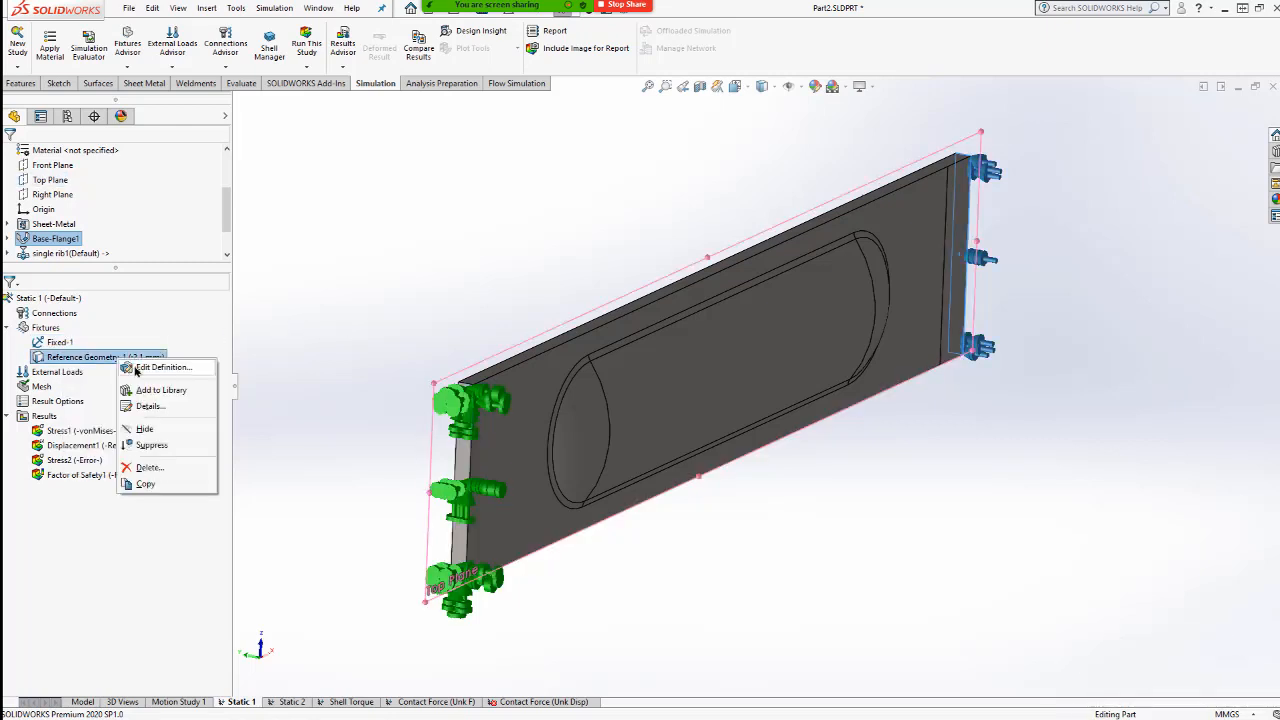
{"action": "left_click", "coordinate": [140, 367]}
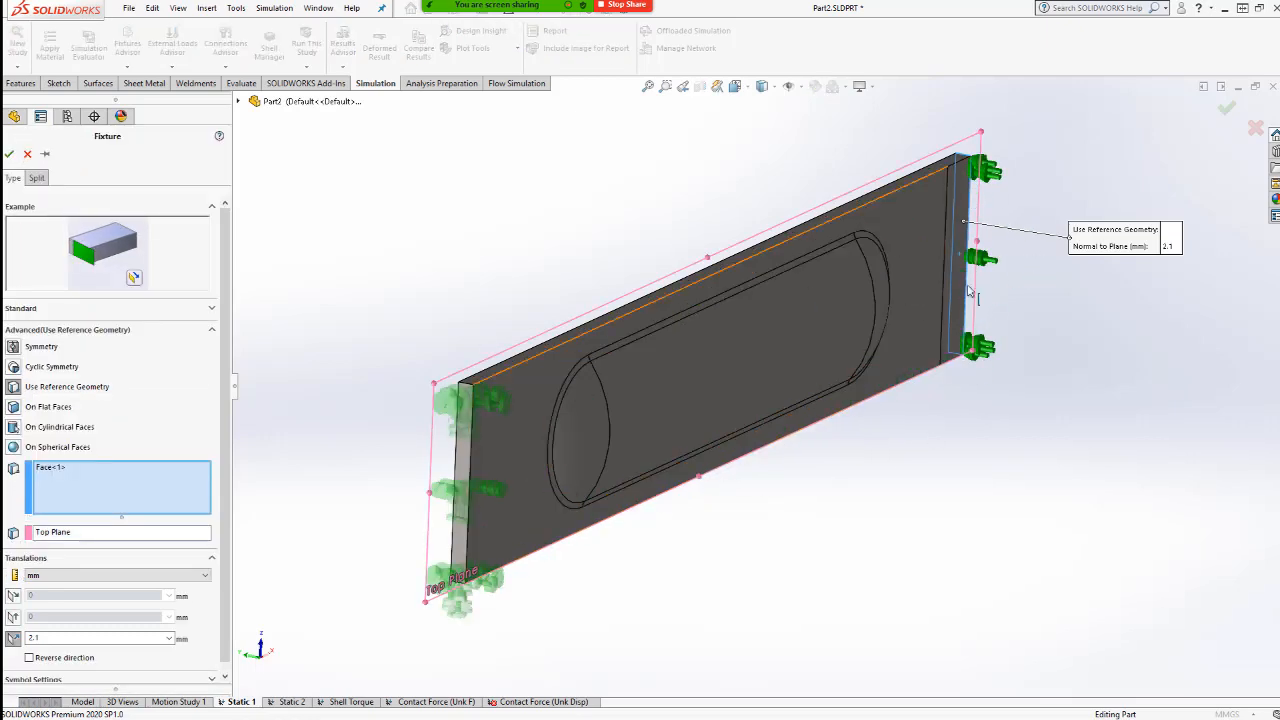
{"action": "middle_click_drag", "start_coordinate": [990, 284], "coordinate": [806, 370]}
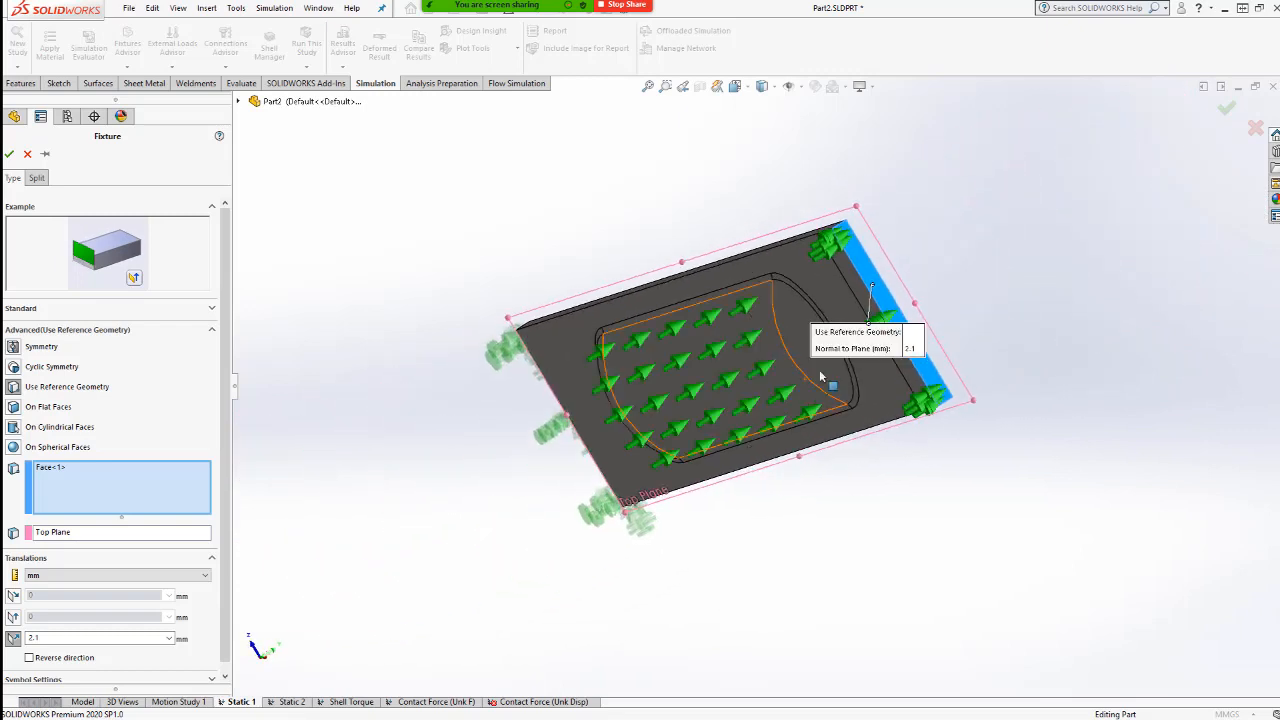
{"action": "left_click_drag", "start_coordinate": [853, 327], "coordinate": [1028, 231]}
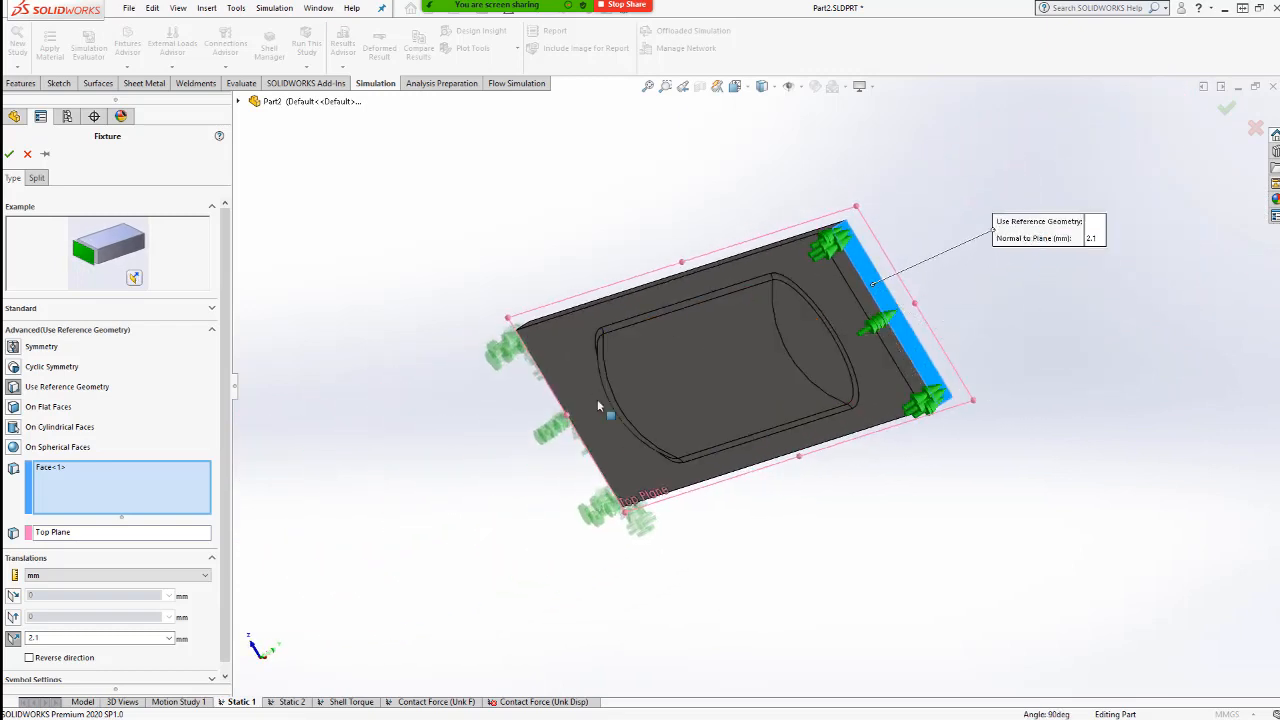
- Examine the fixture's normal-to-plane translation and its direction relative to the Top Plane, and close the definition without changes
{"action": "left_click", "coordinate": [100, 637]}
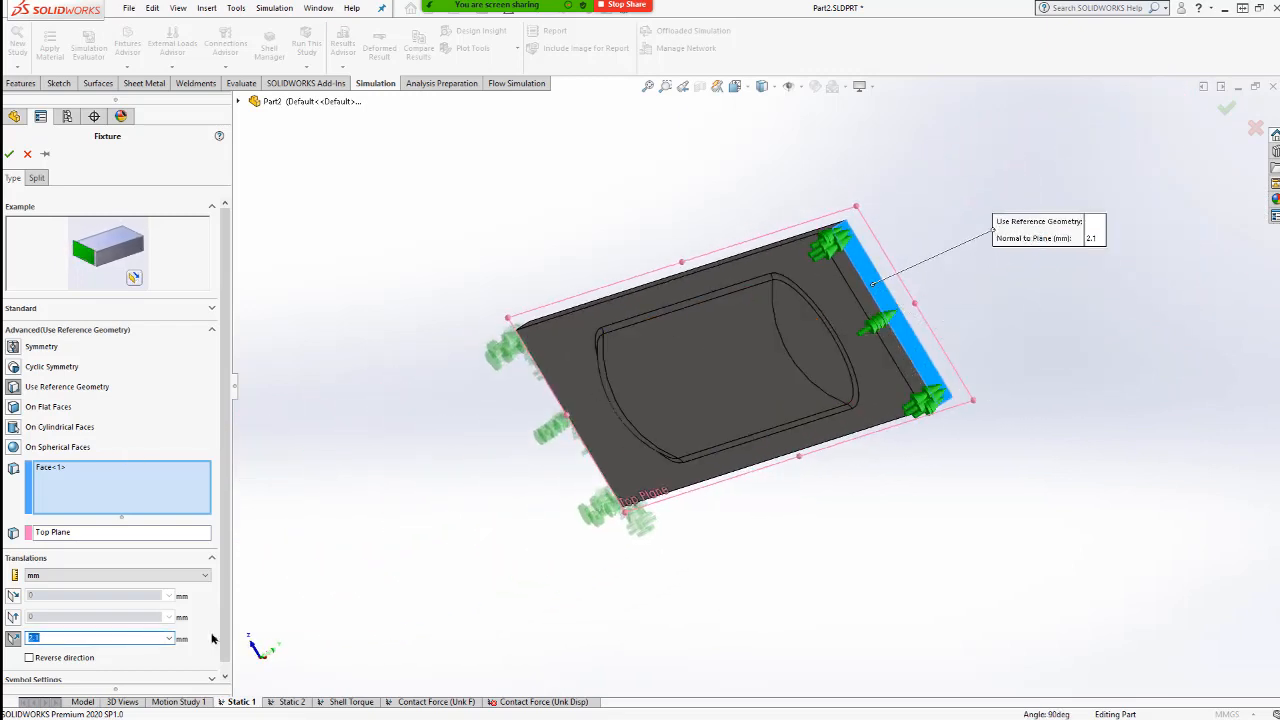
{"action": "scroll", "coordinate": [224, 637], "scroll_direction": "down", "scroll_amount": 1}
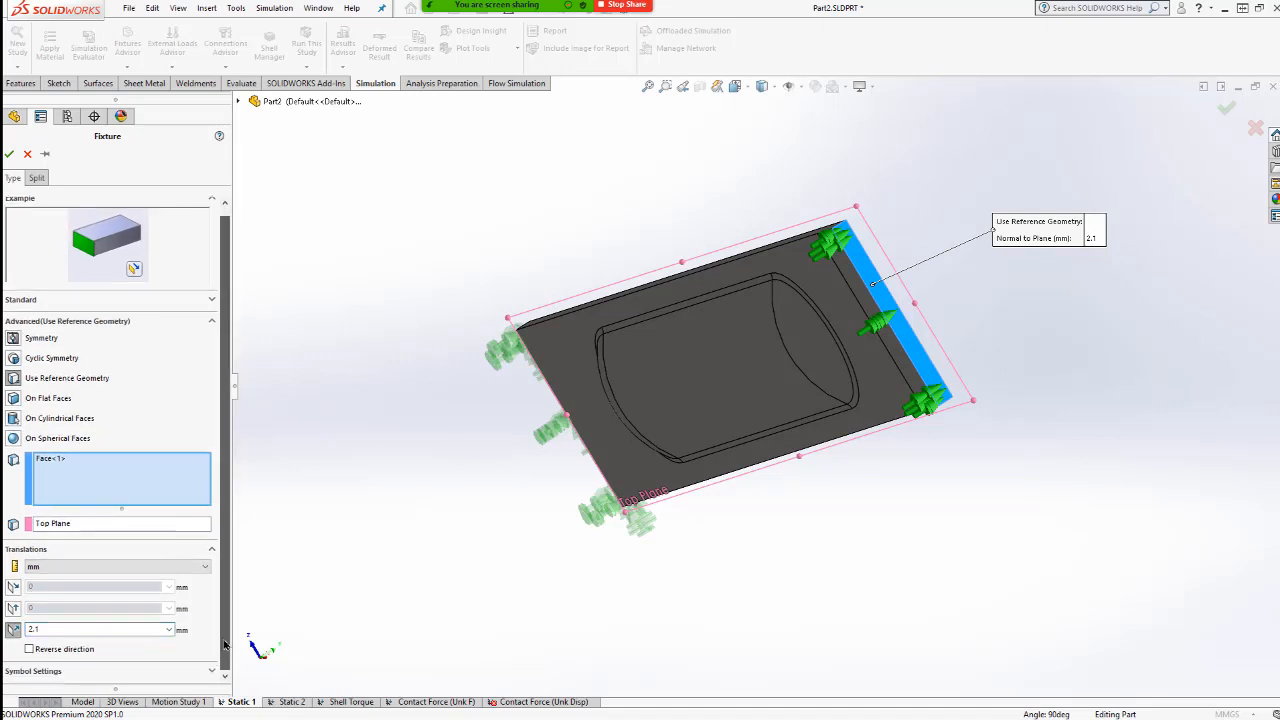
{"action": "left_click", "coordinate": [108, 629]}
{"action": "double_click", "coordinate": [110, 630]}
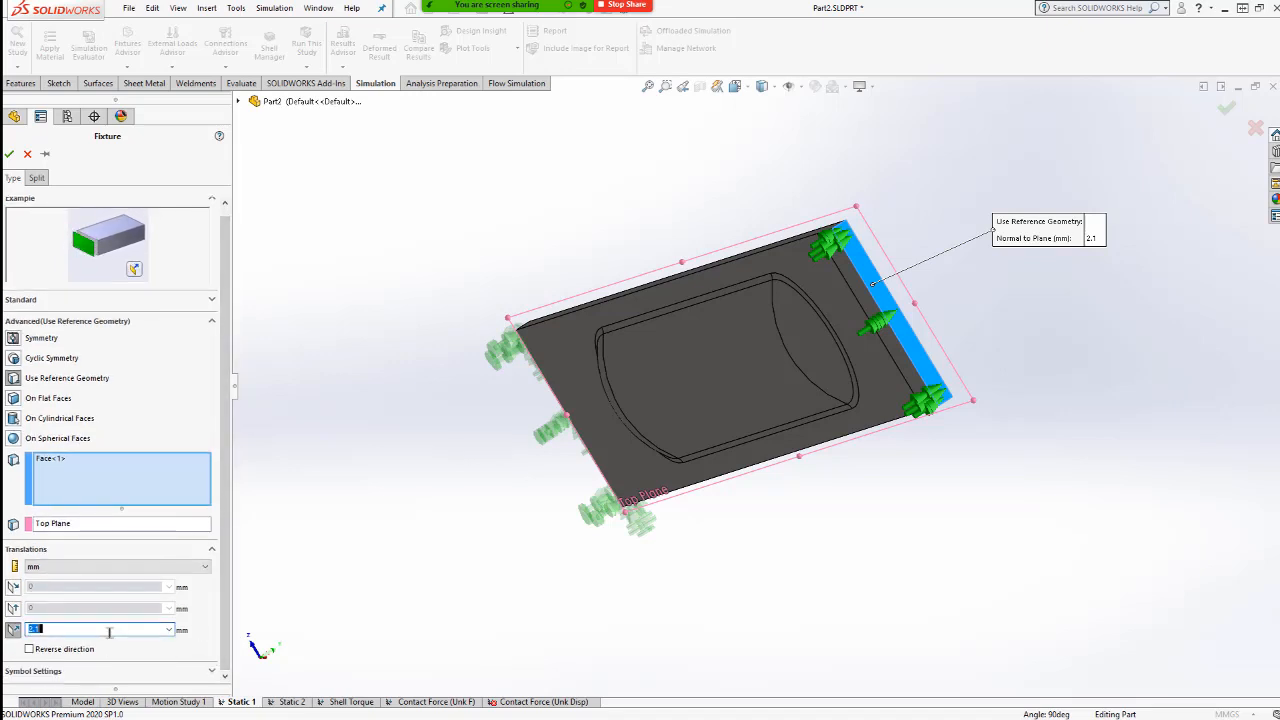
{"action": "left_click", "coordinate": [200, 635]}
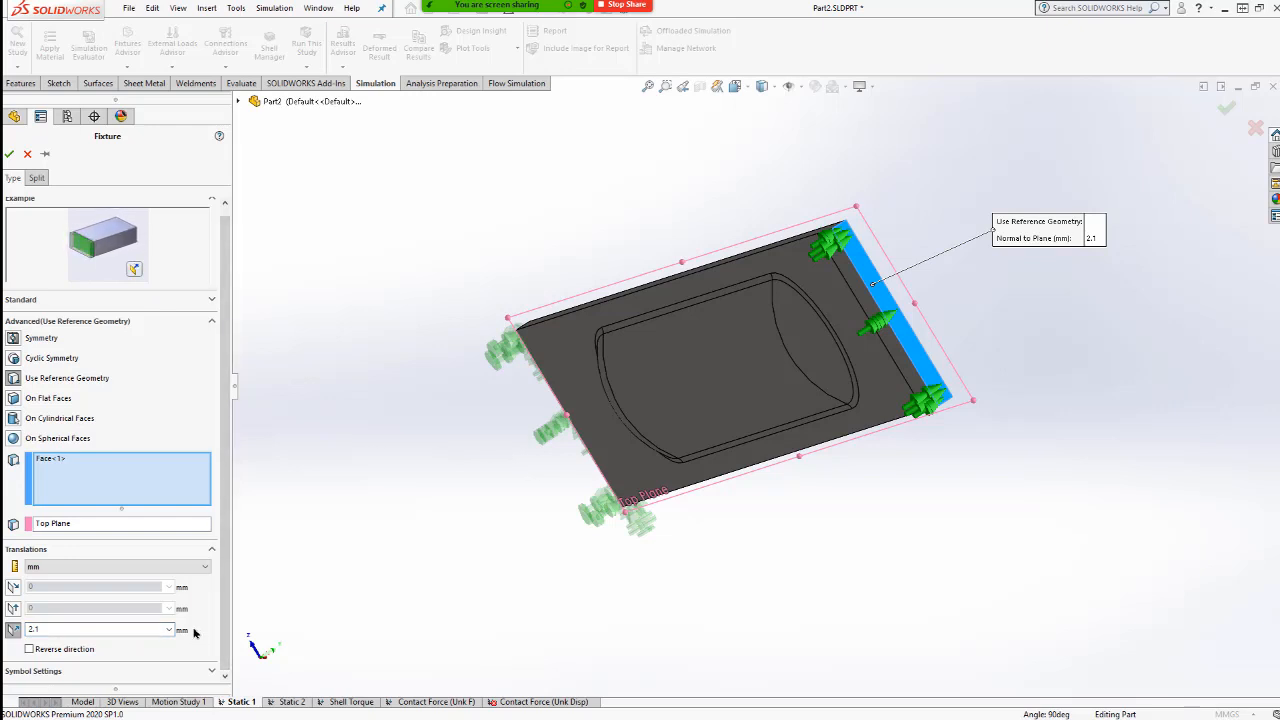
{"action": "middle_click_drag", "start_coordinate": [643, 468], "coordinate": [827, 326]}
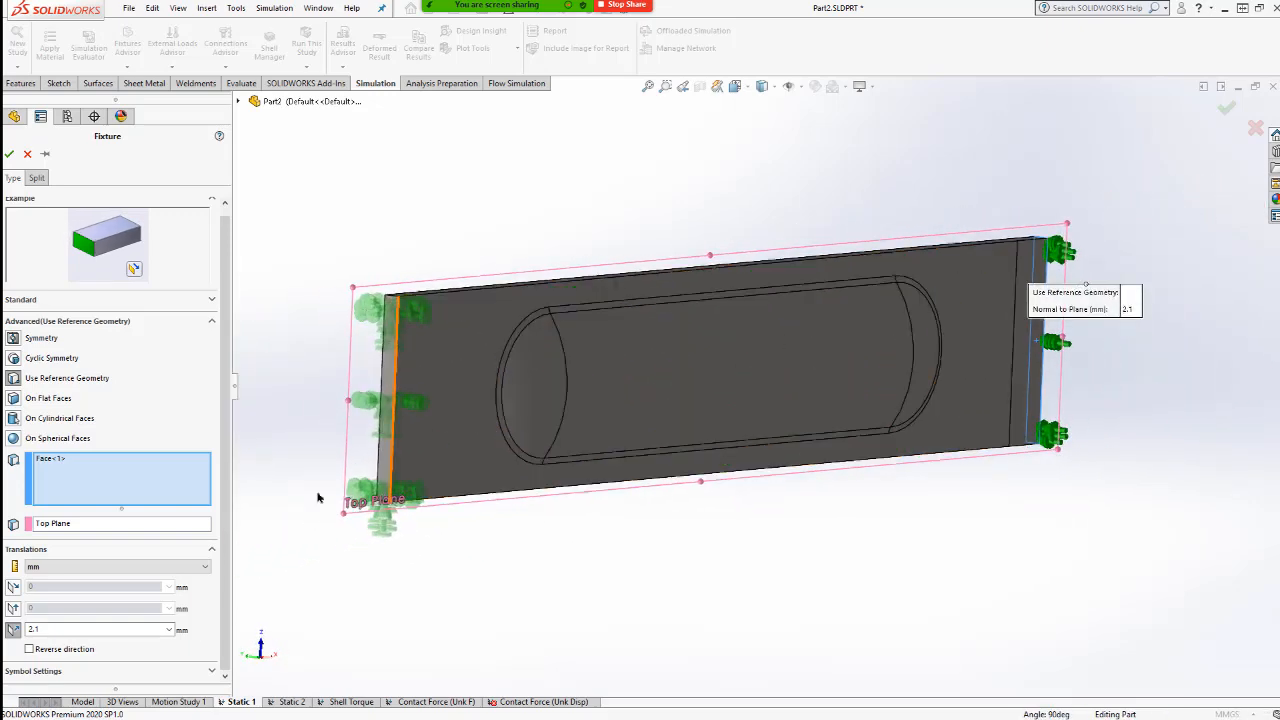
{"action": "left_click", "coordinate": [28, 156]}
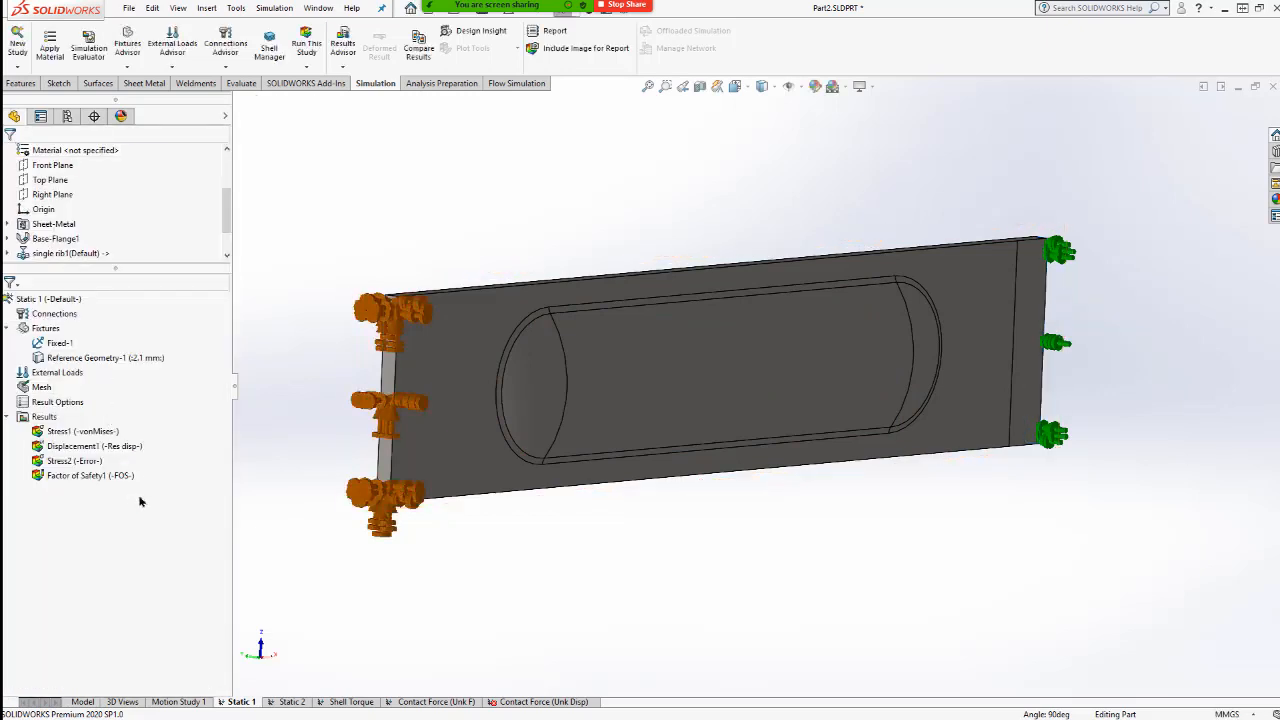
- Open the result force listing for the Static 1 study results
{"action": "right_click", "coordinate": [36, 419]}
{"action": "left_click", "coordinate": [178, 616]}
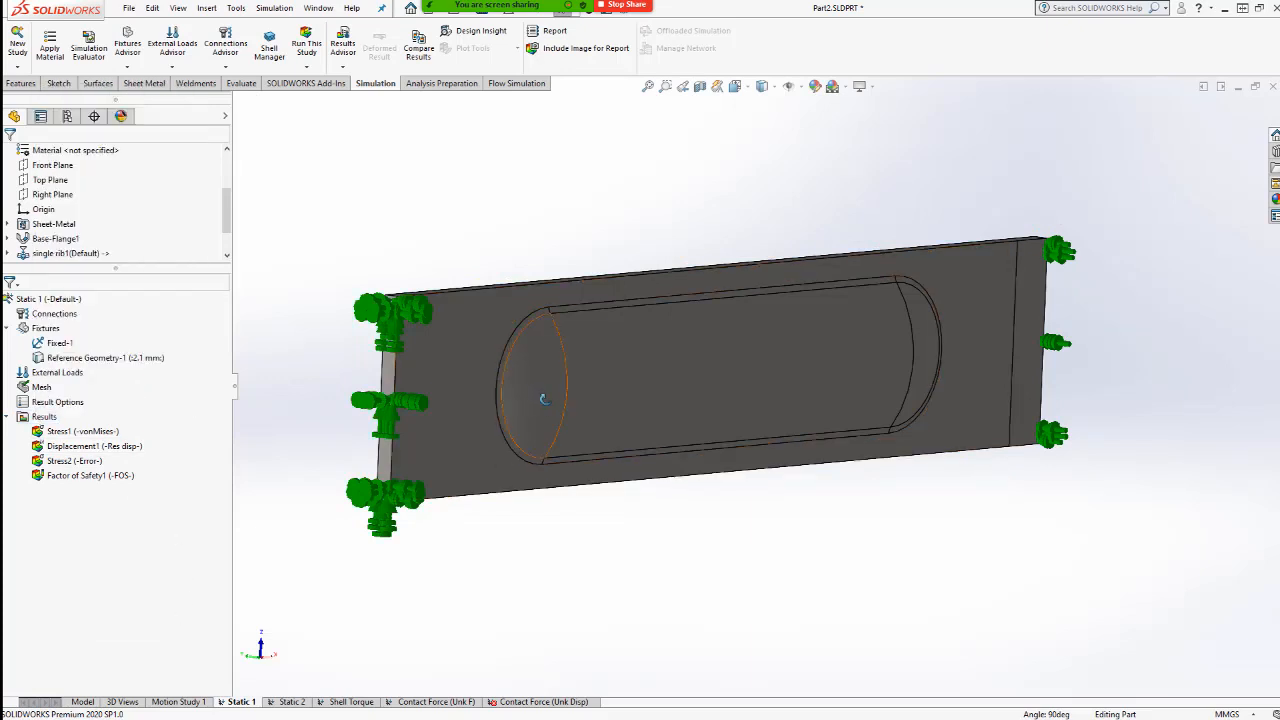
{"action": "mouse_move", "coordinate": [543, 398]}
{"action": "middle_mouse_down"}
{"action": "mouse_move", "coordinate": [554, 411]}
{"action": "mouse_move", "coordinate": [543, 408]}
{"action": "middle_mouse_up"}
{"action": "right_click", "coordinate": [55, 421]}
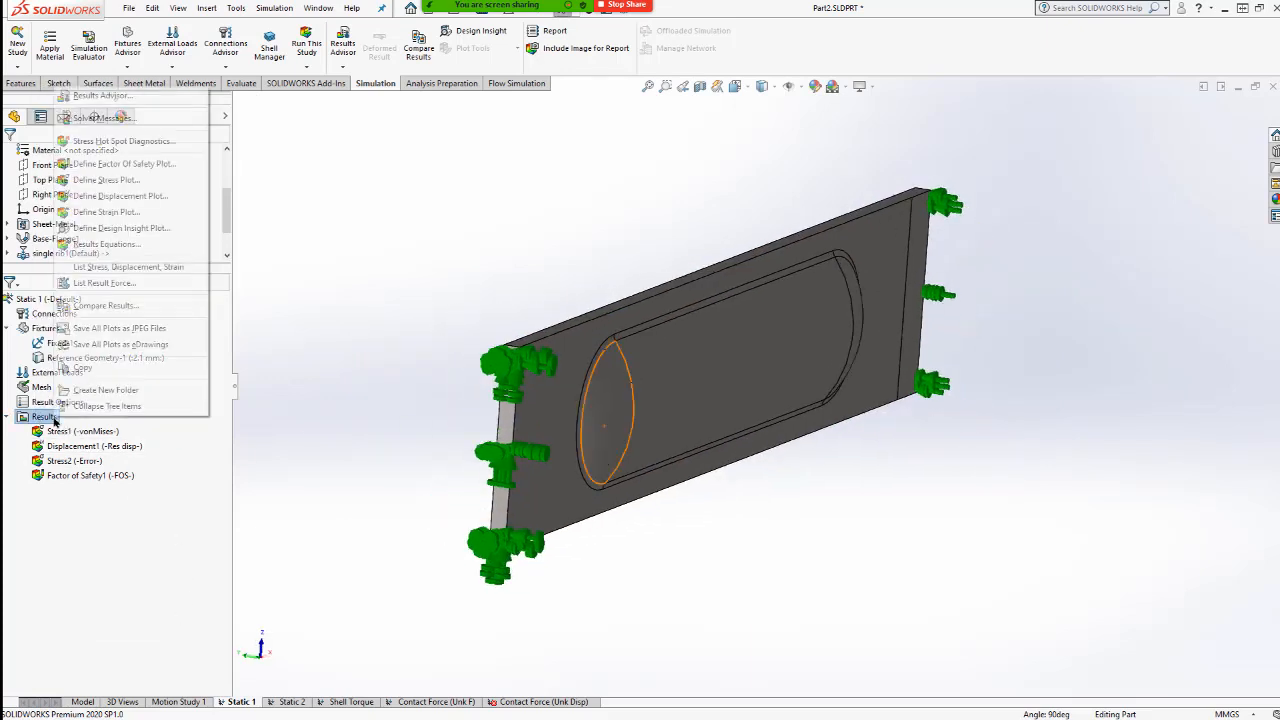
{"action": "left_click", "coordinate": [60, 543]}
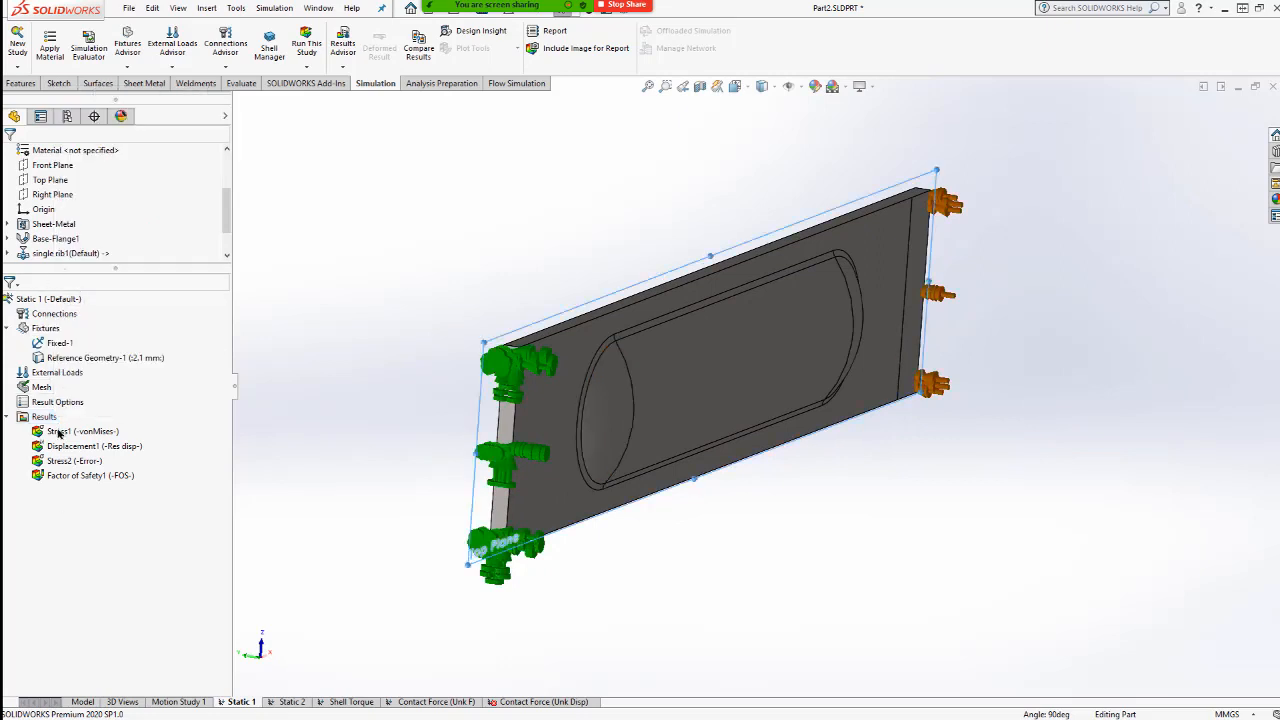
{"action": "right_click", "coordinate": [43, 418]}
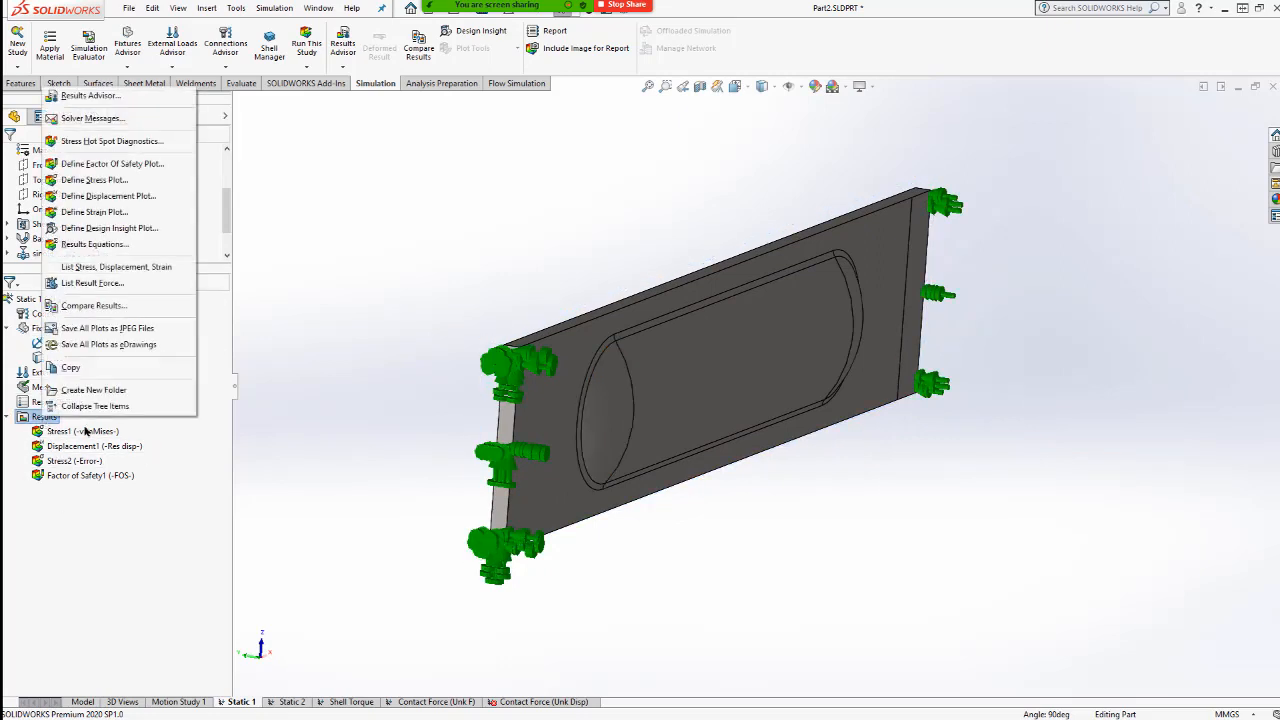
{"action": "left_click", "coordinate": [145, 284]}
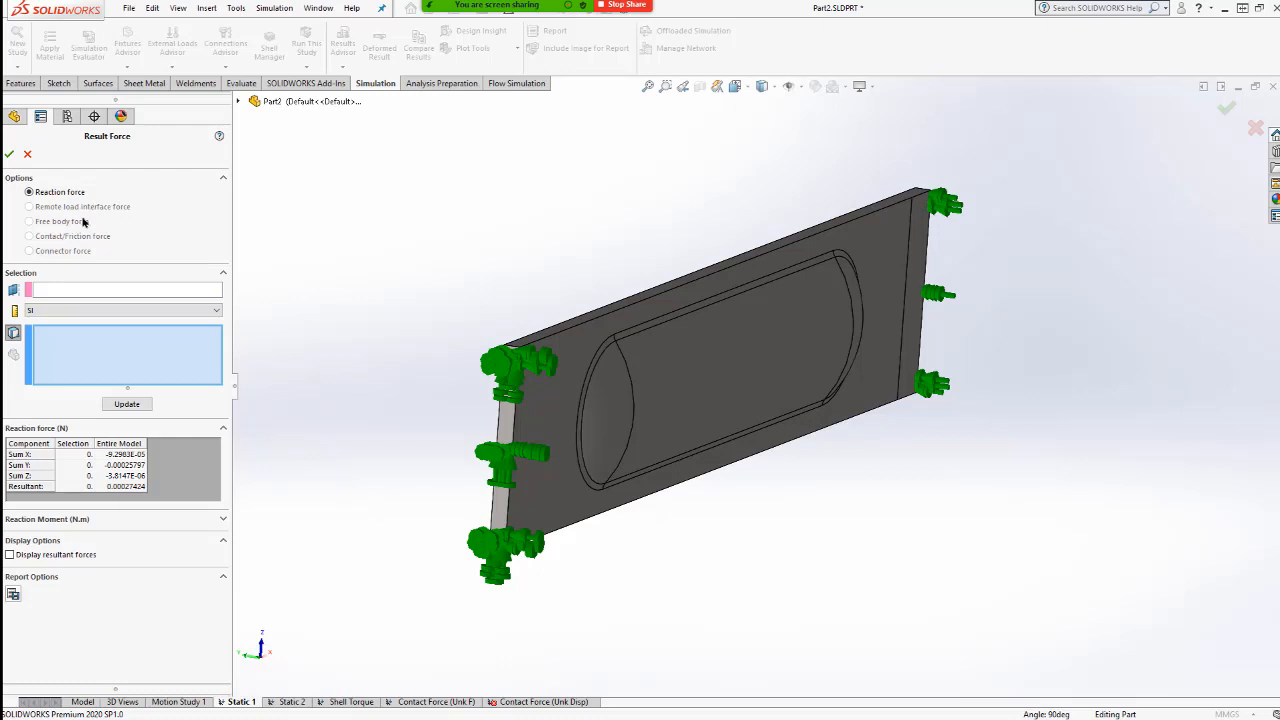
- Calculate the reaction force on the fixed end face, inspect its components in the callout, and close the listing
{"action": "key", "text": "ctrl"}
{"action": "left_click", "coordinate": [505, 440]}
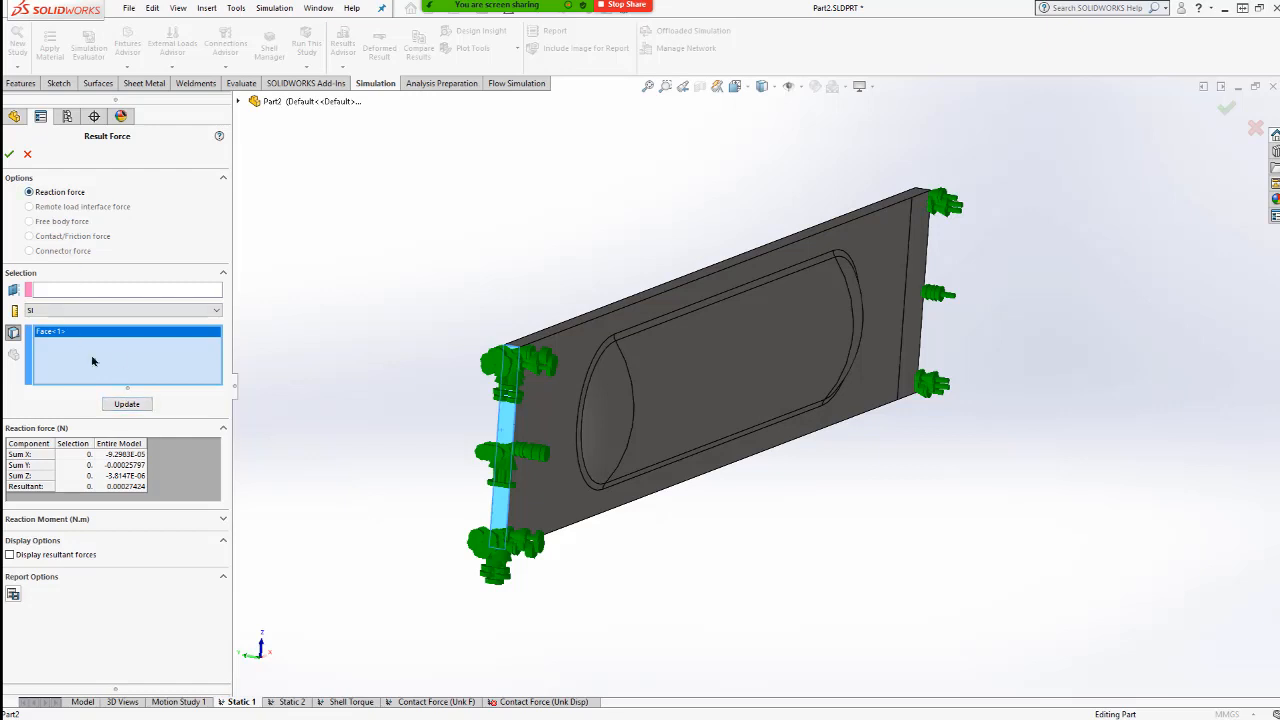
{"action": "left_click", "coordinate": [124, 404]}
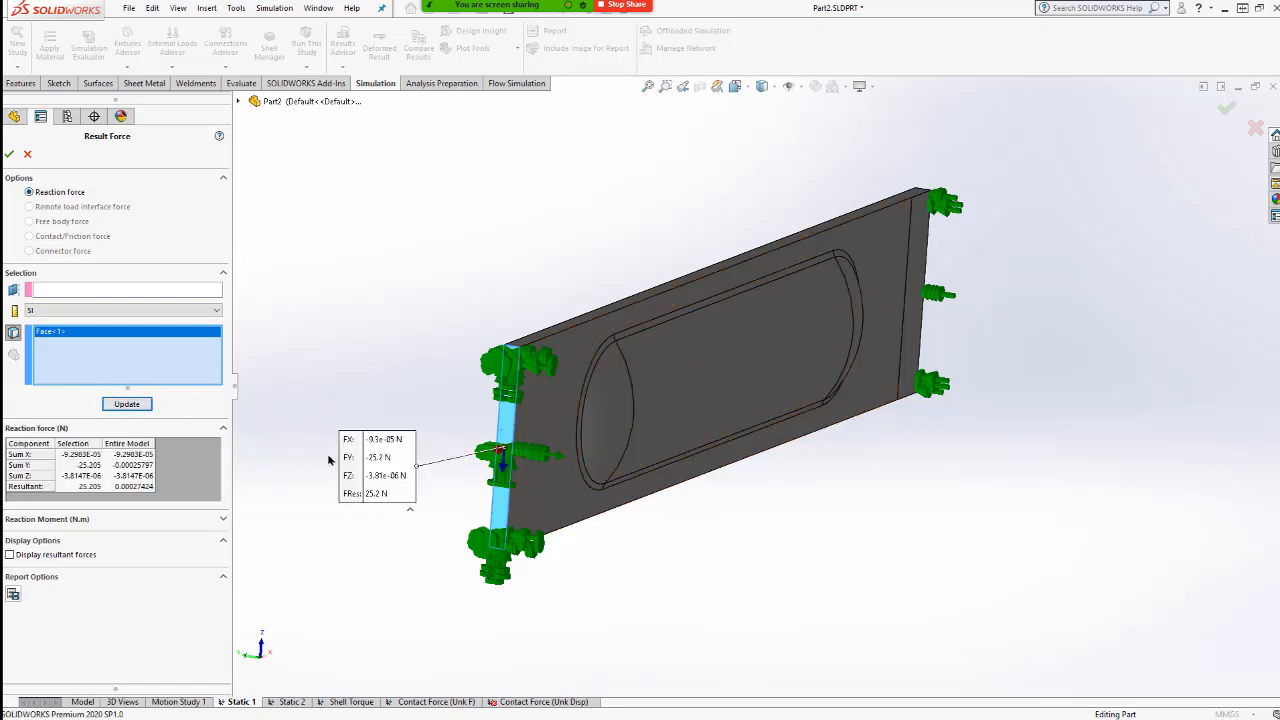
{"action": "left_click_drag", "start_coordinate": [343, 466], "coordinate": [313, 387]}
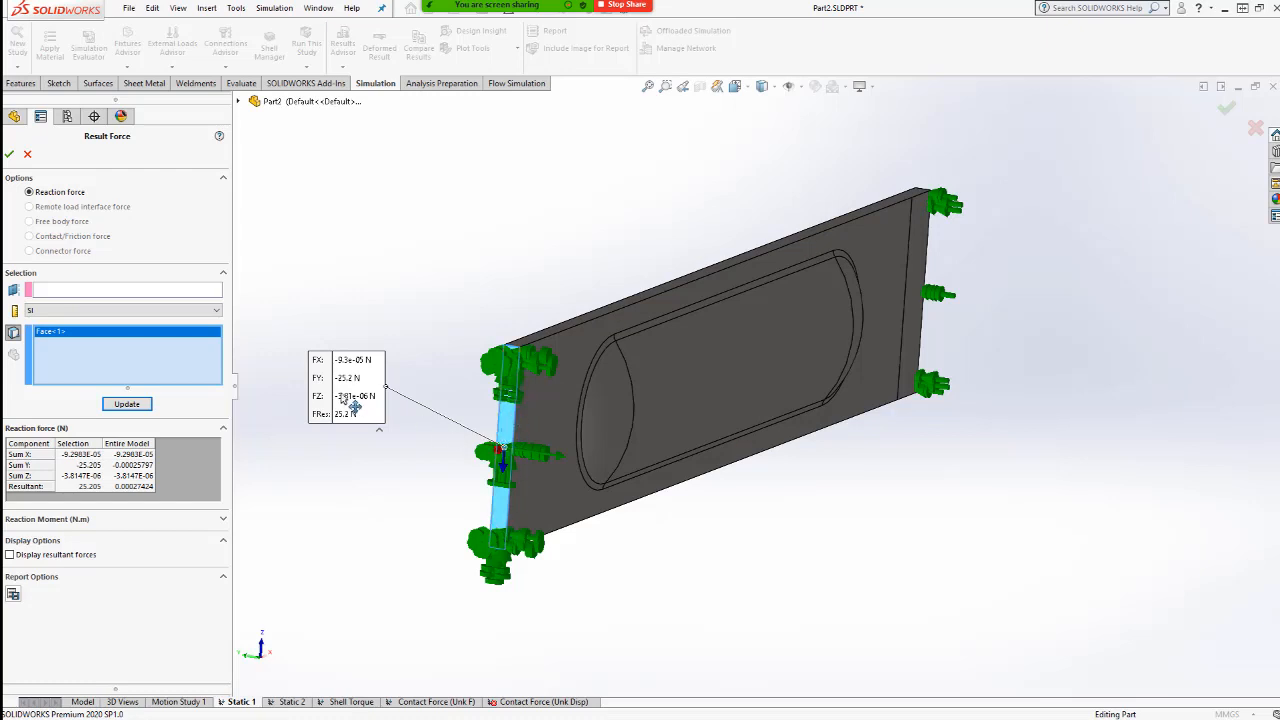
{"action": "left_click_drag", "start_coordinate": [343, 398], "coordinate": [380, 457]}
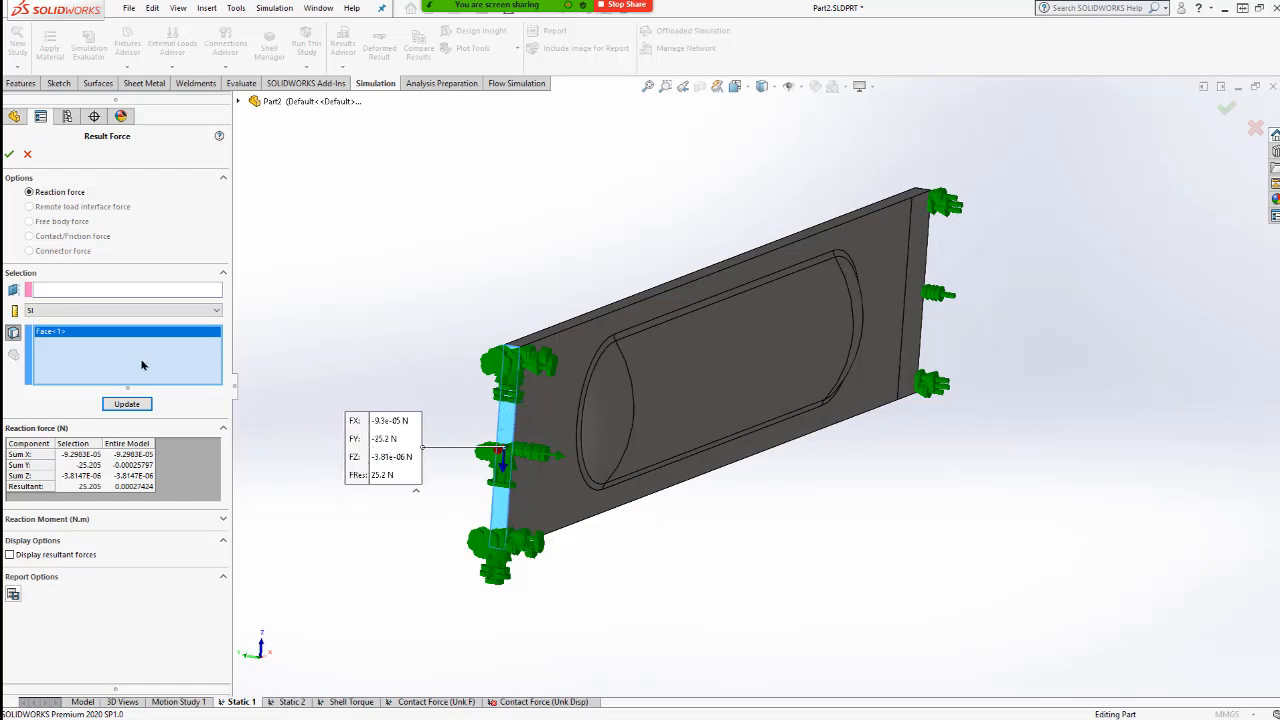
{"action": "left_click", "coordinate": [131, 410]}
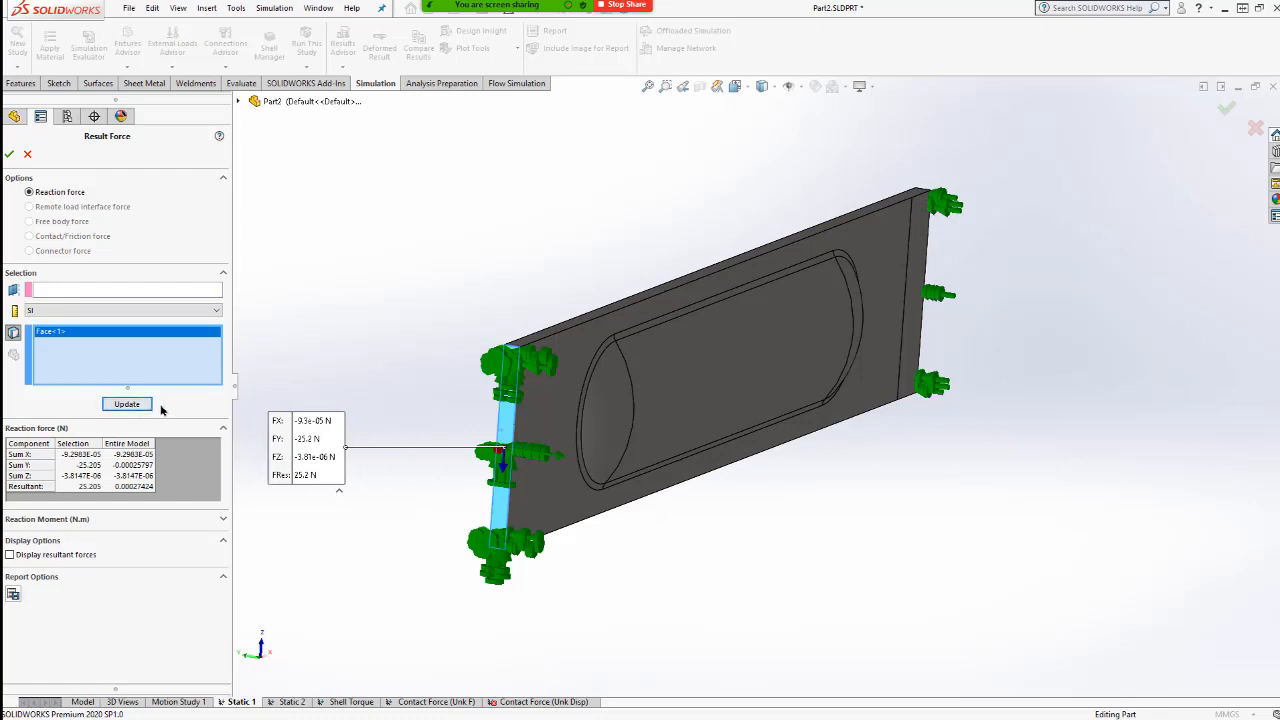
{"action": "left_click_drag", "start_coordinate": [387, 429], "coordinate": [422, 420]}
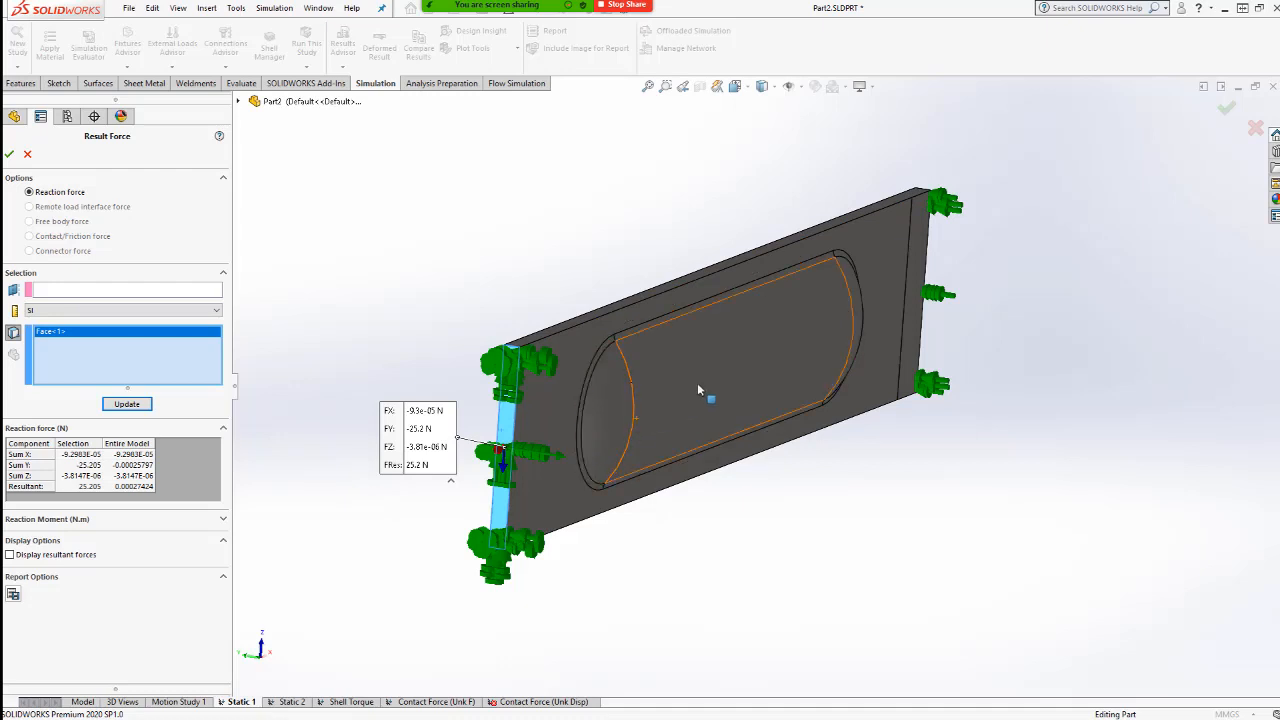
{"action": "middle_click_drag", "start_coordinate": [848, 347], "coordinate": [591, 423]}
{"action": "middle_click_drag", "start_coordinate": [828, 348], "coordinate": [928, 344]}
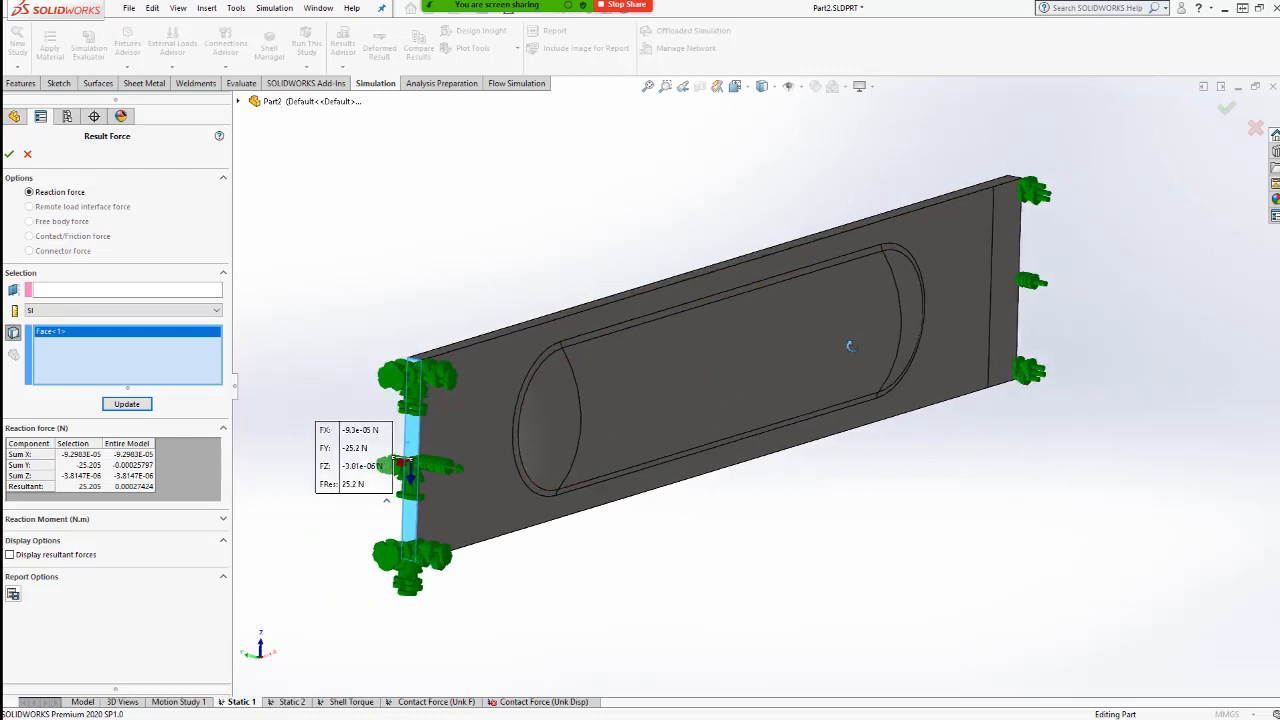
{"action": "left_click", "coordinate": [26, 154]}
- Show the Stress1 von Mises plot and inspect the stress distribution over the plate
{"action": "left_click", "coordinate": [60, 432]}
{"action": "right_click", "coordinate": [60, 432]}
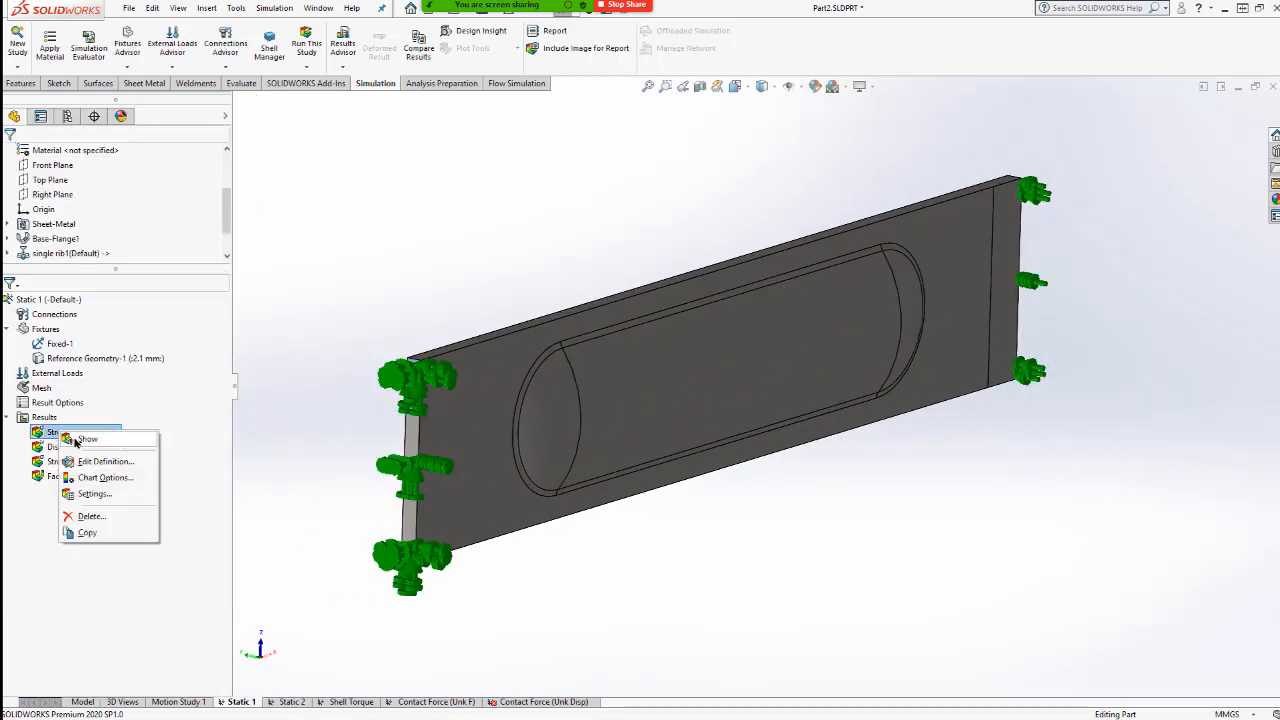
{"action": "key", "text": "Escape"}
{"action": "mouse_move", "coordinate": [760, 352]}
{"action": "middle_mouse_down"}
{"action": "mouse_move", "coordinate": [821, 365]}
{"action": "mouse_move", "coordinate": [766, 366]}
{"action": "middle_mouse_up"}
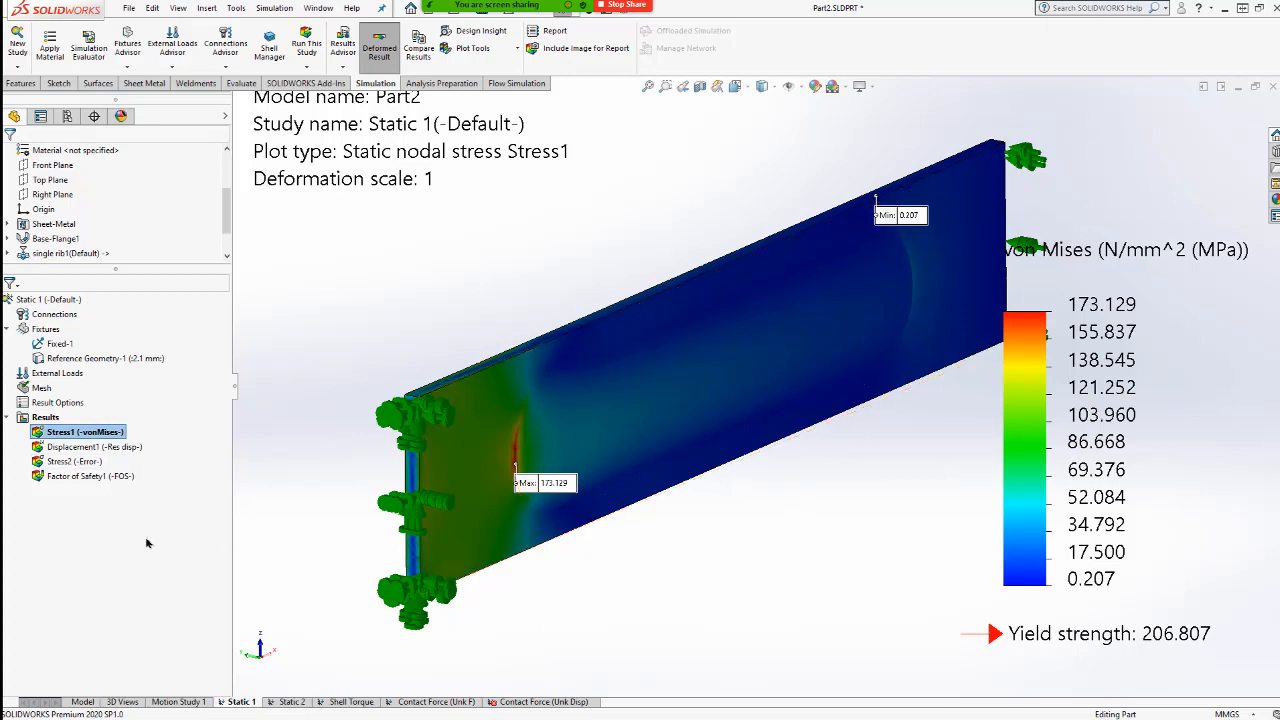
- Show the Displacement1 plot and move the maximum-value label beside the displaced end of the plate
{"action": "left_click", "coordinate": [74, 448]}
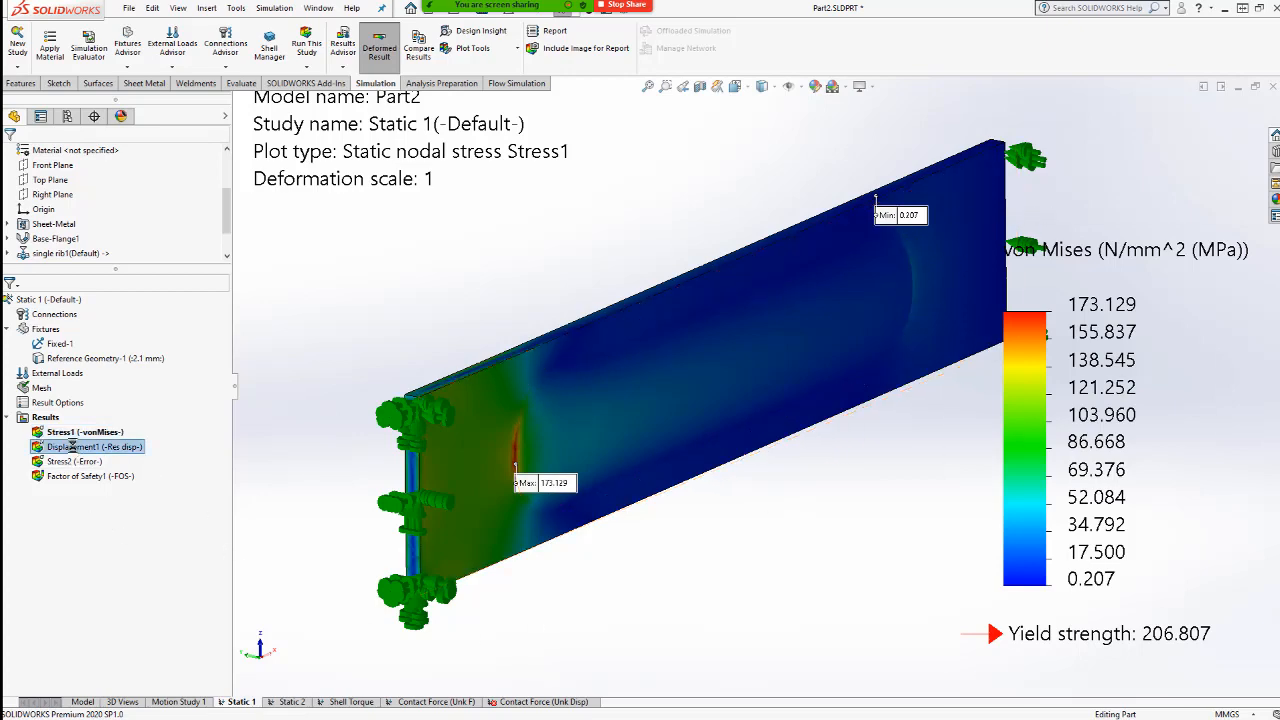
{"action": "double_click", "coordinate": [72, 447]}
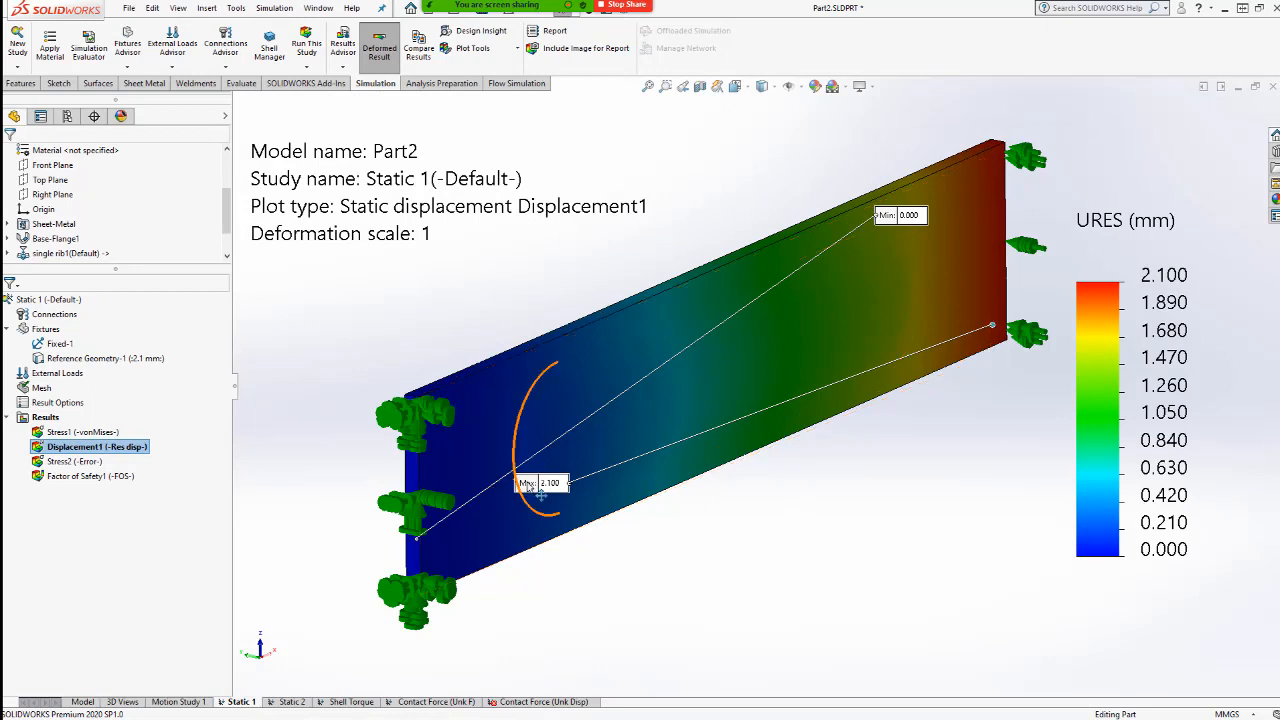
{"action": "left_click_drag", "start_coordinate": [530, 486], "coordinate": [995, 393]}
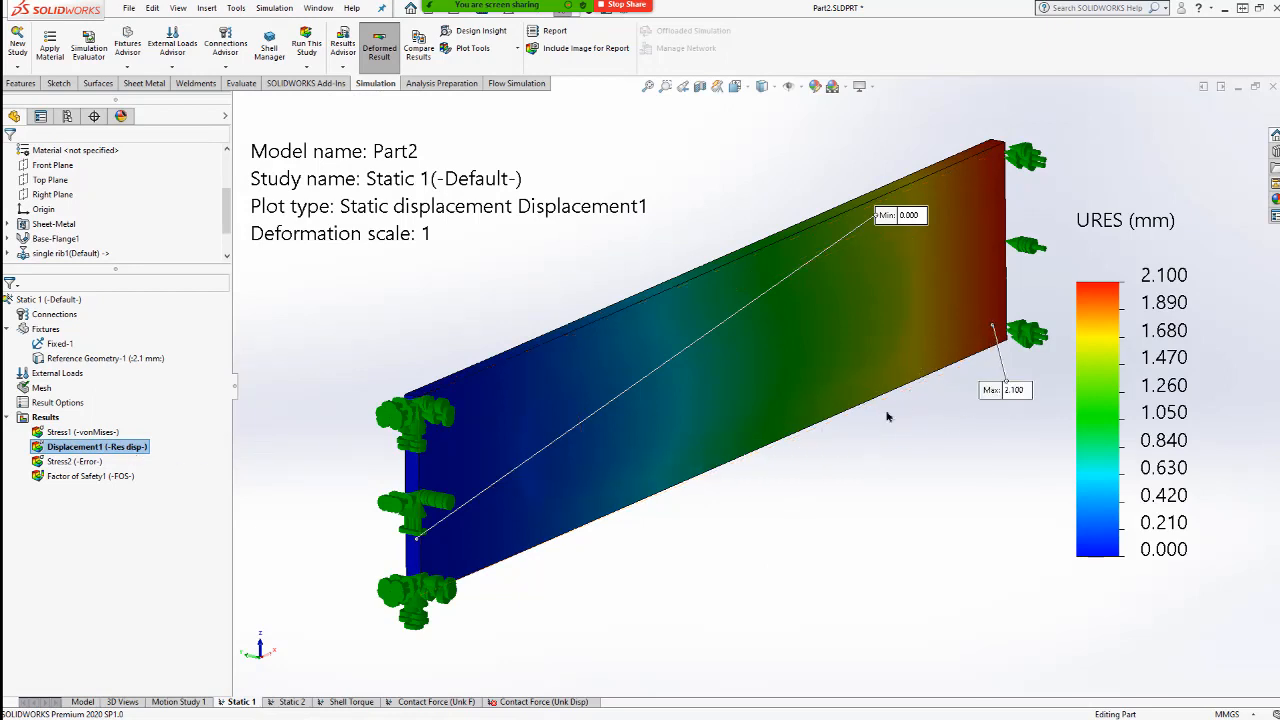
- Change the displacement plot's component to UY: Y Displacement and place the maximum label near the displaced end's upper corner
{"action": "double_click", "coordinate": [1100, 224]}
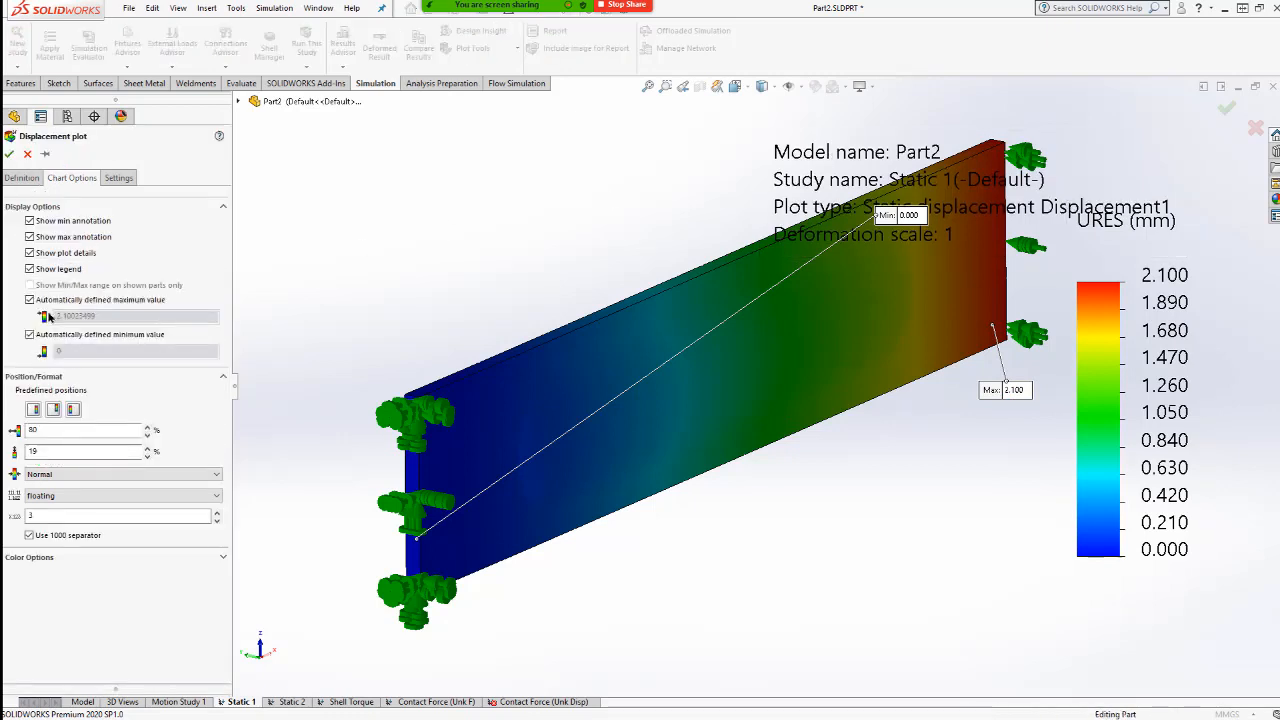
{"action": "left_click", "coordinate": [26, 178]}
{"action": "left_click", "coordinate": [60, 224]}
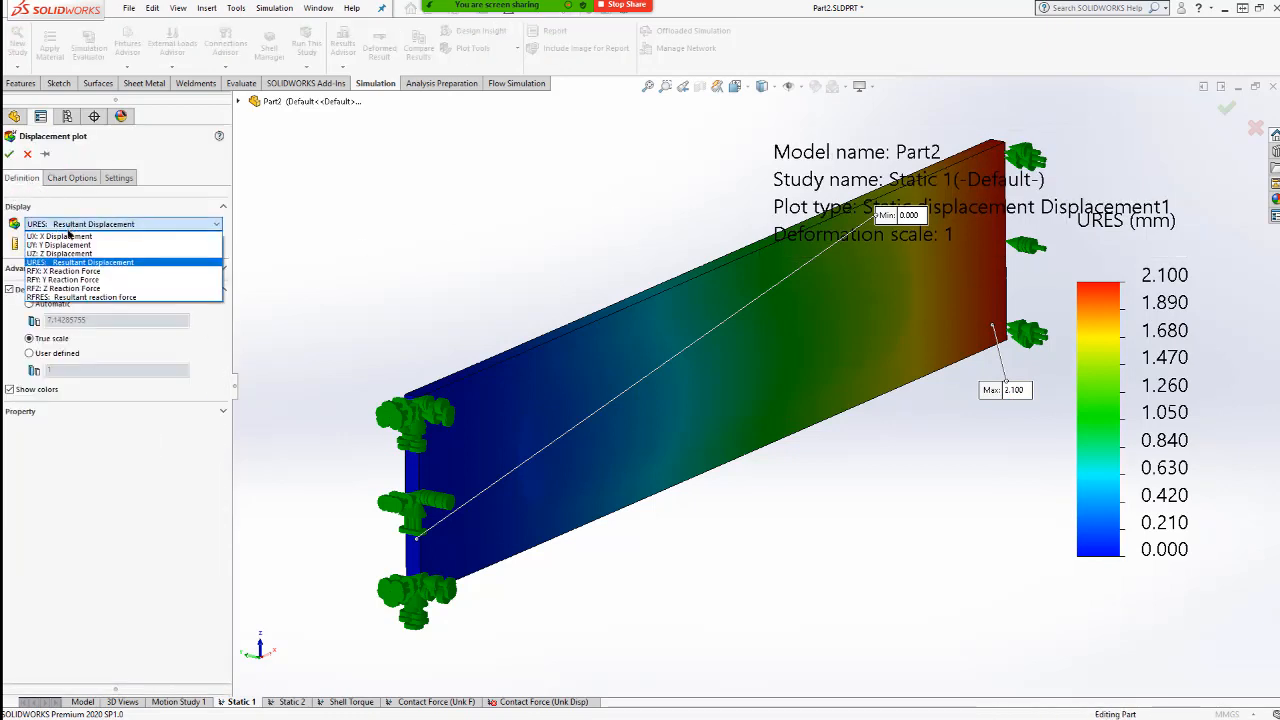
{"action": "left_click", "coordinate": [107, 252]}
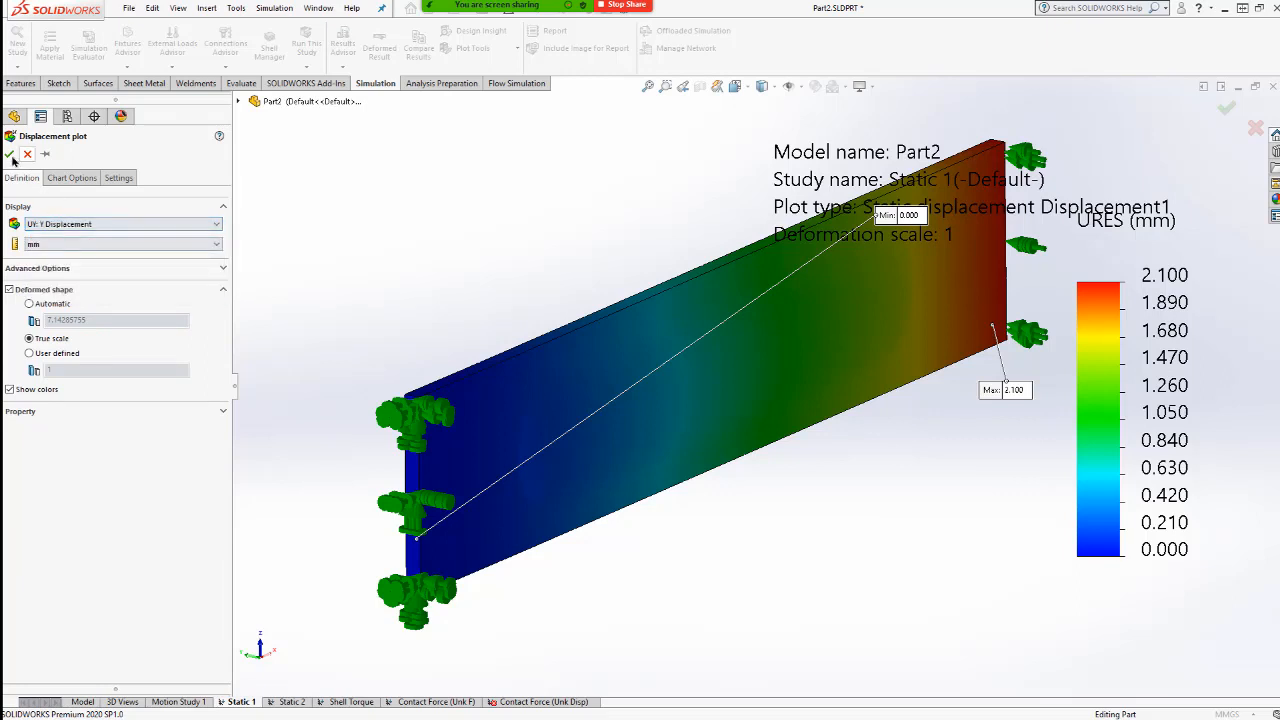
{"action": "left_click", "coordinate": [9, 153]}
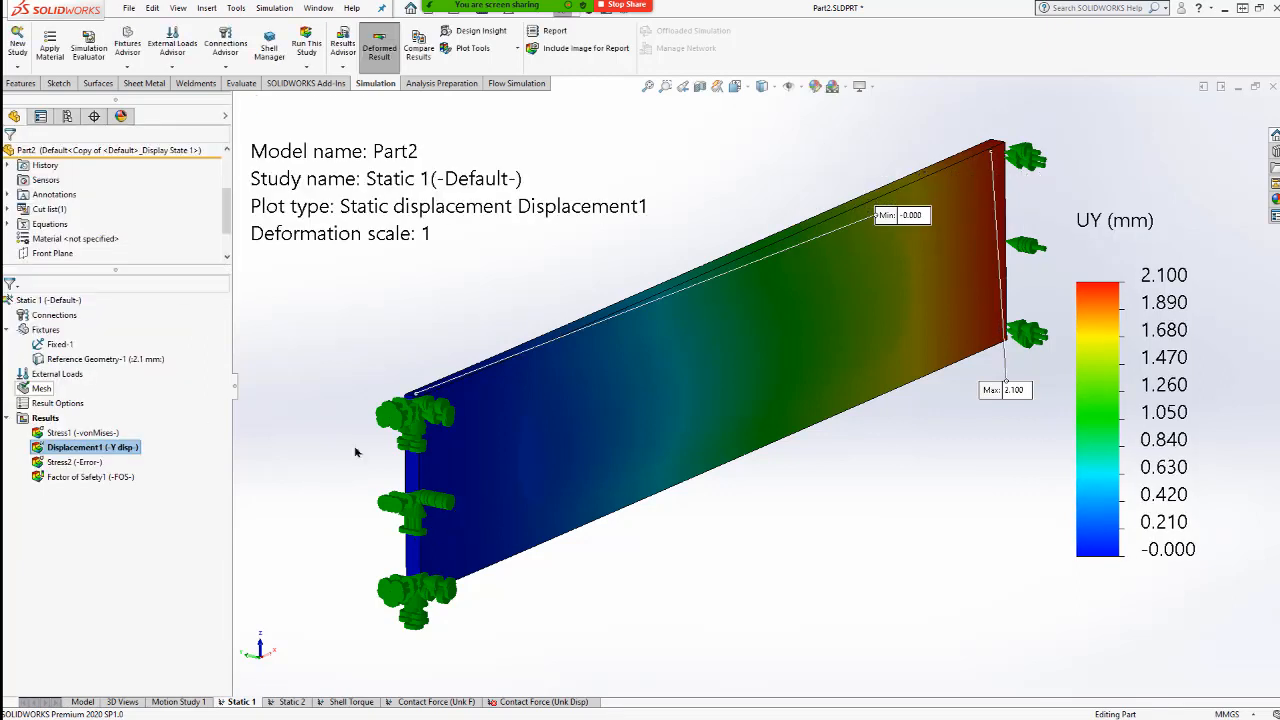
{"action": "left_click_drag", "start_coordinate": [1015, 392], "coordinate": [1030, 182]}
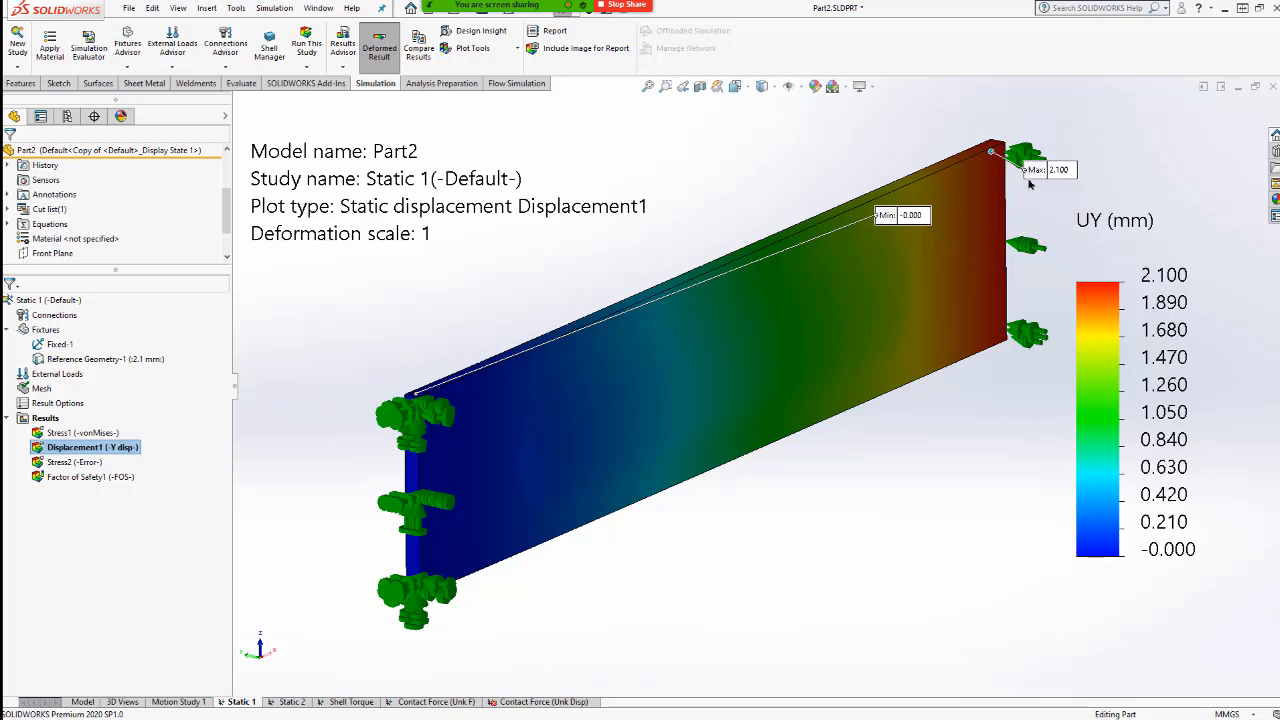
- Move the minimum-value label of the Y displacement plot above the fixed end's upper corner
{"action": "left_click_drag", "start_coordinate": [900, 215], "coordinate": [380, 360]}
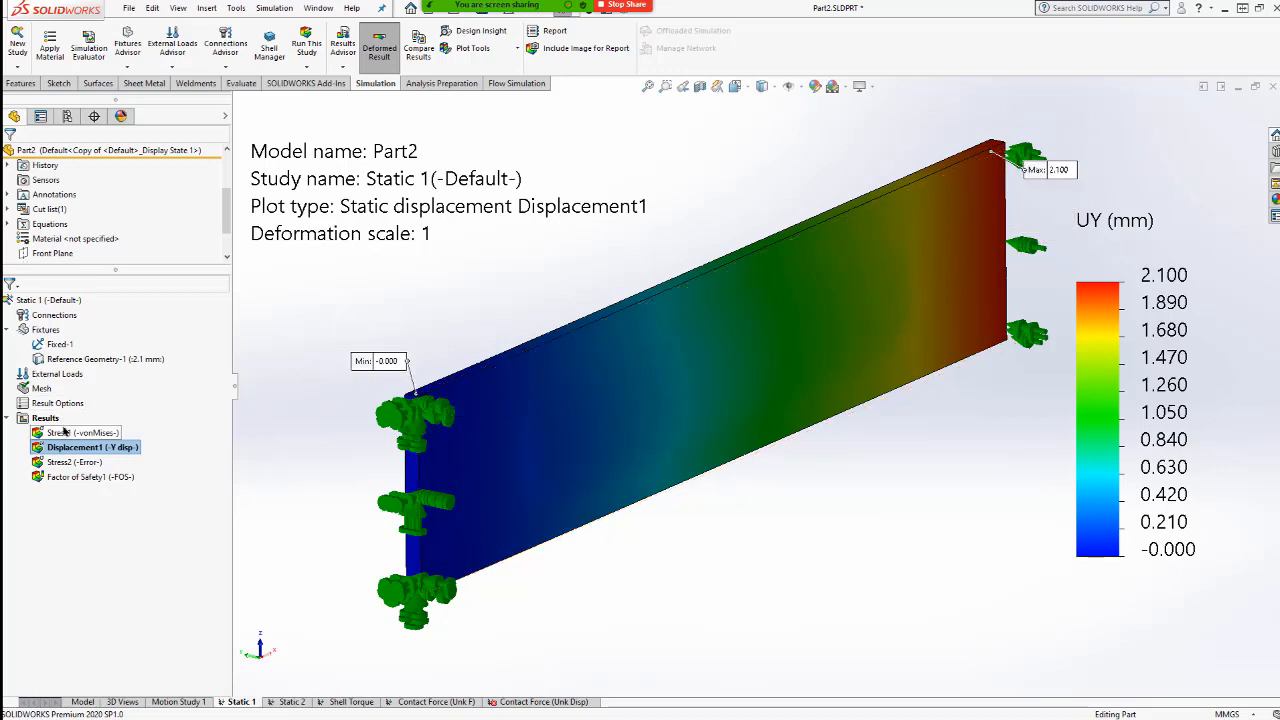
- Switch to the Static 2 study and activate its No Rib configuration
{"action": "left_click", "coordinate": [285, 702]}
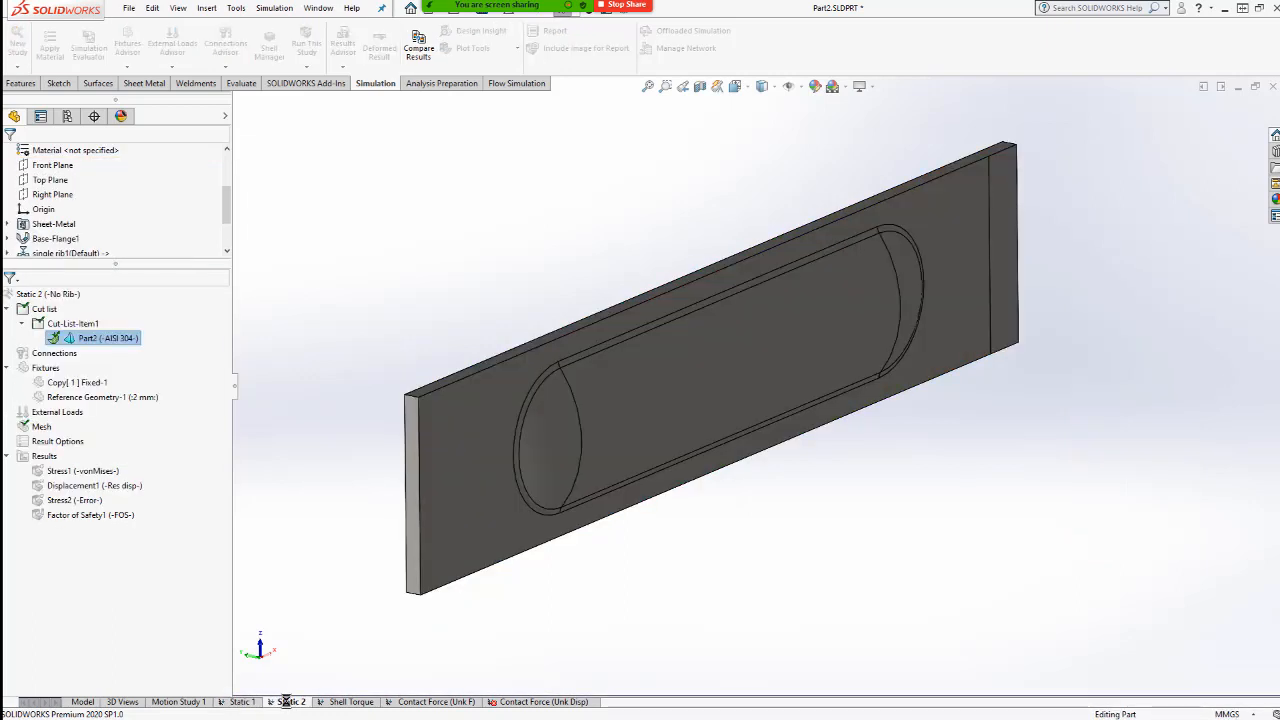
{"action": "right_click", "coordinate": [61, 300]}
{"action": "left_click", "coordinate": [90, 305]}
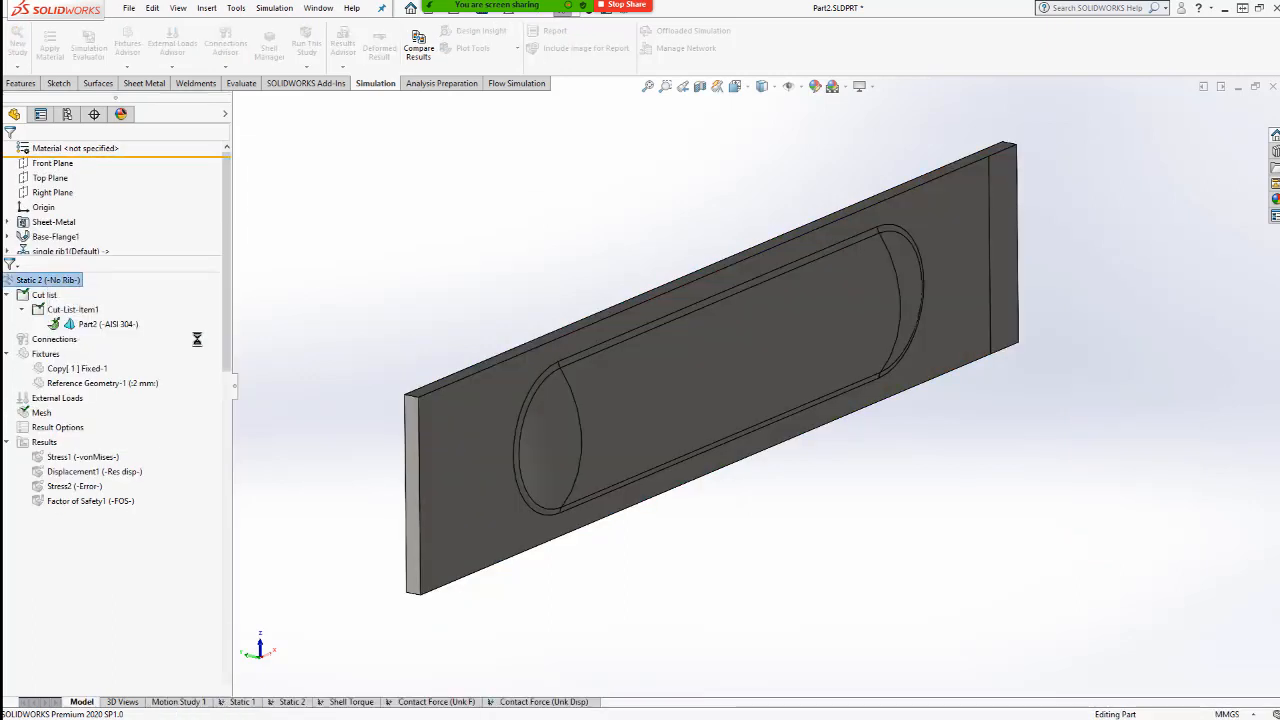
{"action": "mouse_move", "coordinate": [811, 333]}
{"action": "middle_mouse_down"}
{"action": "mouse_move", "coordinate": [789, 320]}
{"action": "mouse_move", "coordinate": [800, 334]}
{"action": "middle_mouse_up"}
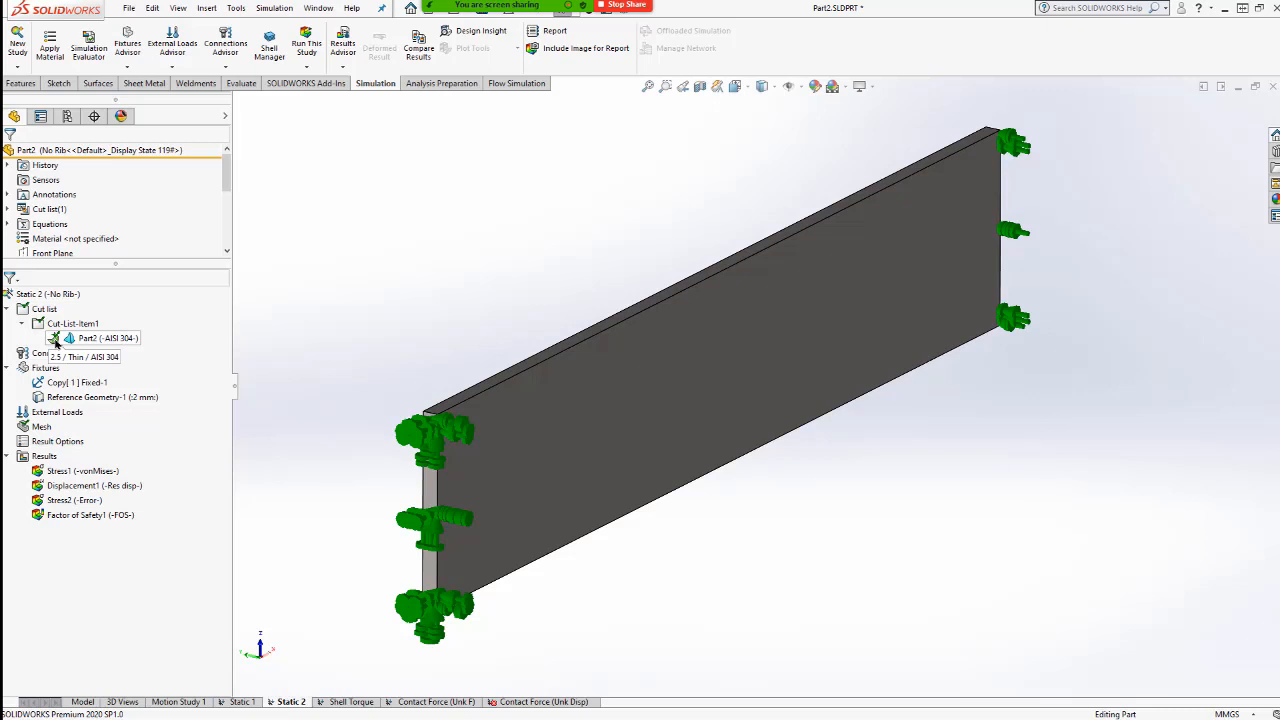
- Set the Part2 body in the Static 2 cut list to be treated as a solid
{"action": "key", "text": "ctrl"}
{"action": "key", "text": "ctrl"}
{"action": "key", "text": "ctrl"}
{"action": "key", "text": "ctrl"}
{"action": "double_click", "coordinate": [75, 340]}
{"action": "right_click", "coordinate": [75, 340]}
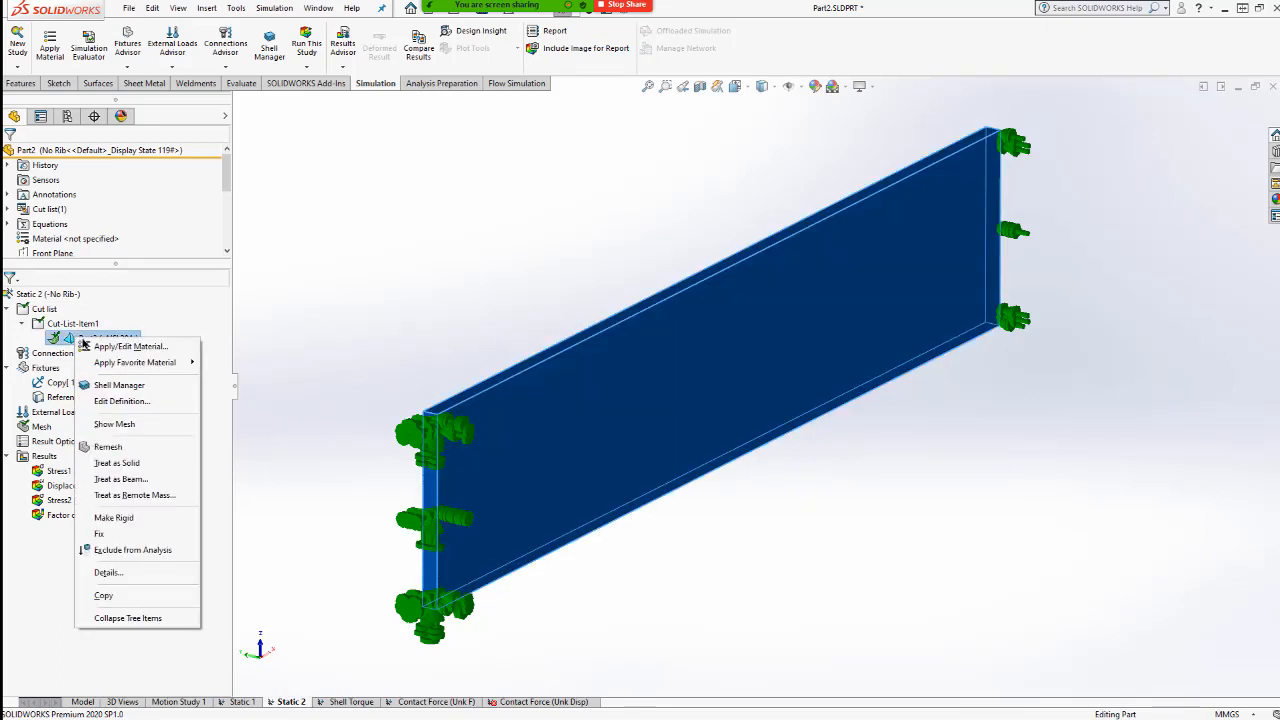
{"action": "left_click", "coordinate": [148, 464]}
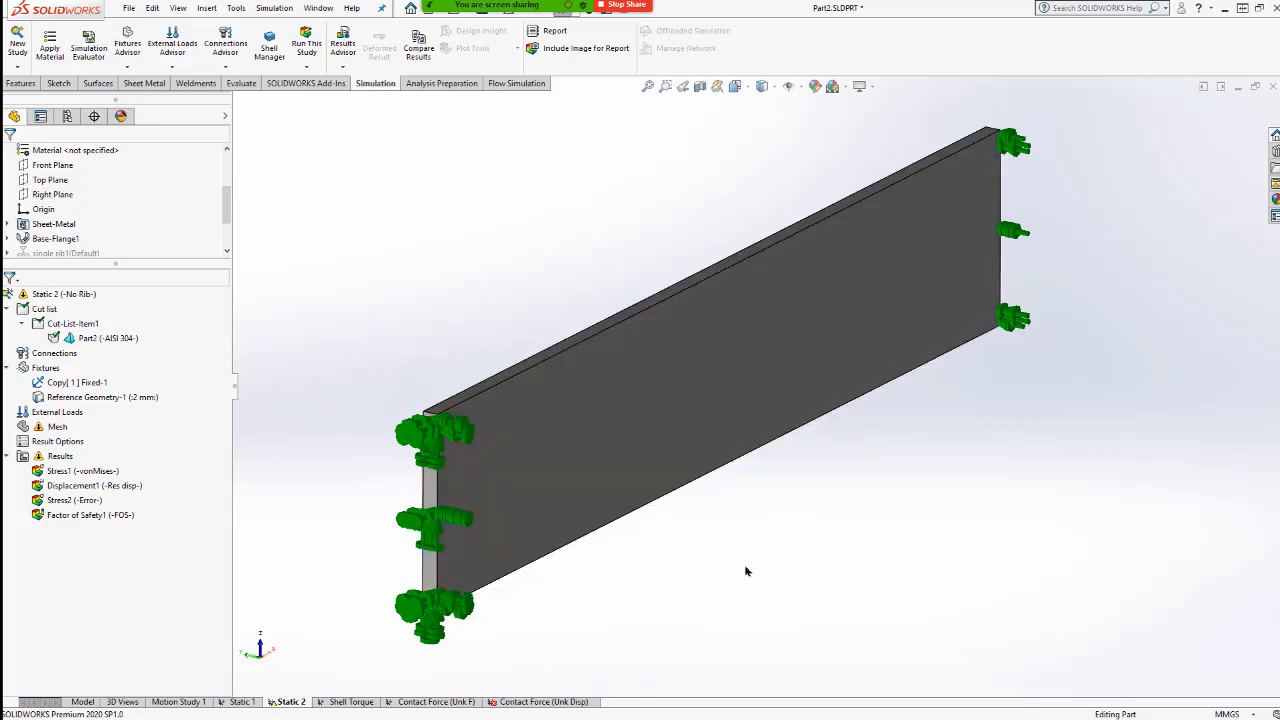
- Inspect the plate from both sides and close to the fixed end, and run the Static 2 study
{"action": "middle_click_drag", "start_coordinate": [610, 429], "coordinate": [680, 437]}
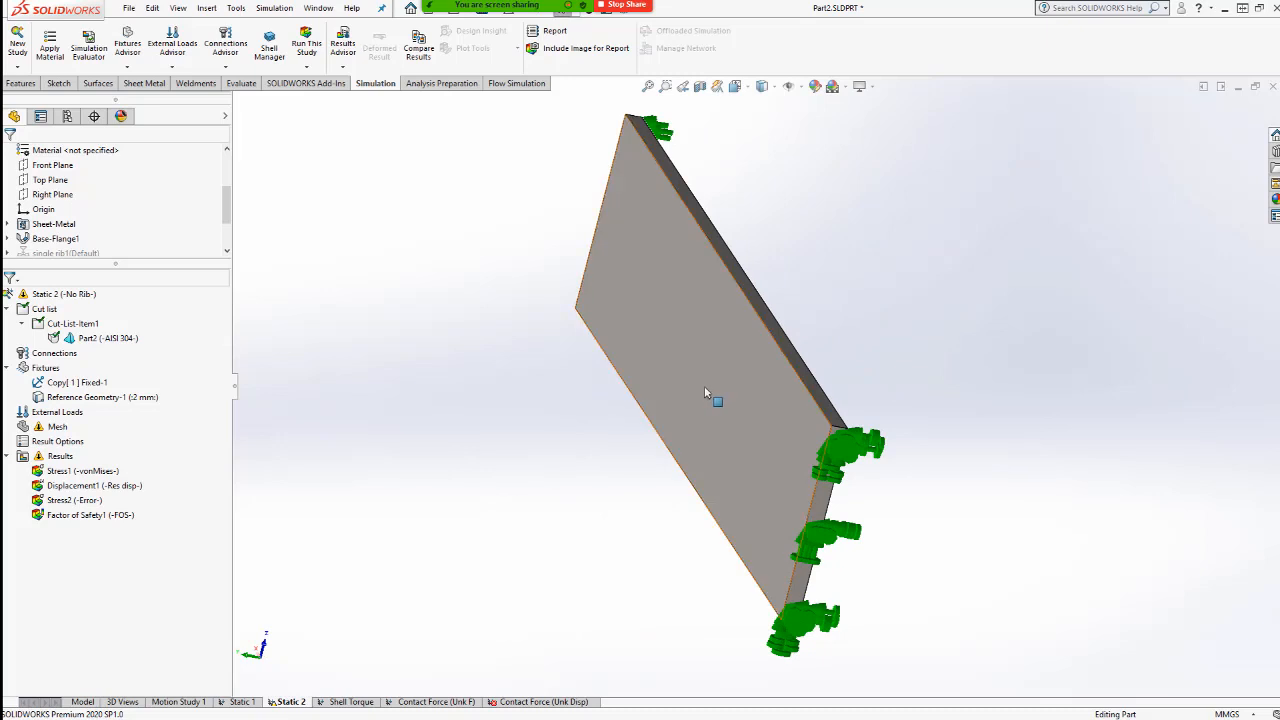
{"action": "middle_click_drag", "start_coordinate": [705, 392], "coordinate": [634, 386]}
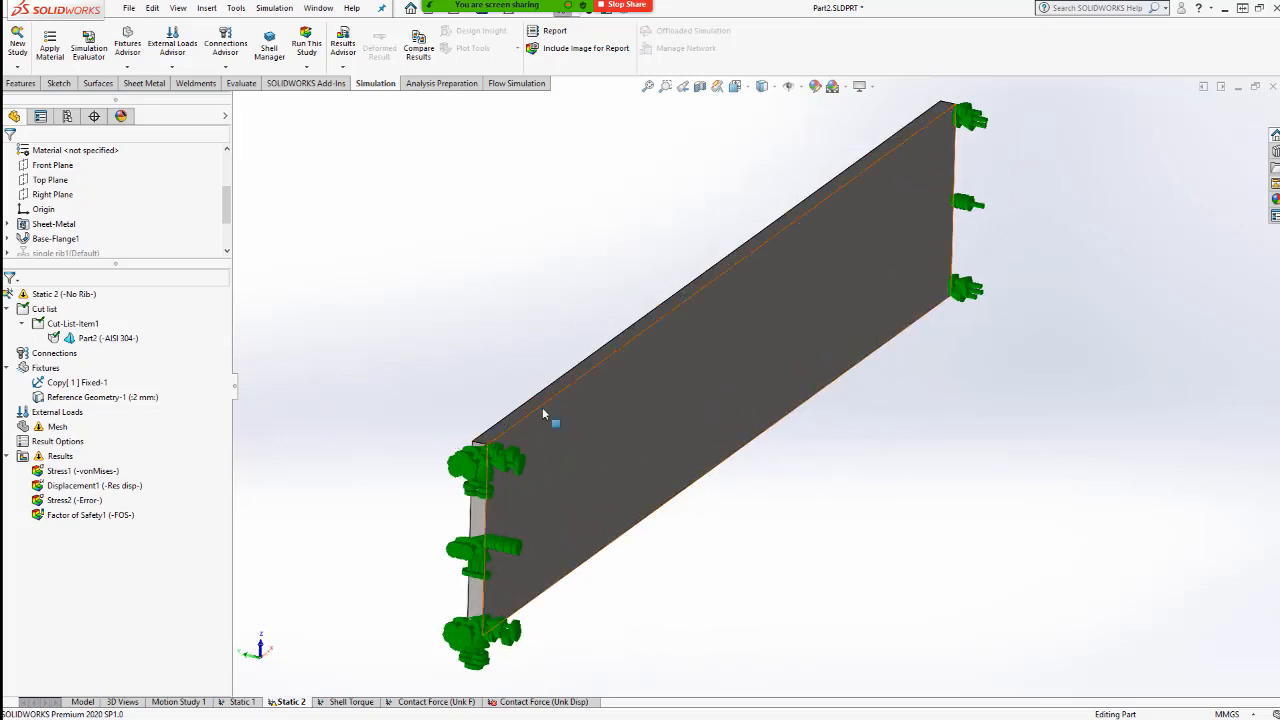
{"action": "scroll", "coordinate": [602, 446], "scroll_direction": "down", "scroll_amount": 5}
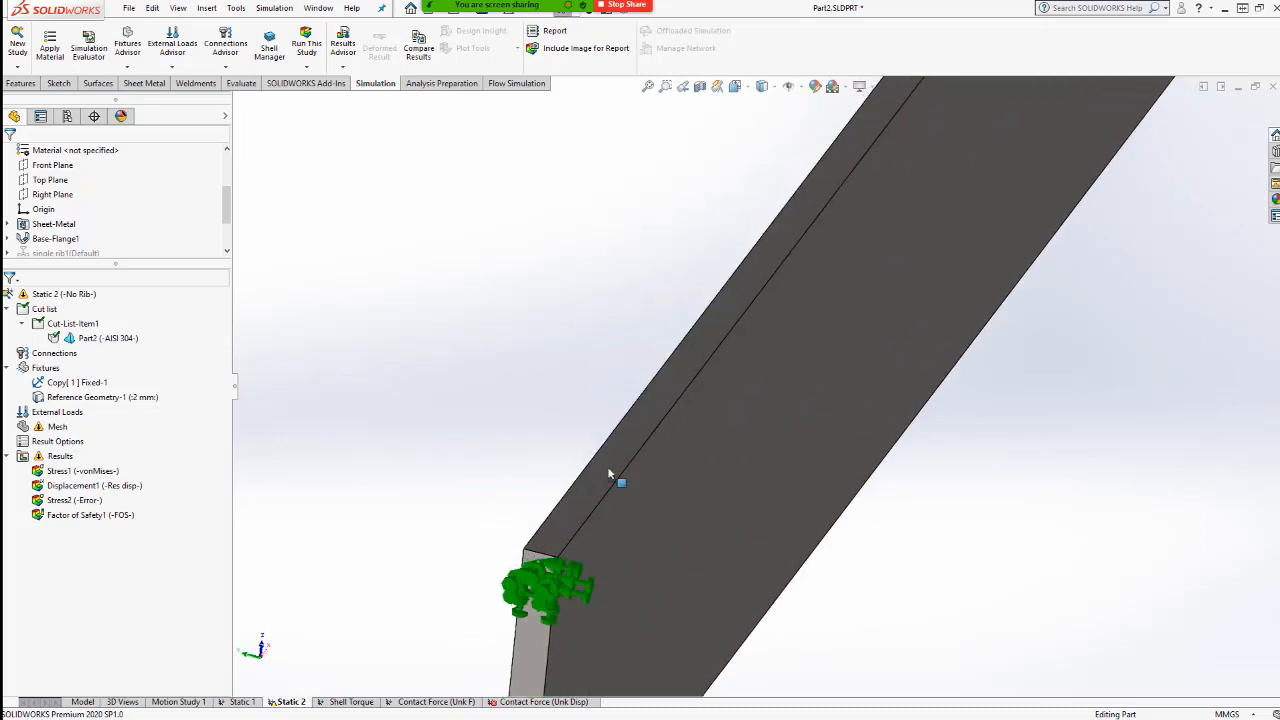
{"action": "right_click", "coordinate": [66, 300]}
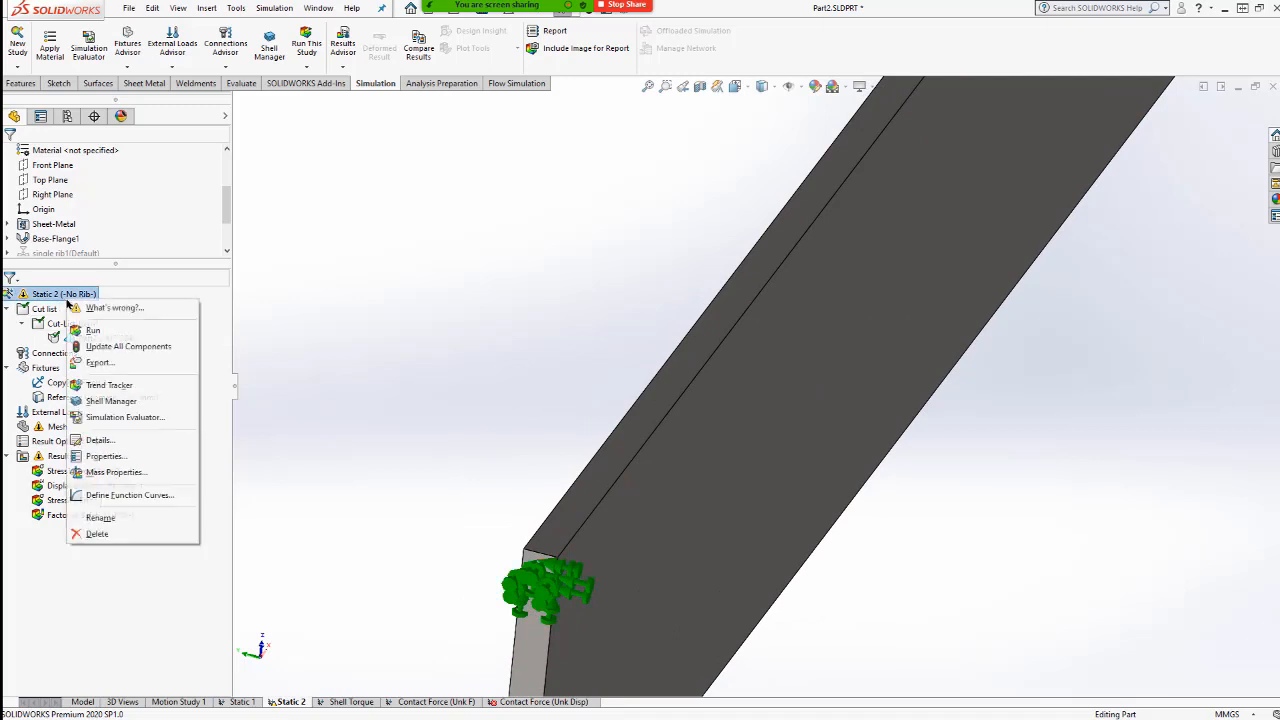
{"action": "left_click", "coordinate": [140, 329]}
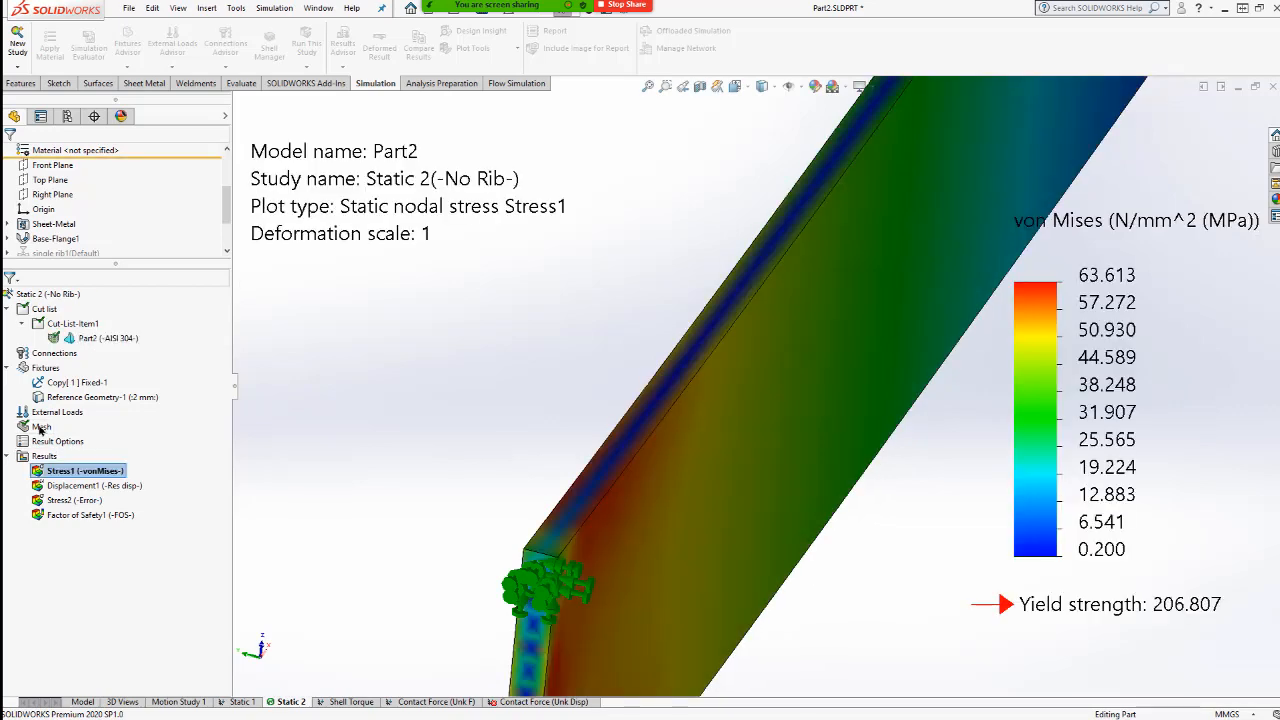
- Show the mesh of the Static 2 study and inspect the elements along the plate and its edge
{"action": "right_click", "coordinate": [40, 427]}
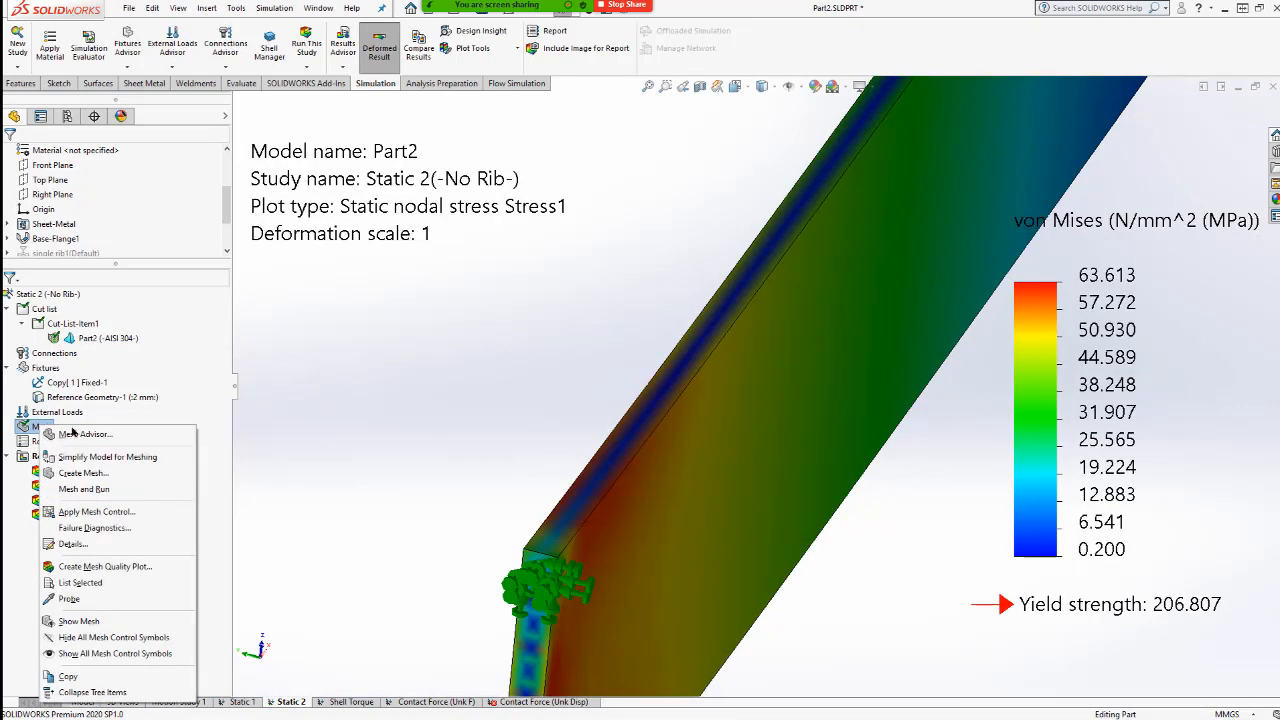
{"action": "left_click", "coordinate": [80, 621]}
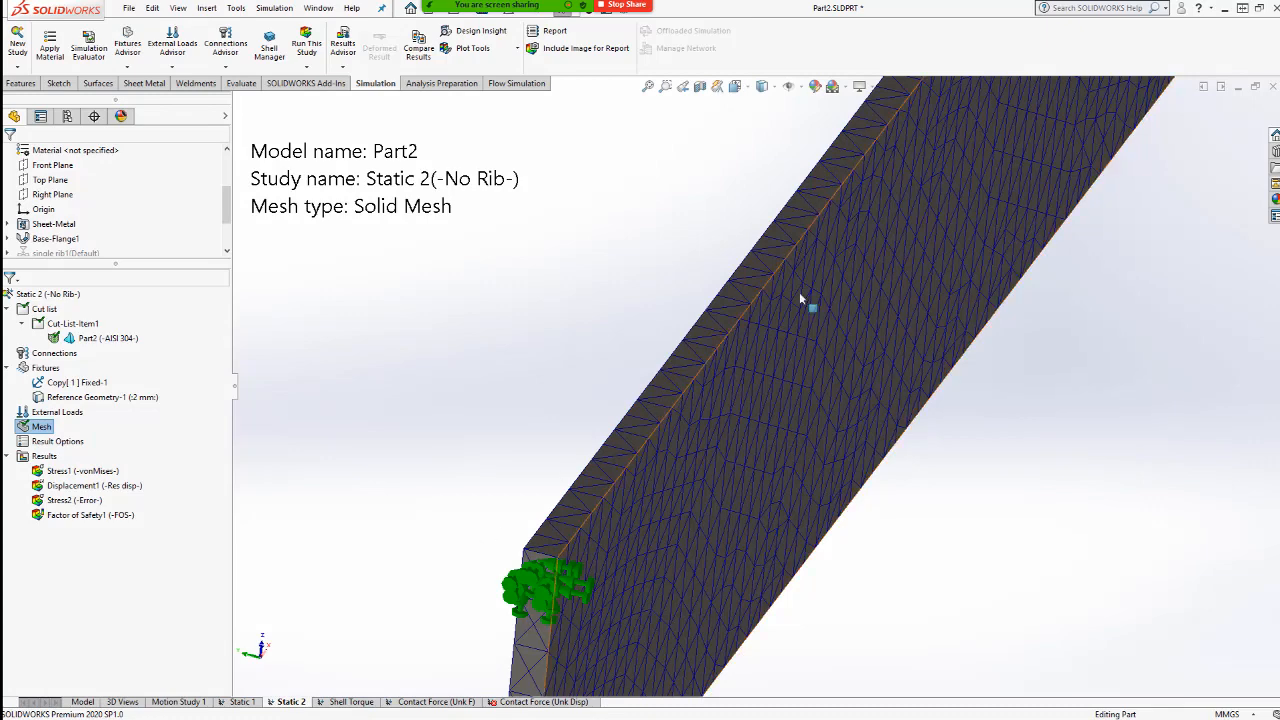
{"action": "scroll", "coordinate": [800, 291], "scroll_direction": "up", "scroll_amount": 4}
{"action": "scroll", "coordinate": [771, 343], "scroll_direction": "down", "scroll_amount": 3}
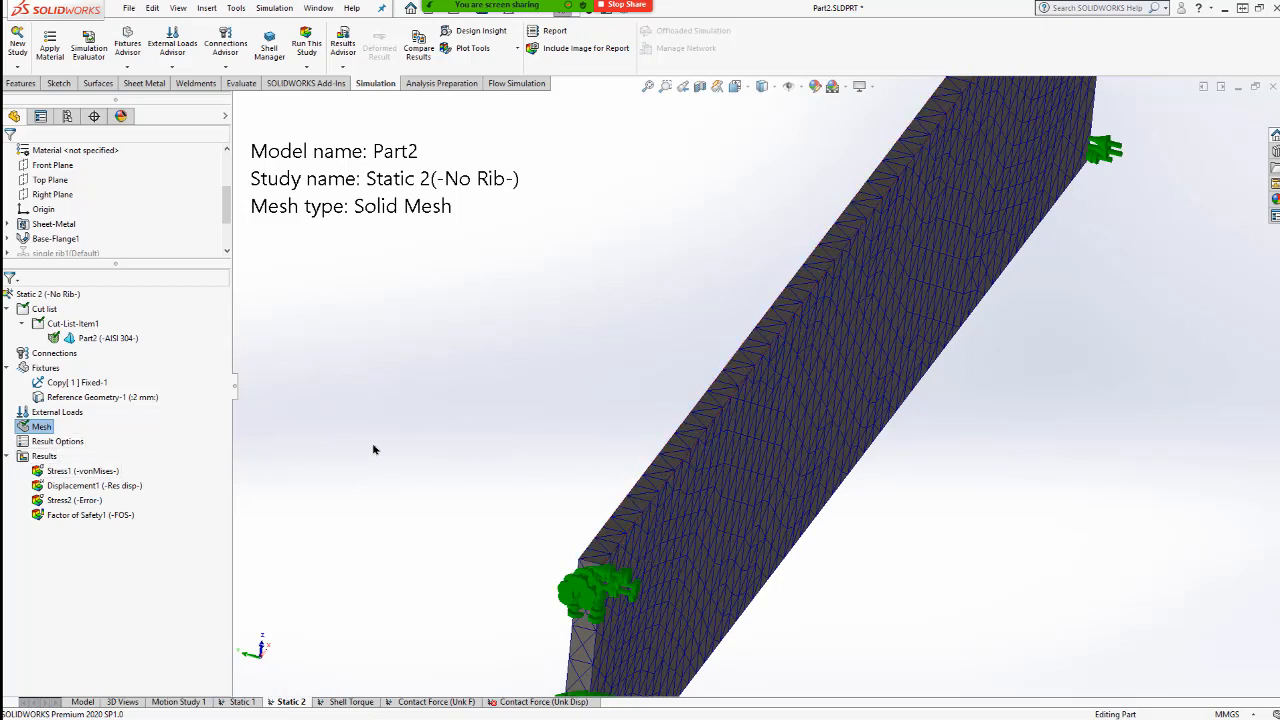
{"action": "left_click", "coordinate": [44, 457]}
{"action": "right_click", "coordinate": [44, 458]}
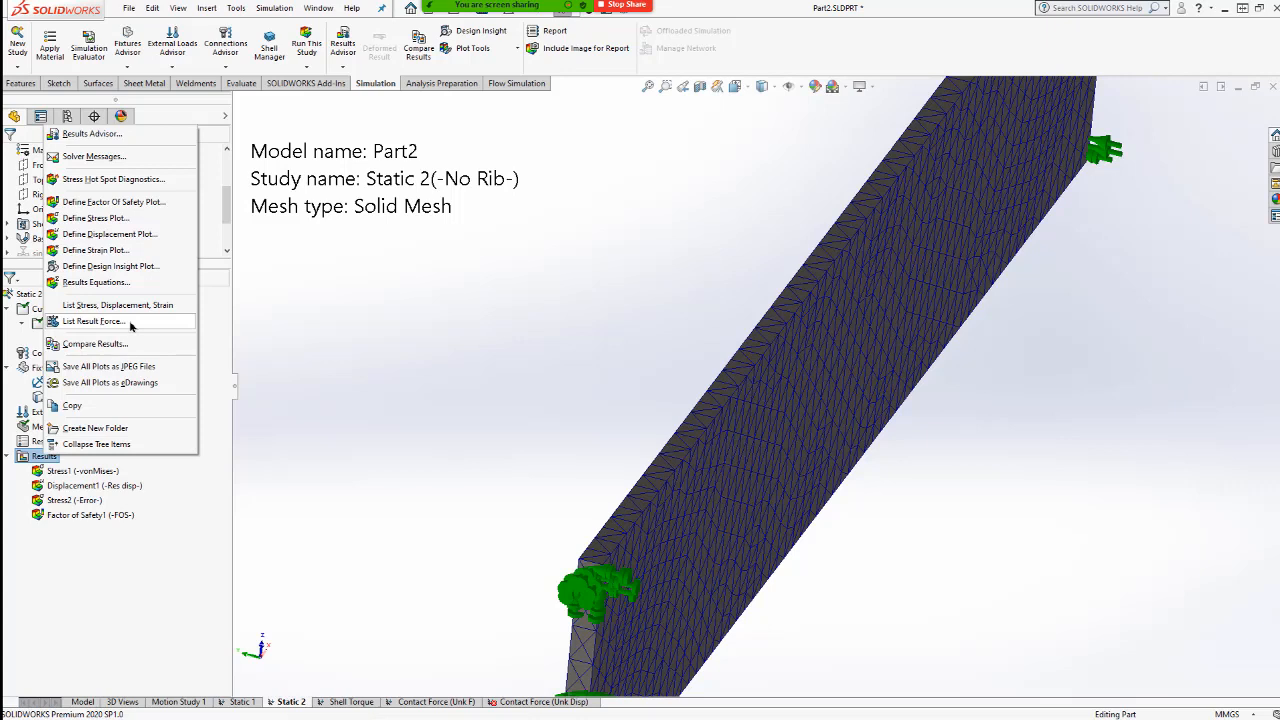
{"action": "left_click", "coordinate": [544, 488]}
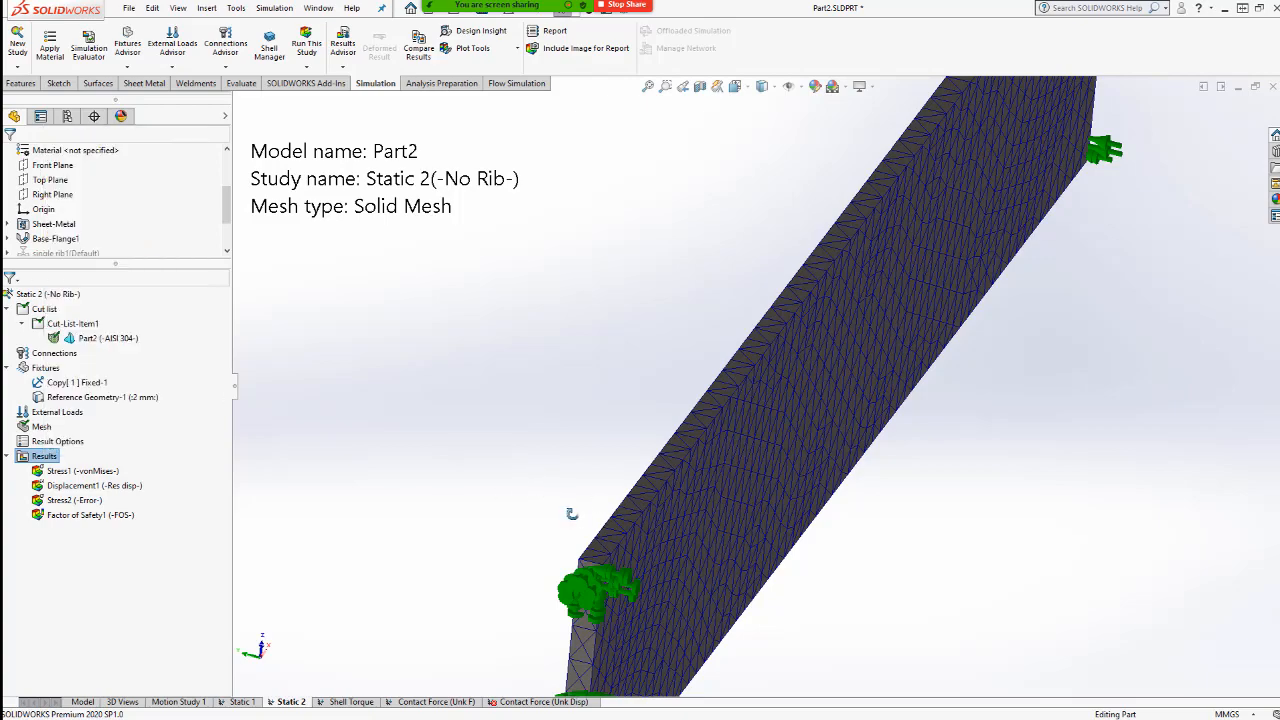
{"action": "middle_click_drag", "start_coordinate": [571, 514], "coordinate": [594, 446]}
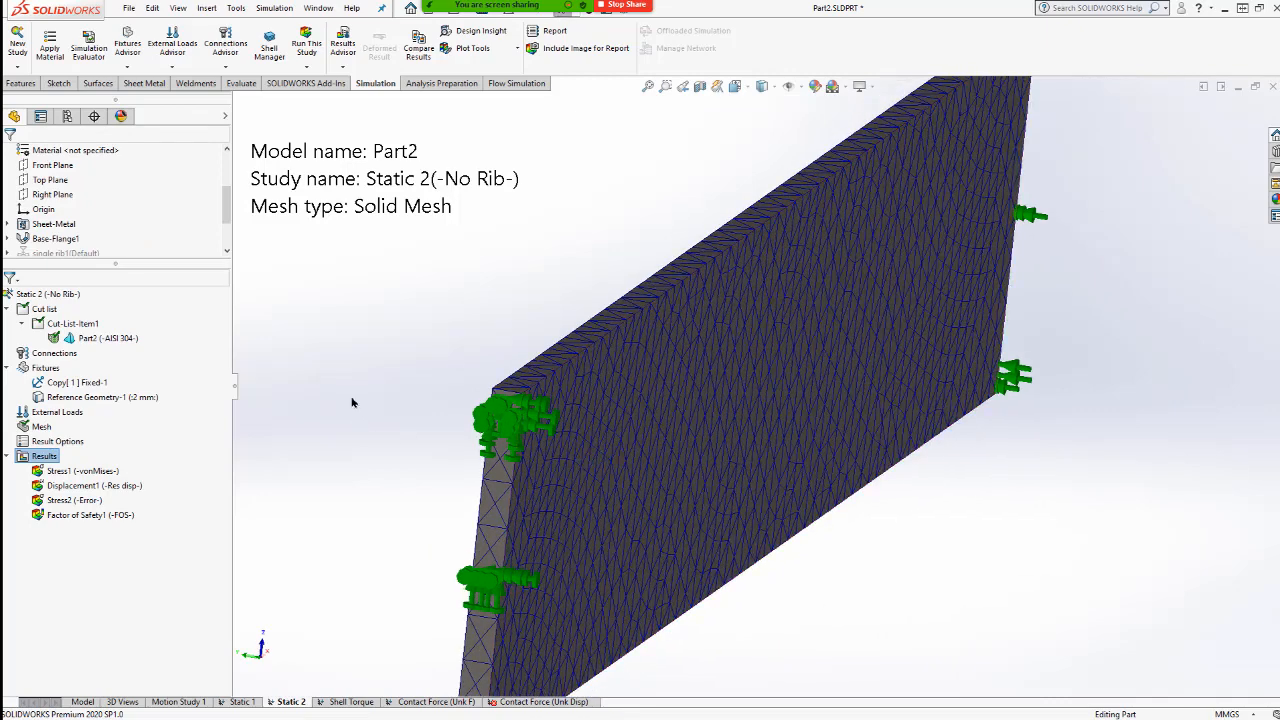
{"action": "right_click", "coordinate": [52, 460]}
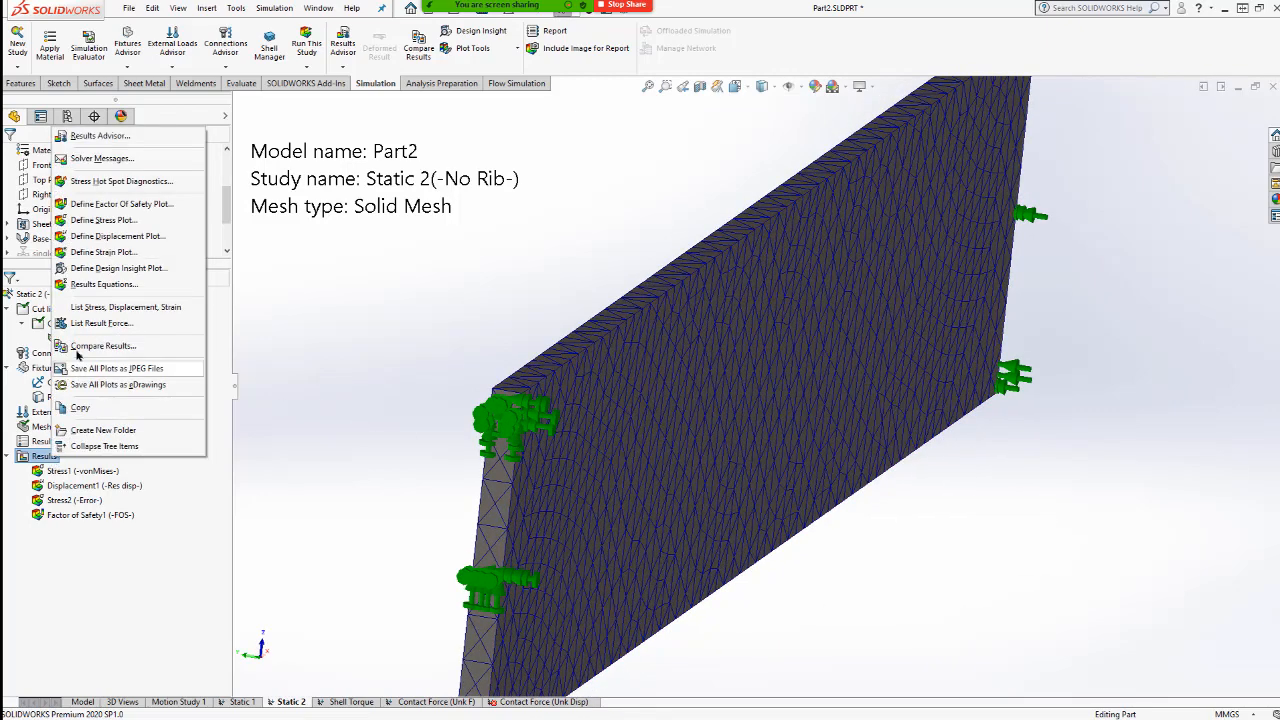
{"action": "left_click", "coordinate": [7, 491]}
- Show the Displacement1 plot of the whole plate, followed by the Stress1 von Mises plot
{"action": "double_click", "coordinate": [68, 485]}
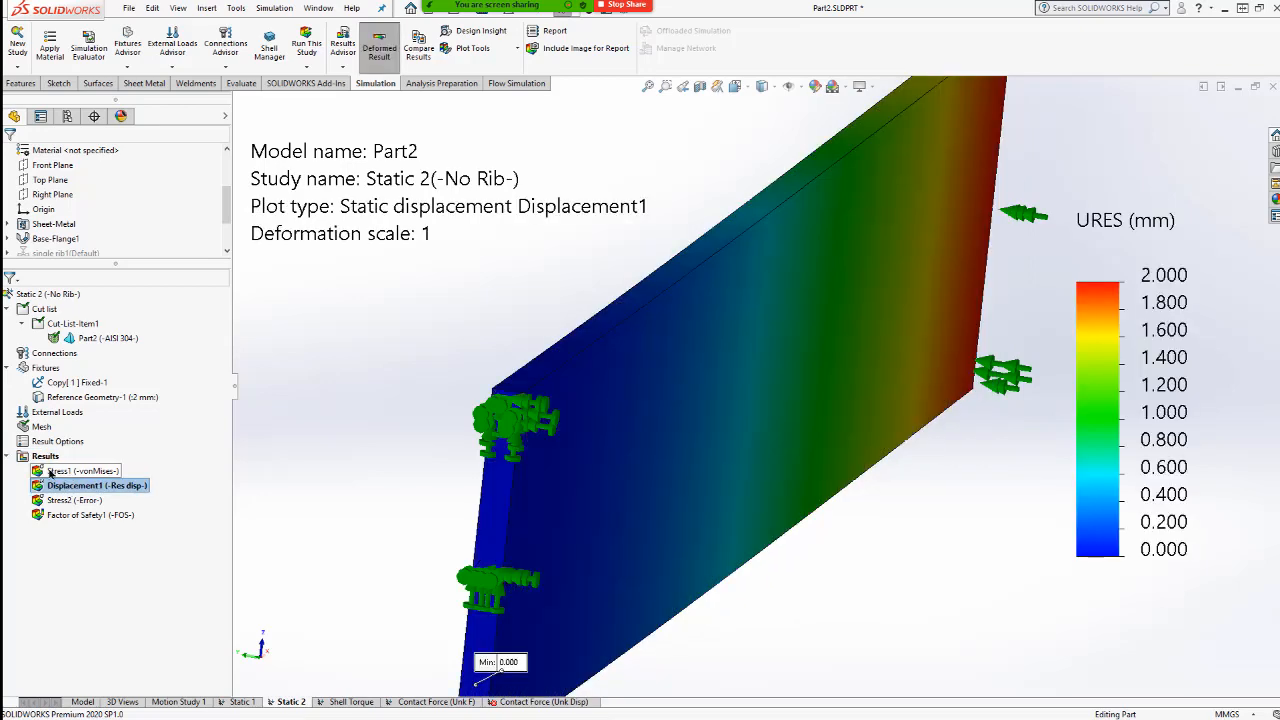
{"action": "scroll", "coordinate": [880, 398], "scroll_direction": "up", "scroll_amount": 5}
{"action": "middle_click_drag", "start_coordinate": [839, 390], "coordinate": [797, 408]}
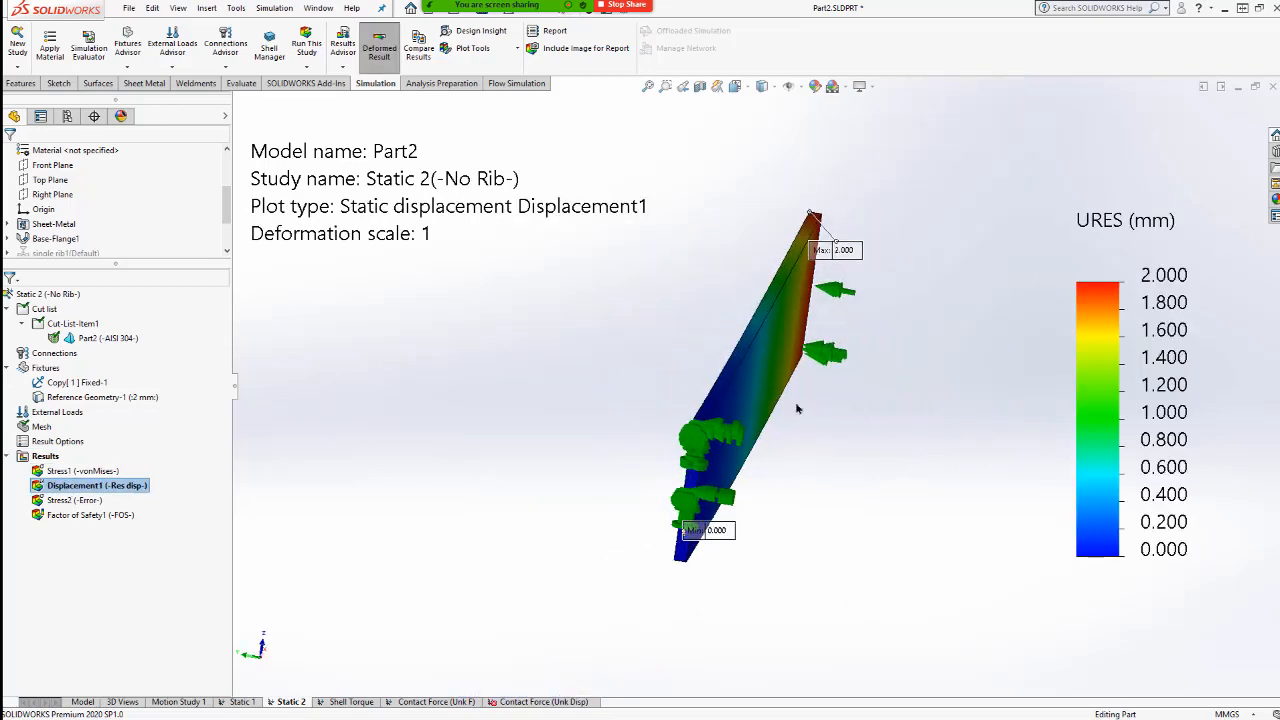
{"action": "double_click", "coordinate": [96, 471]}
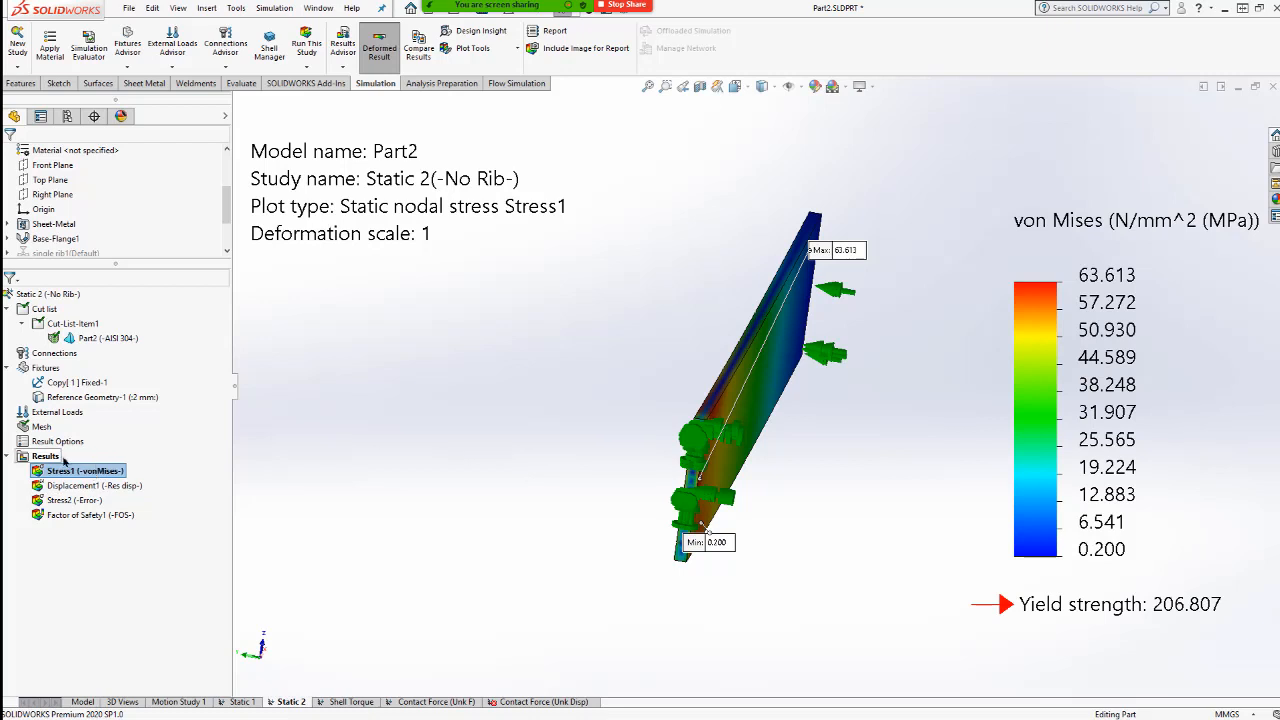
- List the result force for Static 2 and calculate the reaction force on the fixed end face
{"action": "right_click", "coordinate": [52, 460]}
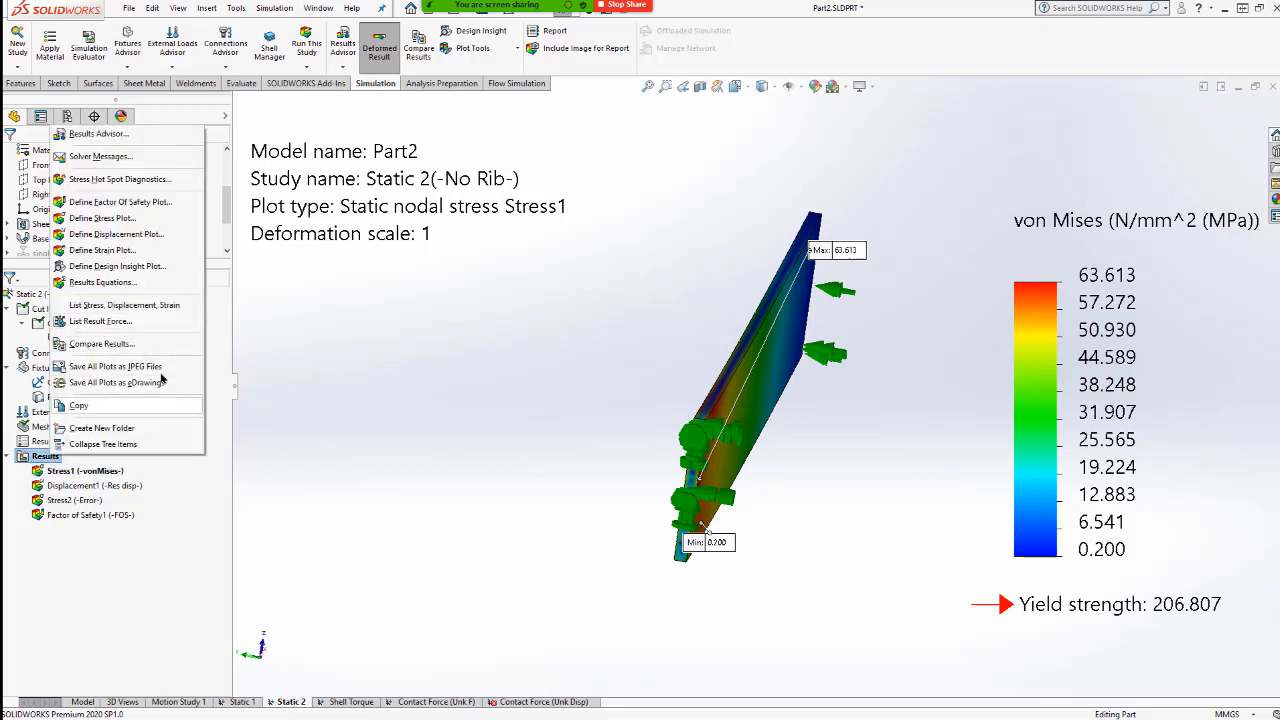
{"action": "left_click", "coordinate": [134, 322]}
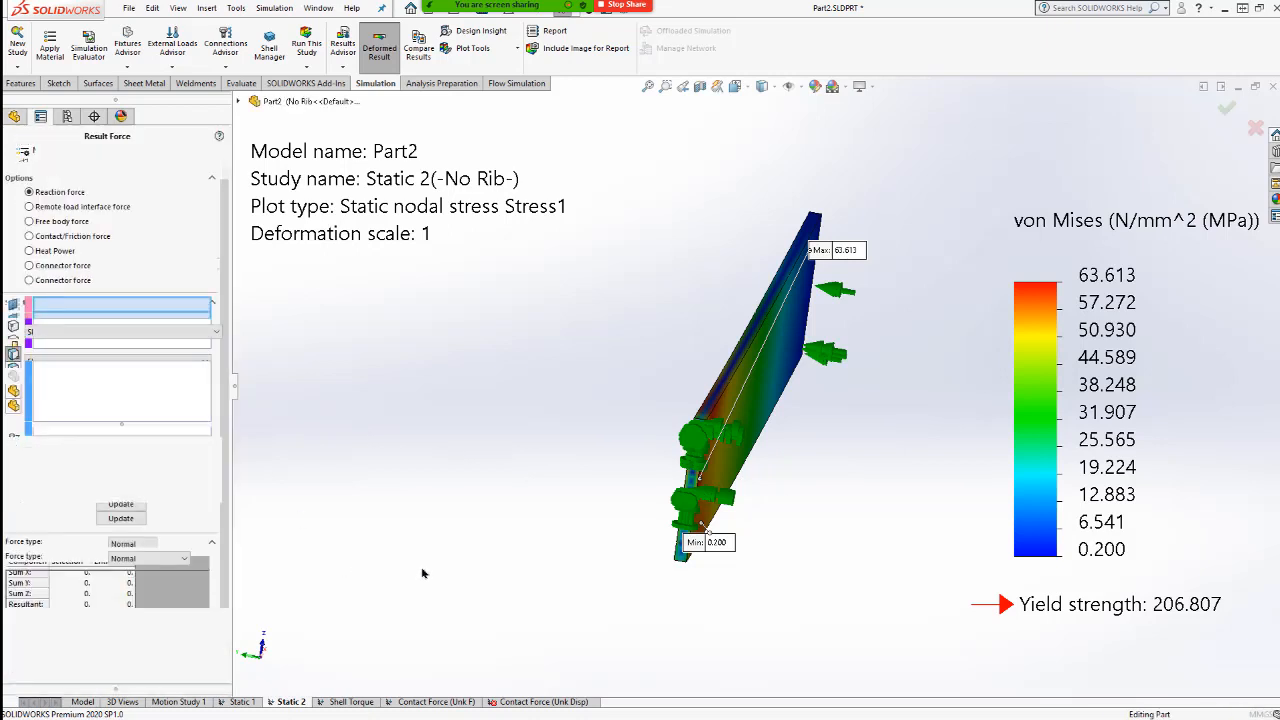
{"action": "left_click", "coordinate": [690, 550]}
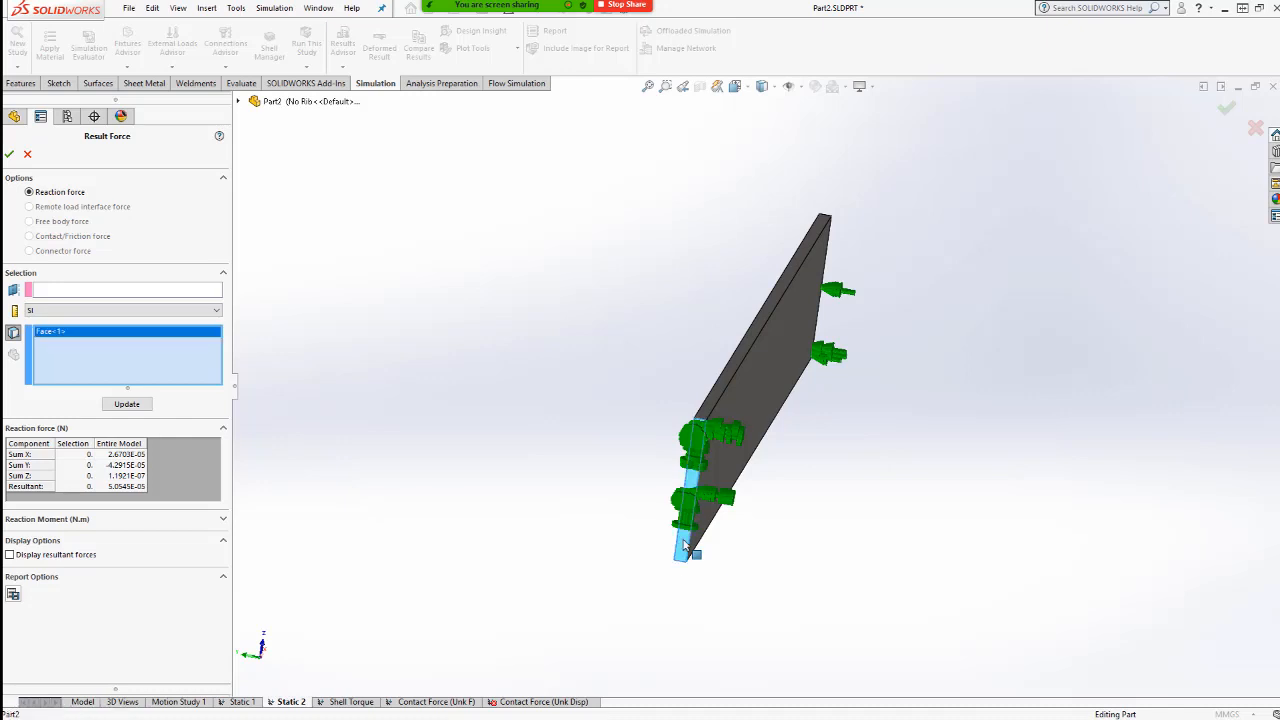
{"action": "left_click", "coordinate": [125, 404]}
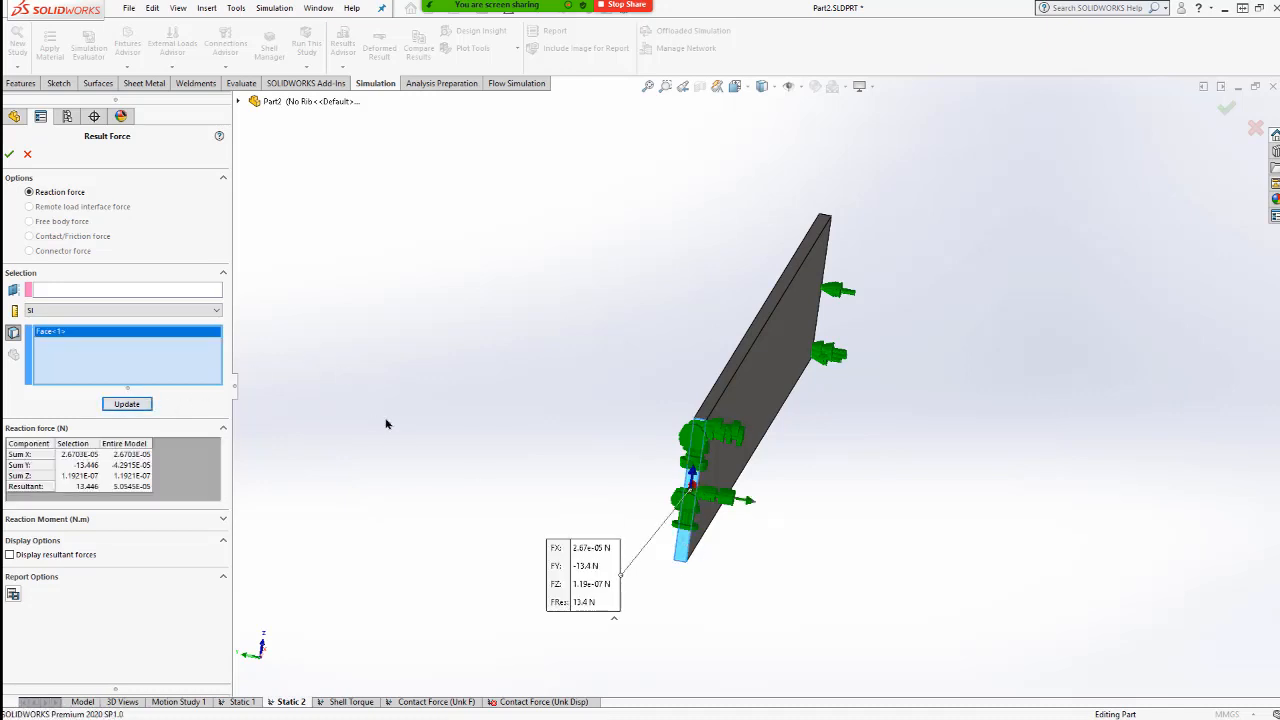
- Expand the reaction moment results and move the force callout beside the fixed end to inspect its components
{"action": "left_click", "coordinate": [223, 518]}
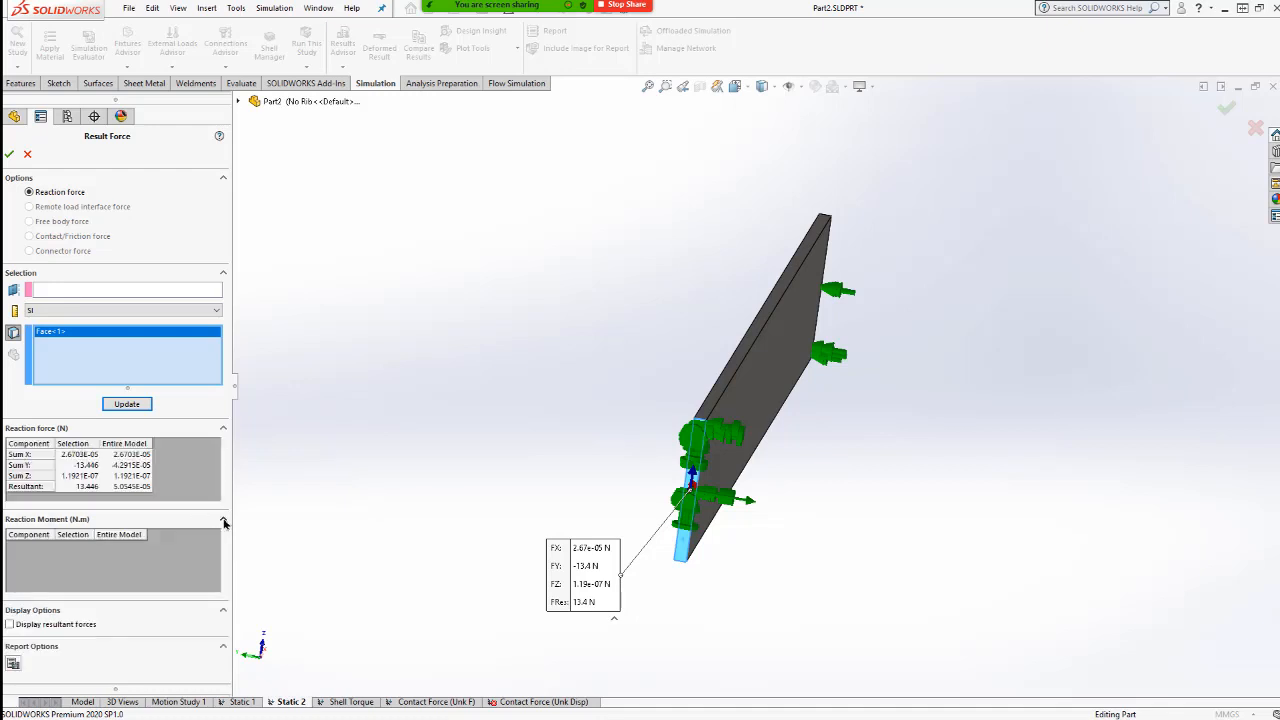
{"action": "middle_click_drag", "start_coordinate": [526, 383], "coordinate": [536, 452]}
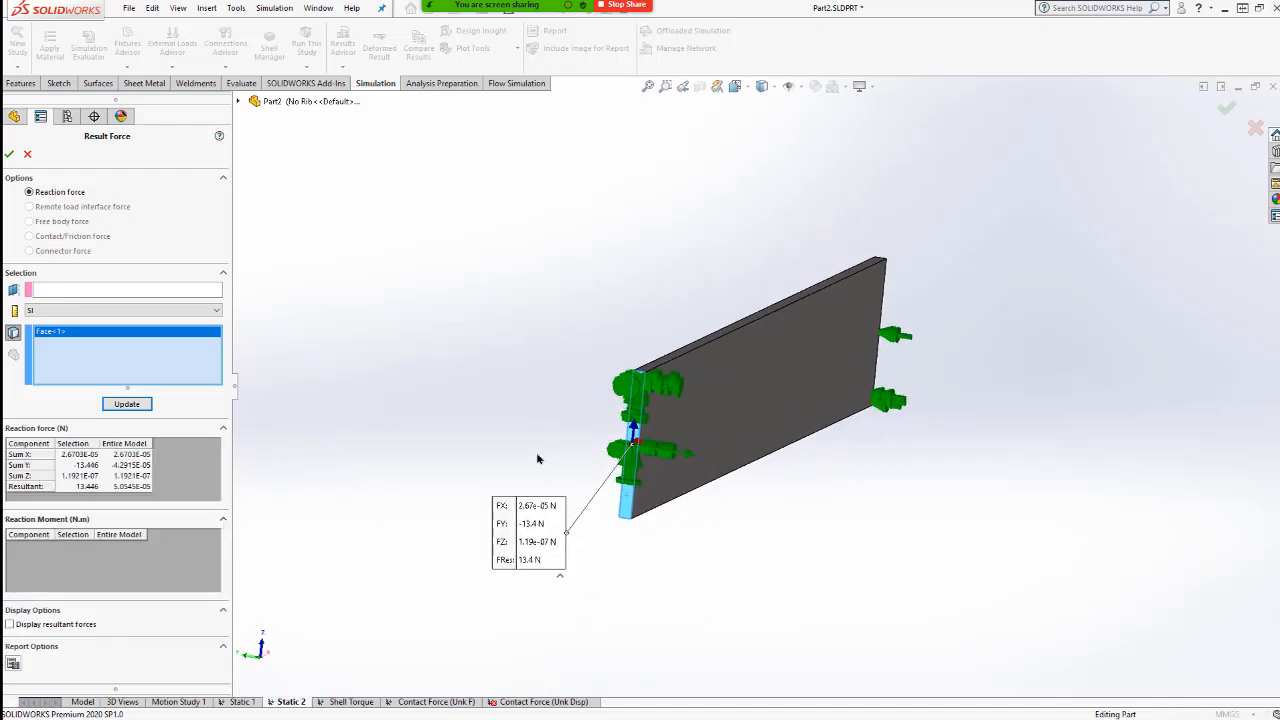
{"action": "left_click_drag", "start_coordinate": [508, 520], "coordinate": [490, 433]}
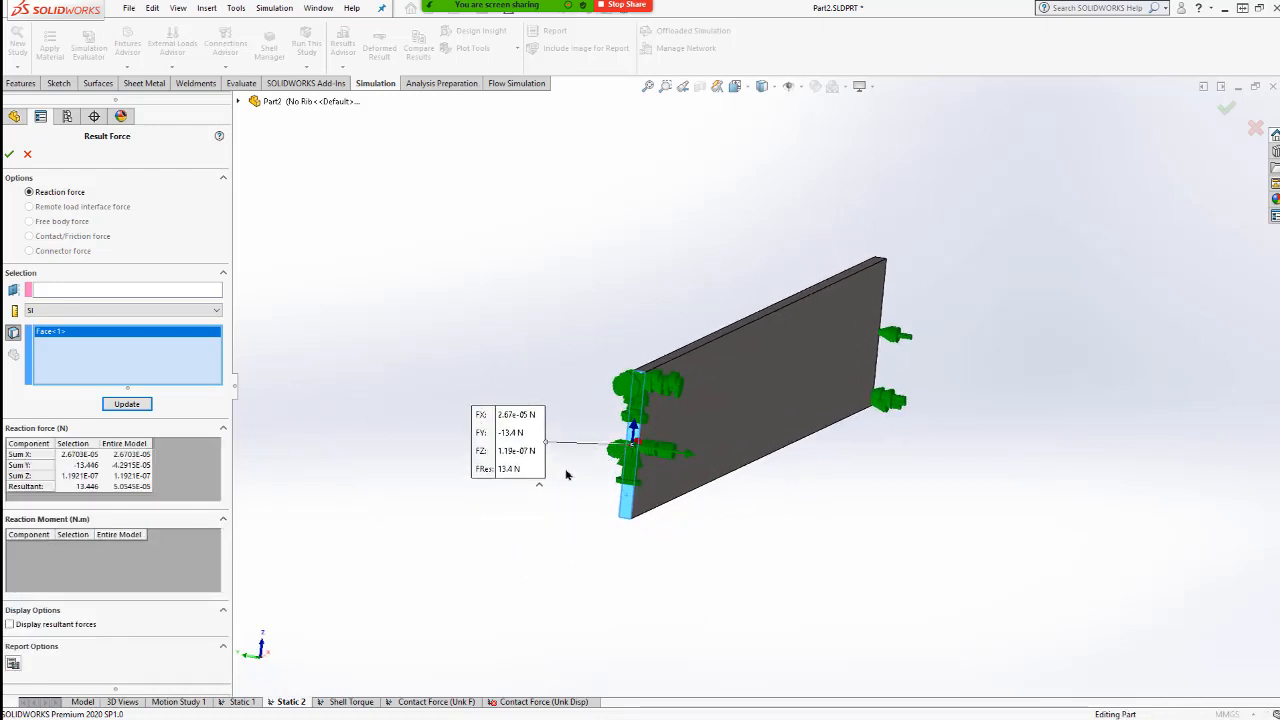
{"action": "middle_click_drag", "start_coordinate": [614, 501], "coordinate": [578, 506]}
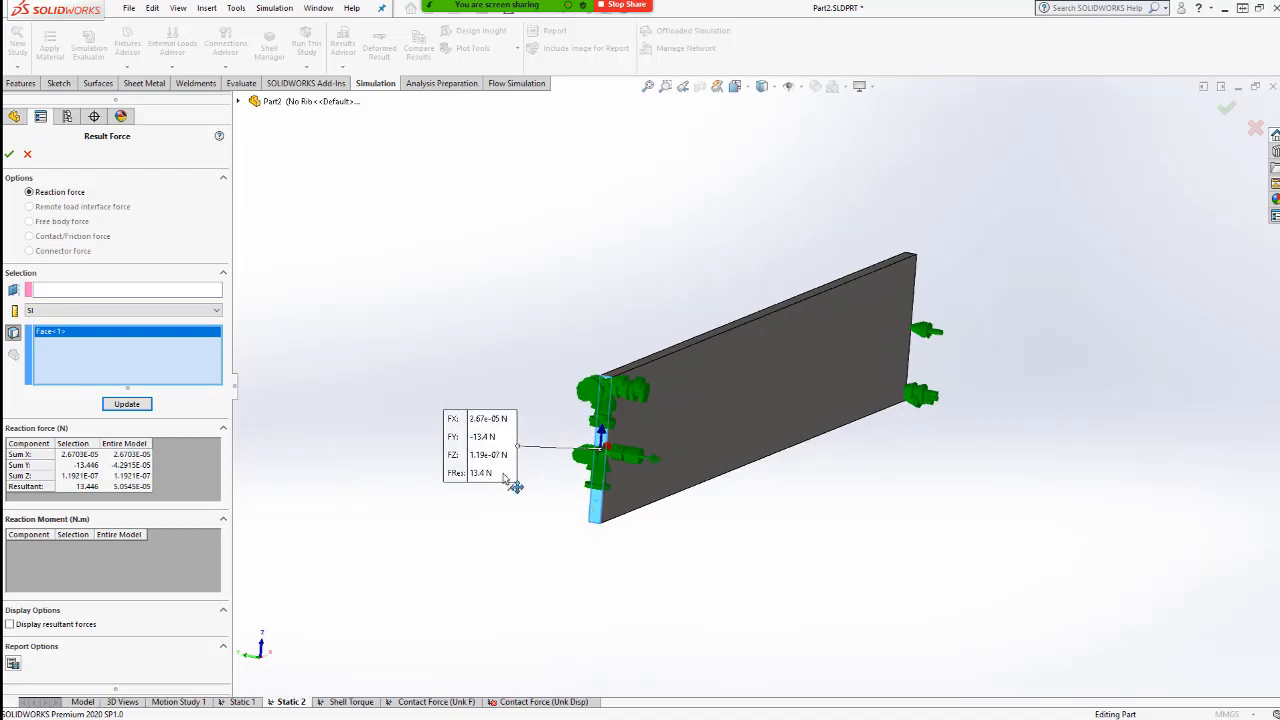
{"action": "middle_click_drag", "start_coordinate": [490, 458], "coordinate": [566, 427]}
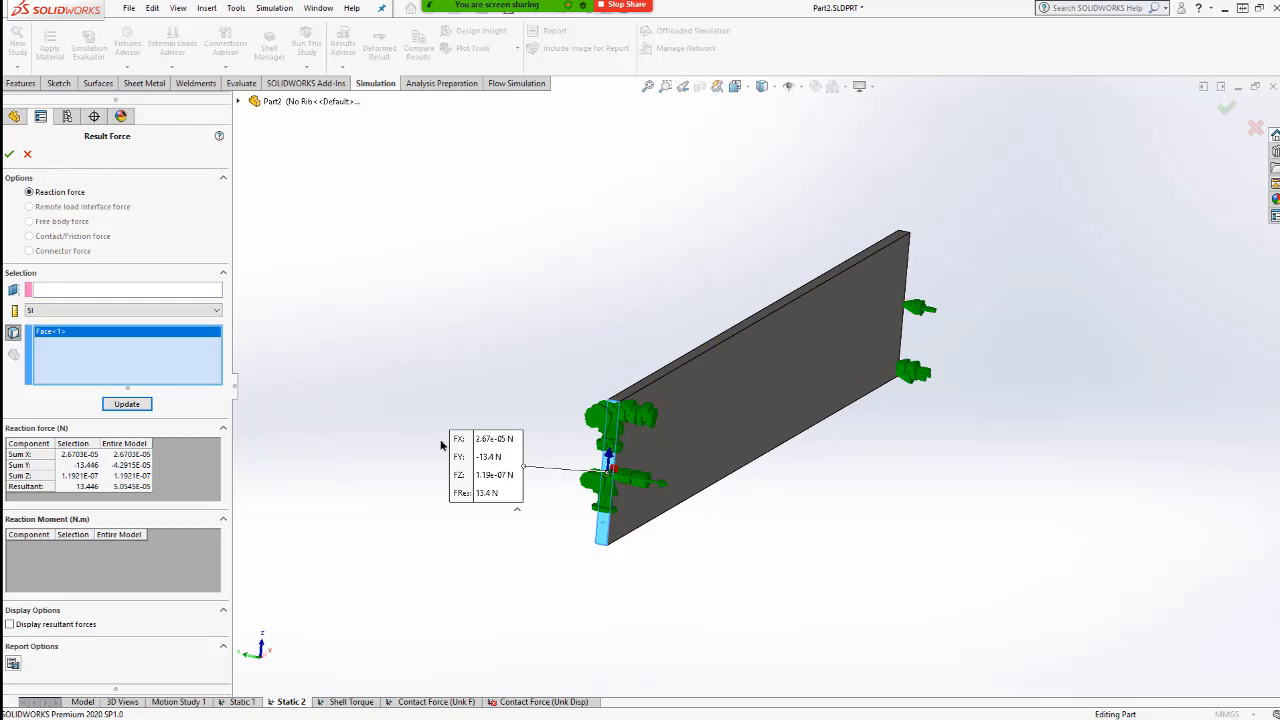
- Replace the selection with the plate's large front face, calculate its reaction force, and close the listing
{"action": "right_click", "coordinate": [171, 358]}
{"action": "left_click", "coordinate": [196, 367]}
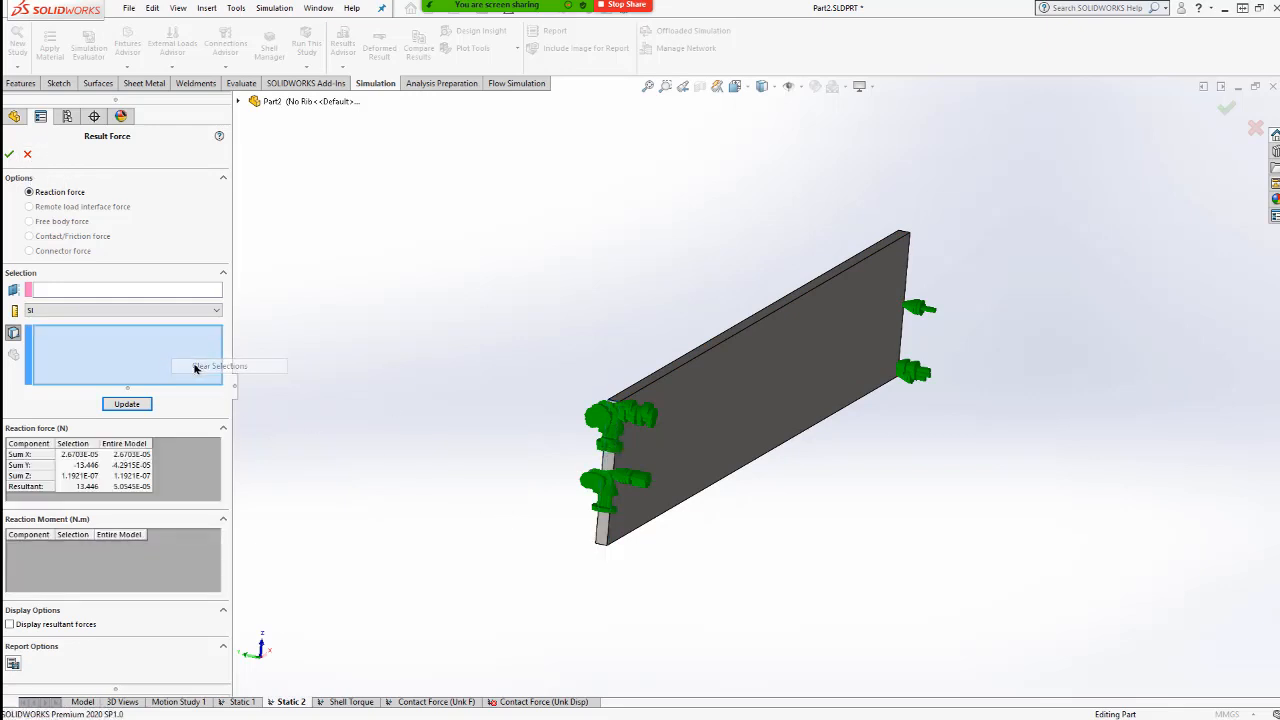
{"action": "left_click", "coordinate": [735, 397]}
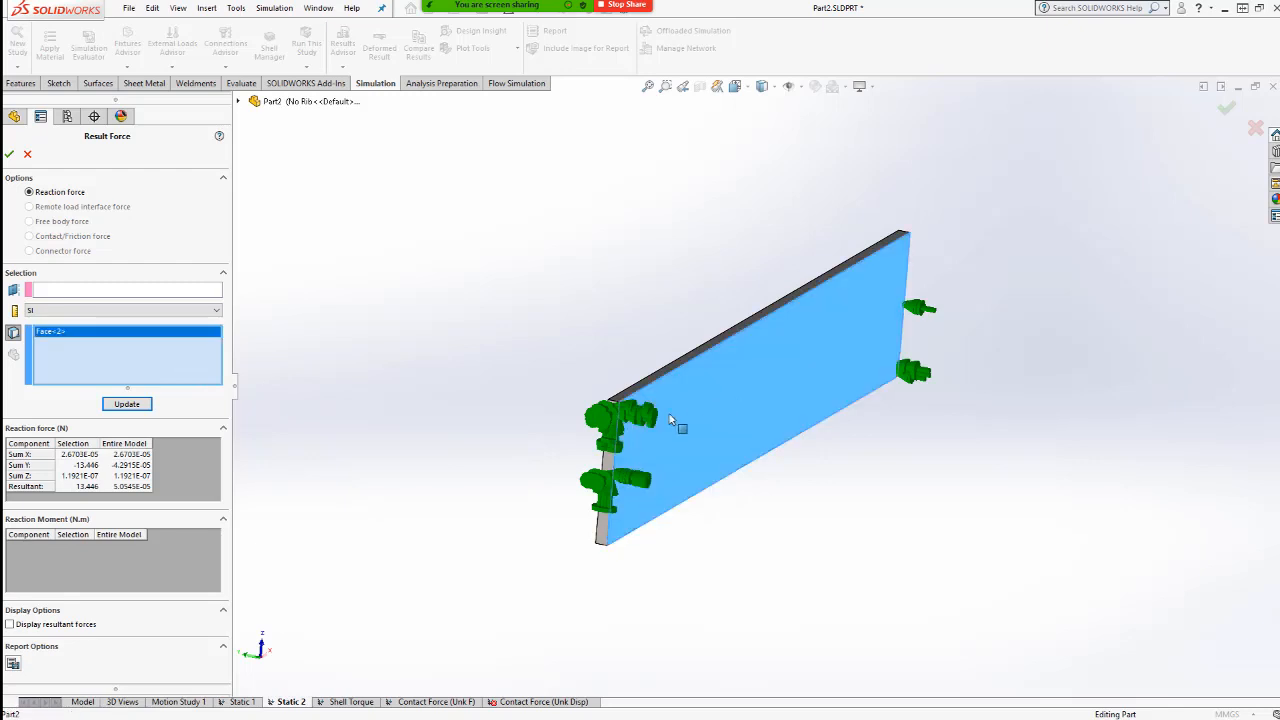
{"action": "left_click", "coordinate": [127, 404]}
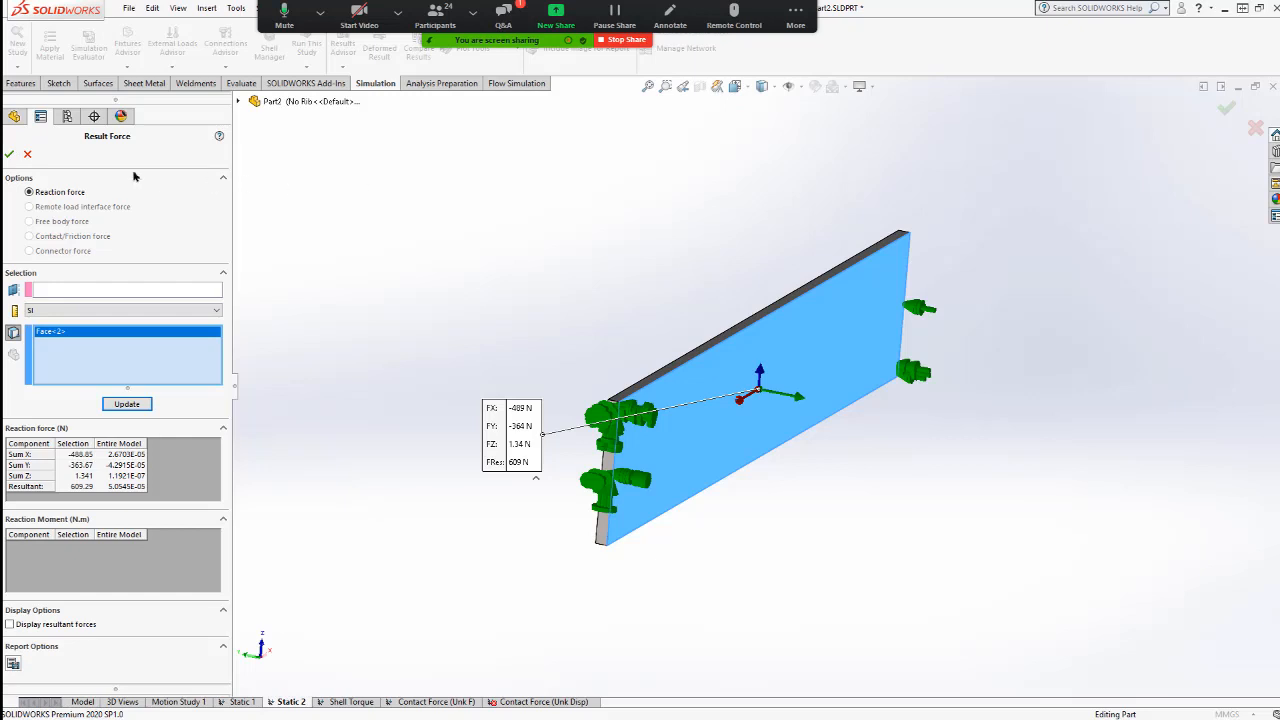
{"action": "left_click", "coordinate": [29, 156]}
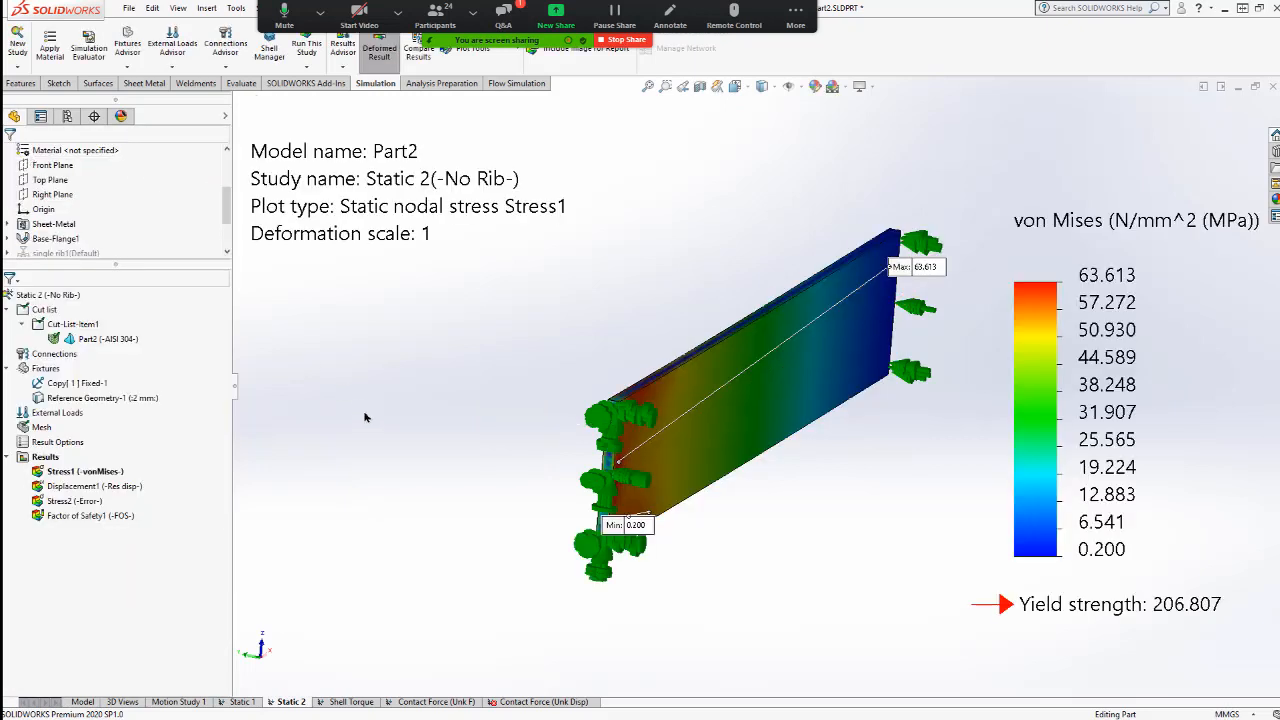
- Move the maximum stress label beside the fixed end and the minimum label clear of the plate's lower edge
{"action": "mouse_move", "coordinate": [915, 266]}
{"action": "left_mouse_down"}
{"action": "mouse_move", "coordinate": [625, 398]}
{"action": "mouse_move", "coordinate": [555, 452]}
{"action": "mouse_move", "coordinate": [563, 461]}
{"action": "left_mouse_up"}
{"action": "left_click_drag", "start_coordinate": [630, 524], "coordinate": [792, 549]}
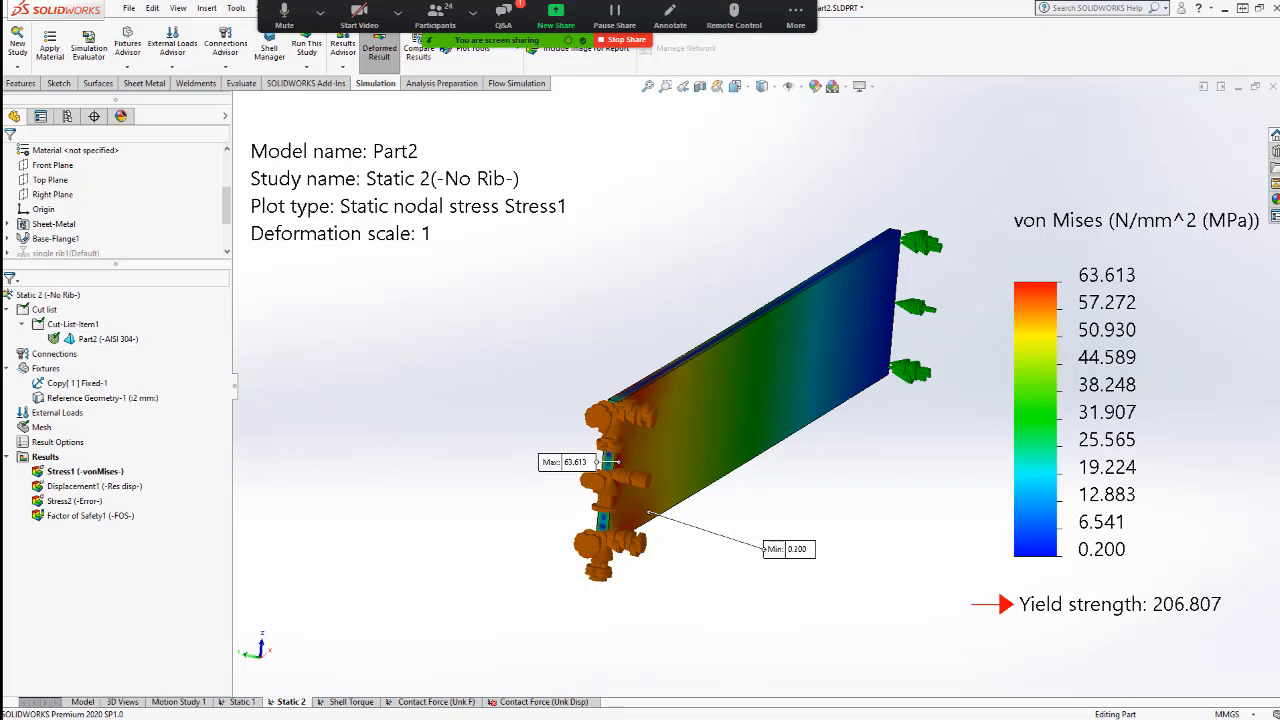
{"action": "key", "text": "alt+Tab"}
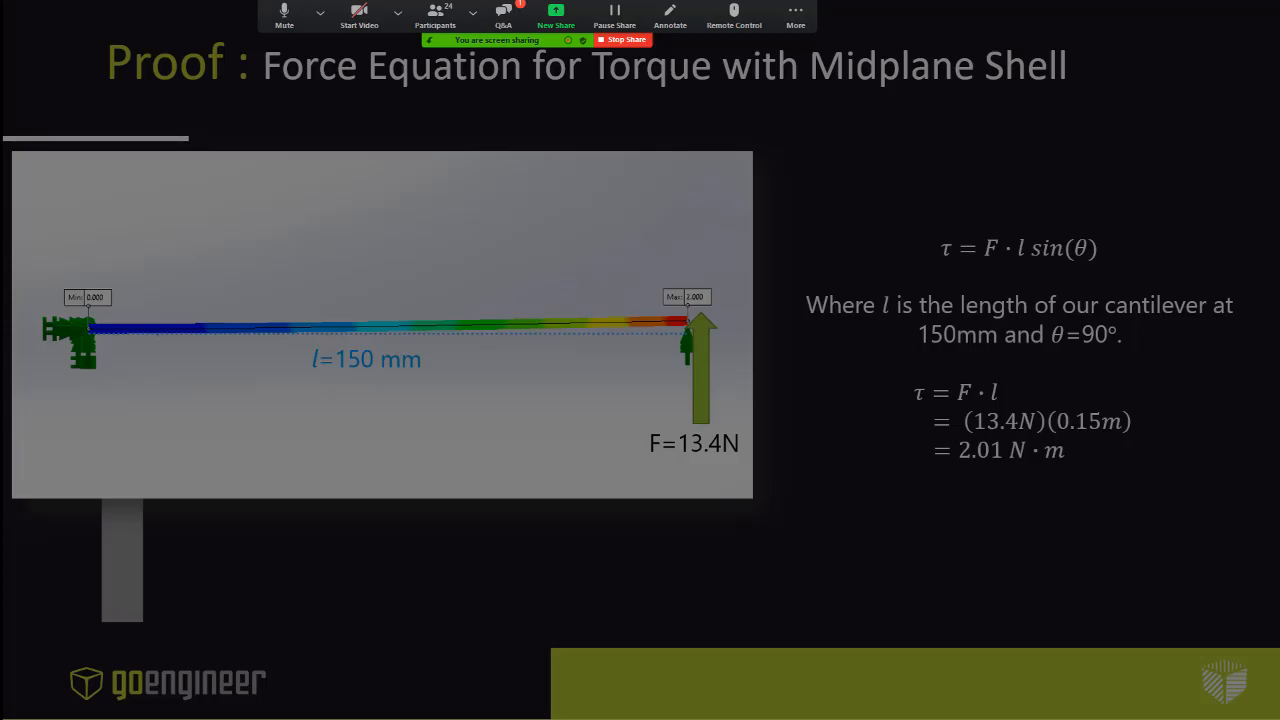
{"action": "key", "text": "Right"}
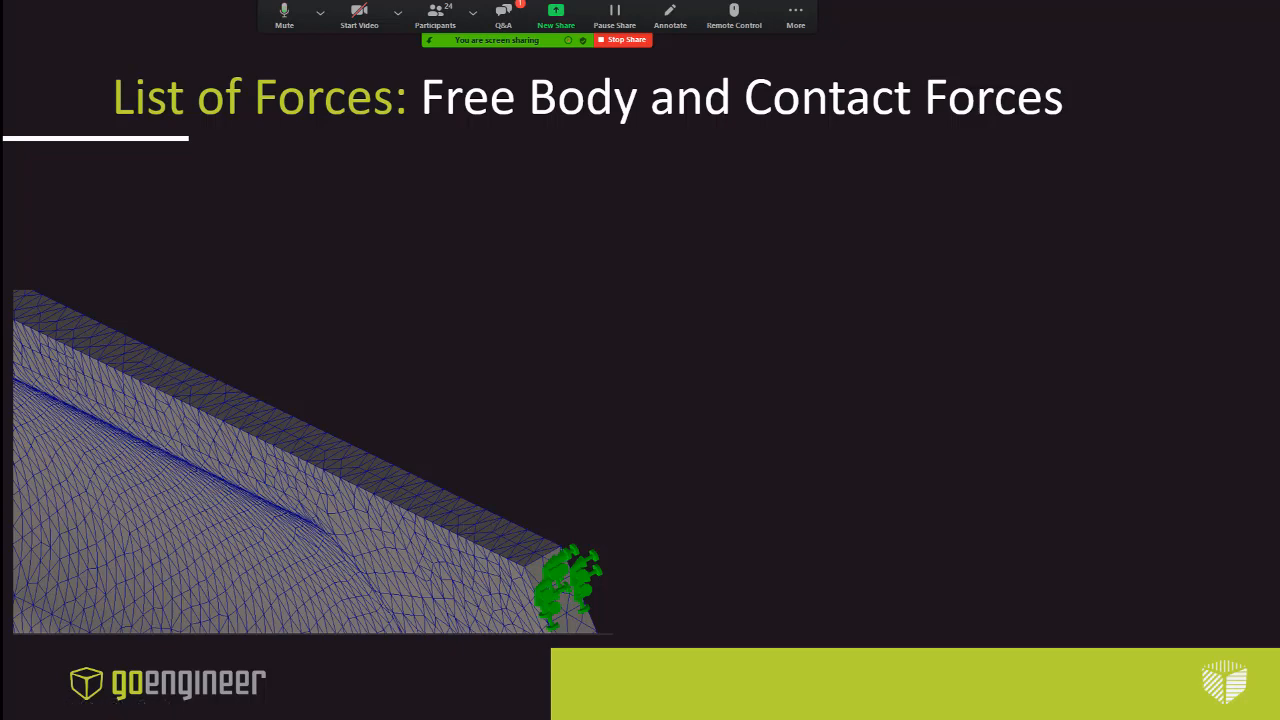
{"action": "key", "text": "alt+Tab"}
- Show the Static 2 mesh and examine the solid elements along the plate's thickness and fixed end
{"action": "right_click", "coordinate": [40, 427]}
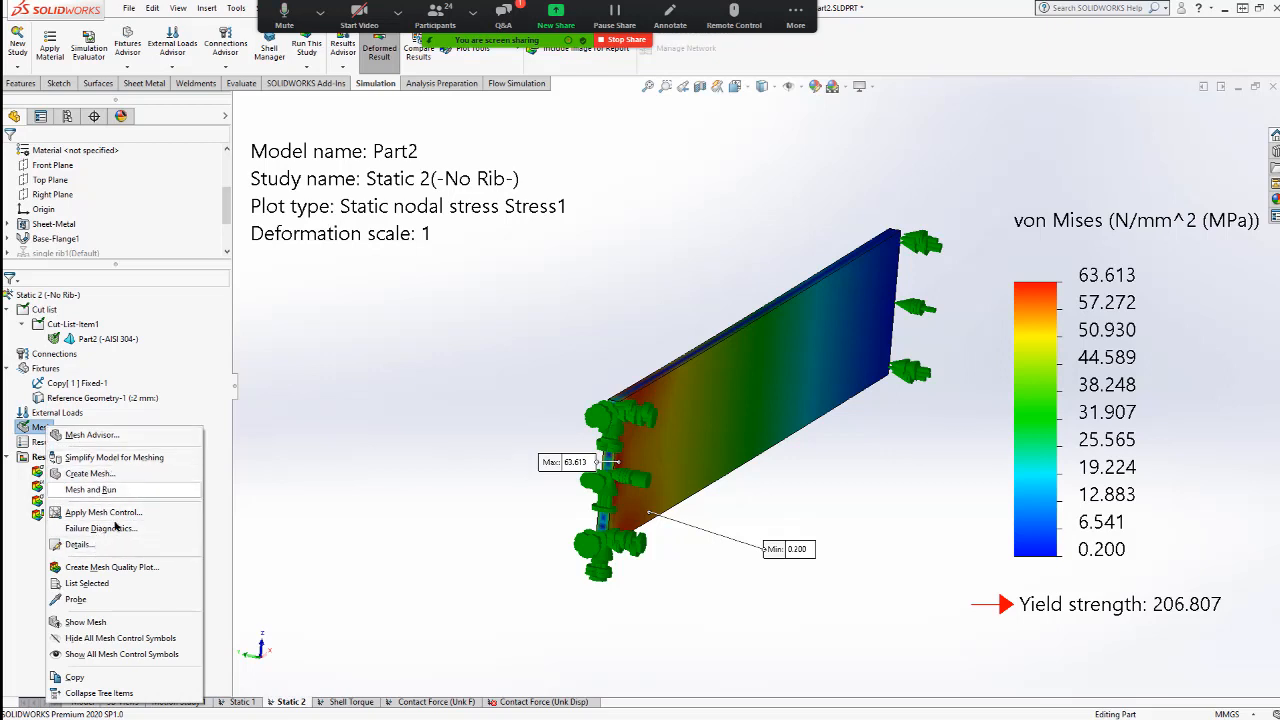
{"action": "left_click", "coordinate": [115, 623]}
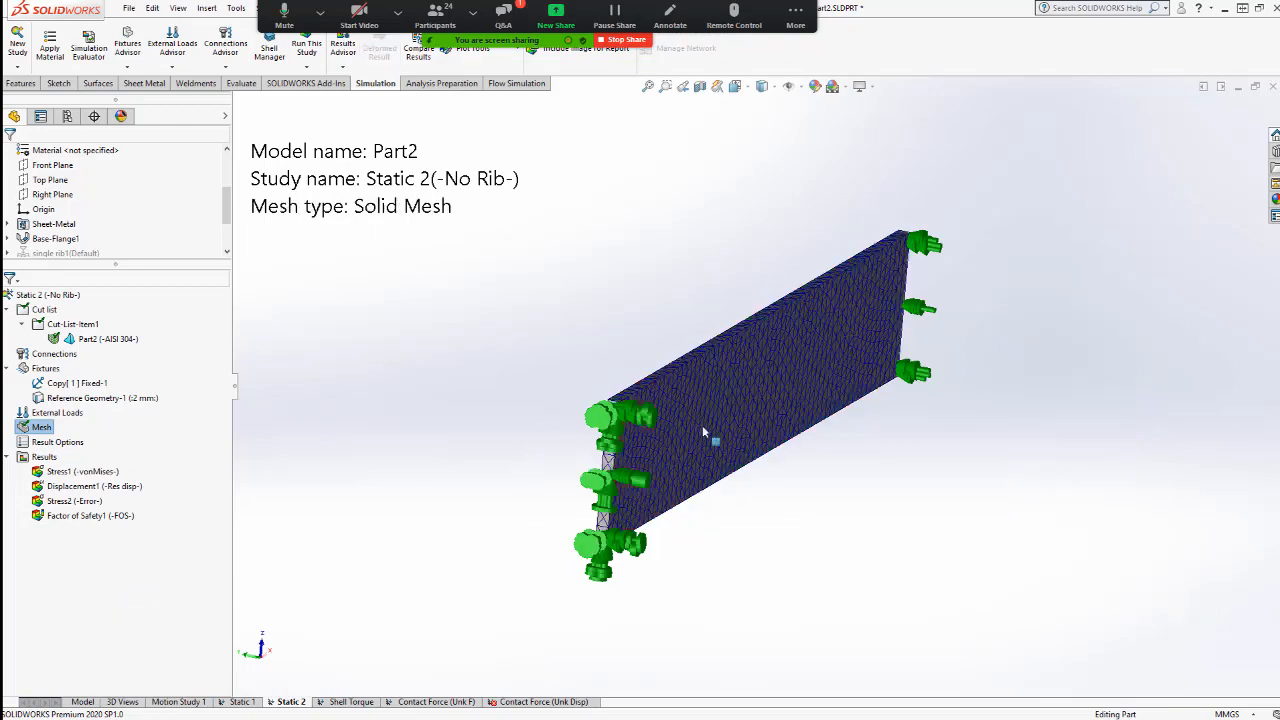
{"action": "middle_click_drag", "start_coordinate": [709, 434], "coordinate": [652, 456]}
{"action": "scroll", "coordinate": [652, 456], "scroll_direction": "down", "scroll_amount": 10}
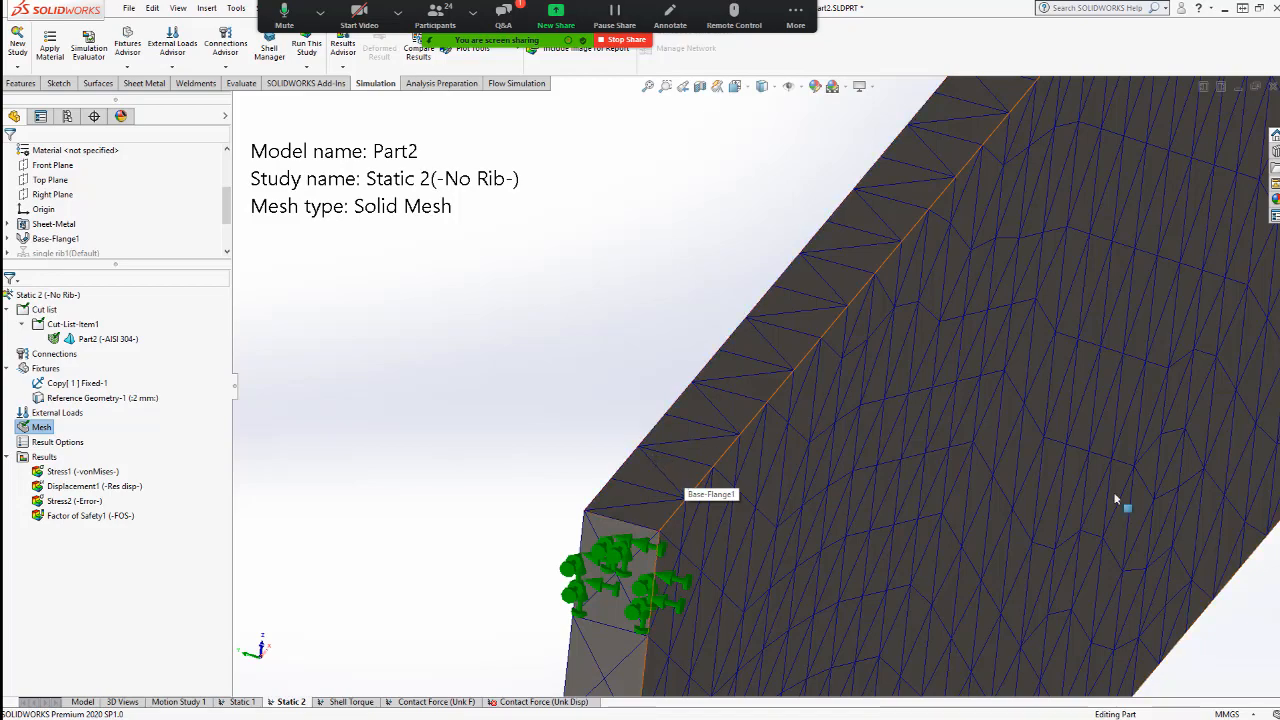
{"action": "scroll", "coordinate": [1043, 503], "scroll_direction": "up", "scroll_amount": 10}
{"action": "middle_click_drag", "start_coordinate": [1125, 243], "coordinate": [927, 283]}
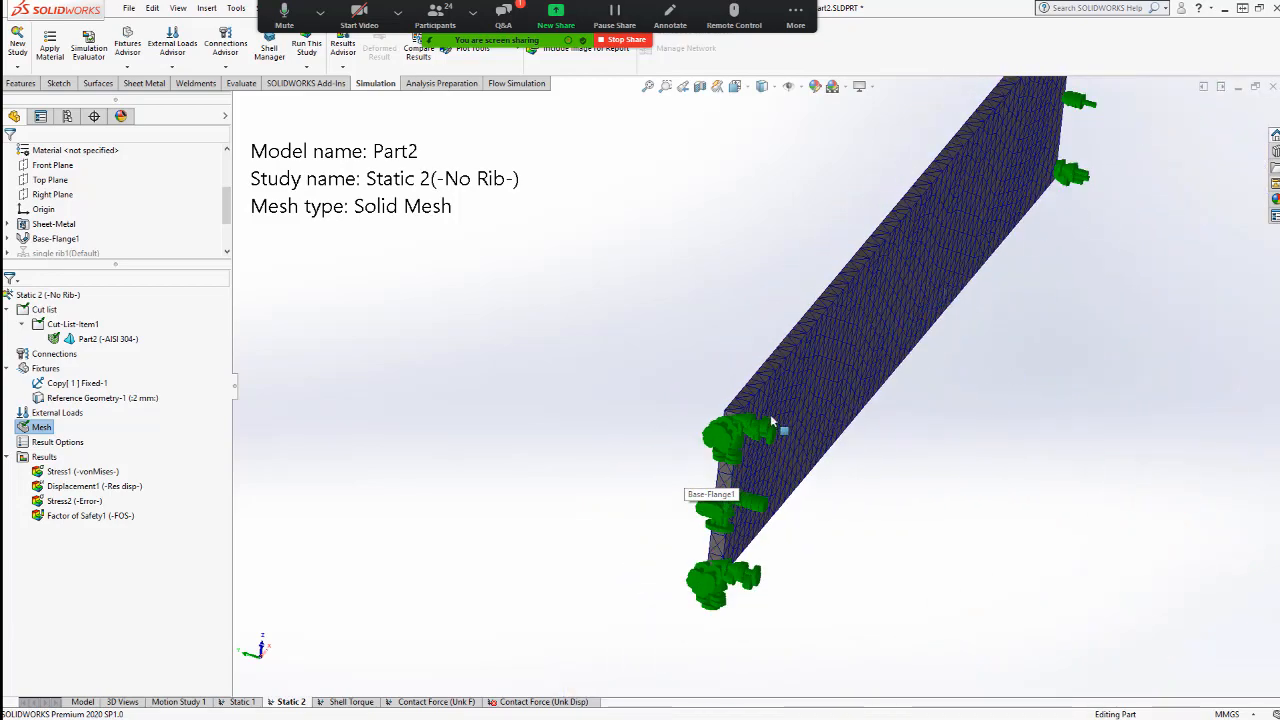
{"action": "middle_click_drag", "start_coordinate": [870, 343], "coordinate": [874, 298]}
{"action": "scroll", "coordinate": [874, 298], "scroll_direction": "up", "scroll_amount": 2}
{"action": "scroll", "coordinate": [830, 302], "scroll_direction": "down", "scroll_amount": 3}
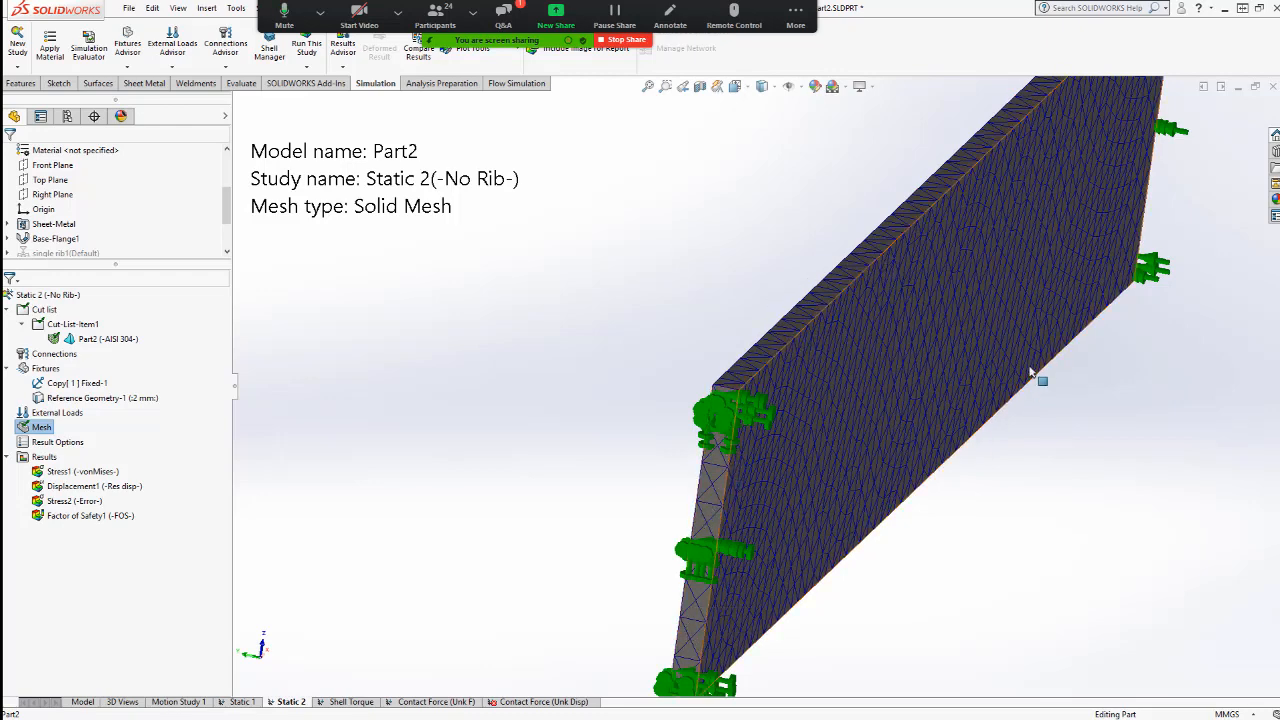
{"action": "middle_click_drag", "start_coordinate": [827, 416], "coordinate": [540, 630]}
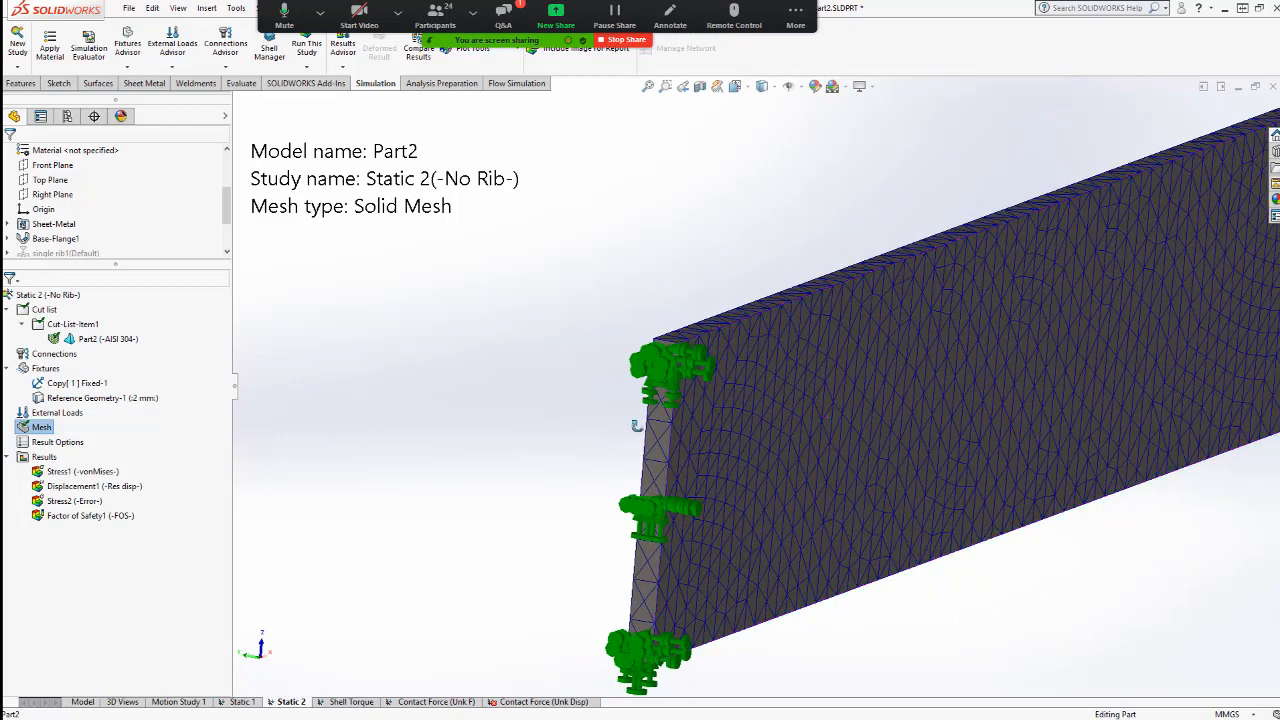
- Switch to the Shell Torque study and treat the Part2 body as sheet metal
{"action": "left_click", "coordinate": [345, 702]}
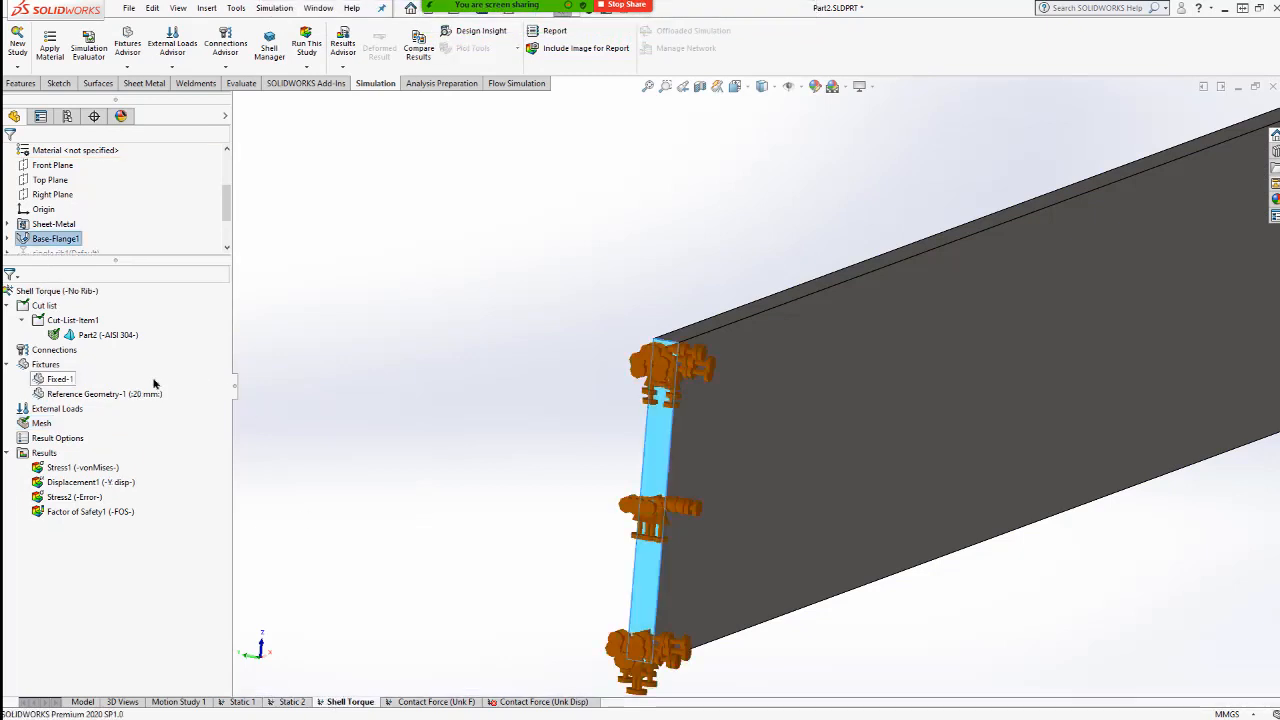
{"action": "right_click", "coordinate": [83, 338]}
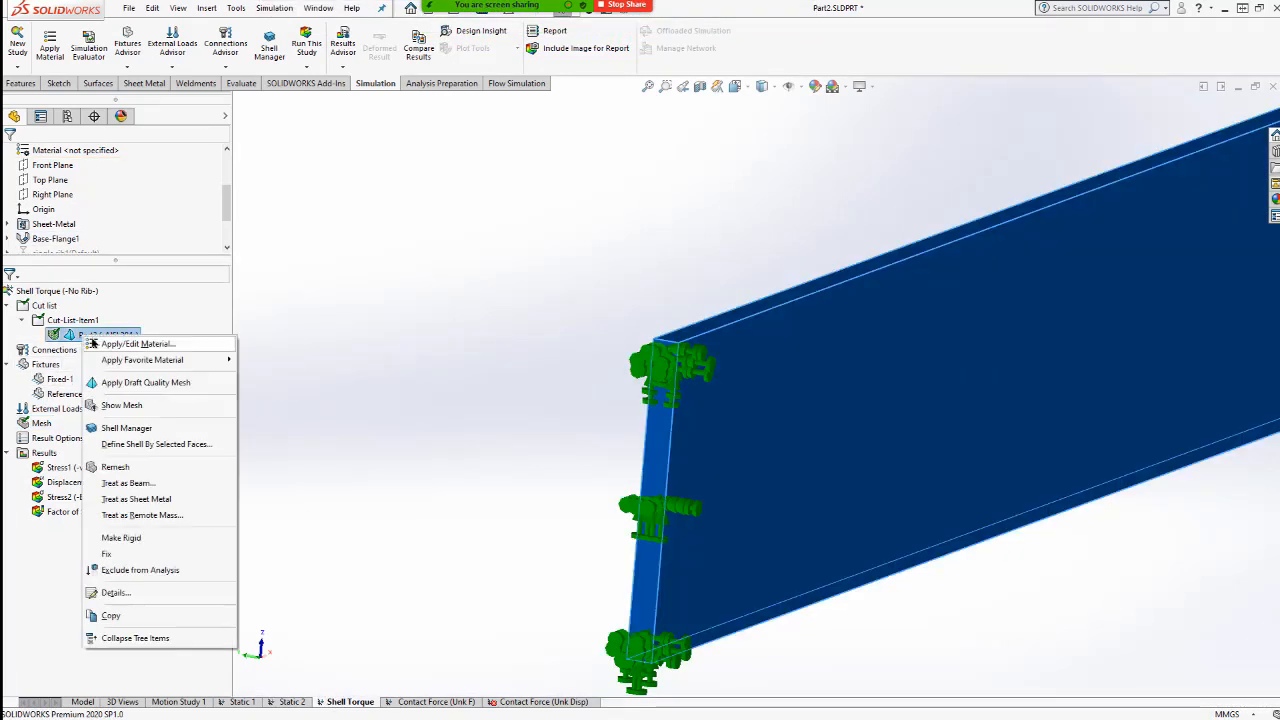
{"action": "left_click", "coordinate": [397, 343]}
{"action": "right_click", "coordinate": [72, 338]}
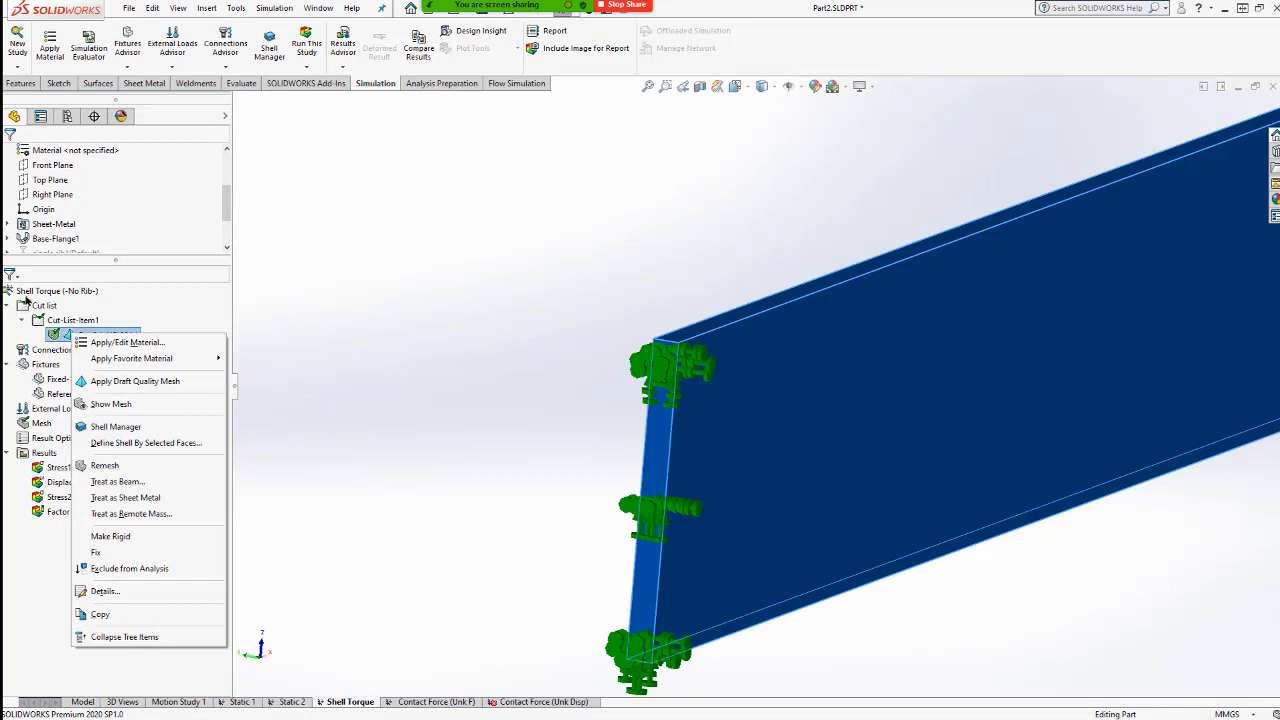
{"action": "left_click", "coordinate": [160, 498]}
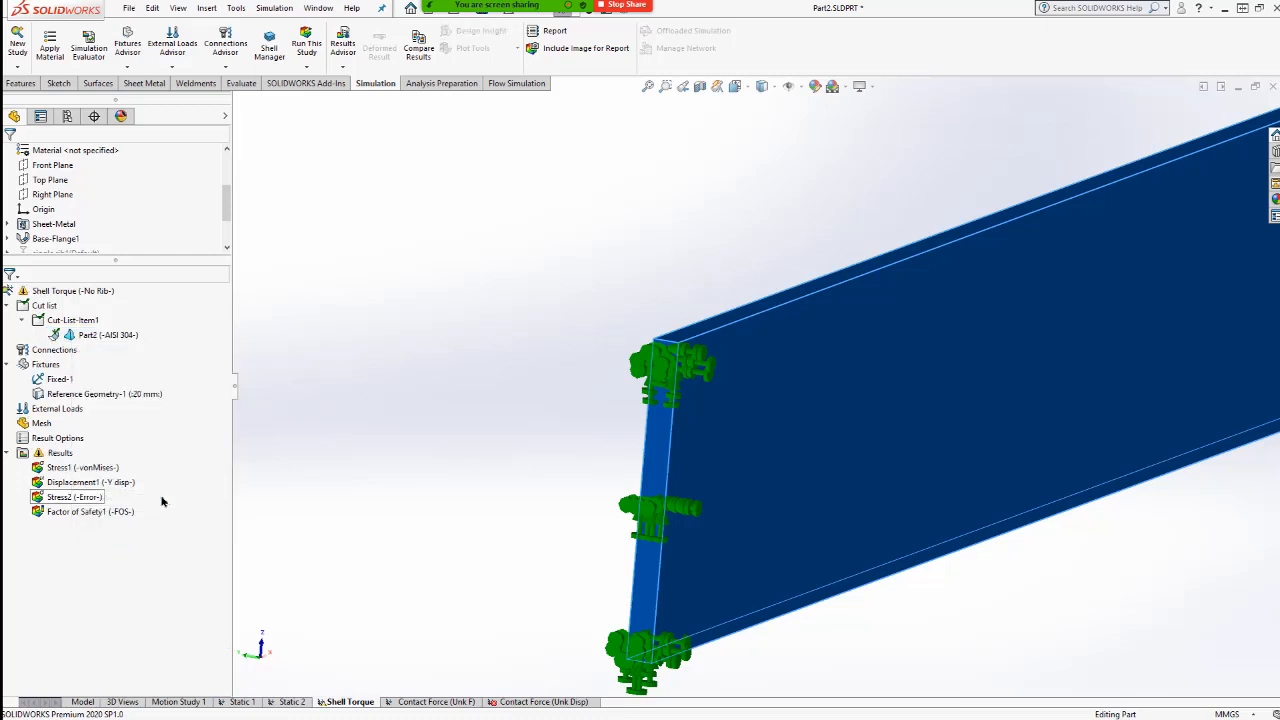
- Open Part2's shell definition, inspect the full preview of its top and bottom faces, and accept the Thin type
{"action": "right_click", "coordinate": [56, 336]}
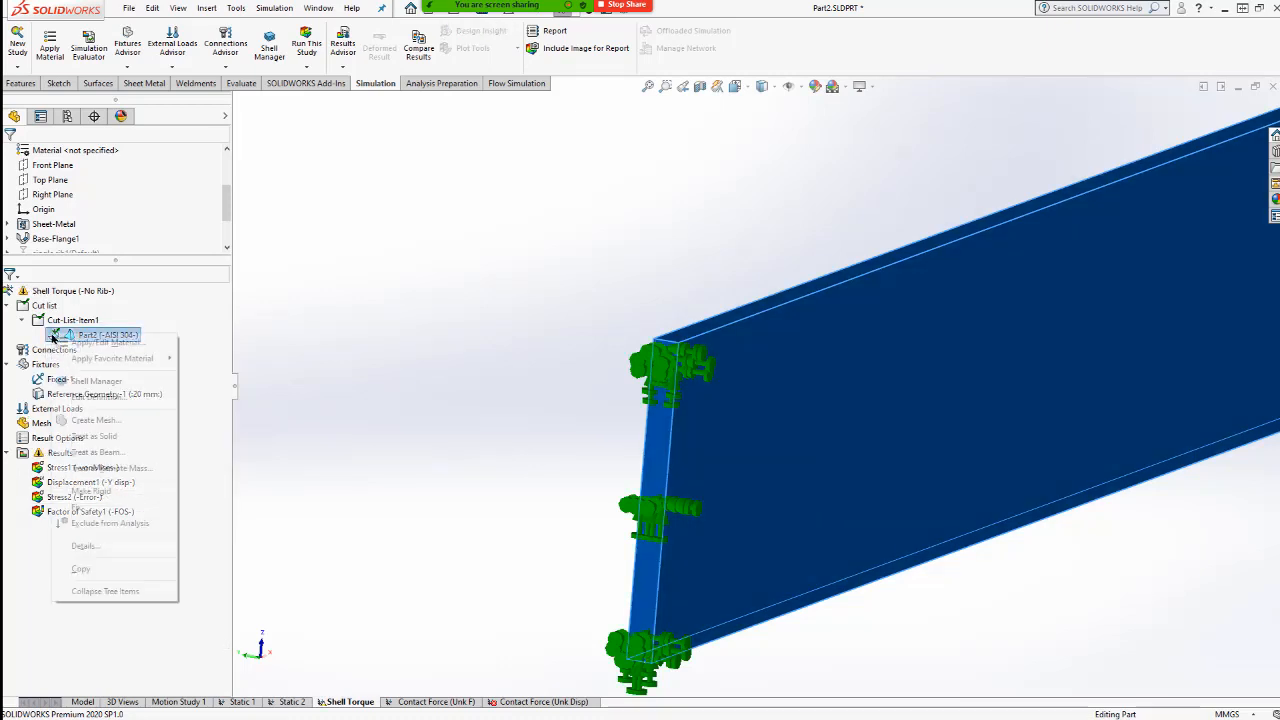
{"action": "left_click", "coordinate": [96, 397]}
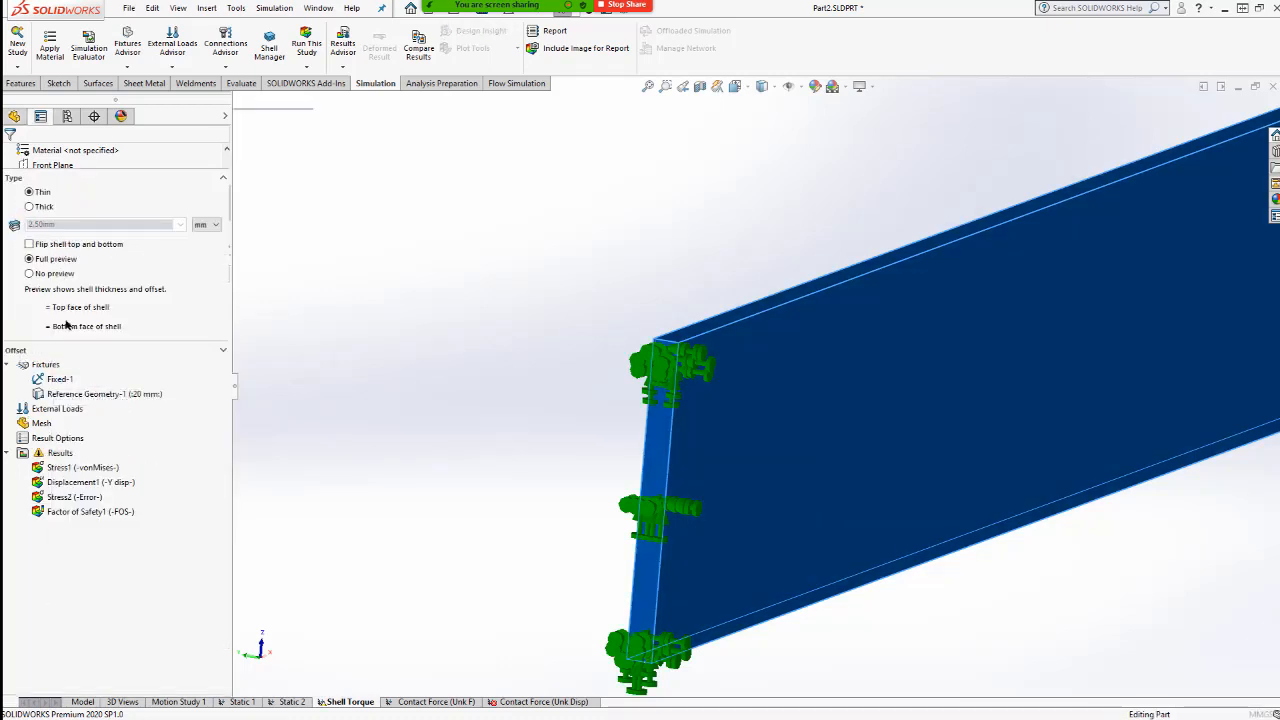
{"action": "scroll", "coordinate": [996, 430], "scroll_direction": "up", "scroll_amount": 5}
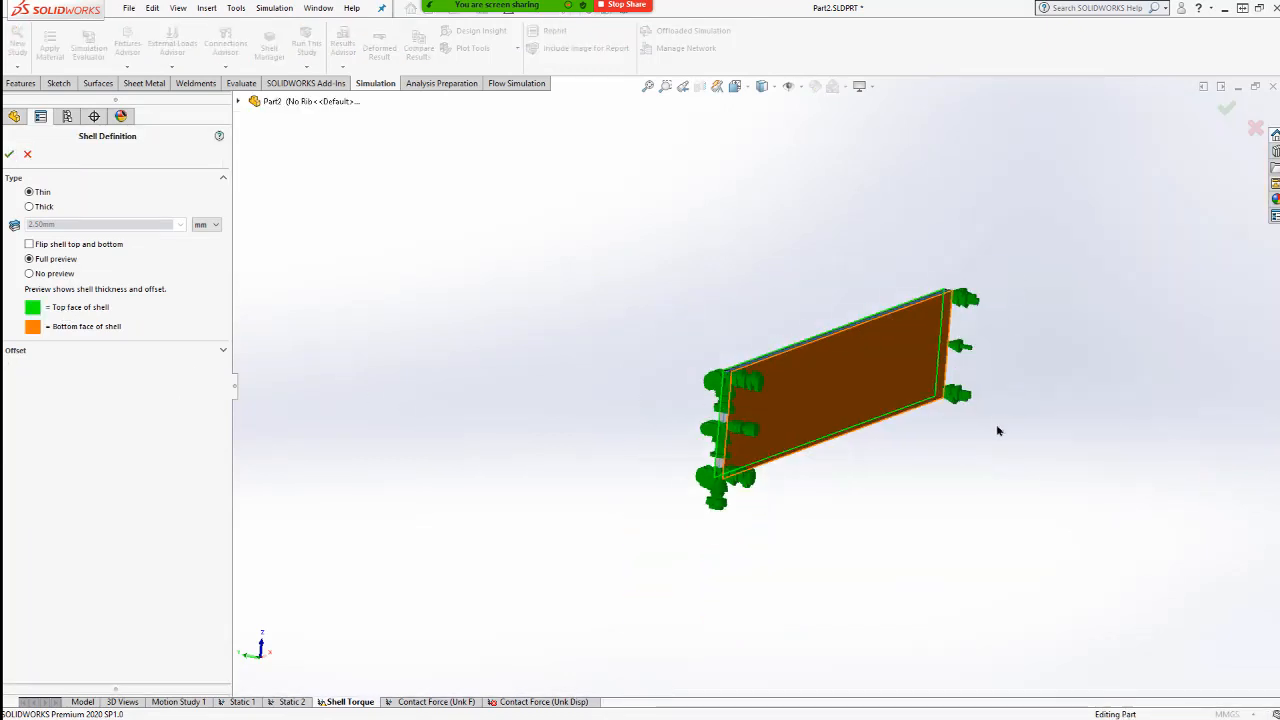
{"action": "middle_click_drag", "start_coordinate": [950, 393], "coordinate": [894, 506]}
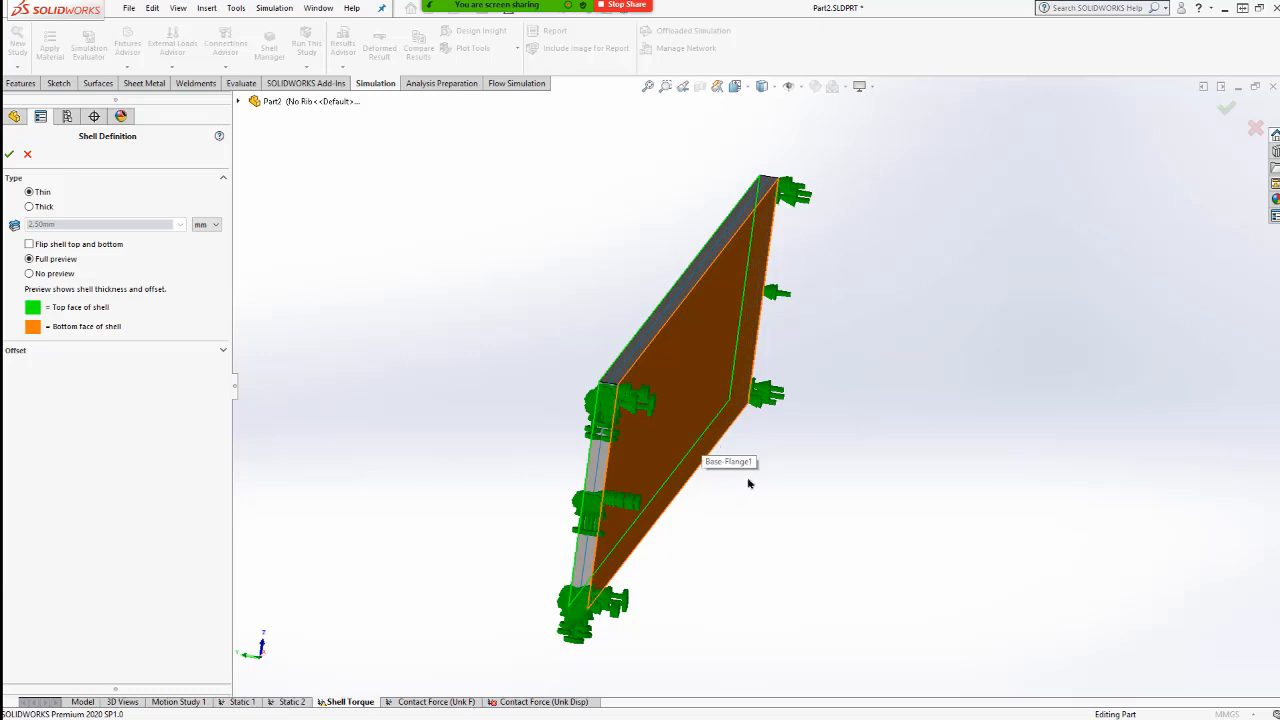
{"action": "middle_click_drag", "start_coordinate": [748, 483], "coordinate": [691, 429]}
{"action": "middle_click_drag", "start_coordinate": [886, 534], "coordinate": [851, 531]}
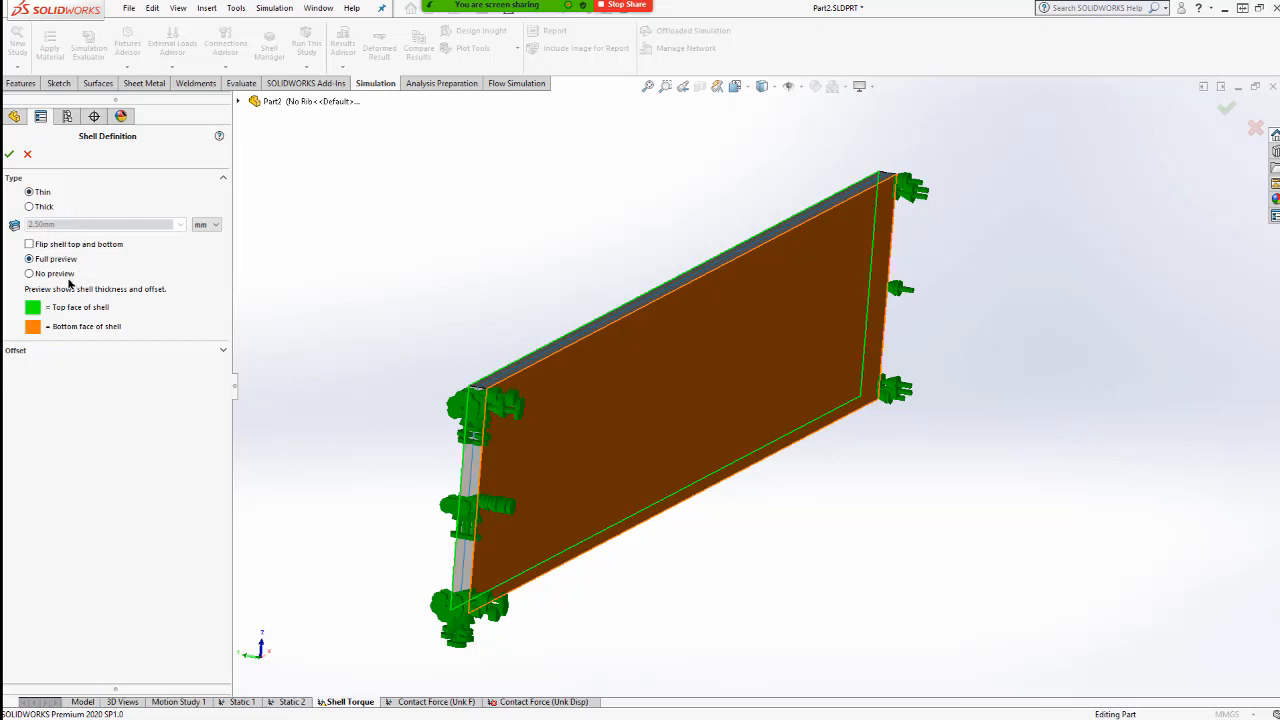
{"action": "left_click", "coordinate": [7, 156]}
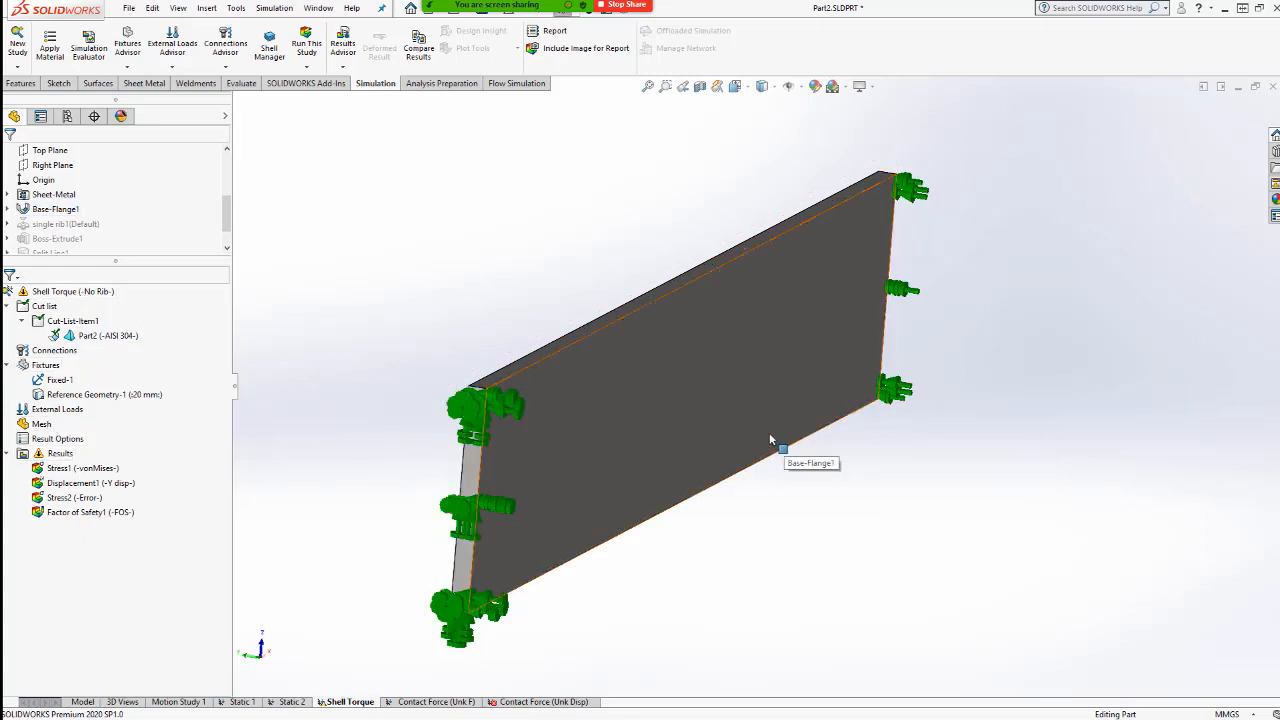
- Edit the reference geometry fixture on the plate's free end, setting the translation normal to the Top Plane to 2 mm
{"action": "middle_click_drag", "start_coordinate": [774, 443], "coordinate": [760, 435]}
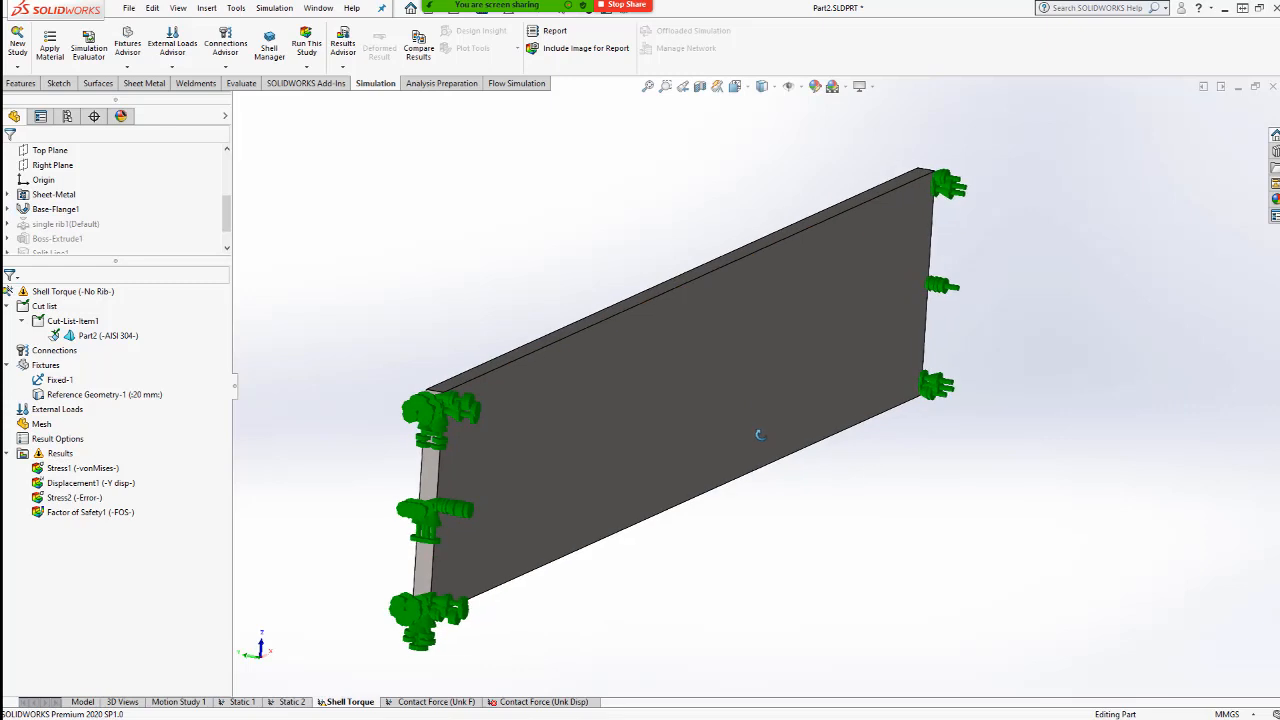
{"action": "right_click", "coordinate": [81, 295]}
{"action": "left_click", "coordinate": [359, 309]}
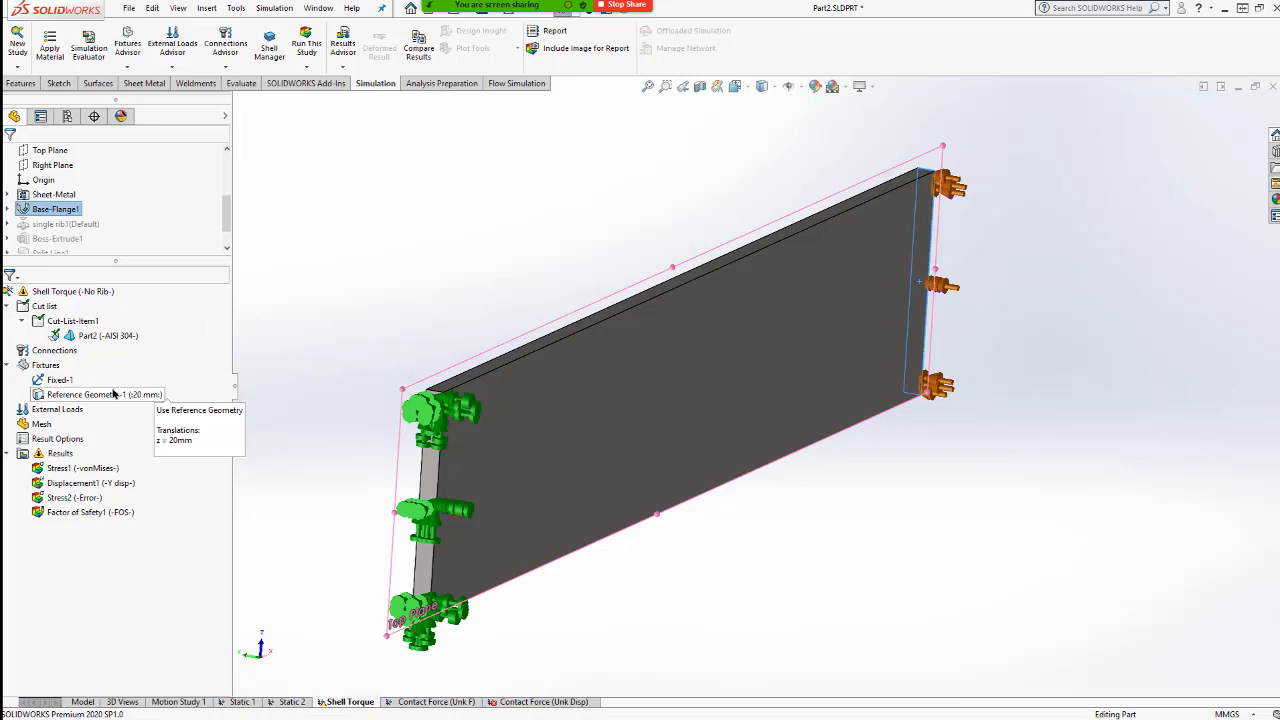
{"action": "right_click", "coordinate": [120, 400]}
{"action": "left_click", "coordinate": [157, 397]}
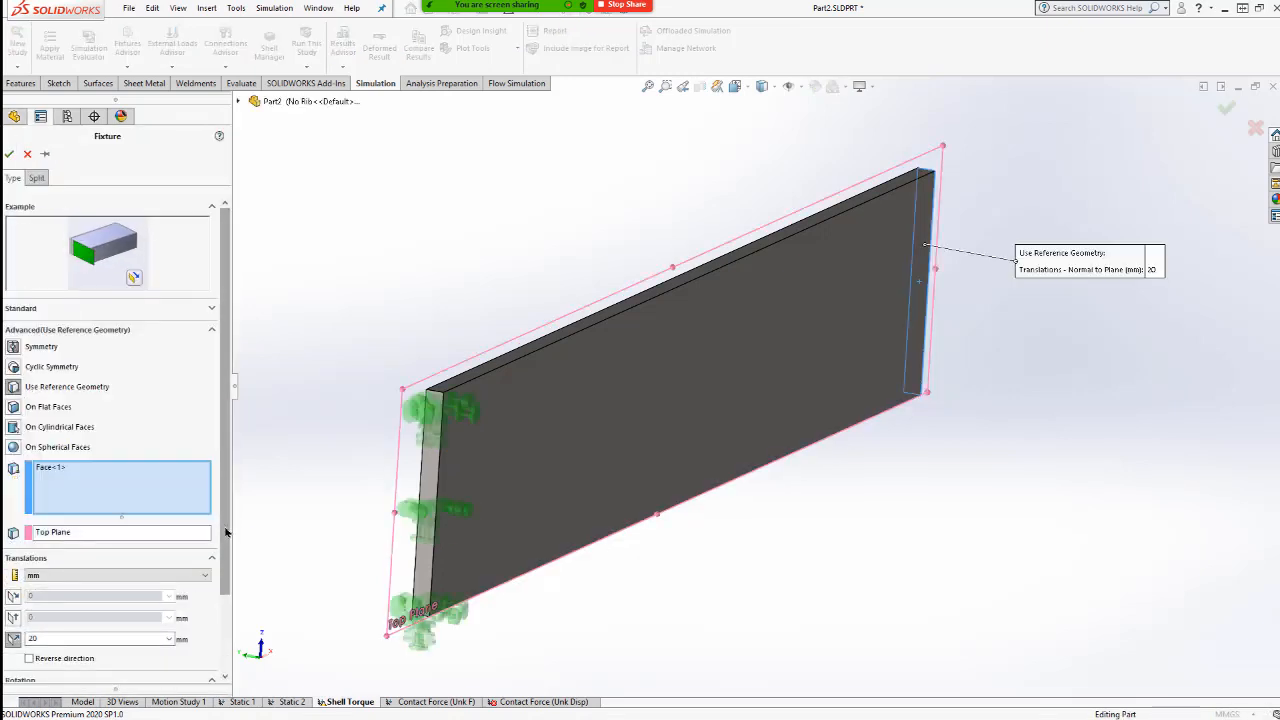
{"action": "scroll", "coordinate": [100, 545], "scroll_direction": "down", "scroll_amount": 3}
{"action": "double_click", "coordinate": [100, 545]}
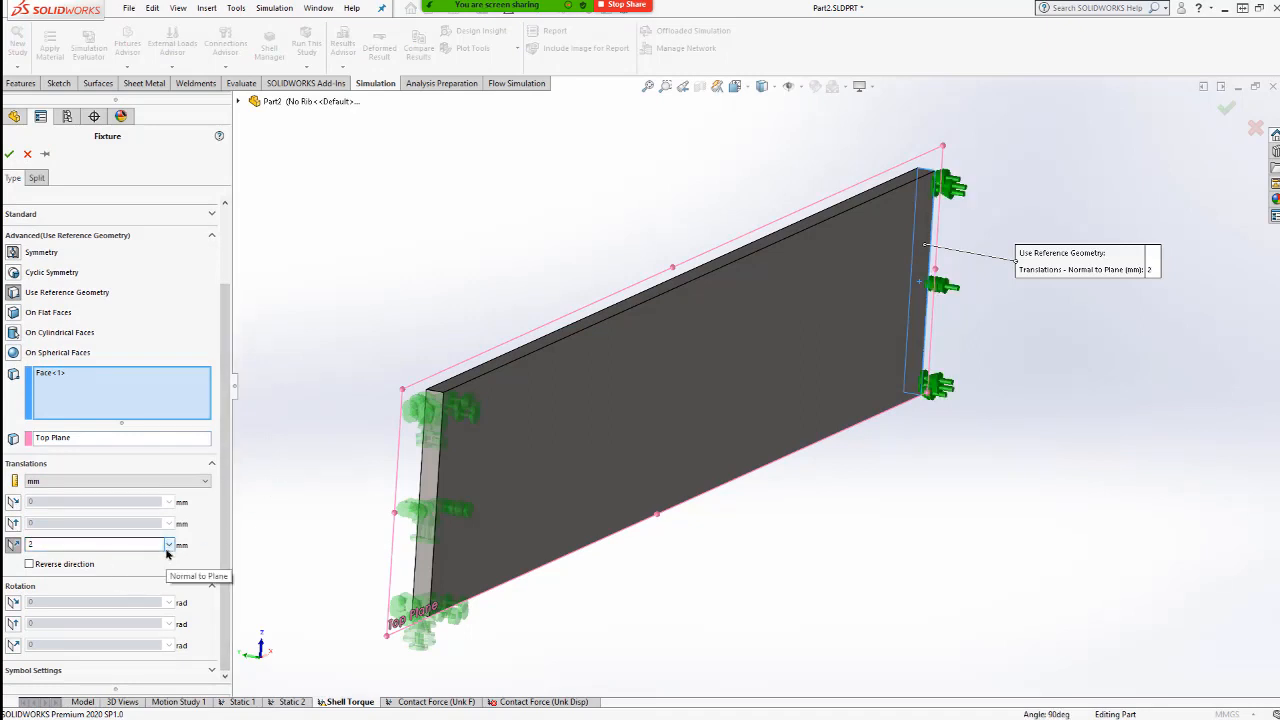
{"action": "left_click", "coordinate": [8, 156]}
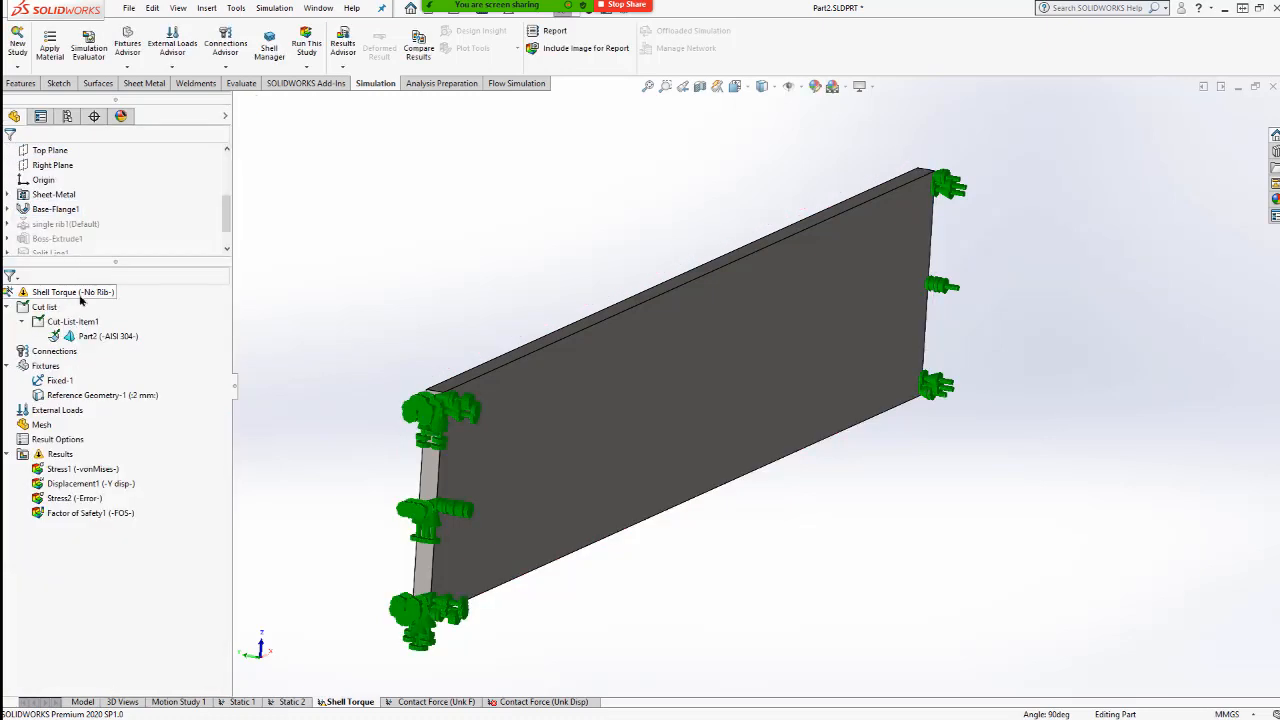
- Mesh and run the Shell Torque study
{"action": "right_click", "coordinate": [80, 293]}
{"action": "left_click", "coordinate": [106, 327]}
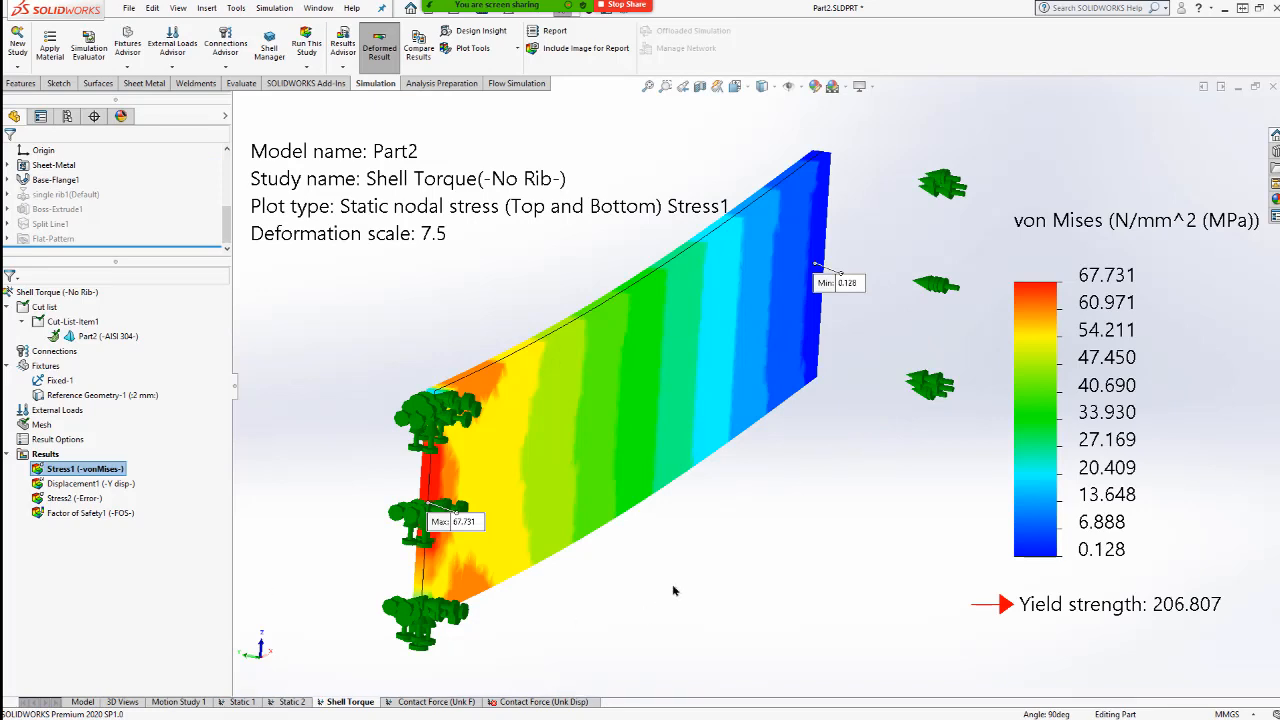
- Show the Y displacement plot and move the maximum label beside the free end and the minimum label beside the fixed end
{"action": "double_click", "coordinate": [121, 484]}
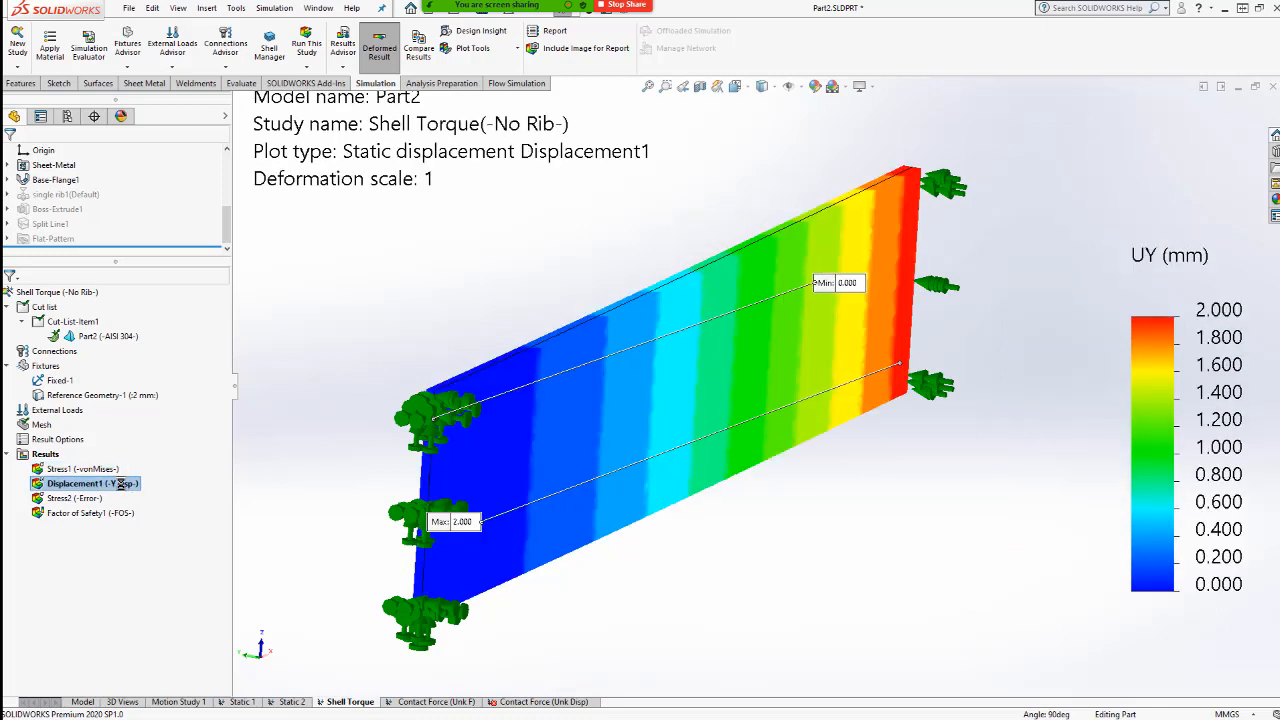
{"action": "mouse_move", "coordinate": [455, 521]}
{"action": "left_mouse_down"}
{"action": "mouse_move", "coordinate": [1014, 371]}
{"action": "mouse_move", "coordinate": [1015, 337]}
{"action": "left_mouse_up"}
{"action": "mouse_move", "coordinate": [838, 283]}
{"action": "left_mouse_down"}
{"action": "mouse_move", "coordinate": [499, 467]}
{"action": "mouse_move", "coordinate": [379, 470]}
{"action": "mouse_move", "coordinate": [362, 443]}
{"action": "left_mouse_up"}
- List the result force for Shell Torque, calculate the reaction force on the fixed end face, and shift the callout slightly
{"action": "right_click", "coordinate": [44, 456]}
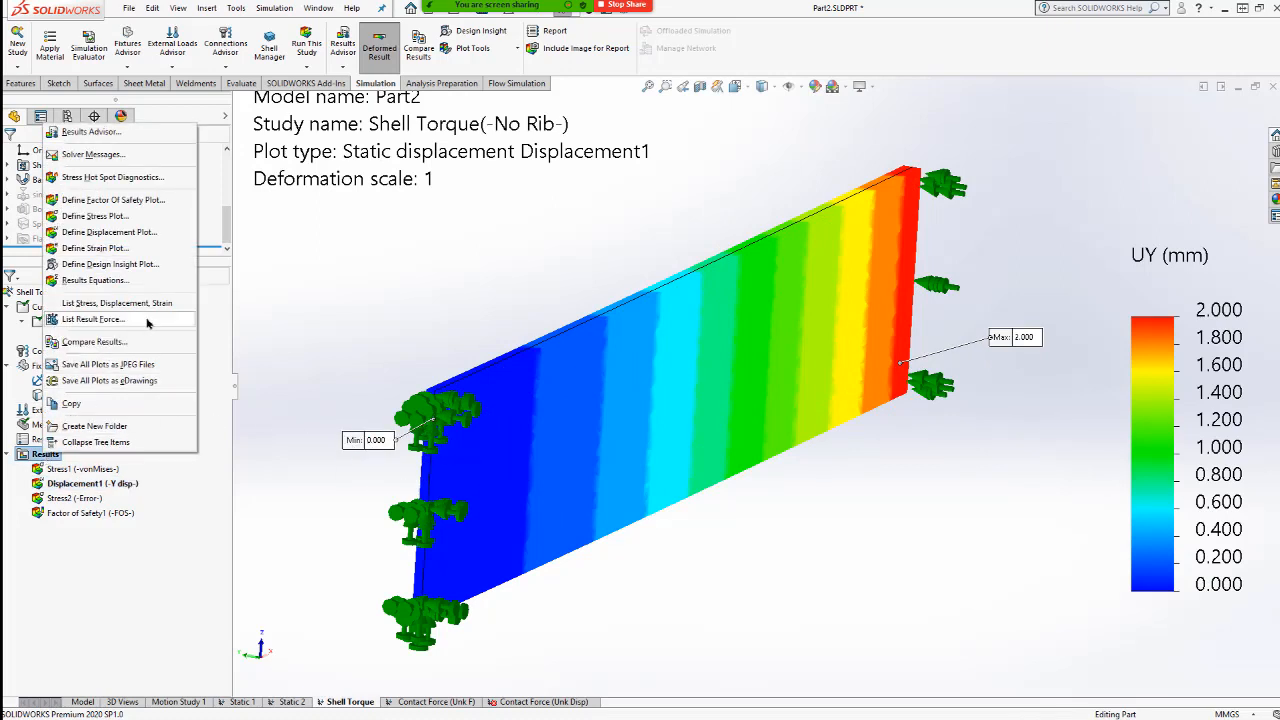
{"action": "left_click", "coordinate": [93, 319]}
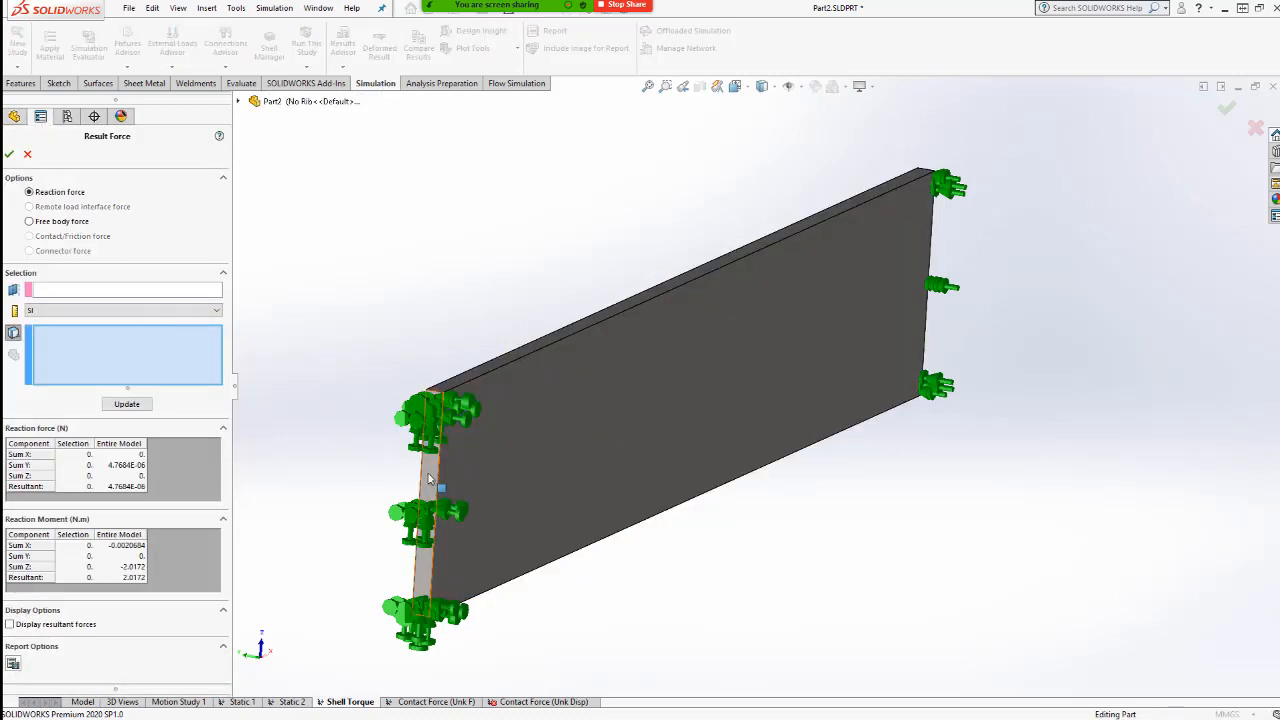
{"action": "left_click", "coordinate": [424, 470]}
{"action": "left_click", "coordinate": [138, 405]}
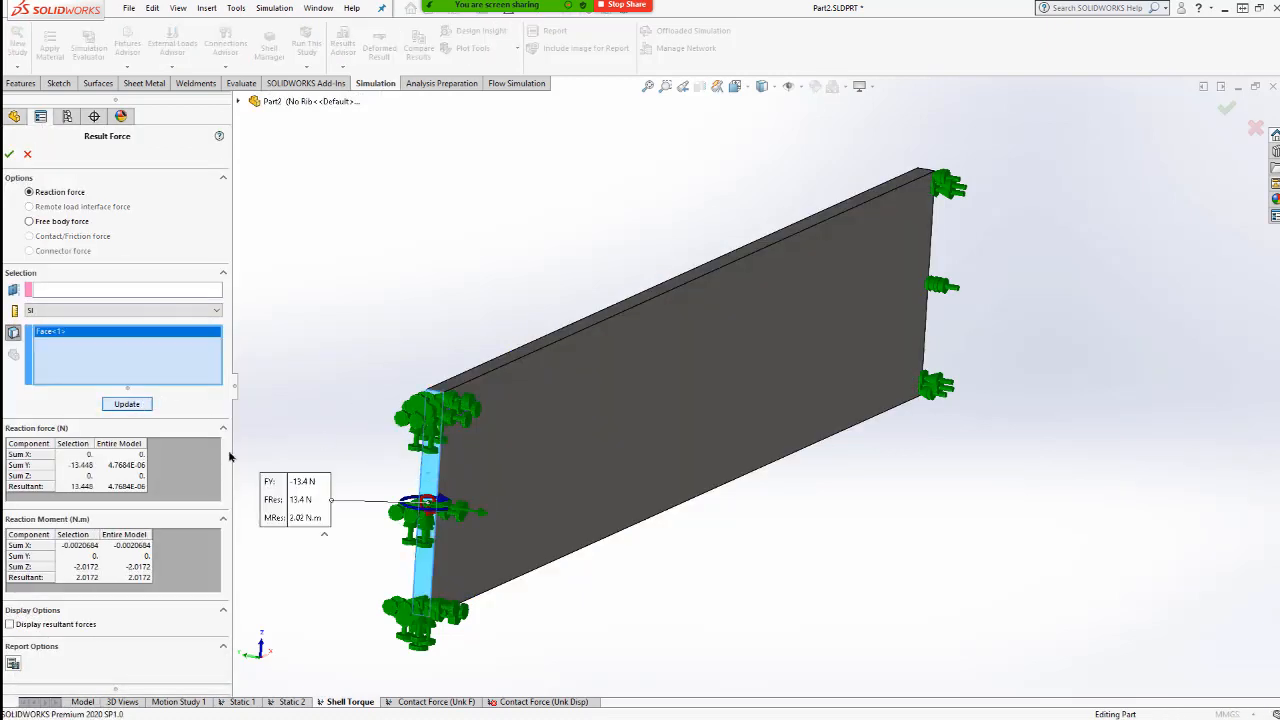
{"action": "left_click_drag", "start_coordinate": [271, 490], "coordinate": [287, 490]}
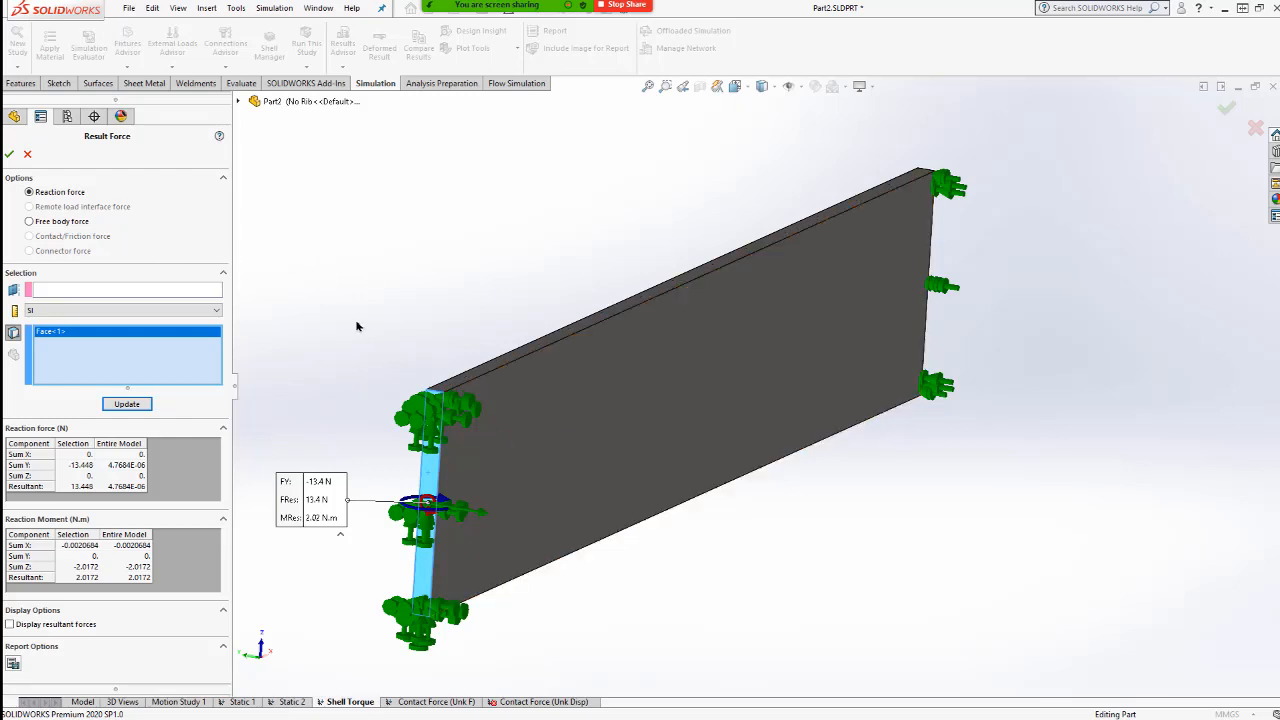
- Change the result type to free body force and update it for the fixed end face
{"action": "left_click", "coordinate": [50, 226]}
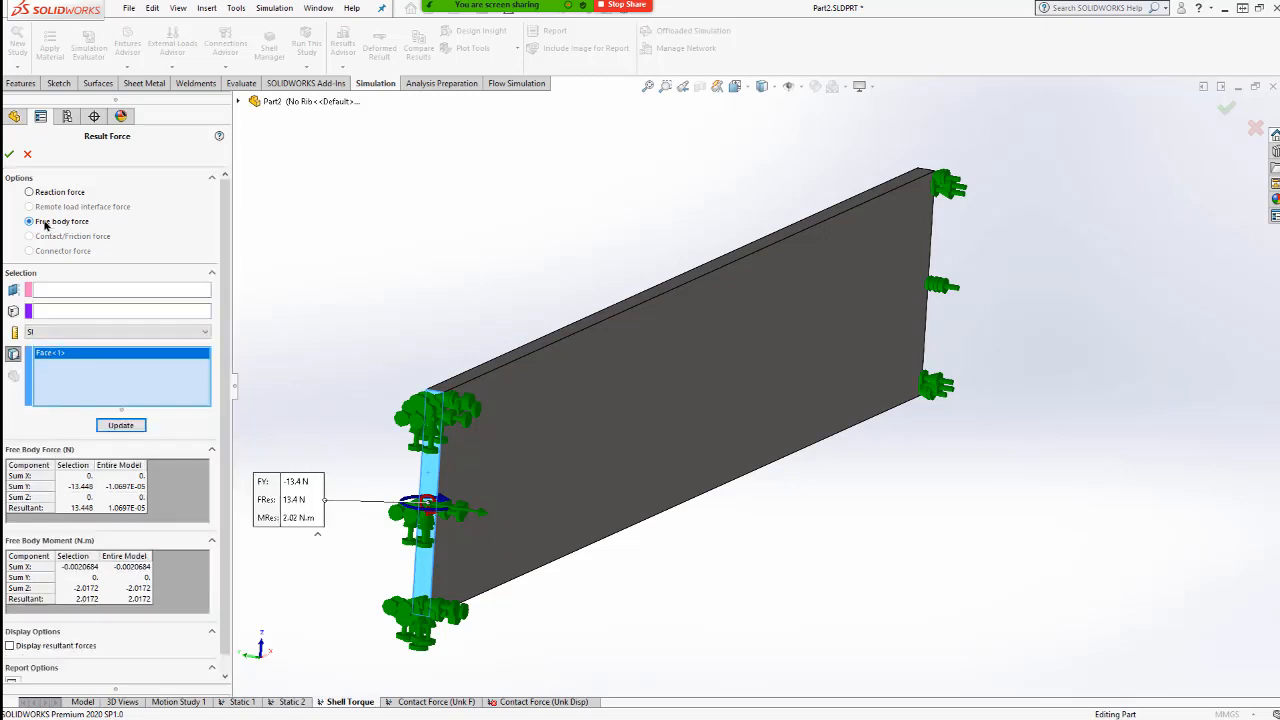
{"action": "left_click", "coordinate": [121, 426]}
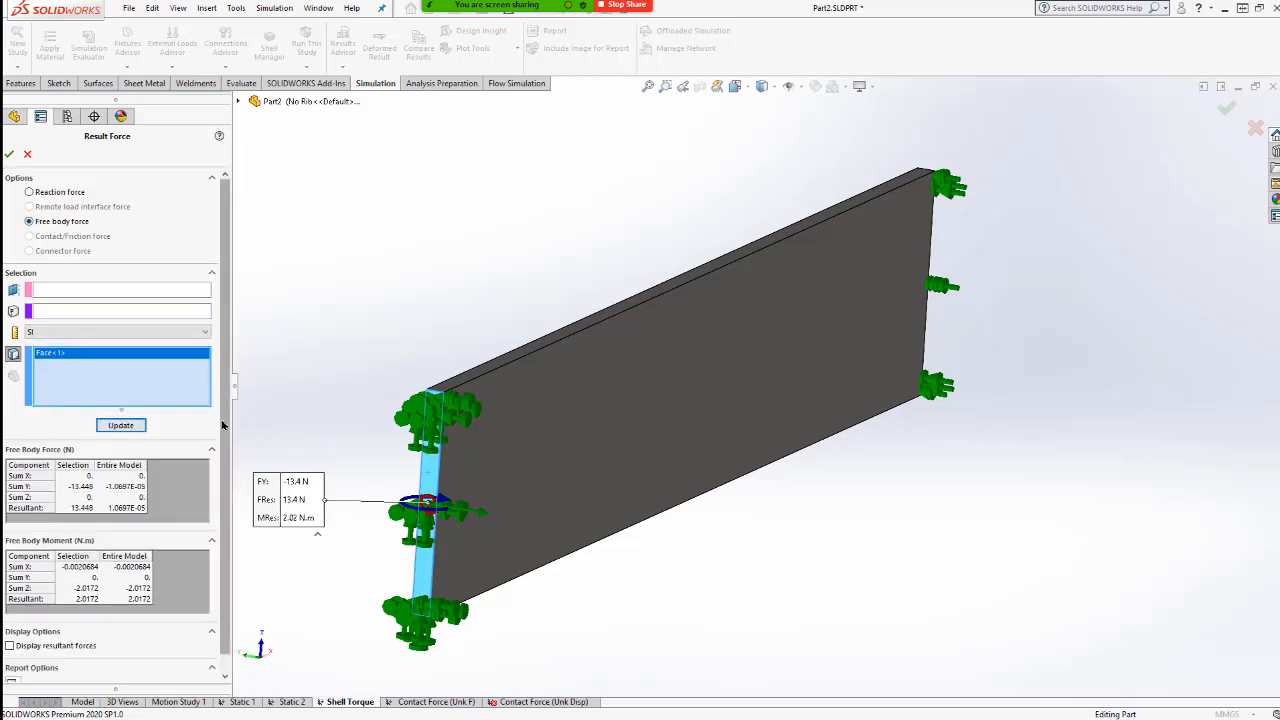
- Replace the selection with the plate's large front face, calculate its free body force, and move the callout above the plate
{"action": "right_click", "coordinate": [122, 352]}
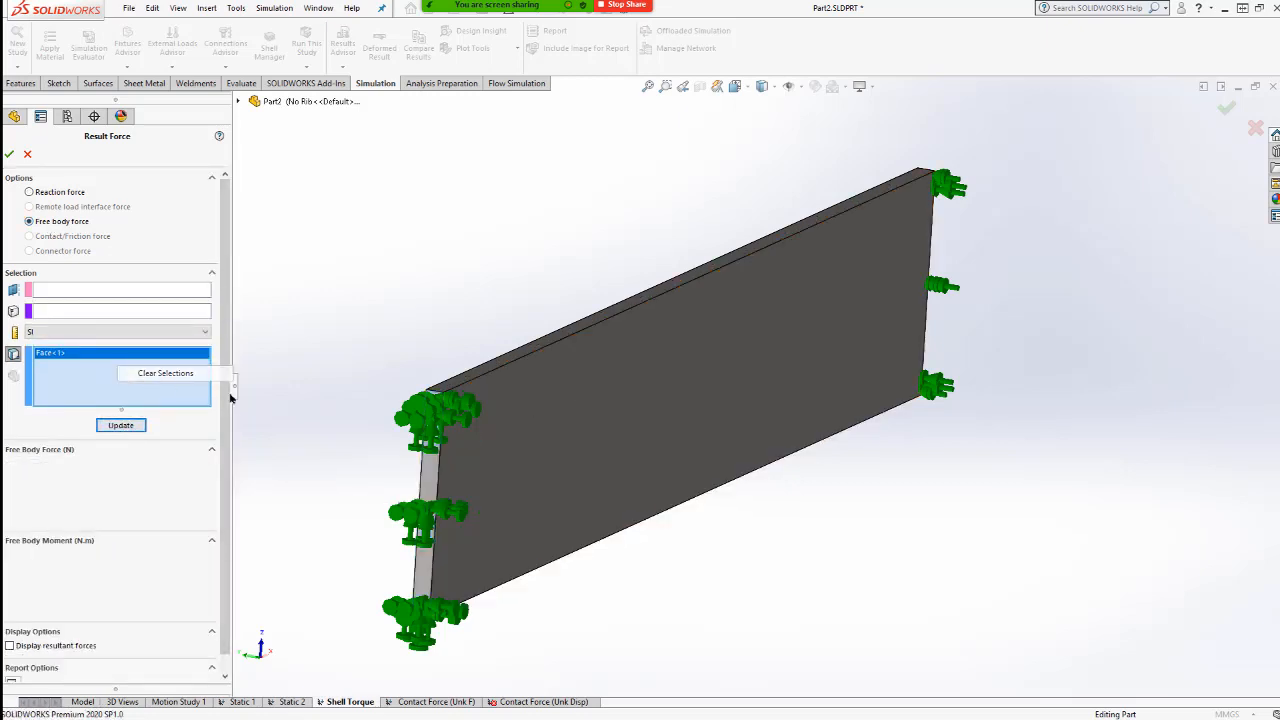
{"action": "left_click", "coordinate": [170, 372]}
{"action": "left_click", "coordinate": [524, 428]}
{"action": "left_click", "coordinate": [110, 428]}
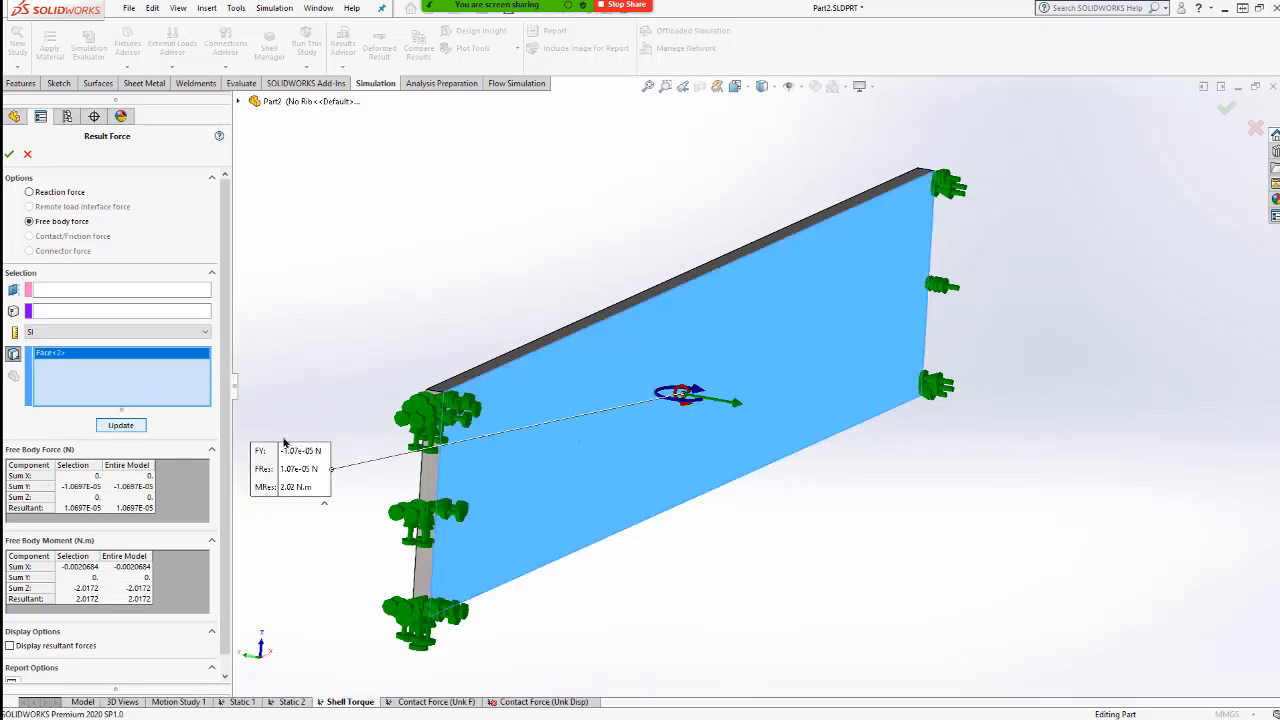
{"action": "middle_click_drag", "start_coordinate": [534, 433], "coordinate": [430, 440]}
{"action": "mouse_move", "coordinate": [283, 462]}
{"action": "left_mouse_down"}
{"action": "mouse_move", "coordinate": [371, 318]}
{"action": "mouse_move", "coordinate": [468, 248]}
{"action": "left_mouse_up"}
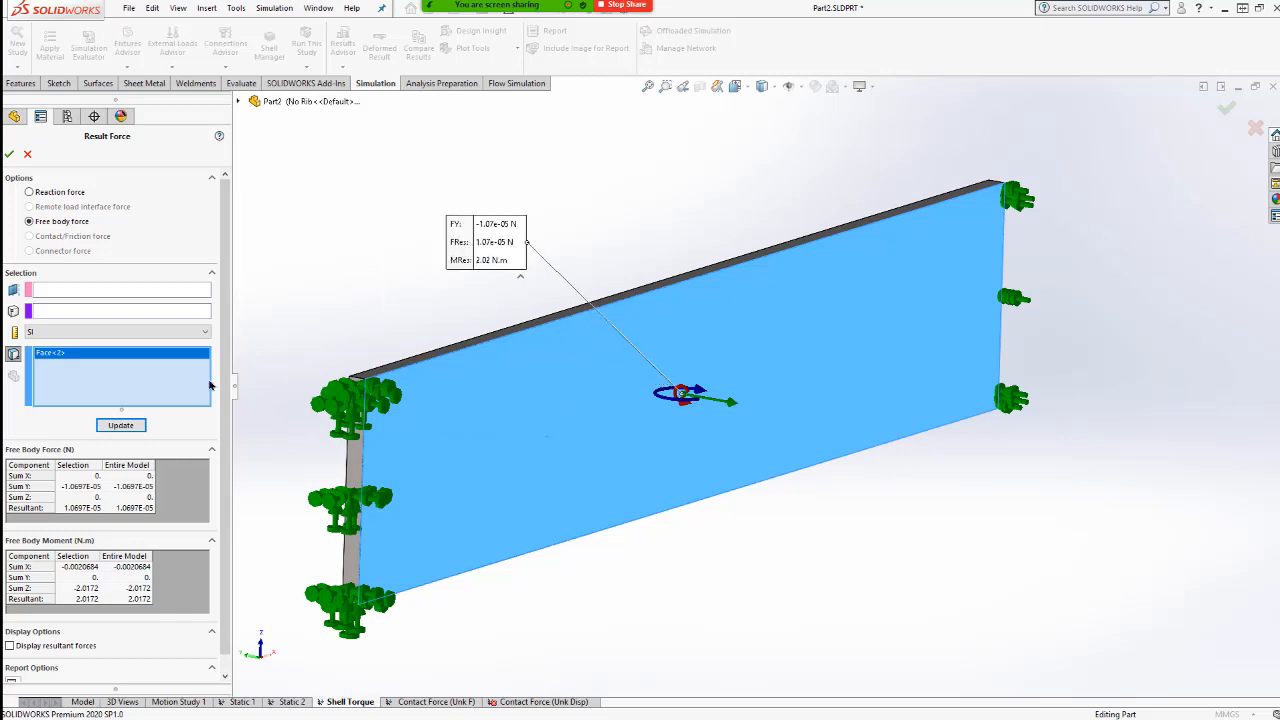
- Switch the result type to reaction force, update it for the plate's large front face, and close the result force listing
{"action": "left_click", "coordinate": [72, 193]}
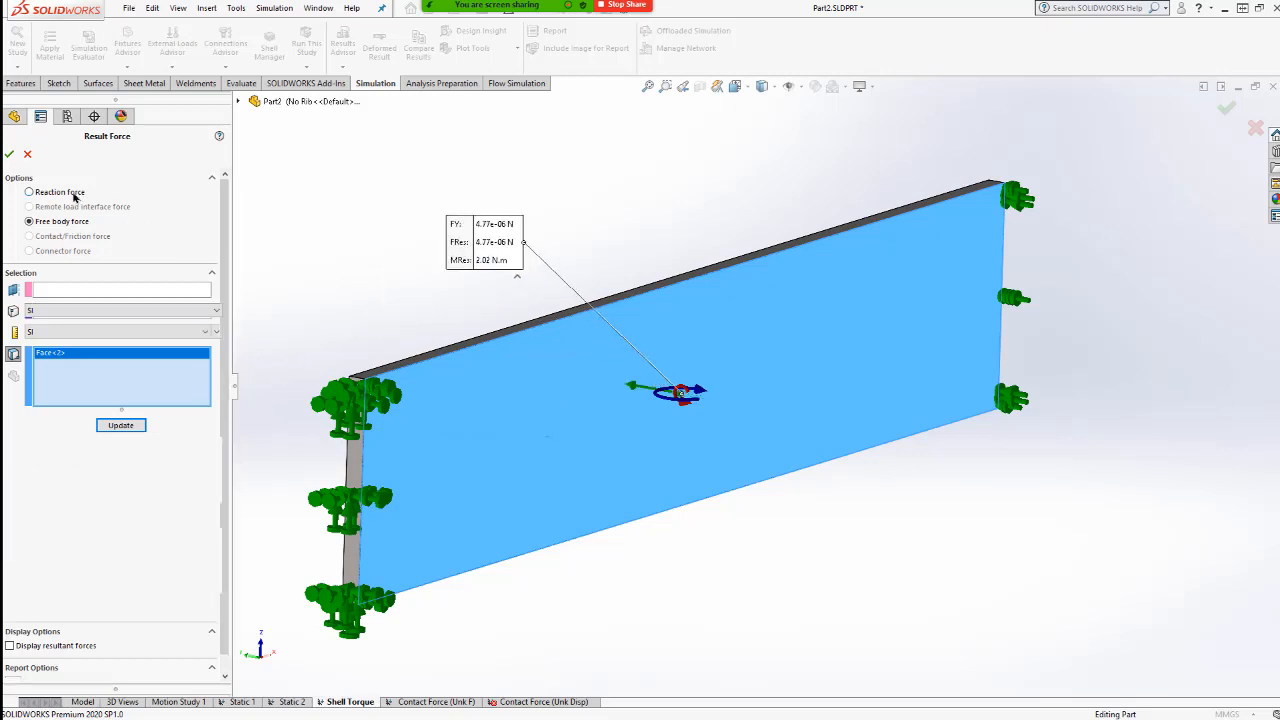
{"action": "left_click", "coordinate": [125, 405]}
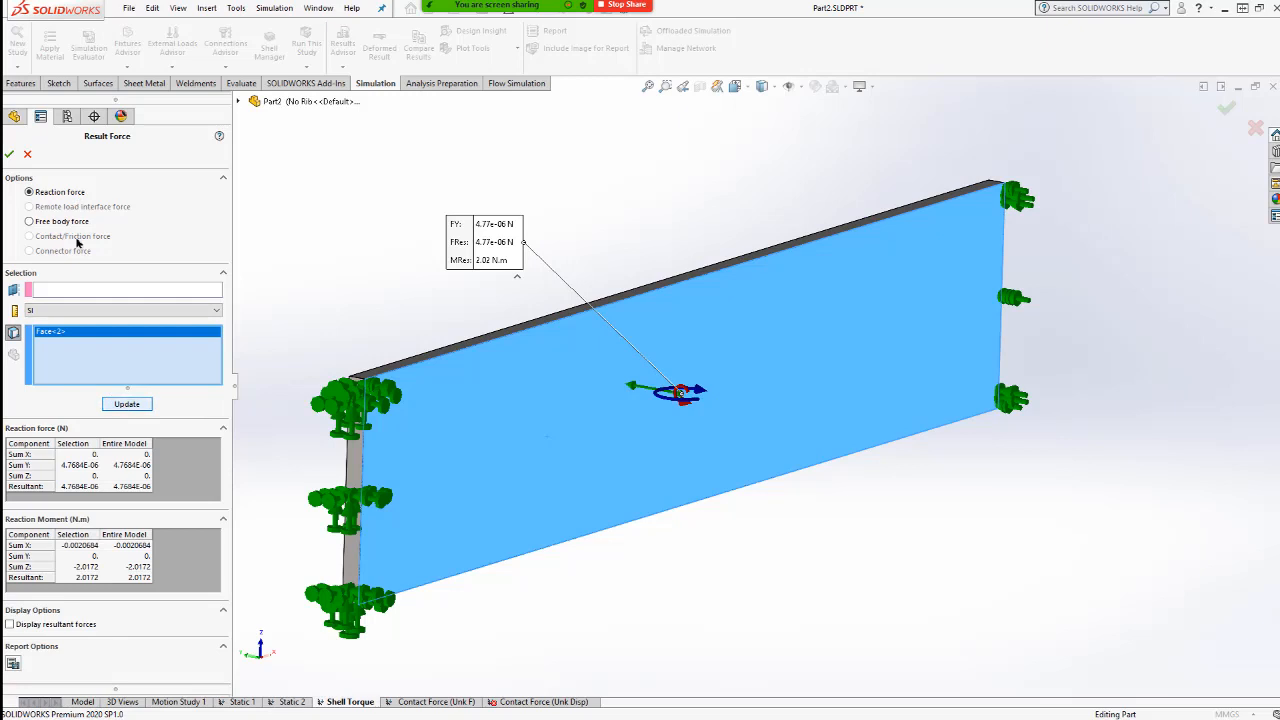
{"action": "left_click", "coordinate": [28, 155]}
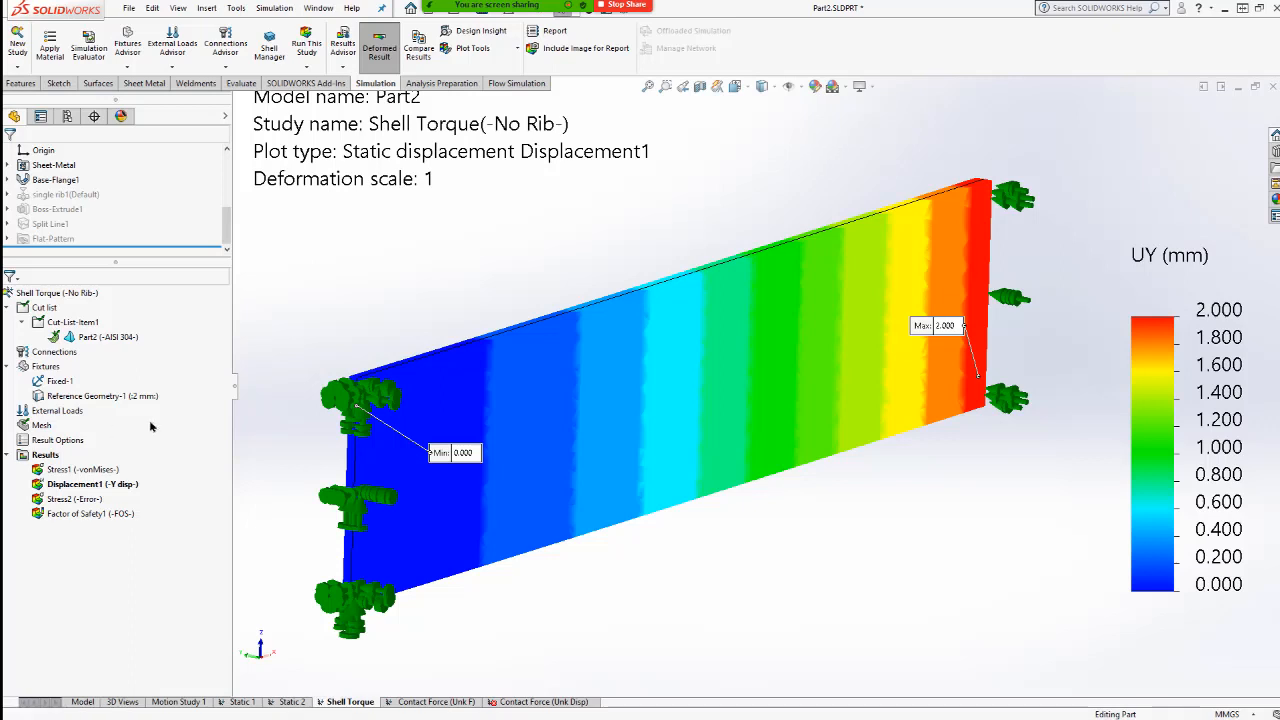
- Switch to the Contact Force (Unk F) study and activate its contact configuration
{"action": "left_click", "coordinate": [440, 702]}
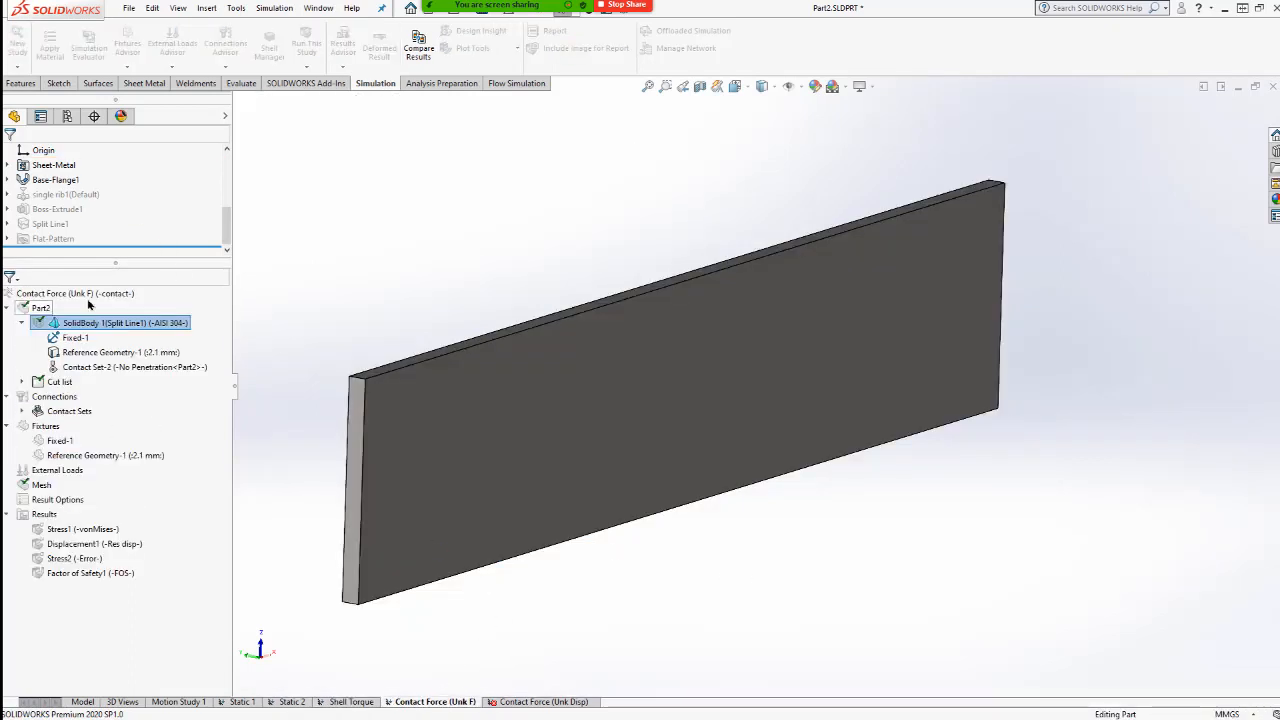
{"action": "right_click", "coordinate": [88, 295]}
{"action": "left_click", "coordinate": [126, 304]}
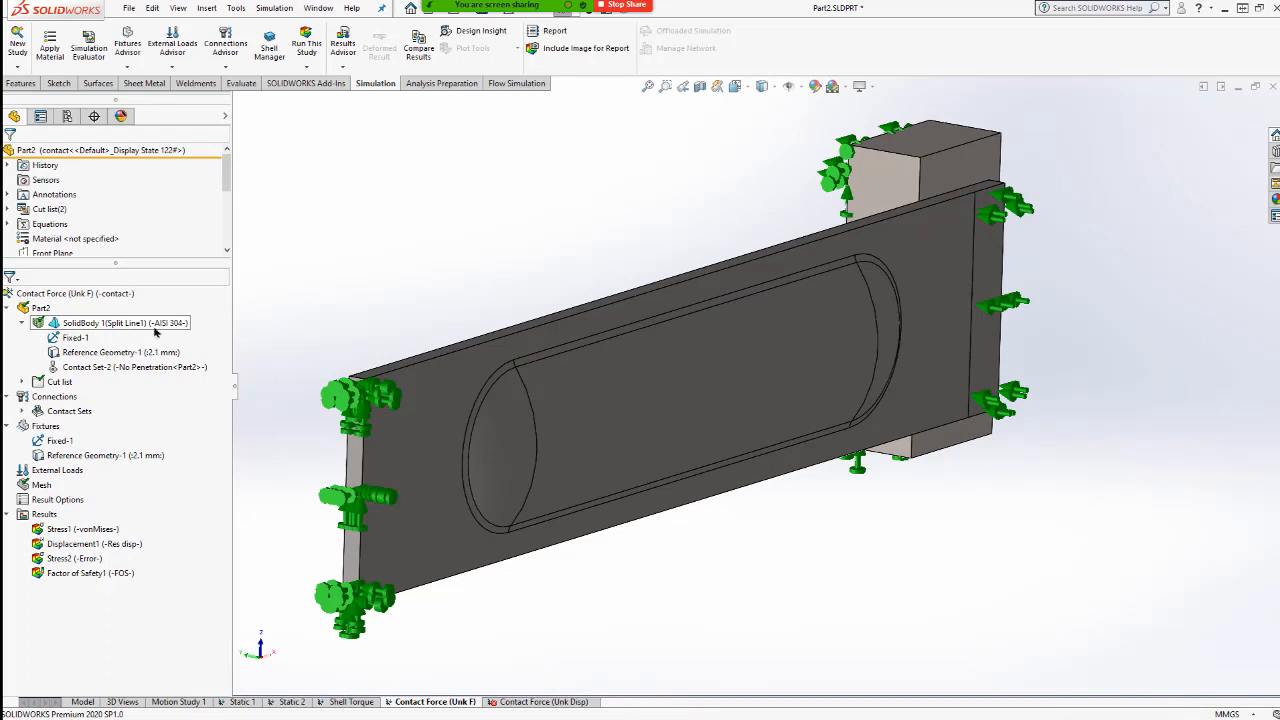
- Review which faces the Fixed-1 fixture holds on the plate and block, and close its definition without editing
{"action": "left_click", "coordinate": [78, 340]}
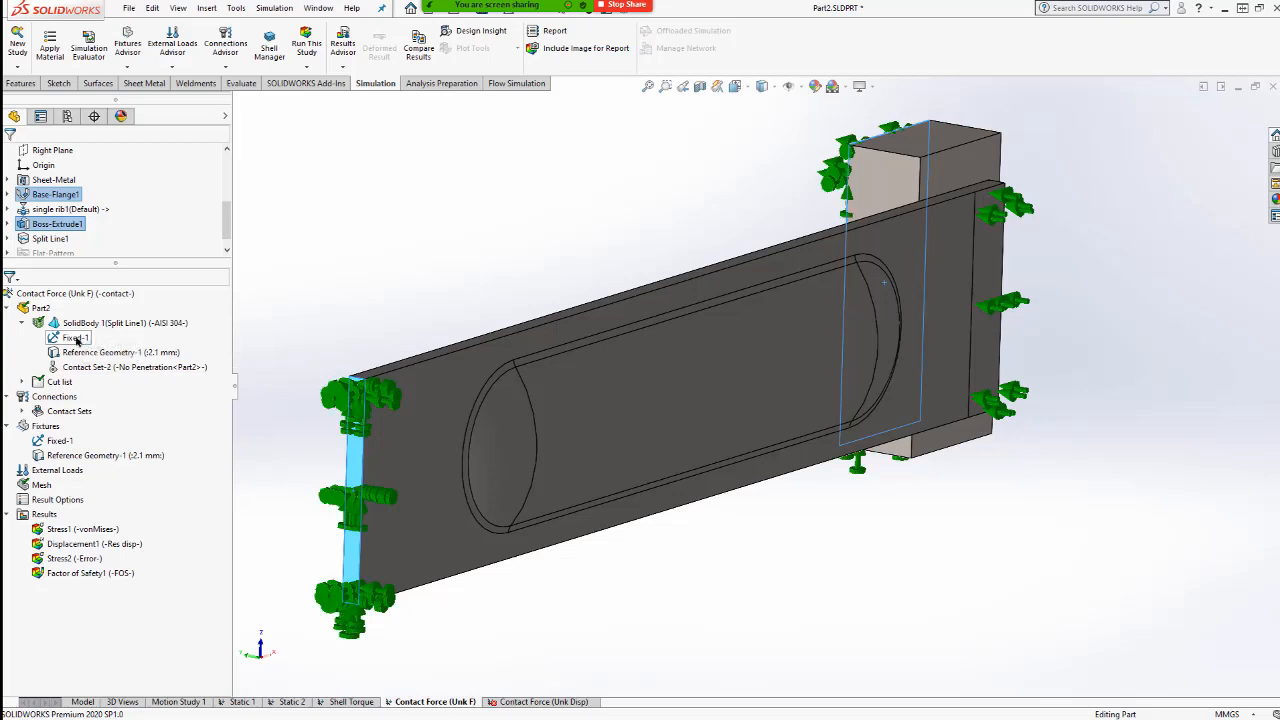
{"action": "right_click", "coordinate": [78, 340]}
{"action": "left_click", "coordinate": [106, 348]}
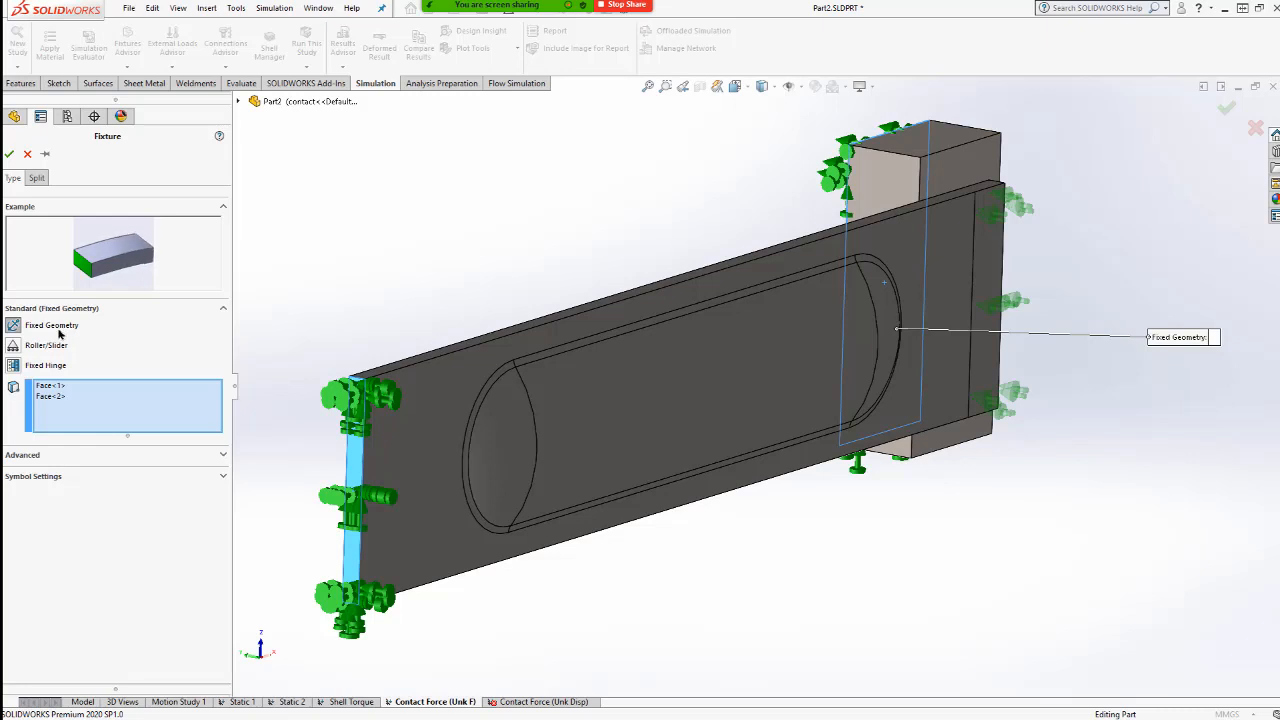
{"action": "left_click", "coordinate": [27, 153]}
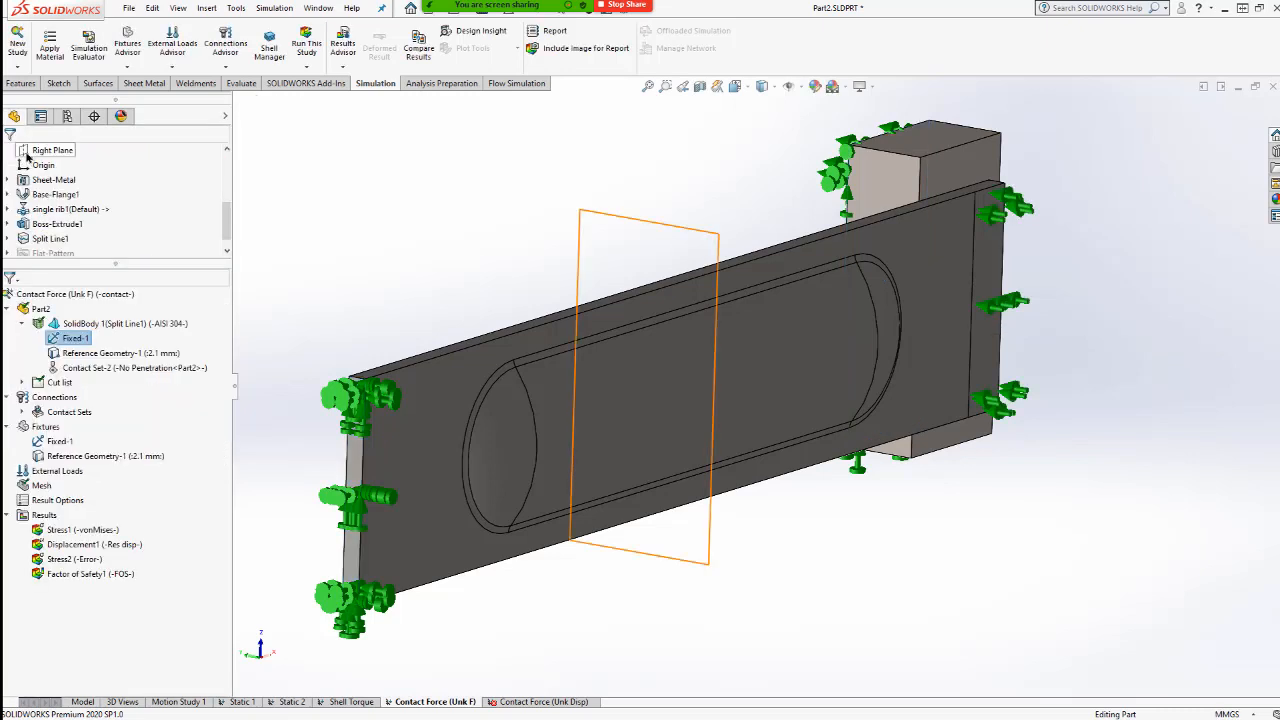
{"action": "left_click", "coordinate": [866, 594]}
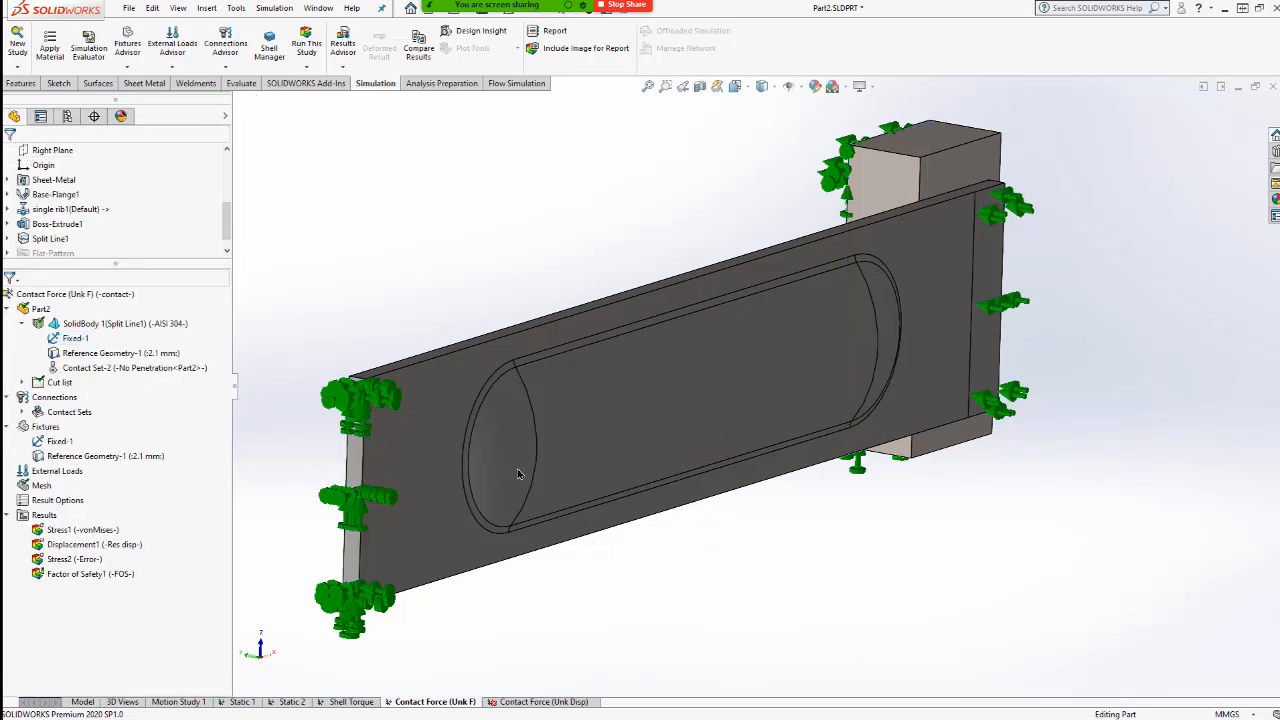
- Review the Reference Geometry-1 displacement fixture on the plate's free-end strip, including its face, reference plane and translation, and close it without editing
{"action": "middle_click_drag", "start_coordinate": [517, 470], "coordinate": [506, 468]}
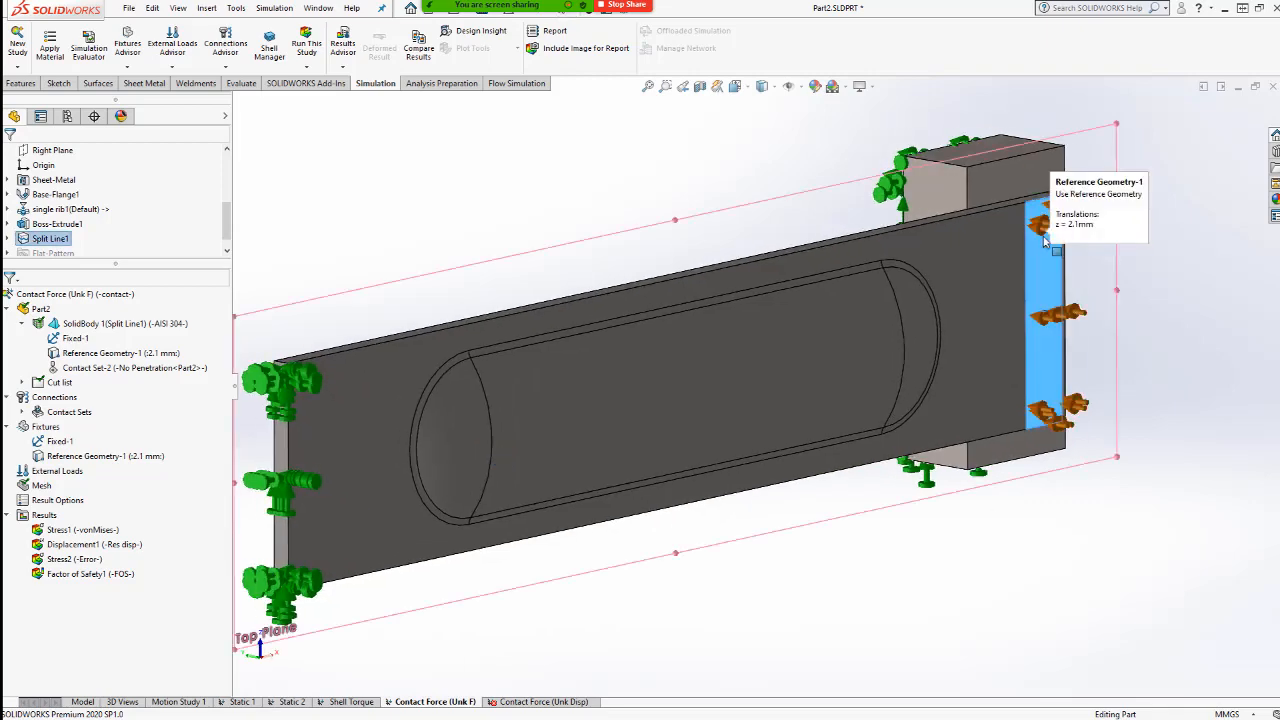
{"action": "right_click", "coordinate": [86, 354]}
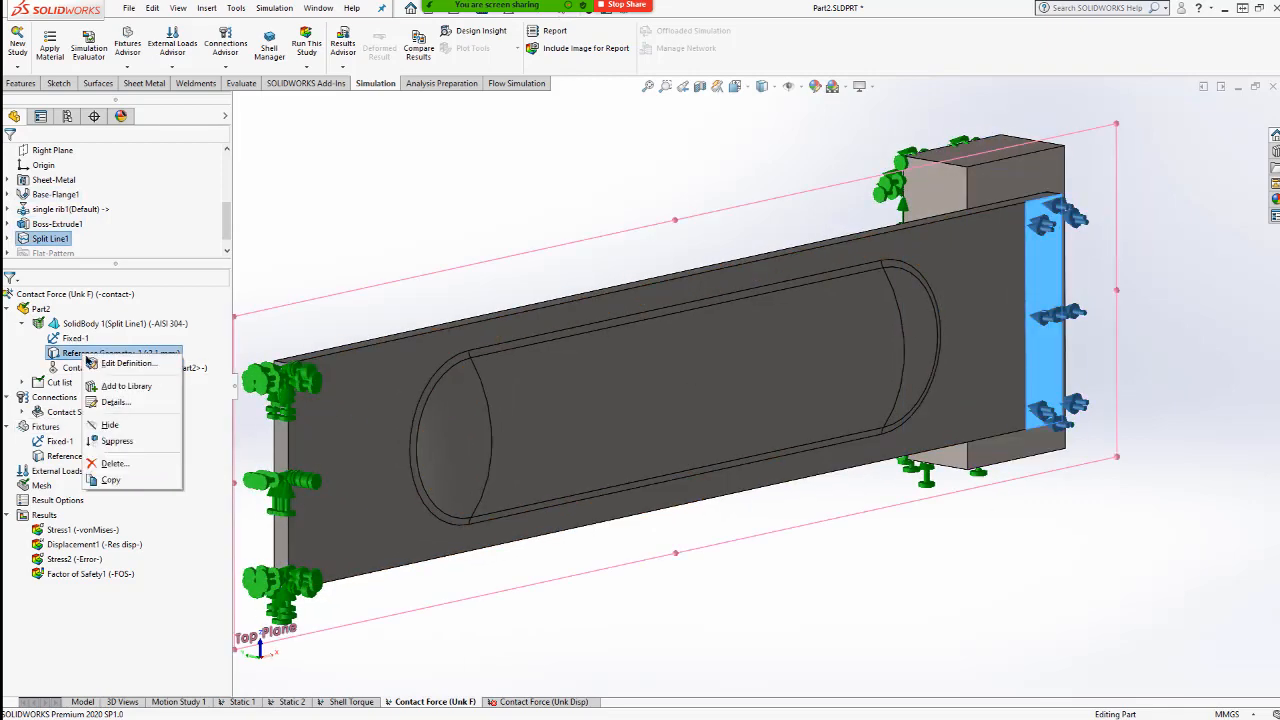
{"action": "left_click", "coordinate": [108, 365]}
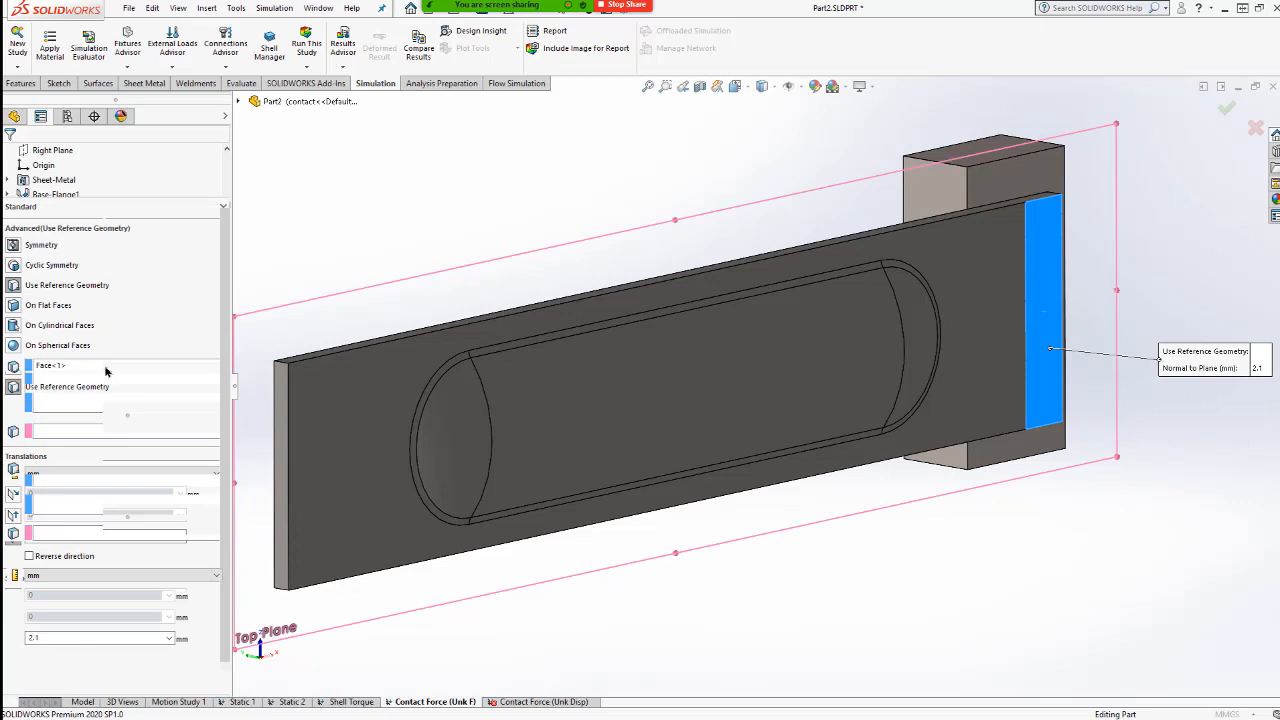
{"action": "middle_click_drag", "start_coordinate": [1166, 520], "coordinate": [1150, 518]}
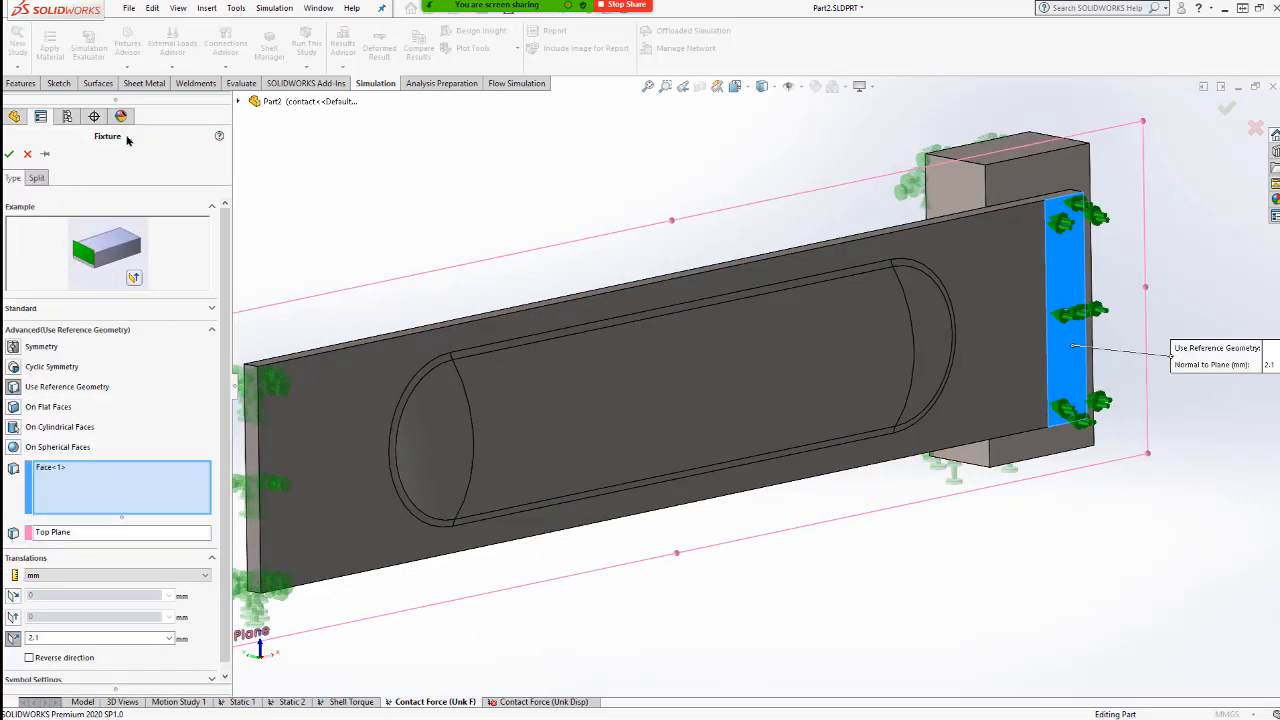
{"action": "left_click", "coordinate": [26, 155]}
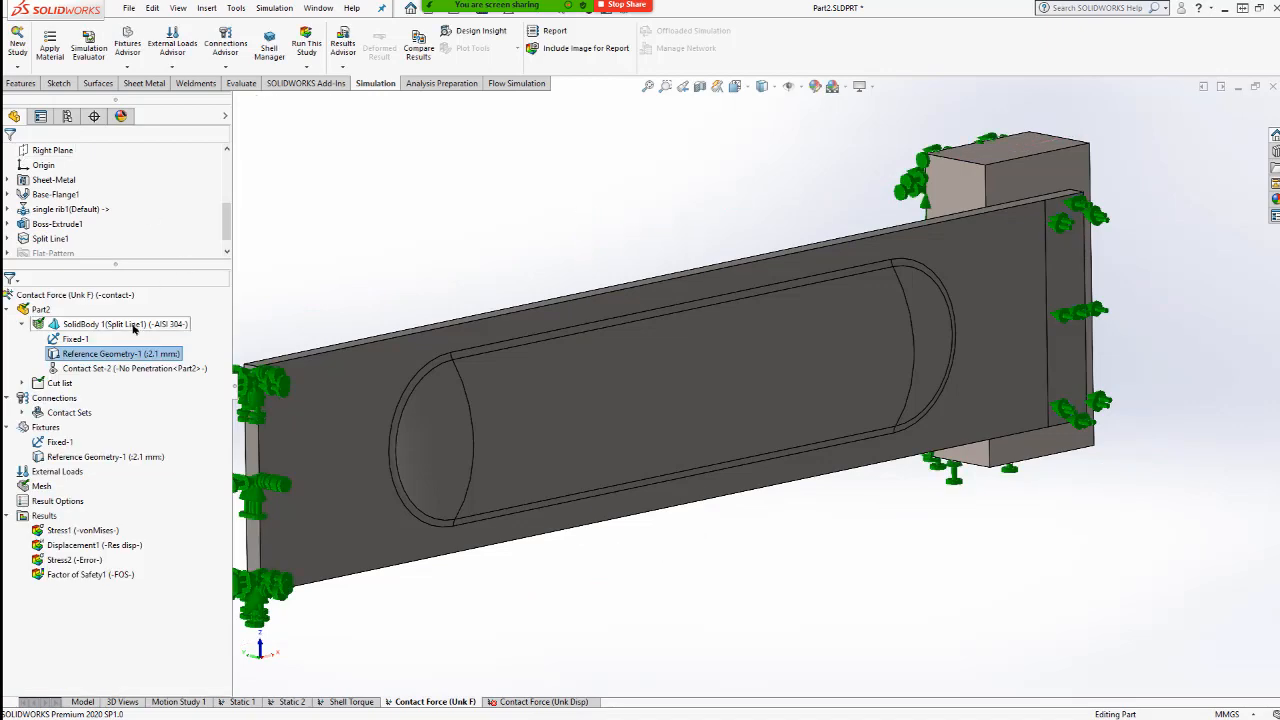
- Examine the gap between the plate's free end and the block, selecting the split strip and the plate's end face
{"action": "middle_click_drag", "start_coordinate": [1122, 369], "coordinate": [1127, 365]}
{"action": "middle_click_drag", "start_coordinate": [1029, 401], "coordinate": [991, 437]}
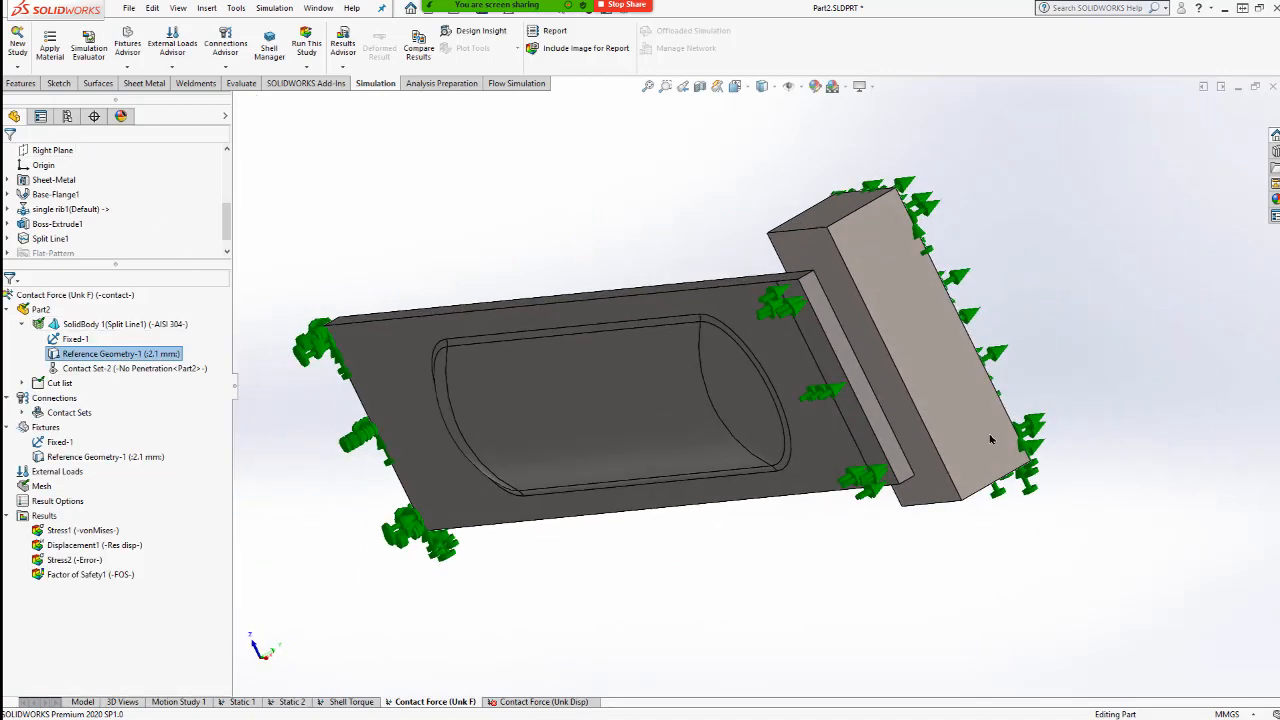
{"action": "scroll", "coordinate": [929, 420], "scroll_direction": "down", "scroll_amount": 3}
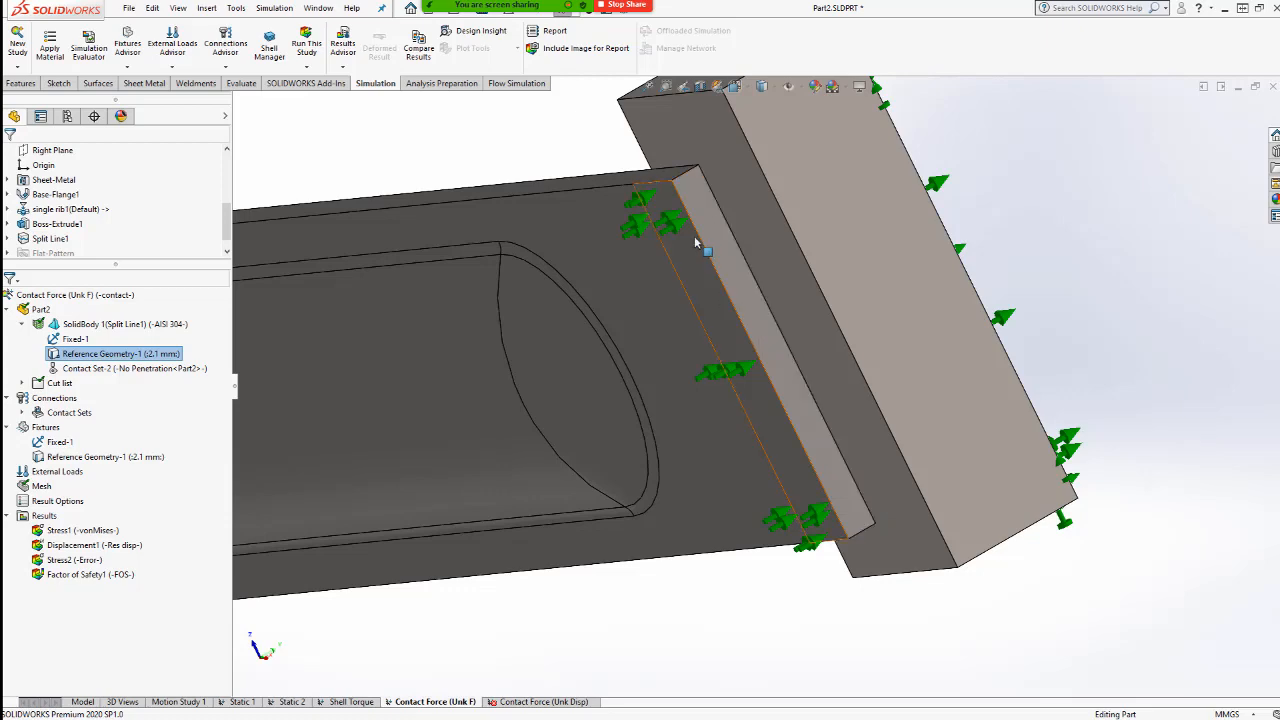
{"action": "left_click", "coordinate": [674, 215]}
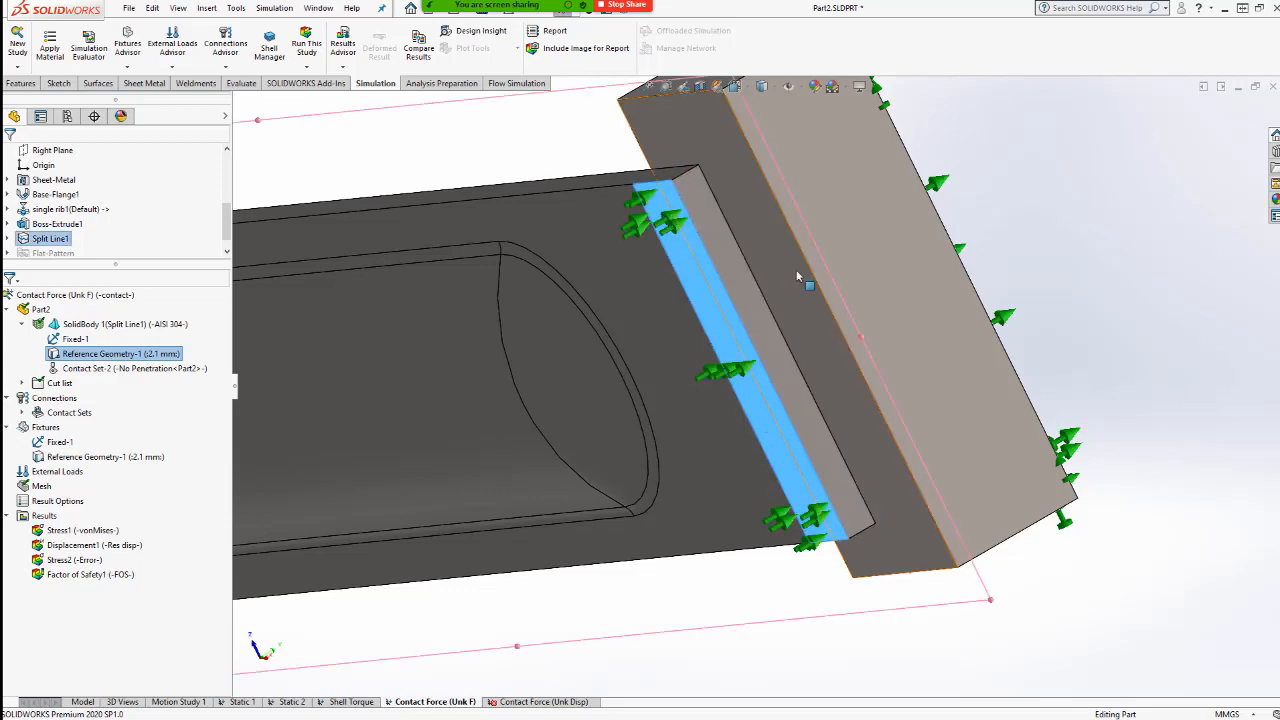
{"action": "middle_click_drag", "start_coordinate": [737, 272], "coordinate": [780, 290]}
{"action": "scroll", "coordinate": [782, 288], "scroll_direction": "down", "scroll_amount": 5}
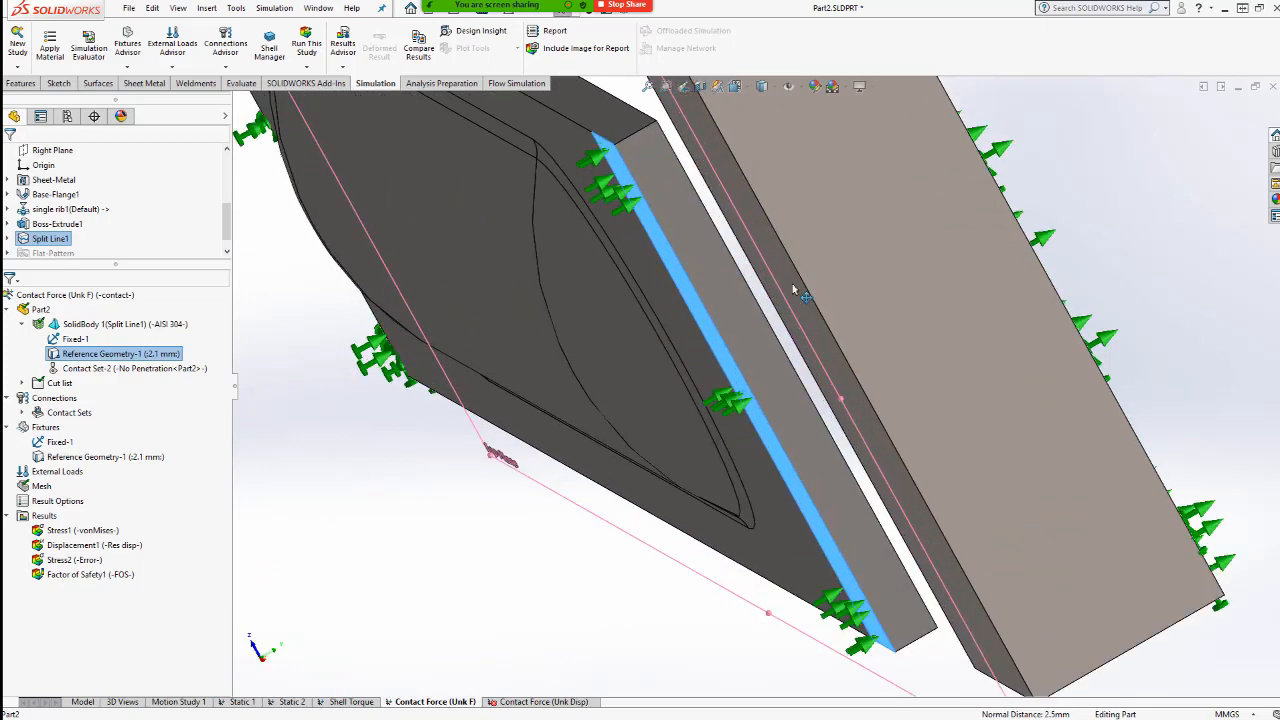
{"action": "scroll", "coordinate": [785, 285], "scroll_direction": "up", "scroll_amount": 8}
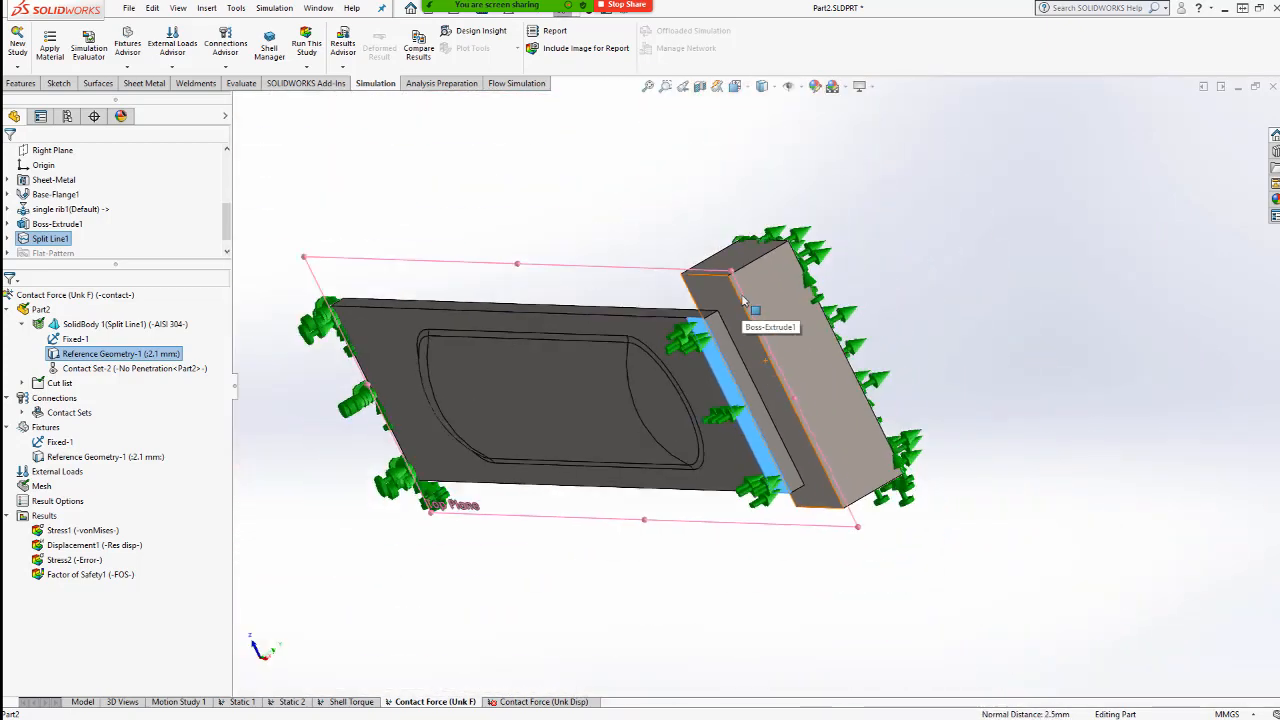
{"action": "left_click", "coordinate": [731, 345]}
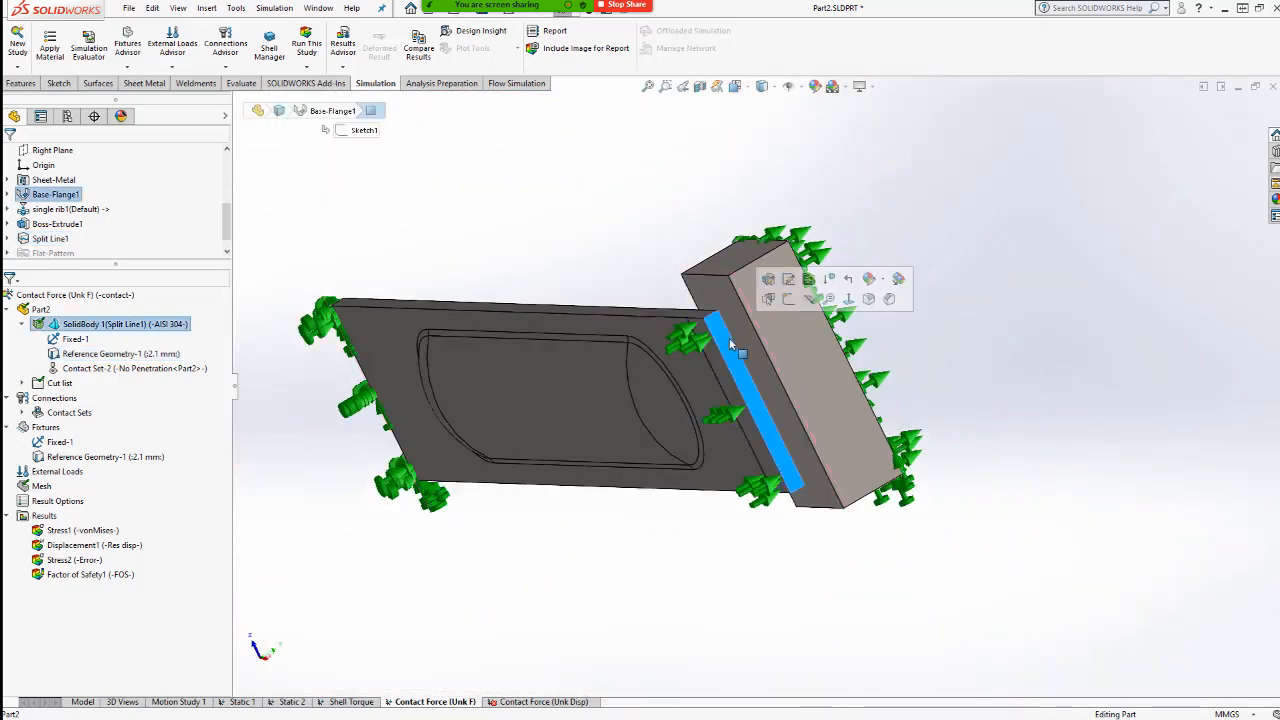
{"action": "left_click", "coordinate": [736, 335]}
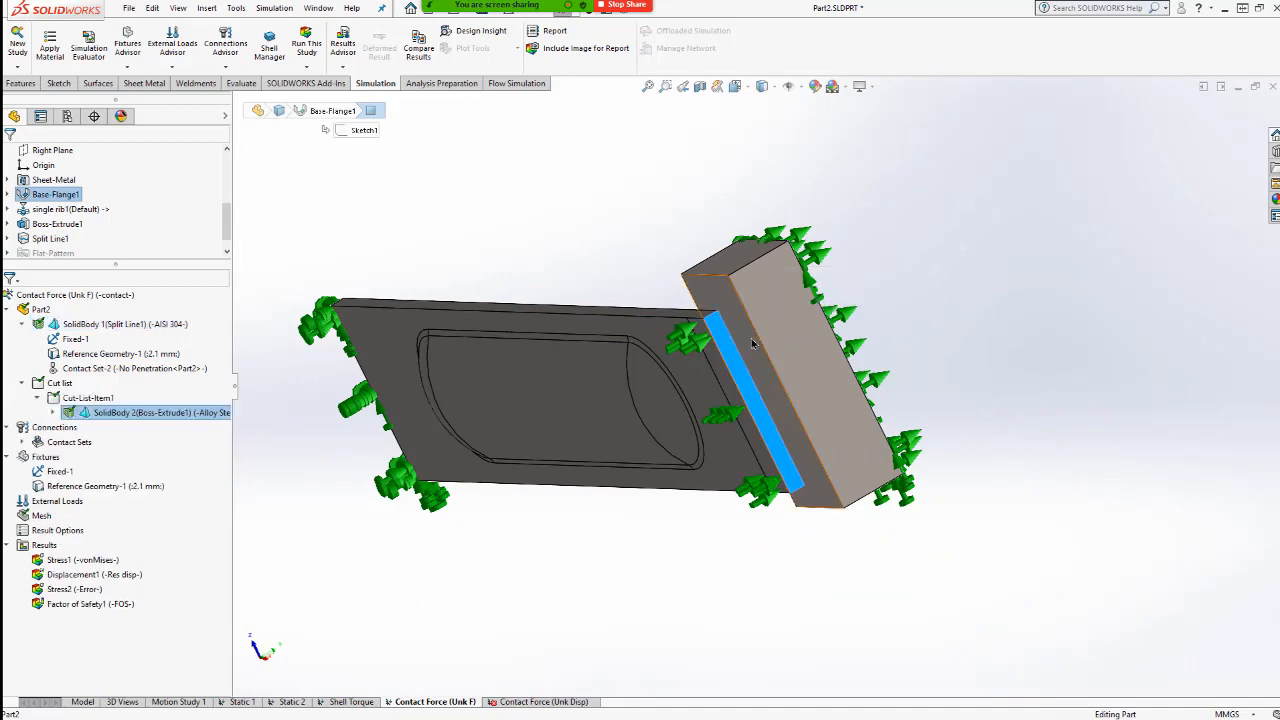
- Open the definition of Contact Set-2 and inspect its first-set face on the back of the plate's free end
{"action": "middle_click_drag", "start_coordinate": [566, 436], "coordinate": [285, 393]}
{"action": "left_click_drag", "start_coordinate": [234, 391], "coordinate": [264, 391]}
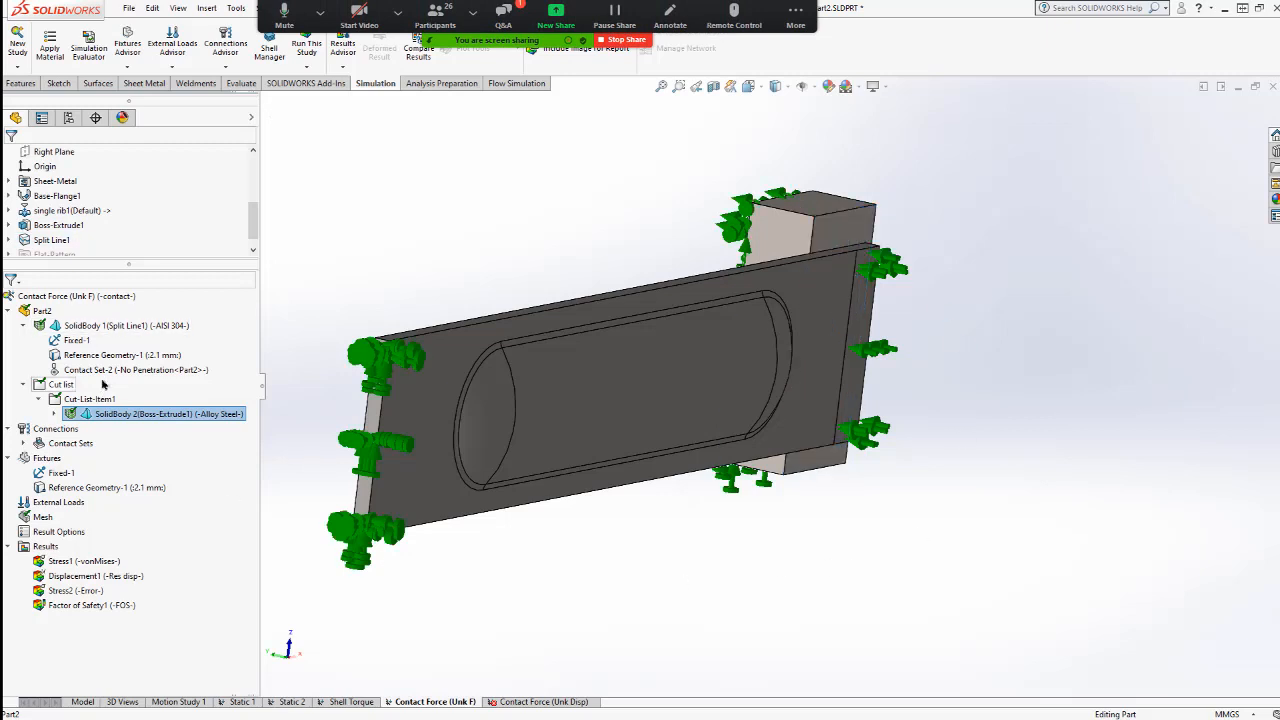
{"action": "right_click", "coordinate": [101, 372]}
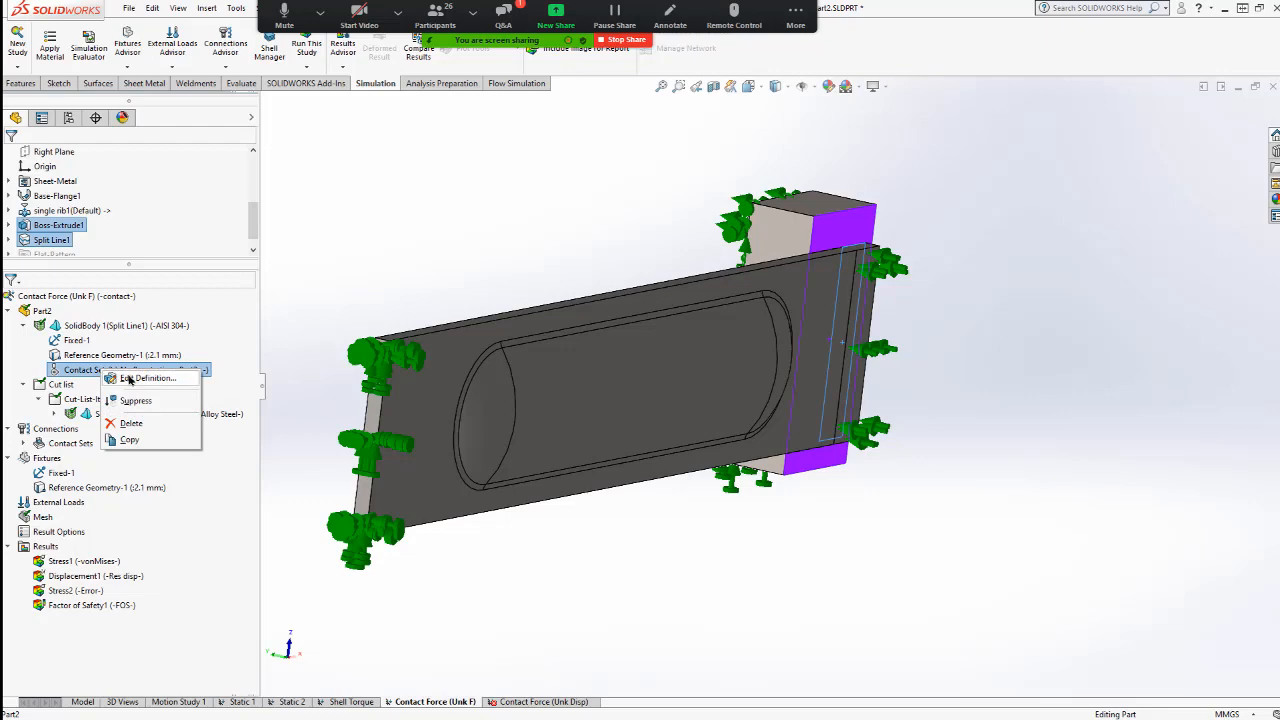
{"action": "left_click", "coordinate": [128, 378]}
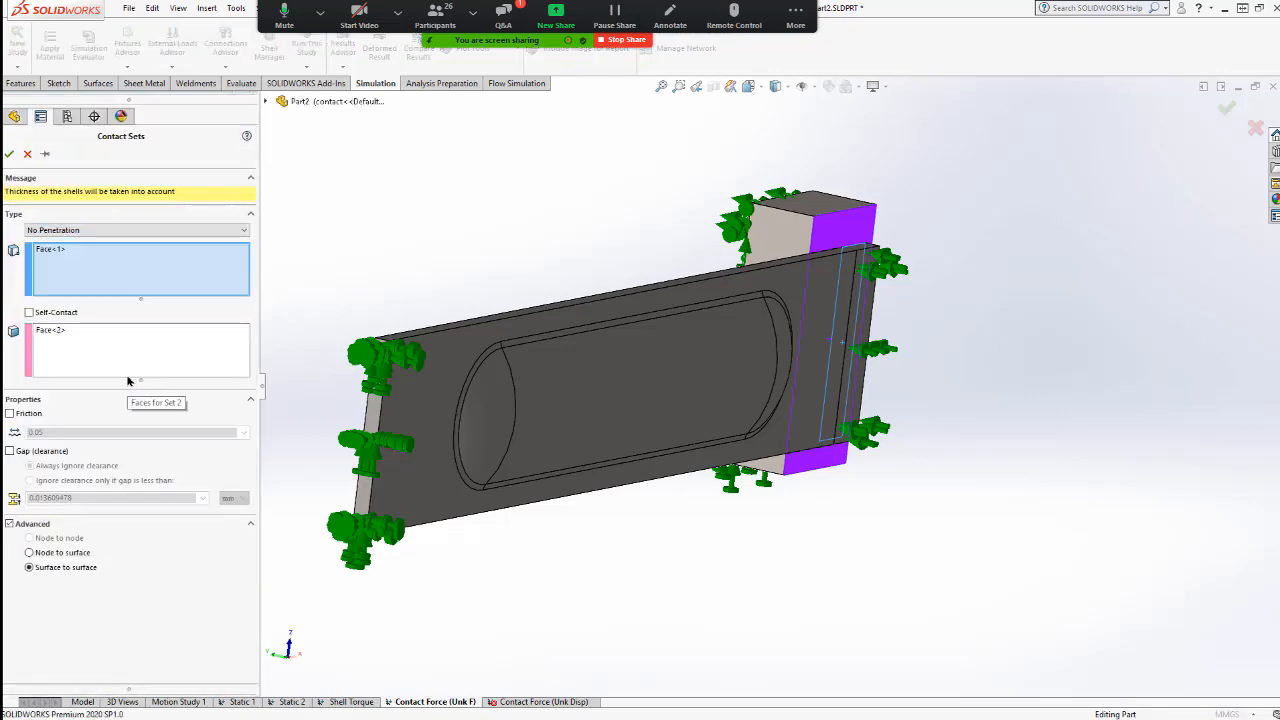
{"action": "middle_click_drag", "start_coordinate": [998, 500], "coordinate": [817, 531]}
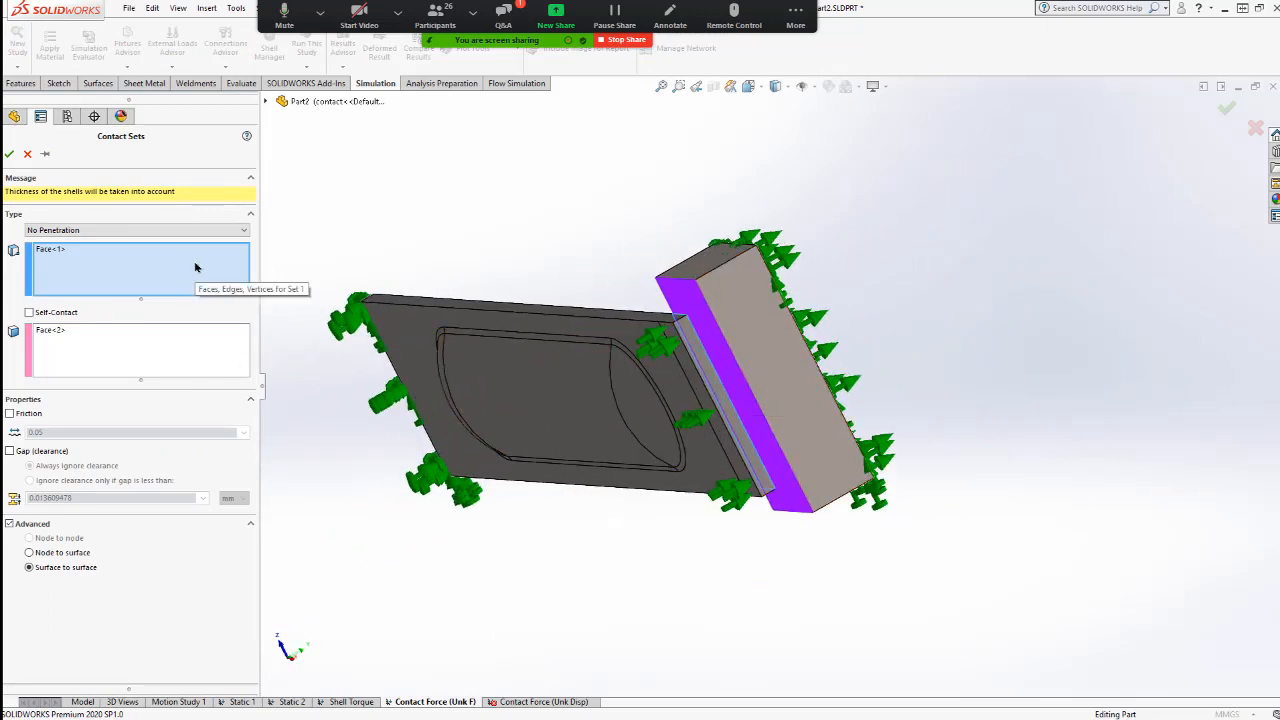
{"action": "mouse_move", "coordinate": [807, 371]}
{"action": "middle_mouse_down"}
{"action": "mouse_move", "coordinate": [791, 371]}
{"action": "mouse_move", "coordinate": [798, 385]}
{"action": "middle_mouse_up"}
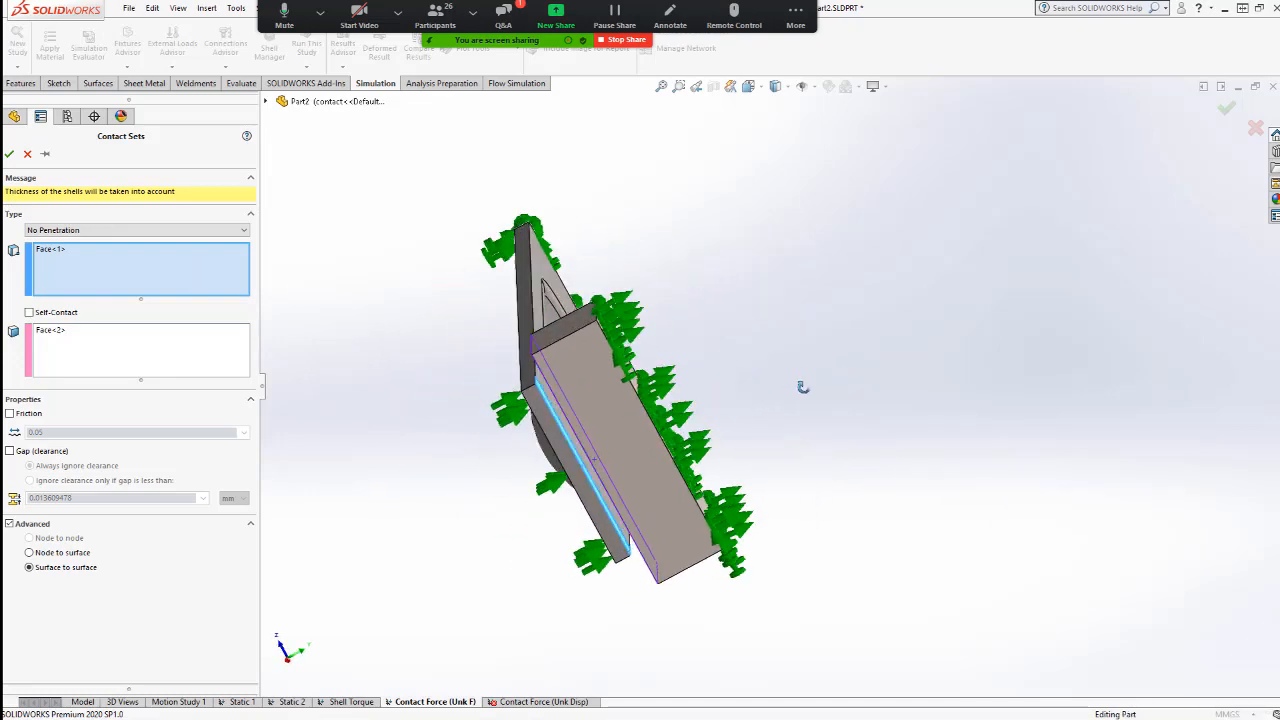
{"action": "scroll", "coordinate": [583, 396], "scroll_direction": "down", "scroll_amount": 6}
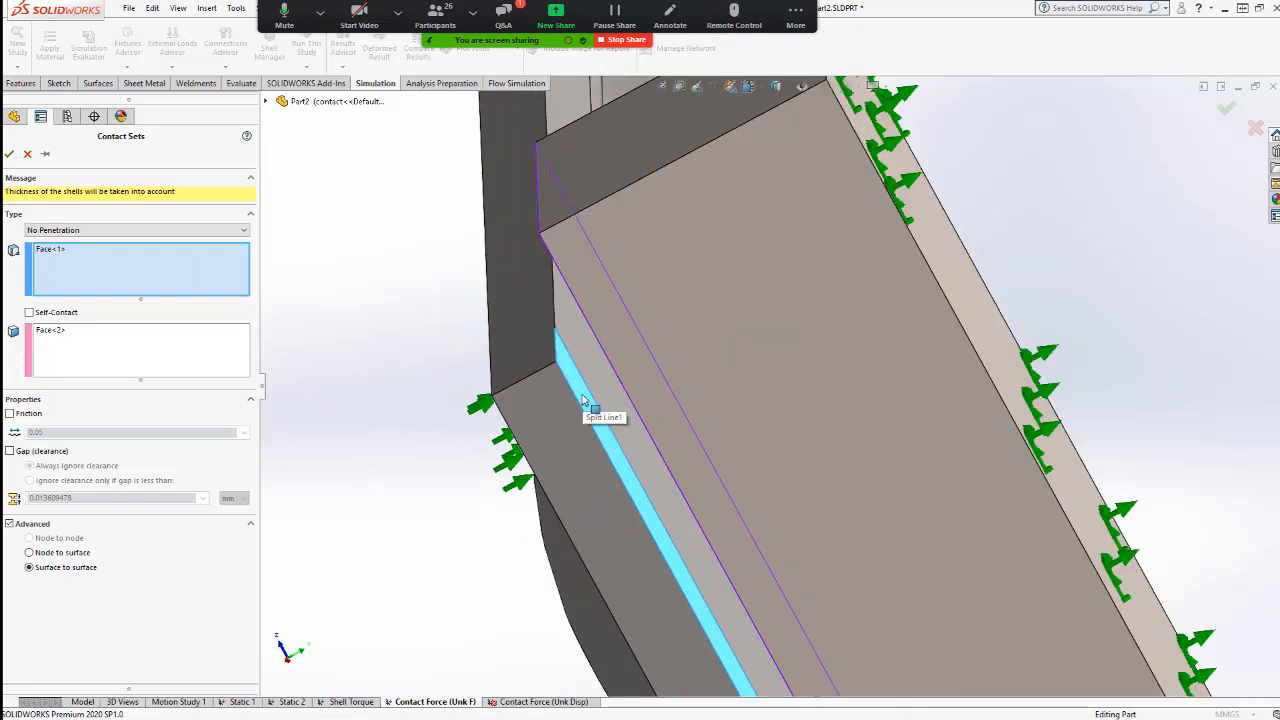
{"action": "scroll", "coordinate": [609, 381], "scroll_direction": "up", "scroll_amount": 6}
{"action": "middle_click_drag", "start_coordinate": [760, 440], "coordinate": [824, 399]}
- Check the contact set's second-set face on the block against its first-set face, and close the definition without editing
{"action": "left_click", "coordinate": [165, 345]}
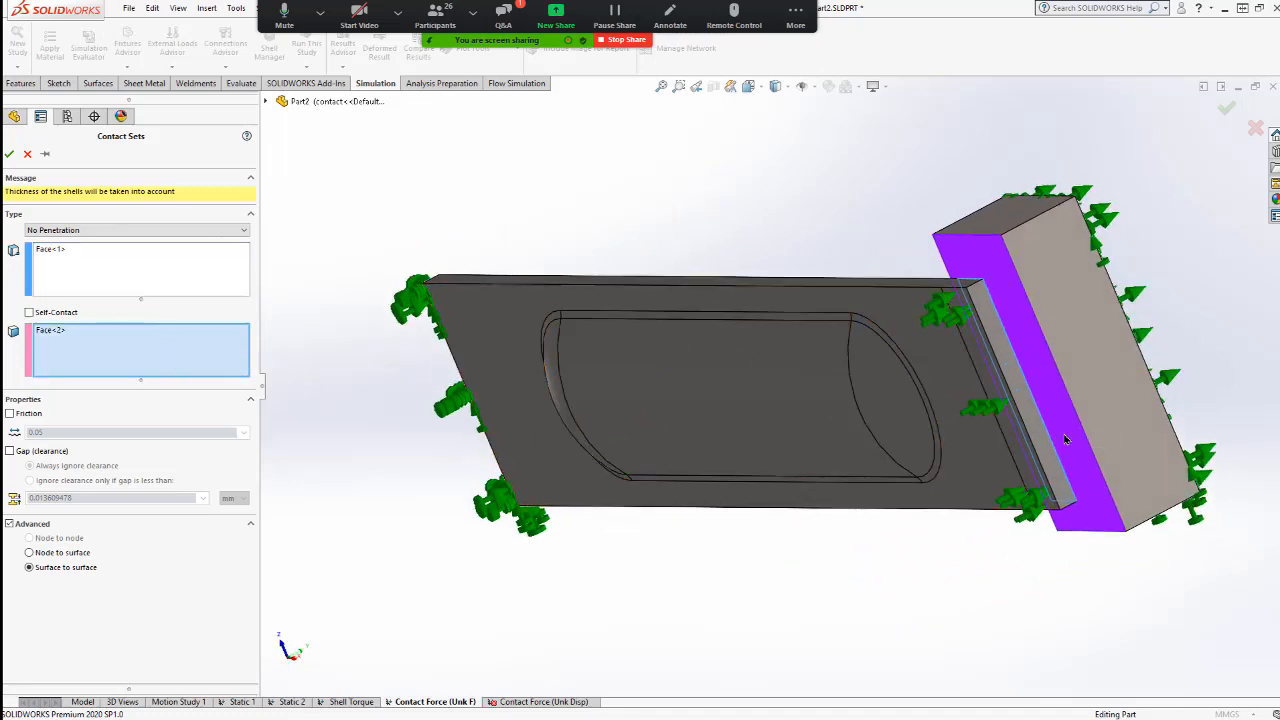
{"action": "left_click", "coordinate": [165, 266]}
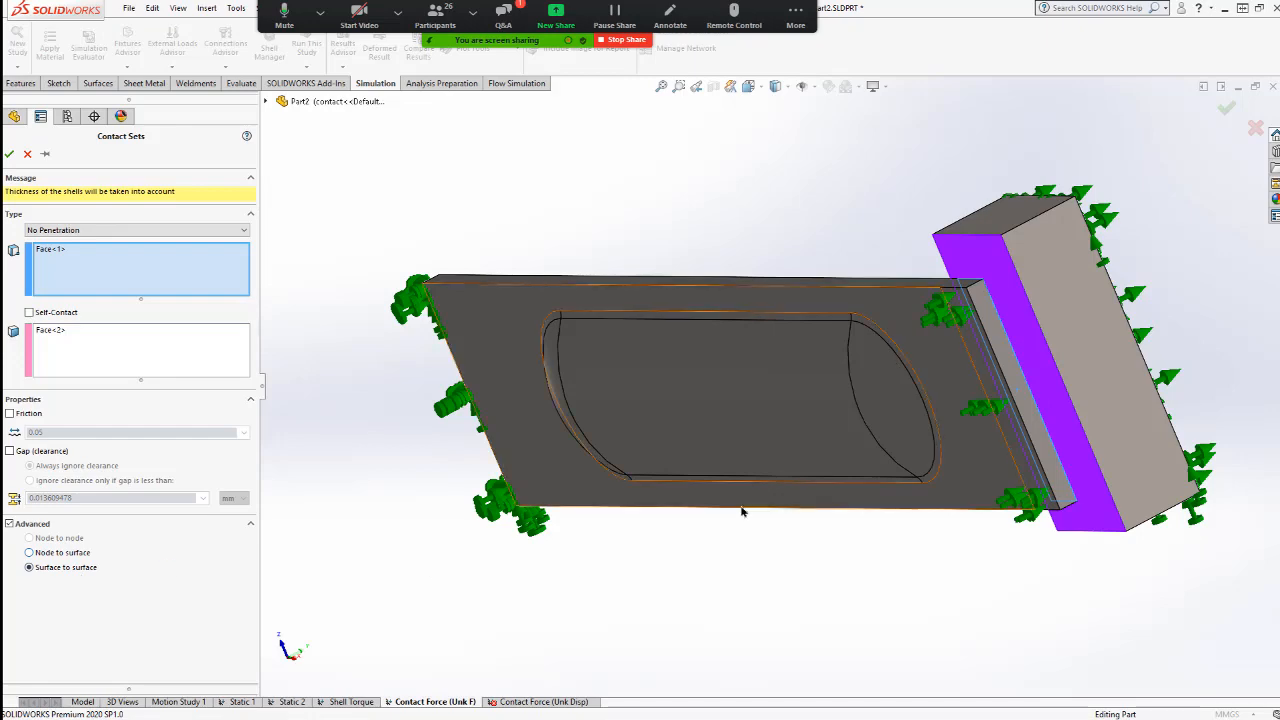
{"action": "middle_click_drag", "start_coordinate": [826, 460], "coordinate": [1051, 392]}
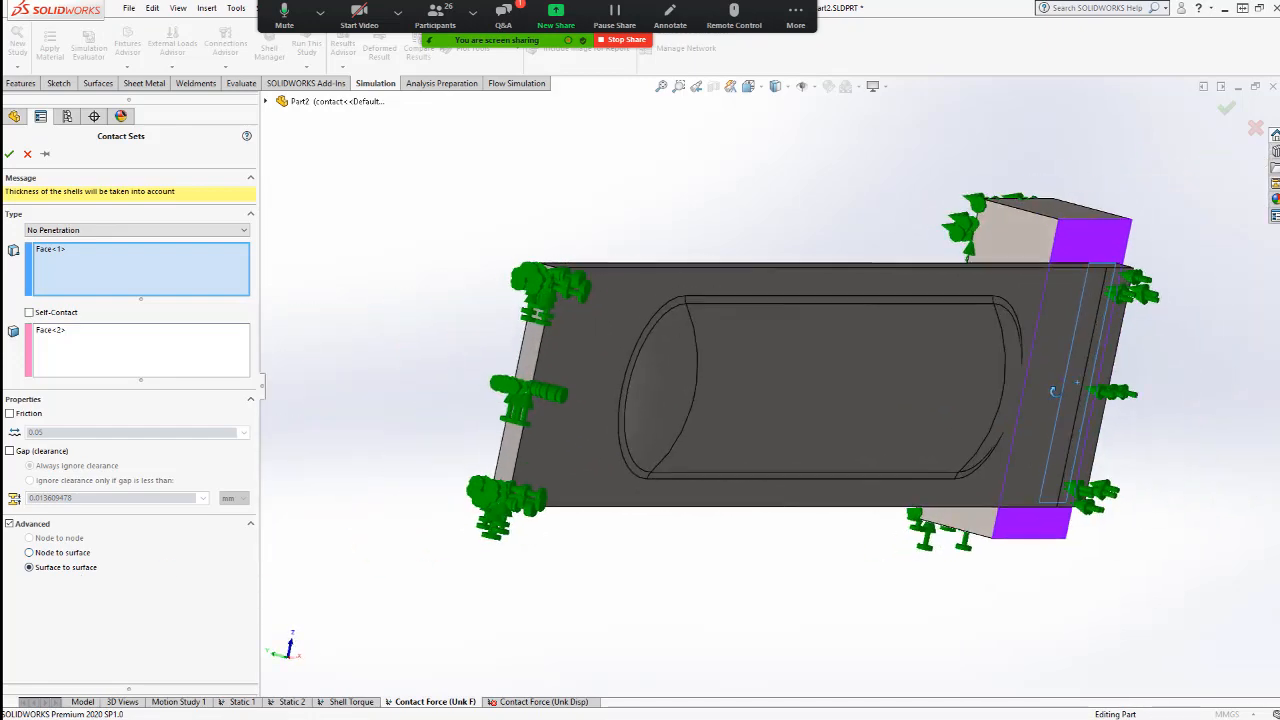
{"action": "scroll", "coordinate": [1046, 393], "scroll_direction": "up", "scroll_amount": 2}
{"action": "scroll", "coordinate": [1045, 392], "scroll_direction": "up", "scroll_amount": 2}
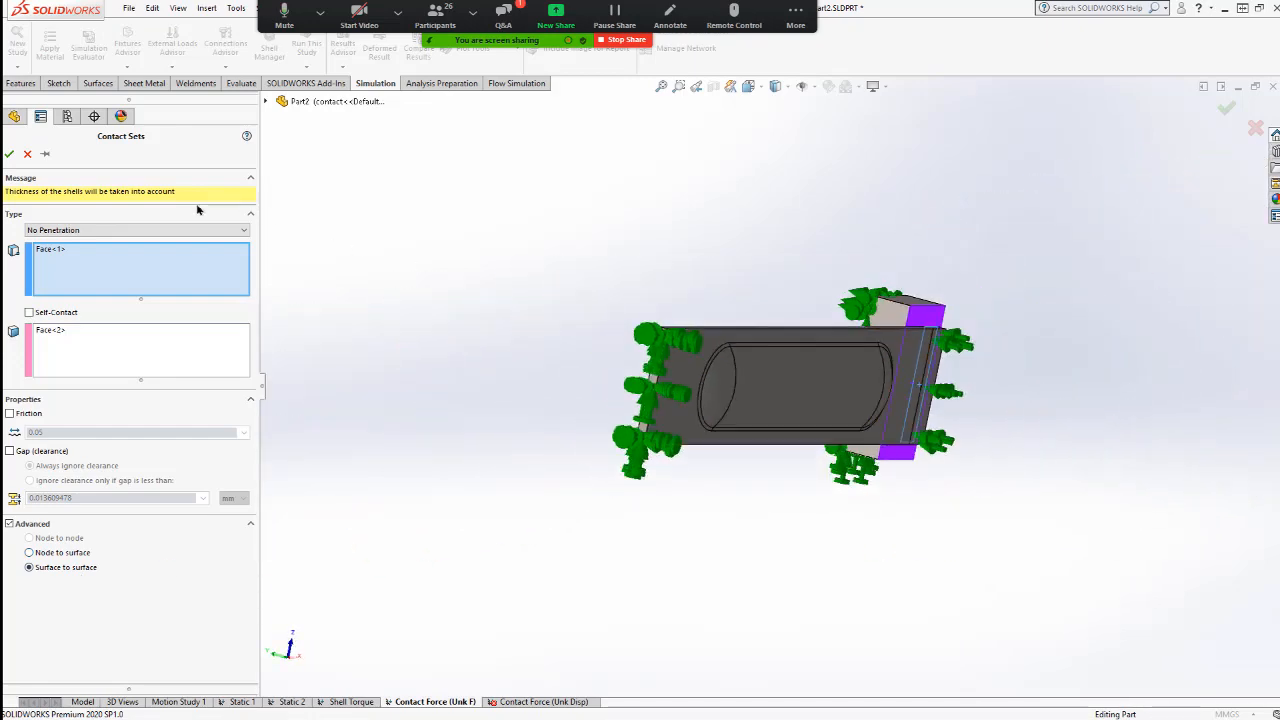
{"action": "left_click", "coordinate": [27, 155]}
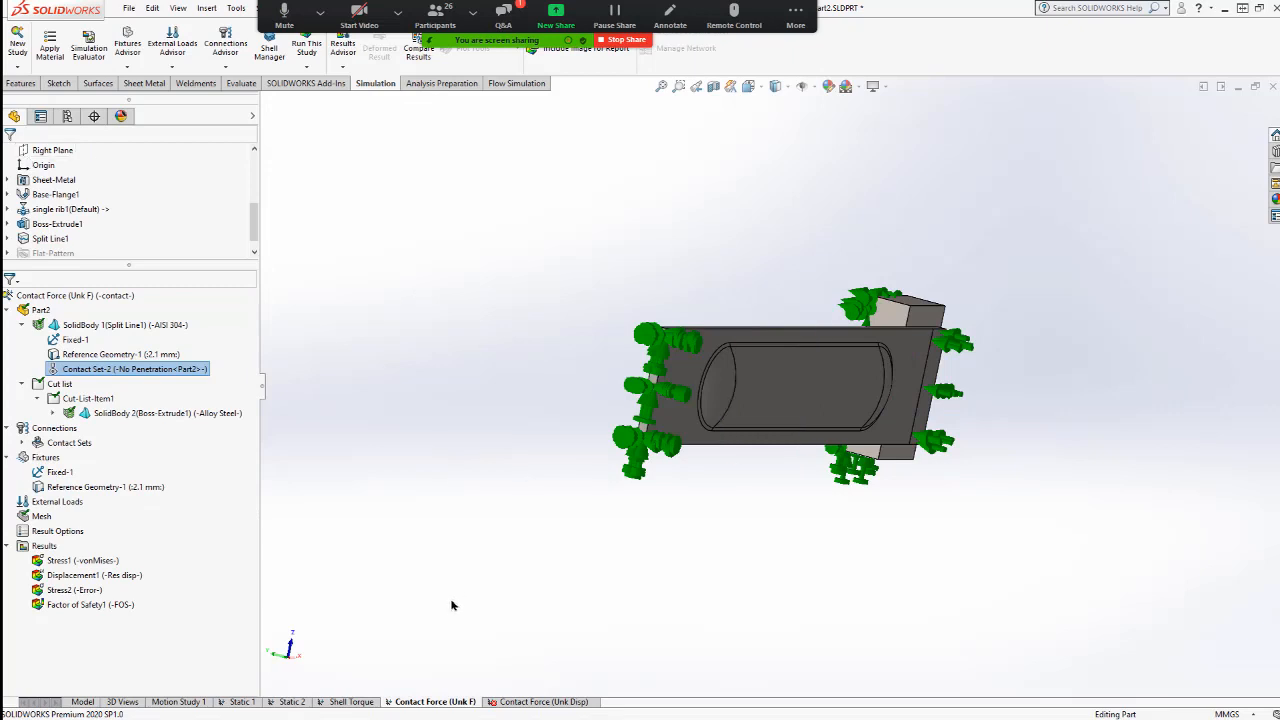
- Highlight the Fixed-1 and Reference Geometry-1 fixtures on the model in turn
{"action": "left_click", "coordinate": [57, 474]}
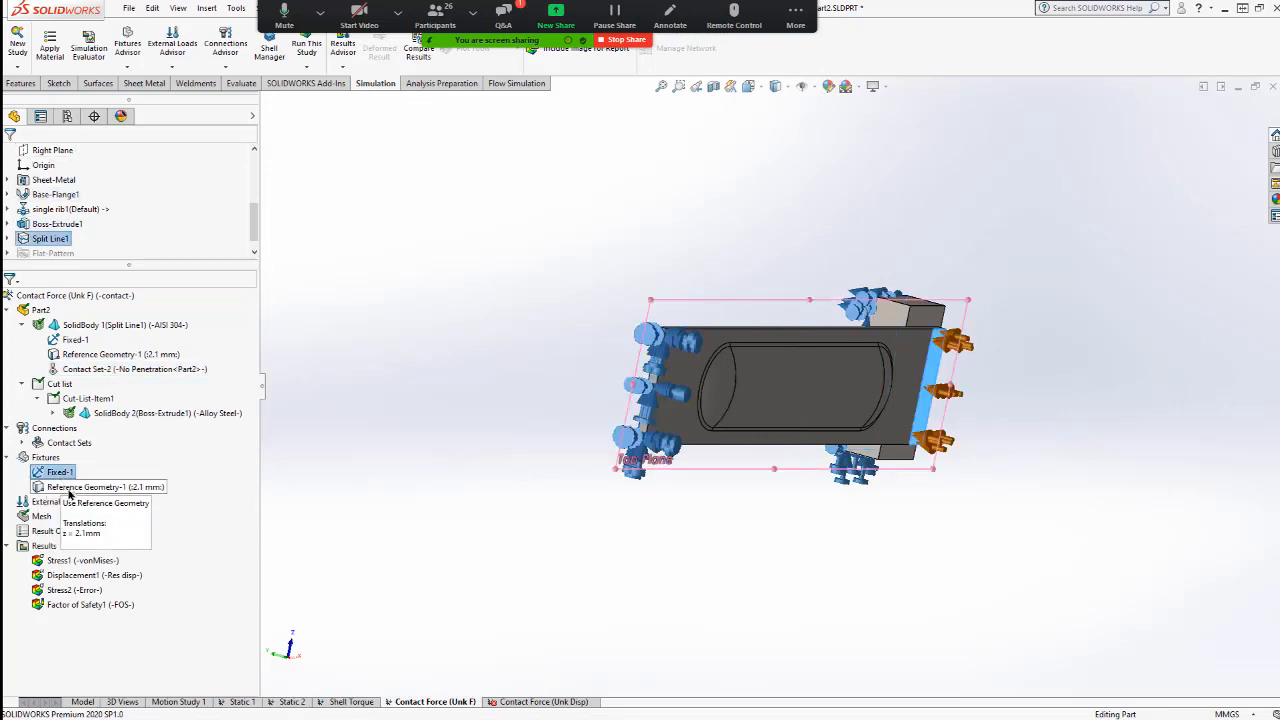
{"action": "left_click", "coordinate": [330, 490]}
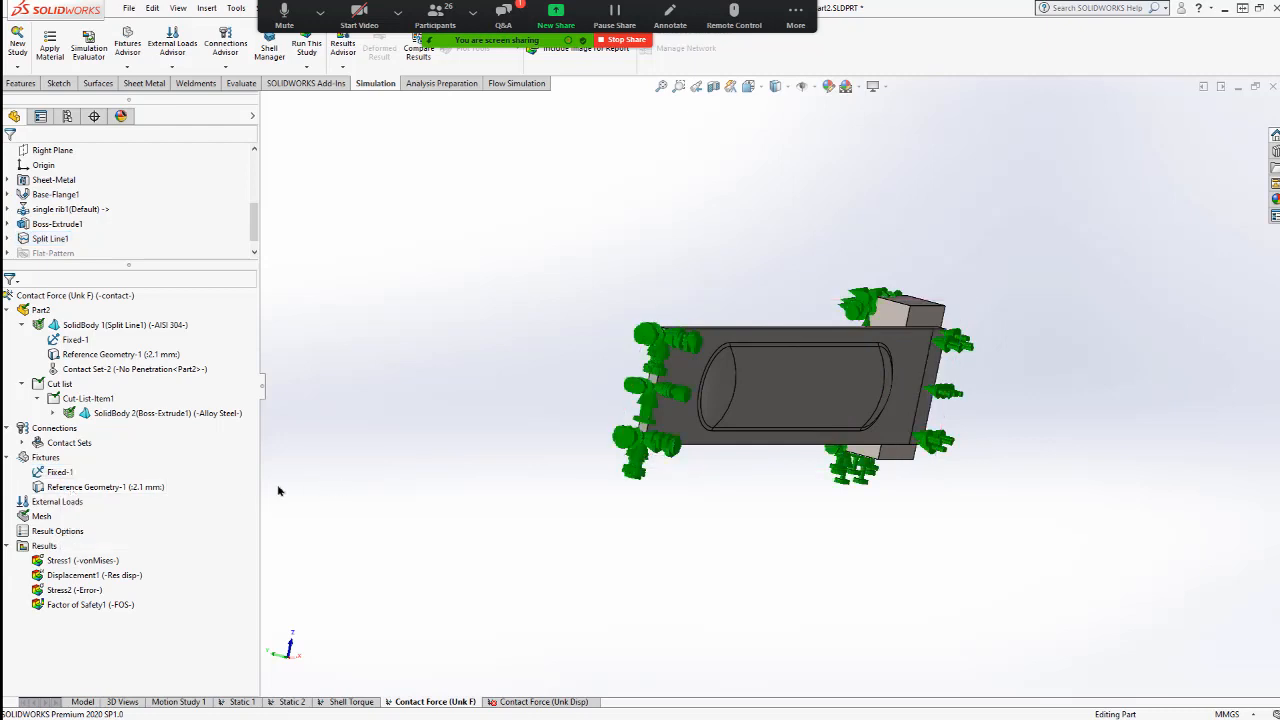
{"action": "left_click", "coordinate": [101, 488]}
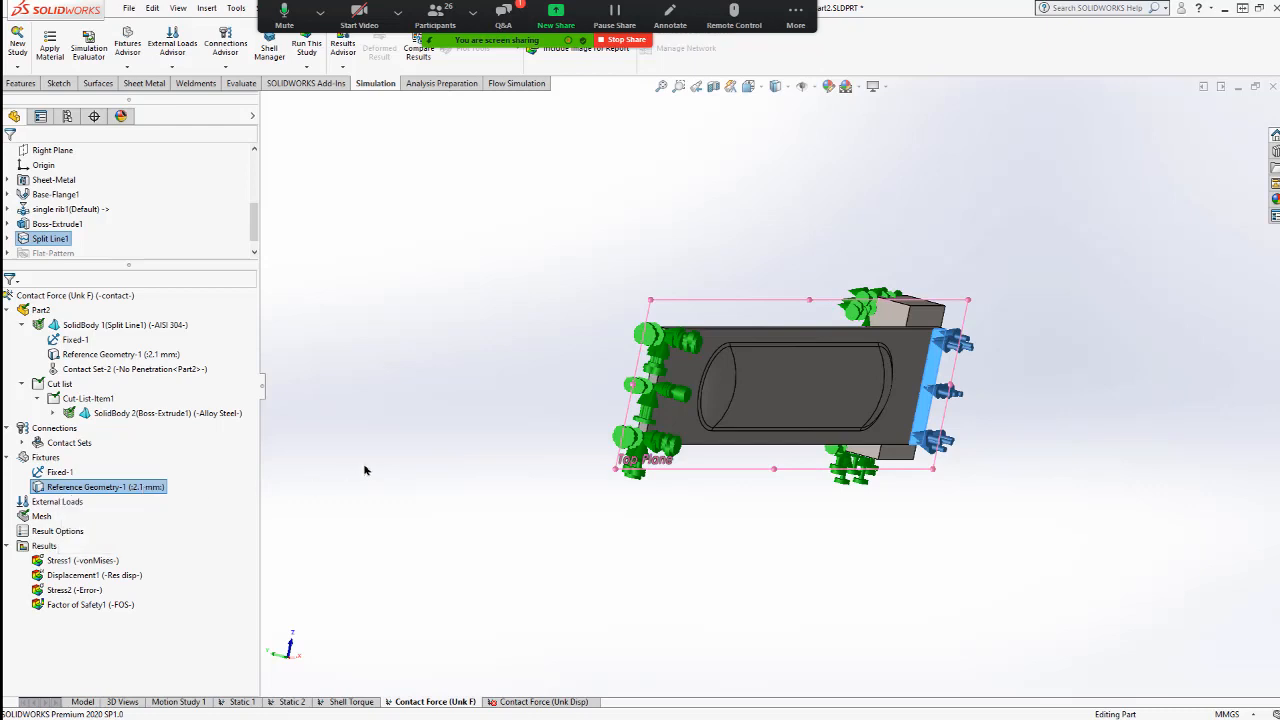
- List the reaction force on the plate's fixed end face in the contact study, and close the listing
{"action": "left_click", "coordinate": [465, 478]}
{"action": "left_click", "coordinate": [465, 478]}
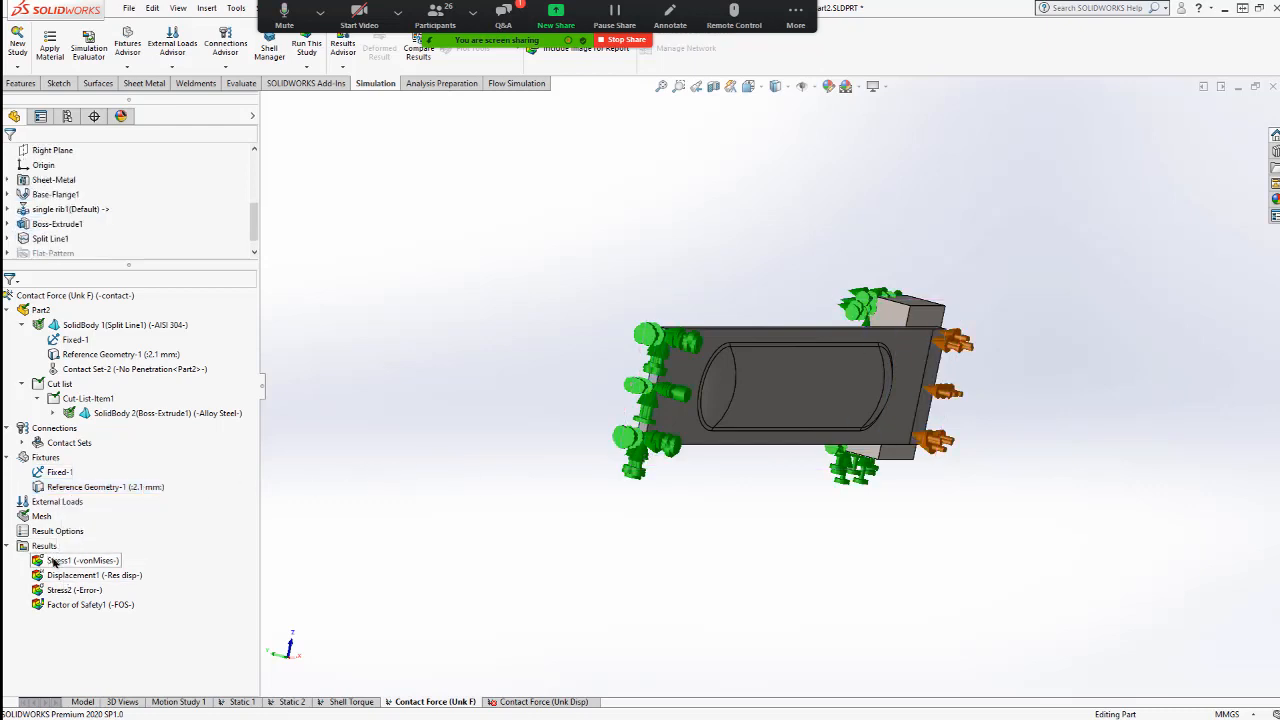
{"action": "right_click", "coordinate": [43, 546]}
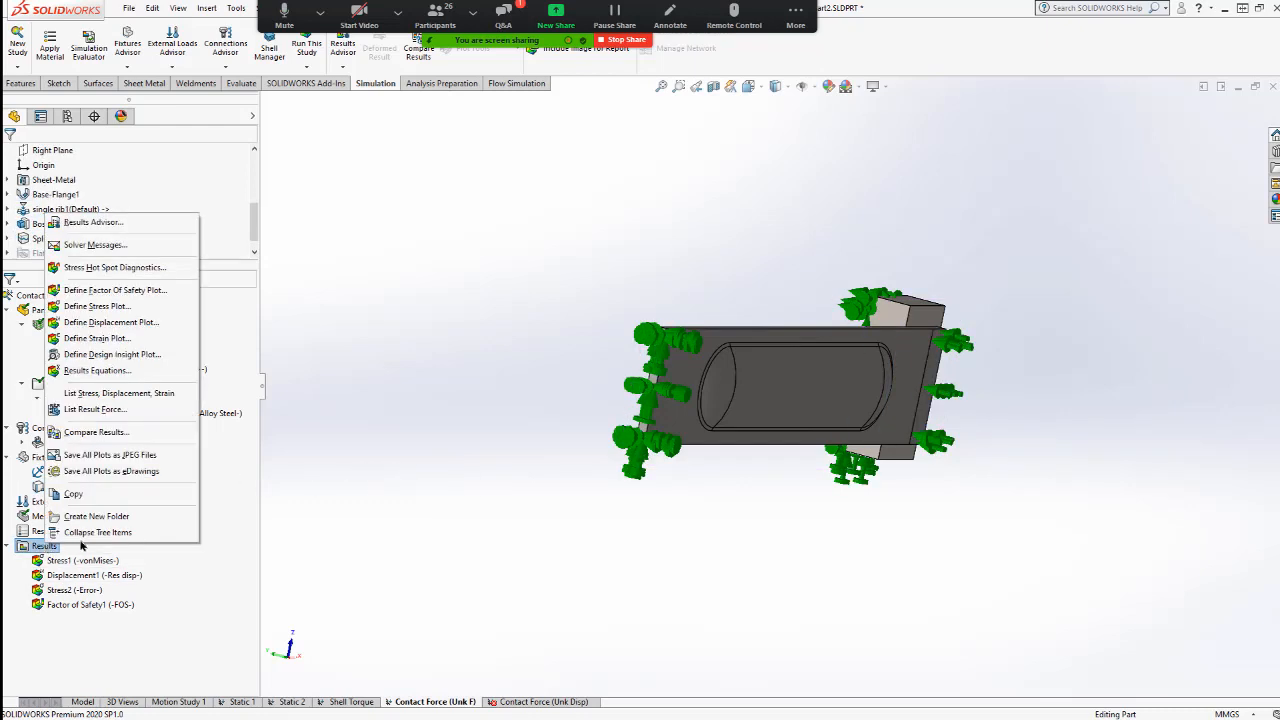
{"action": "left_click", "coordinate": [96, 409]}
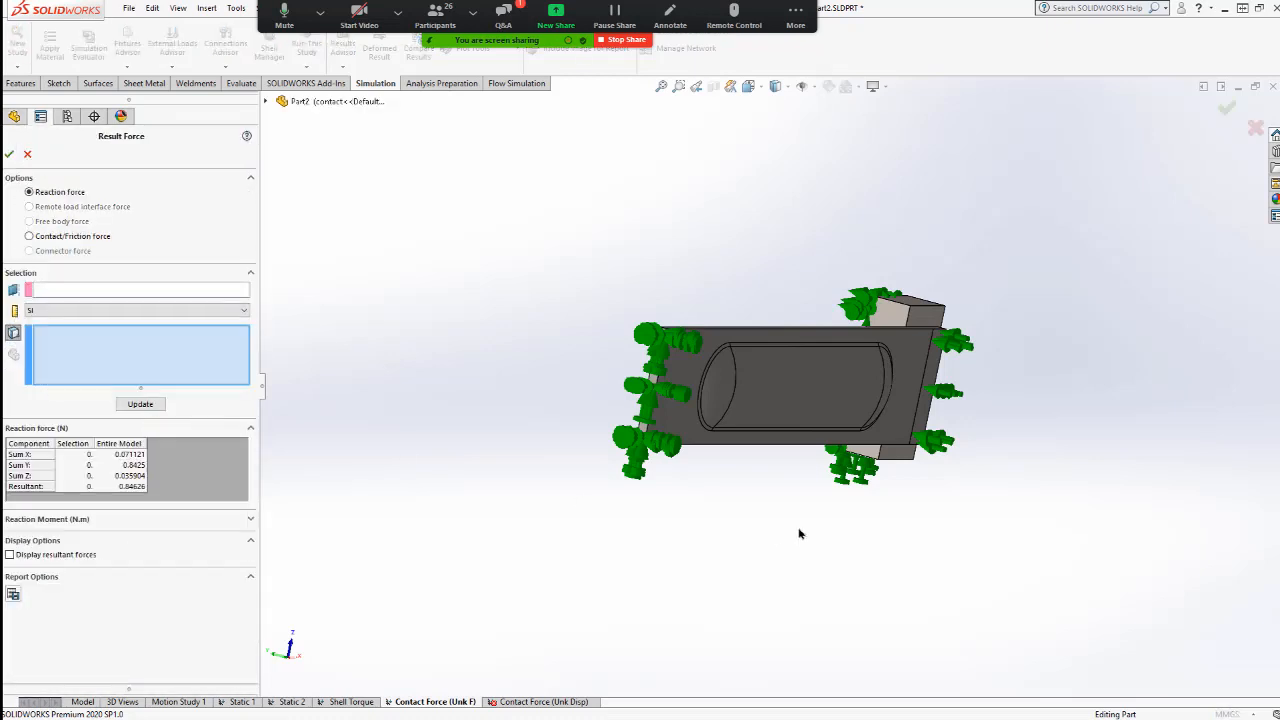
{"action": "mouse_move", "coordinate": [952, 412]}
{"action": "middle_mouse_down"}
{"action": "mouse_move", "coordinate": [771, 449]}
{"action": "mouse_move", "coordinate": [914, 400]}
{"action": "mouse_move", "coordinate": [945, 416]}
{"action": "middle_mouse_up"}
{"action": "scroll", "coordinate": [740, 468], "scroll_direction": "down", "scroll_amount": 4}
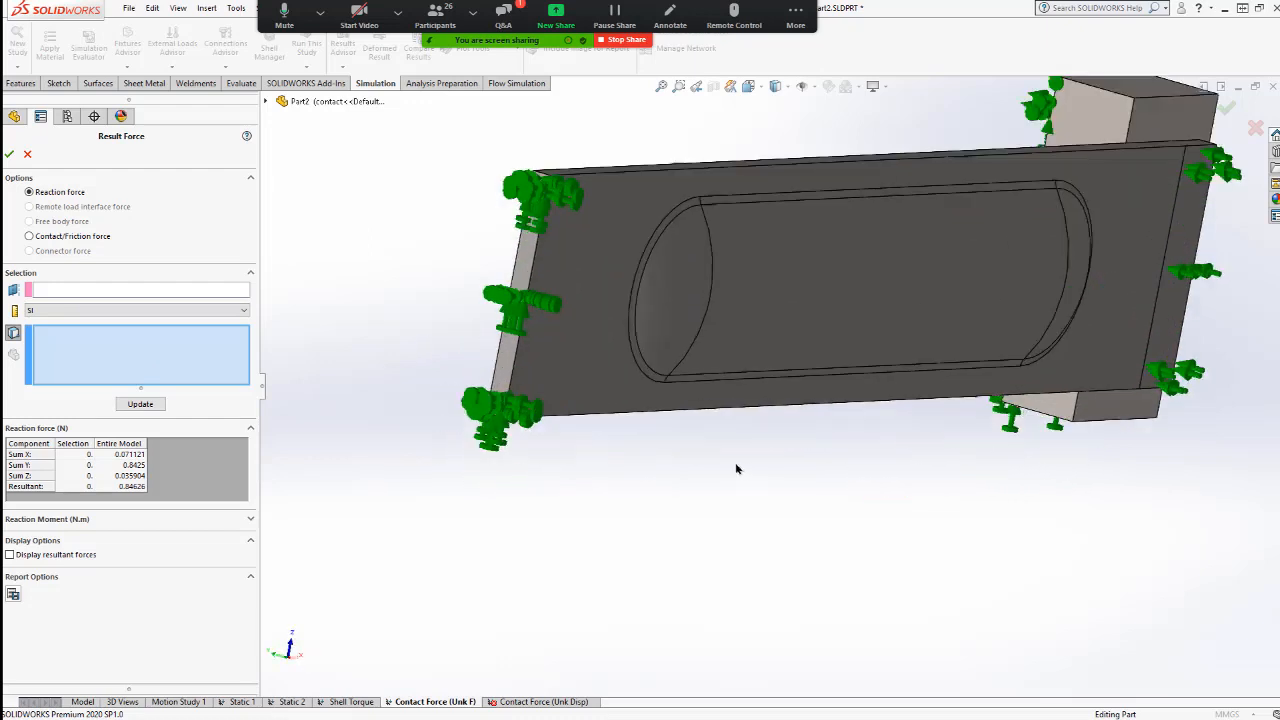
{"action": "left_click", "coordinate": [500, 375]}
{"action": "middle_click_drag", "start_coordinate": [453, 304], "coordinate": [448, 318]}
{"action": "left_click", "coordinate": [141, 405]}
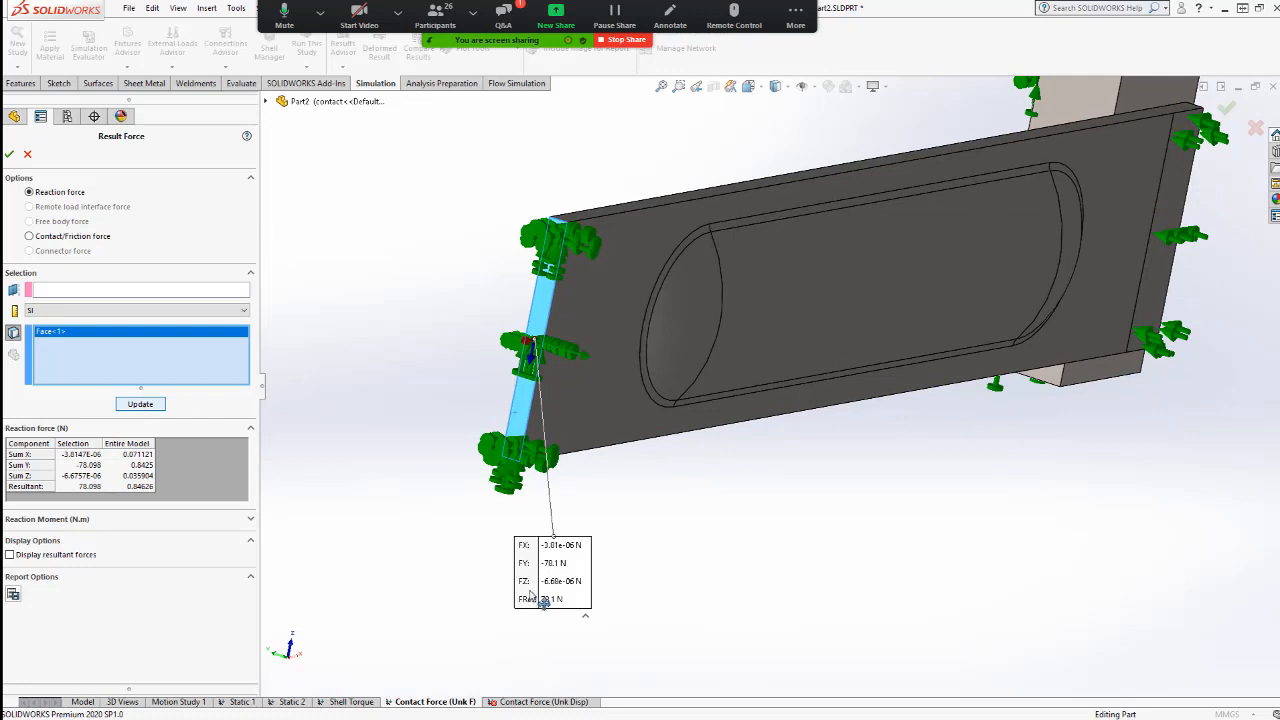
{"action": "left_click_drag", "start_coordinate": [523, 570], "coordinate": [387, 332]}
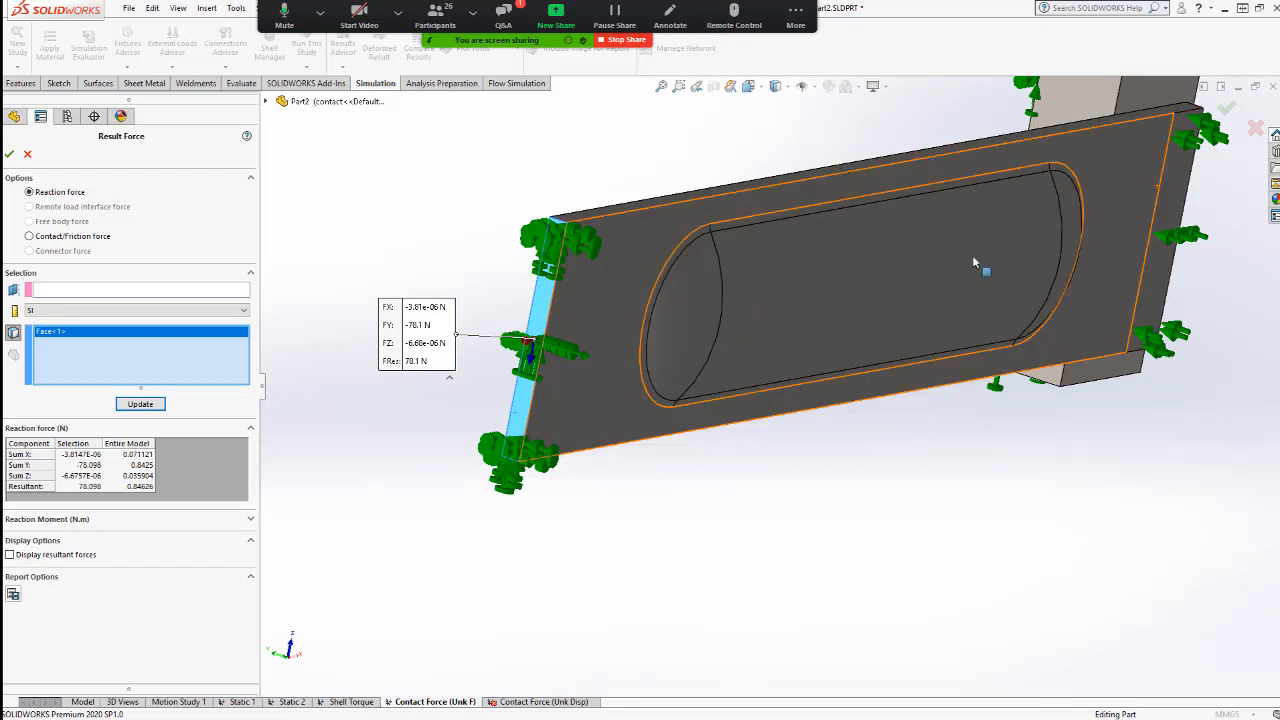
{"action": "left_click", "coordinate": [27, 157]}
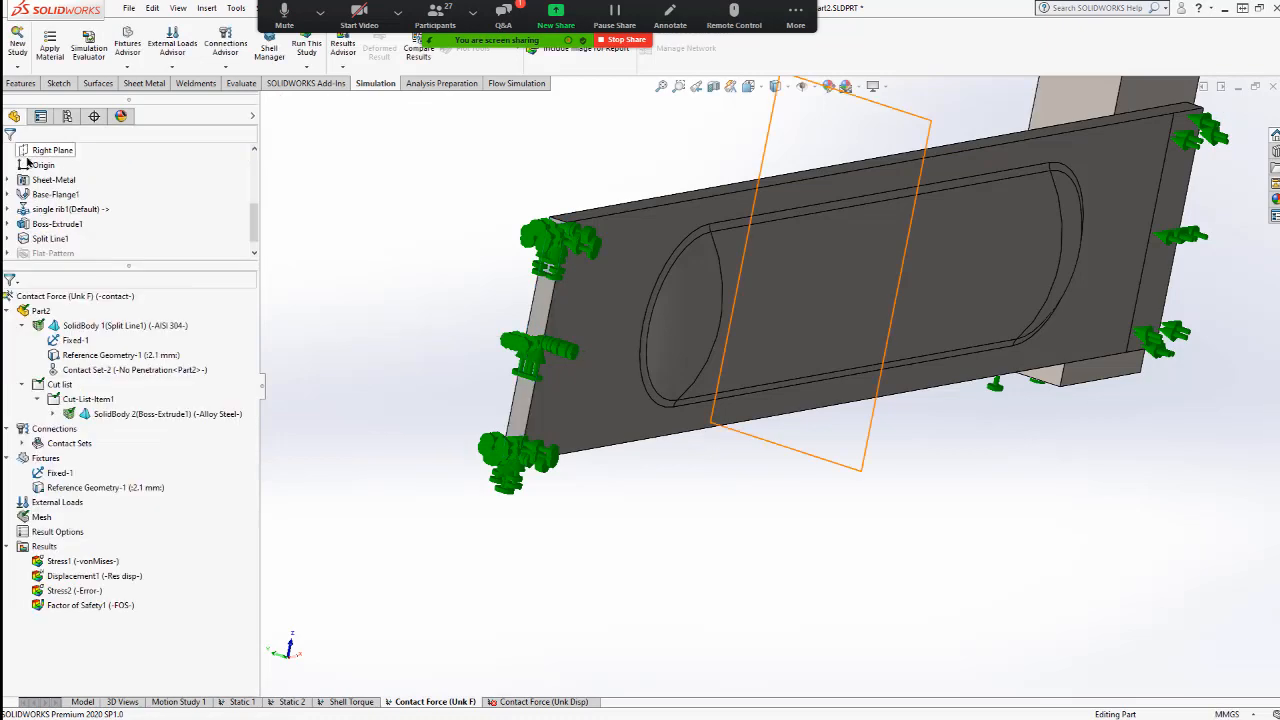
- Display the Stress1 von Mises plot and examine the stress where the plate's free end meets the block
{"action": "middle_click_drag", "start_coordinate": [1132, 384], "coordinate": [909, 465]}
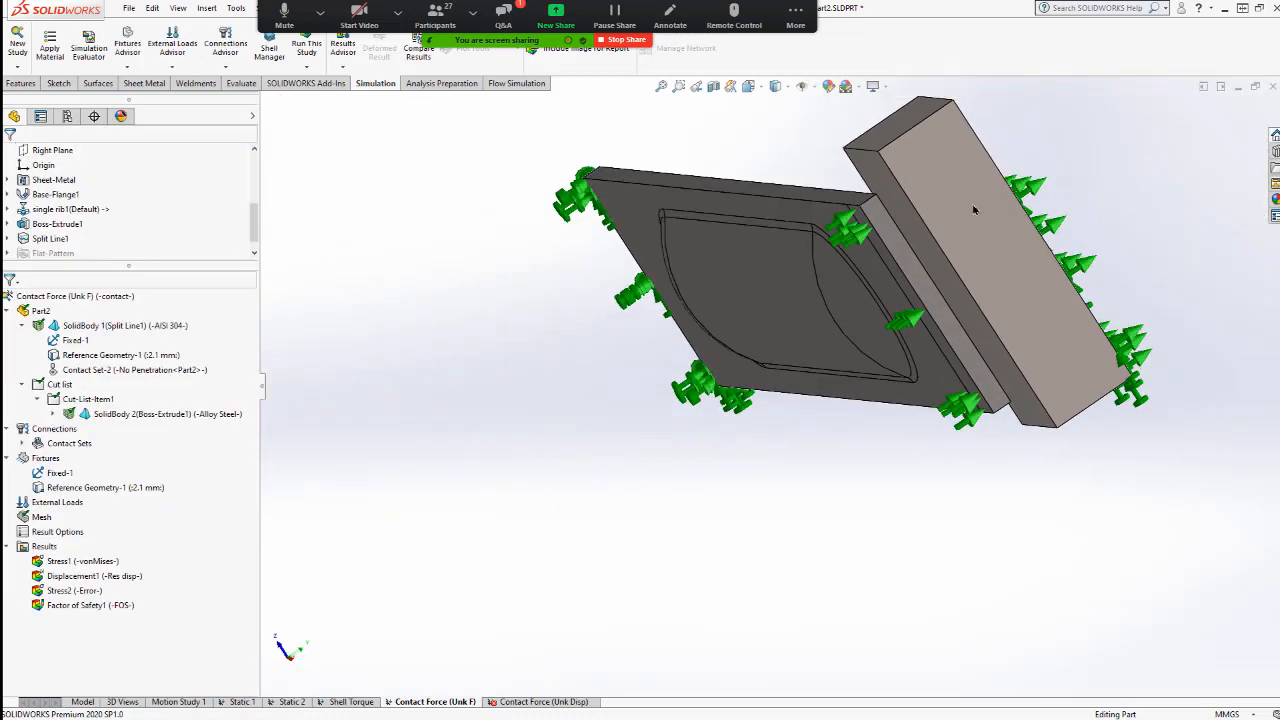
{"action": "left_click", "coordinate": [66, 561]}
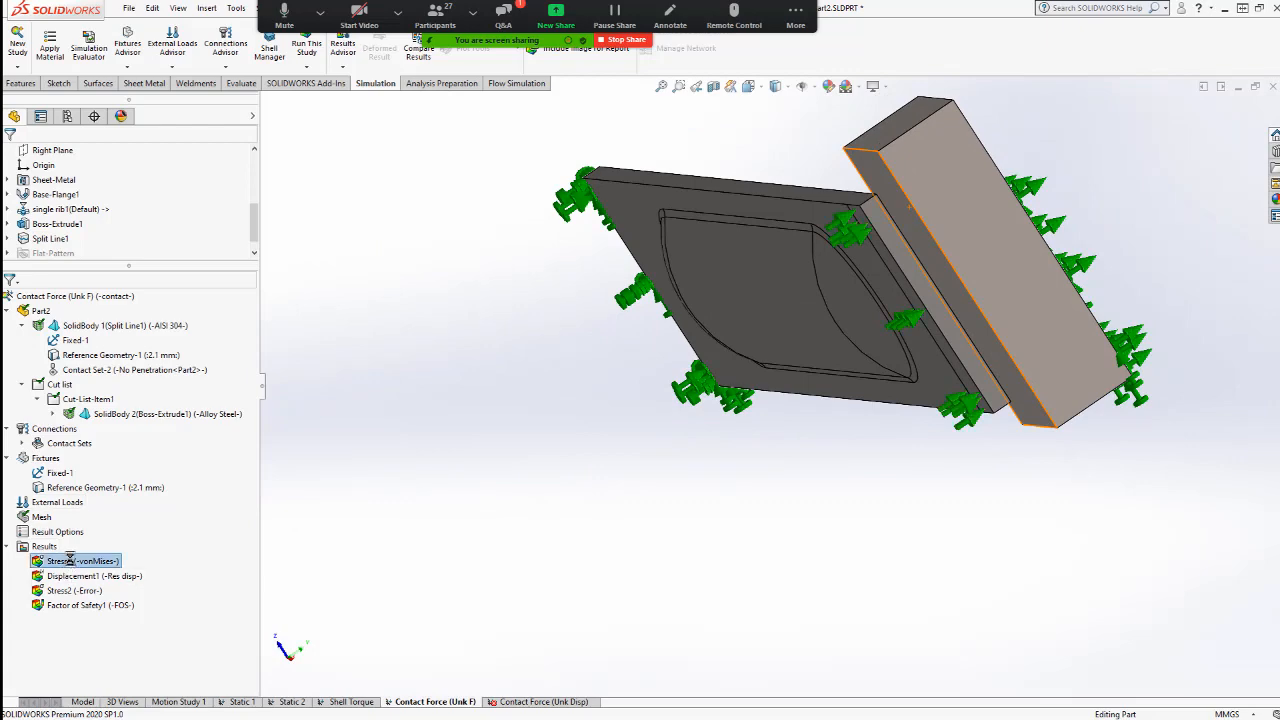
{"action": "double_click", "coordinate": [70, 562]}
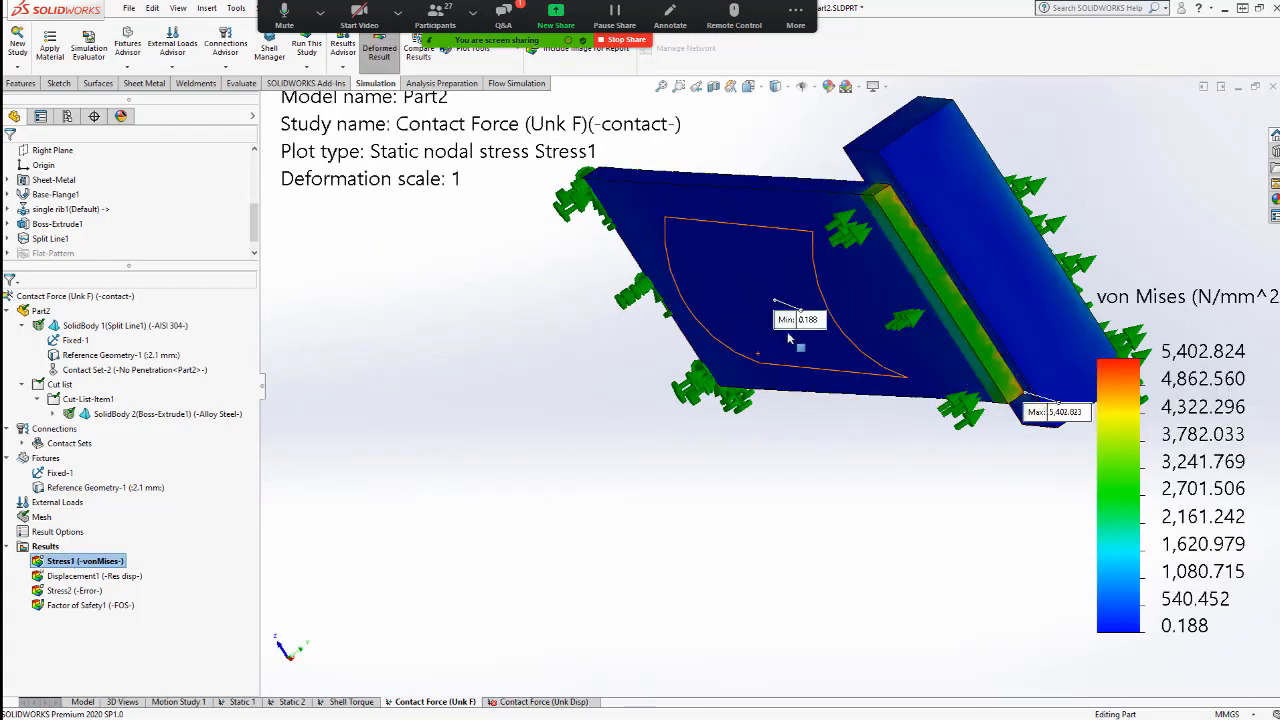
{"action": "middle_click_drag", "start_coordinate": [795, 314], "coordinate": [850, 282]}
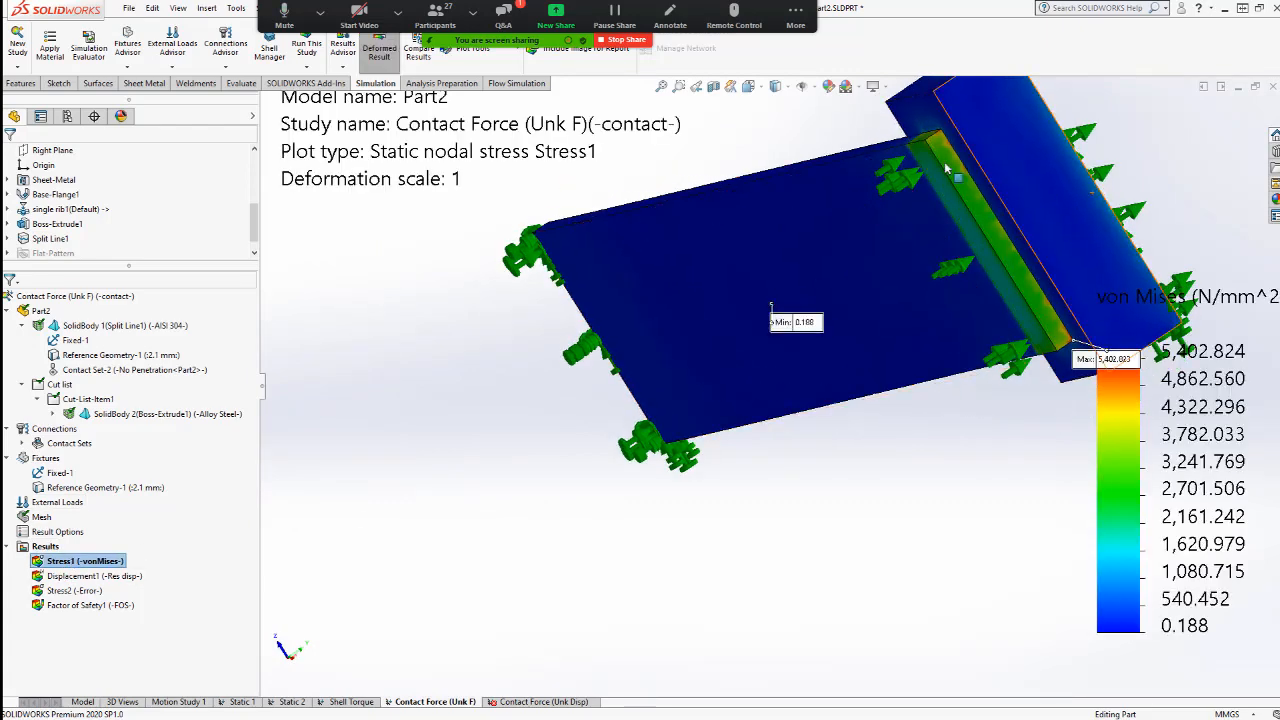
{"action": "scroll", "coordinate": [930, 210], "scroll_direction": "down", "scroll_amount": 5}
{"action": "middle_click_drag", "start_coordinate": [908, 216], "coordinate": [914, 198]}
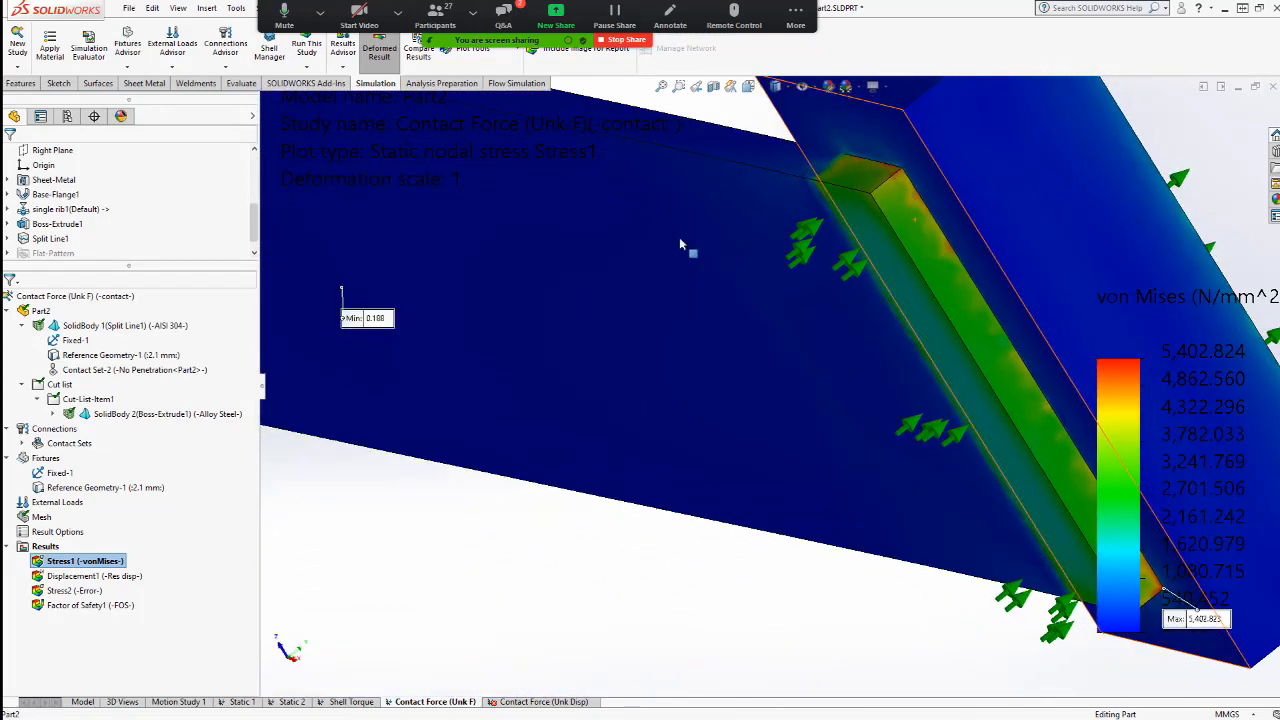
- Display the Displacement1 plot to examine the plate's deflection at the block, and return to the Stress1 plot
{"action": "double_click", "coordinate": [127, 578]}
{"action": "key", "text": "f"}
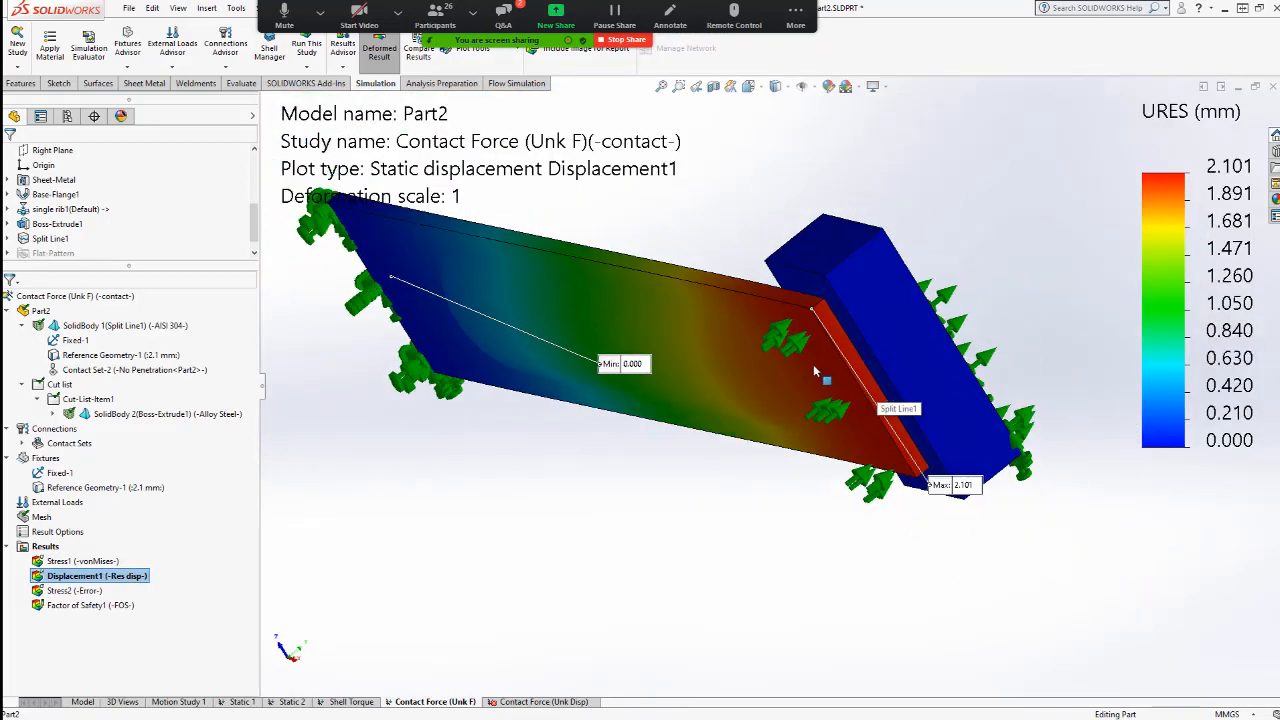
{"action": "middle_click_drag", "start_coordinate": [815, 372], "coordinate": [809, 342]}
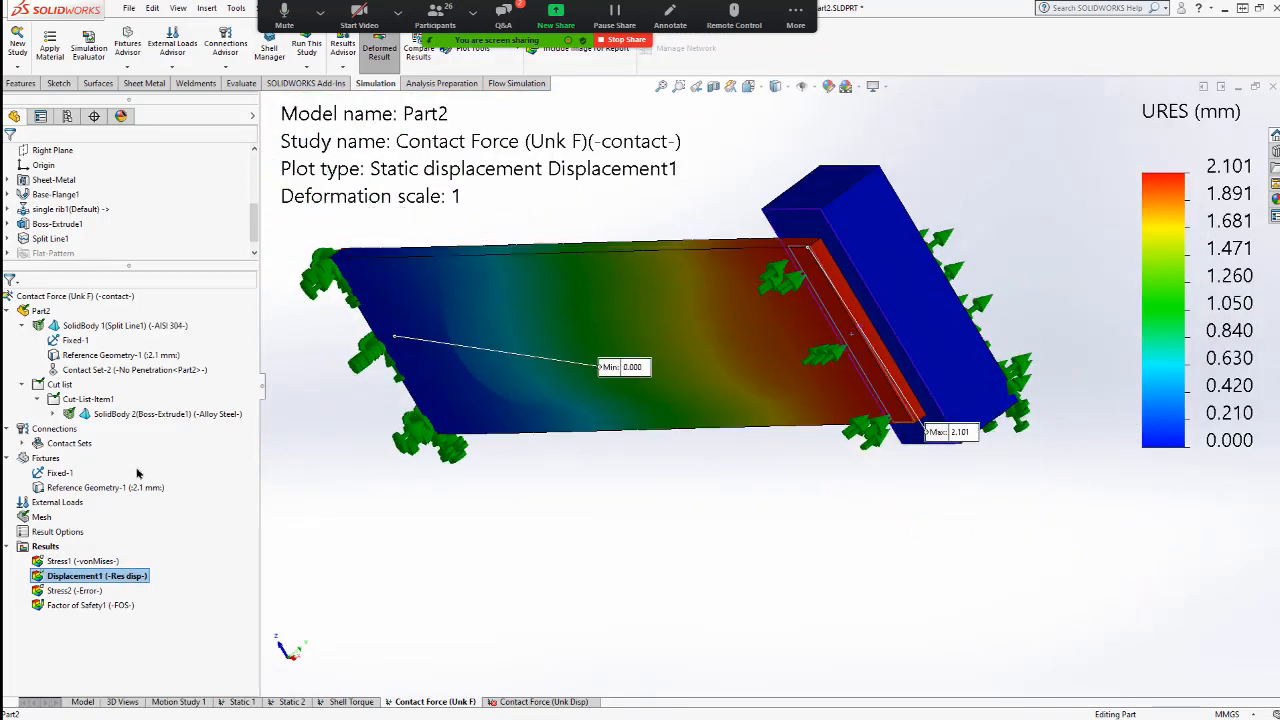
{"action": "double_click", "coordinate": [76, 560]}
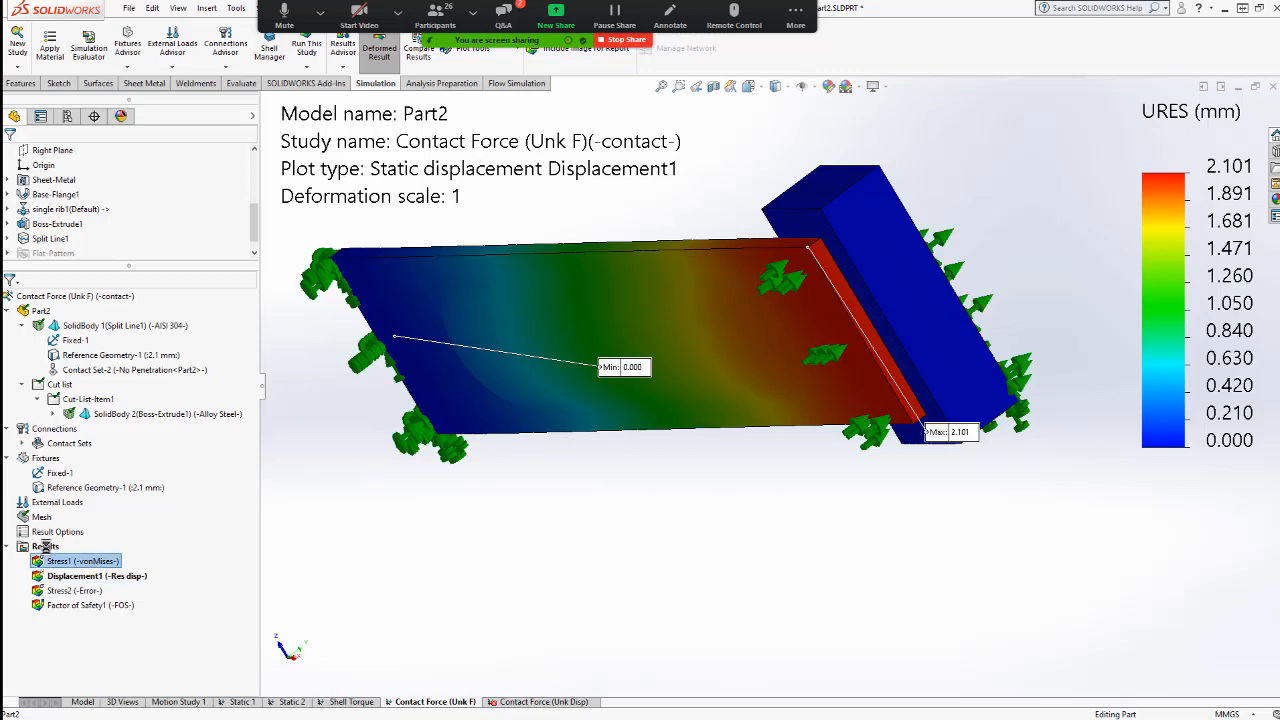
- List the contact/friction force on the block's face that meets the plate, and move its callout clear of the model
{"action": "right_click", "coordinate": [44, 547]}
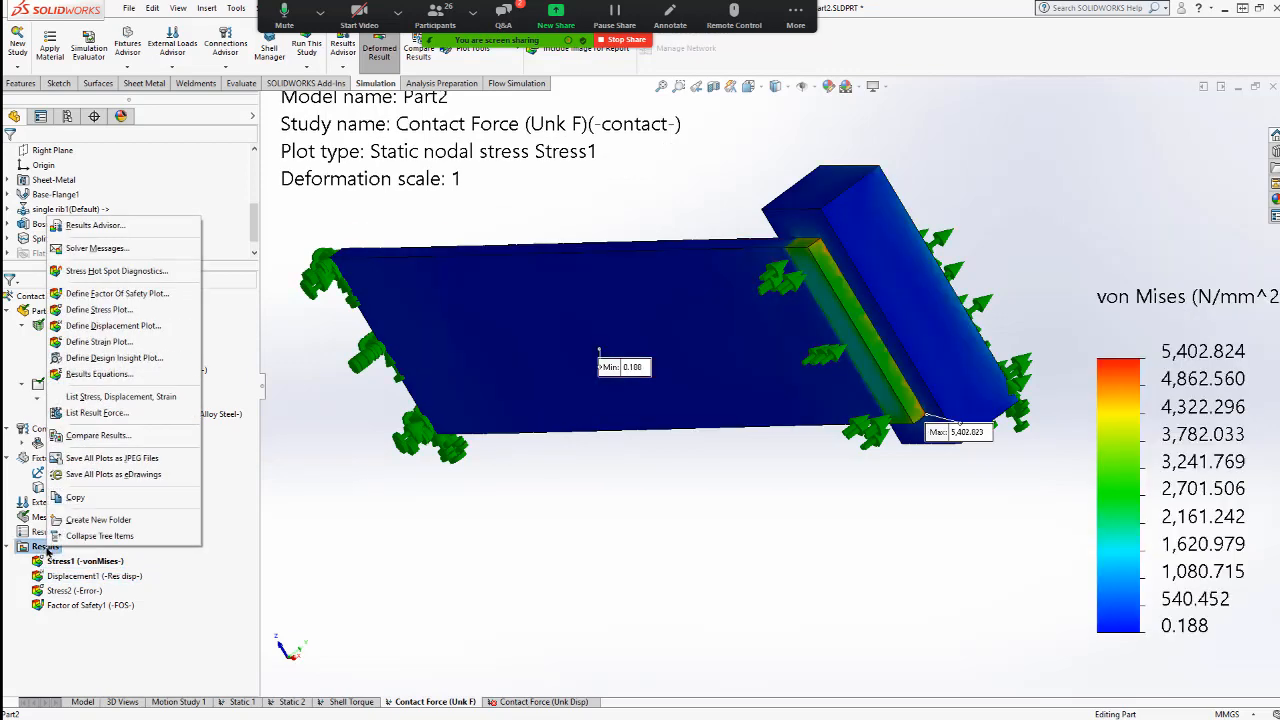
{"action": "left_click", "coordinate": [106, 415]}
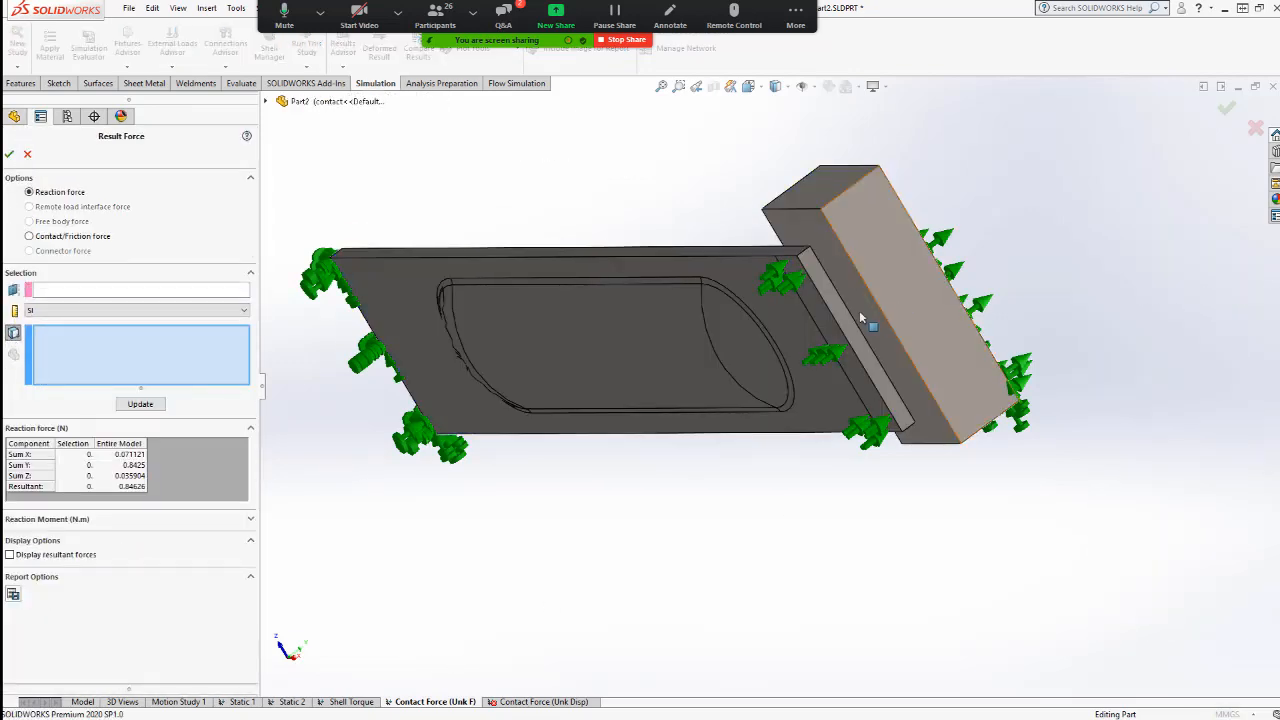
{"action": "left_click", "coordinate": [858, 318]}
{"action": "left_click", "coordinate": [137, 405]}
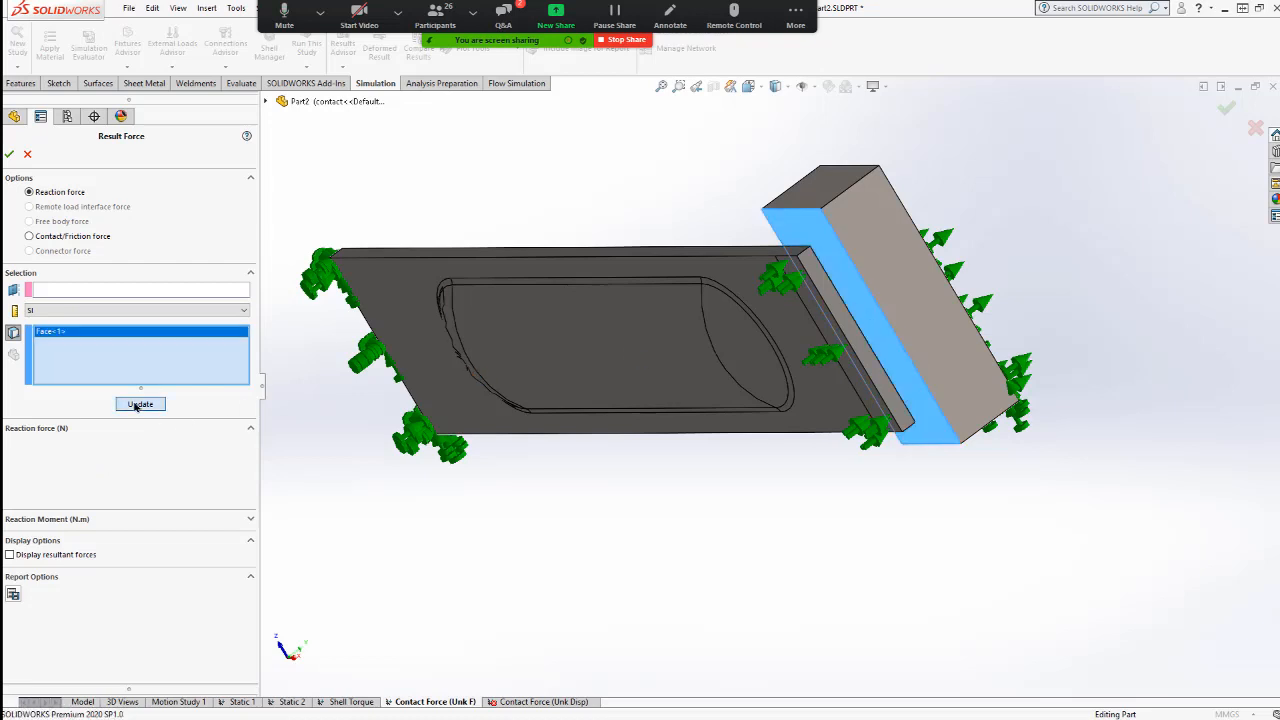
{"action": "left_click", "coordinate": [90, 238]}
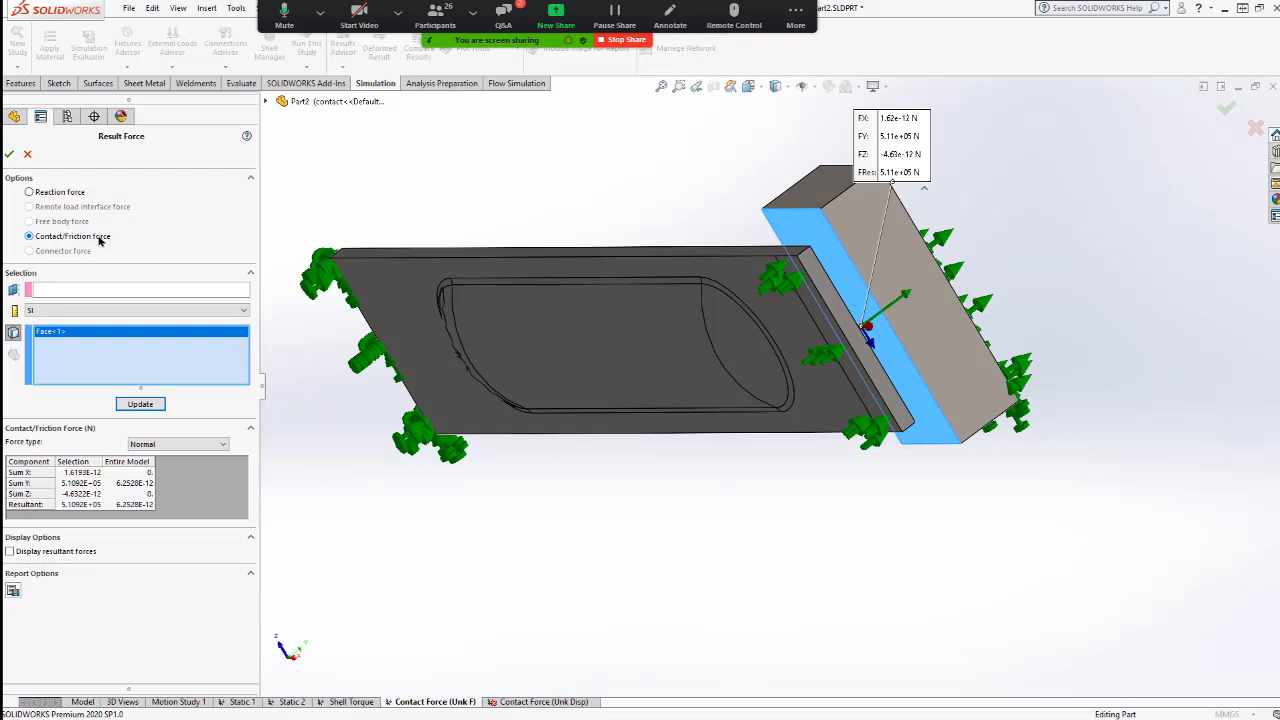
{"action": "left_click", "coordinate": [64, 193]}
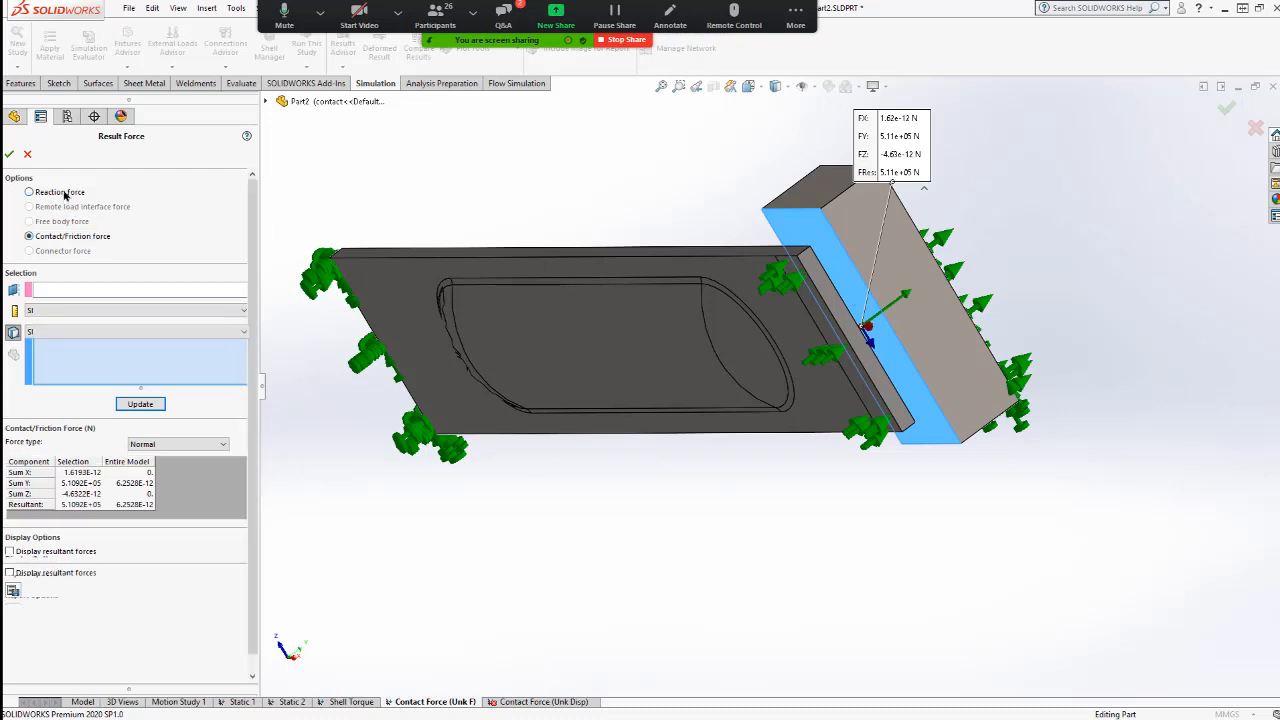
{"action": "left_click", "coordinate": [90, 237]}
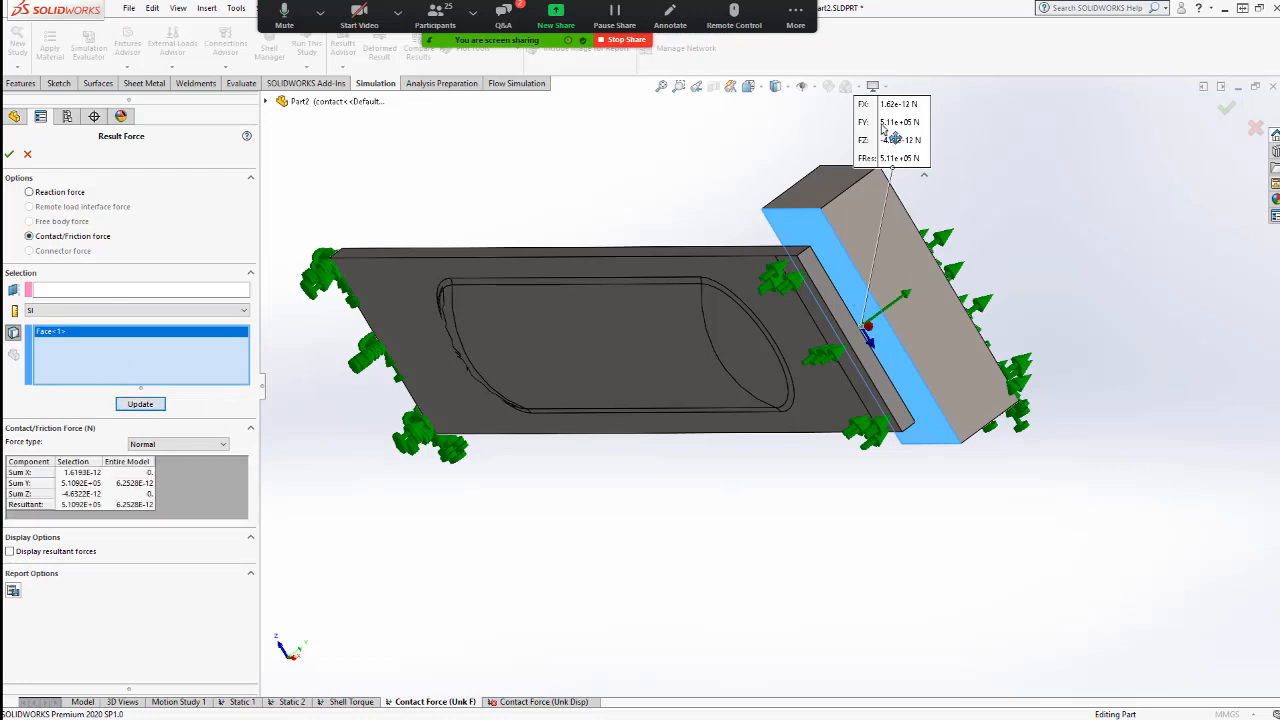
{"action": "left_click_drag", "start_coordinate": [895, 137], "coordinate": [995, 516]}
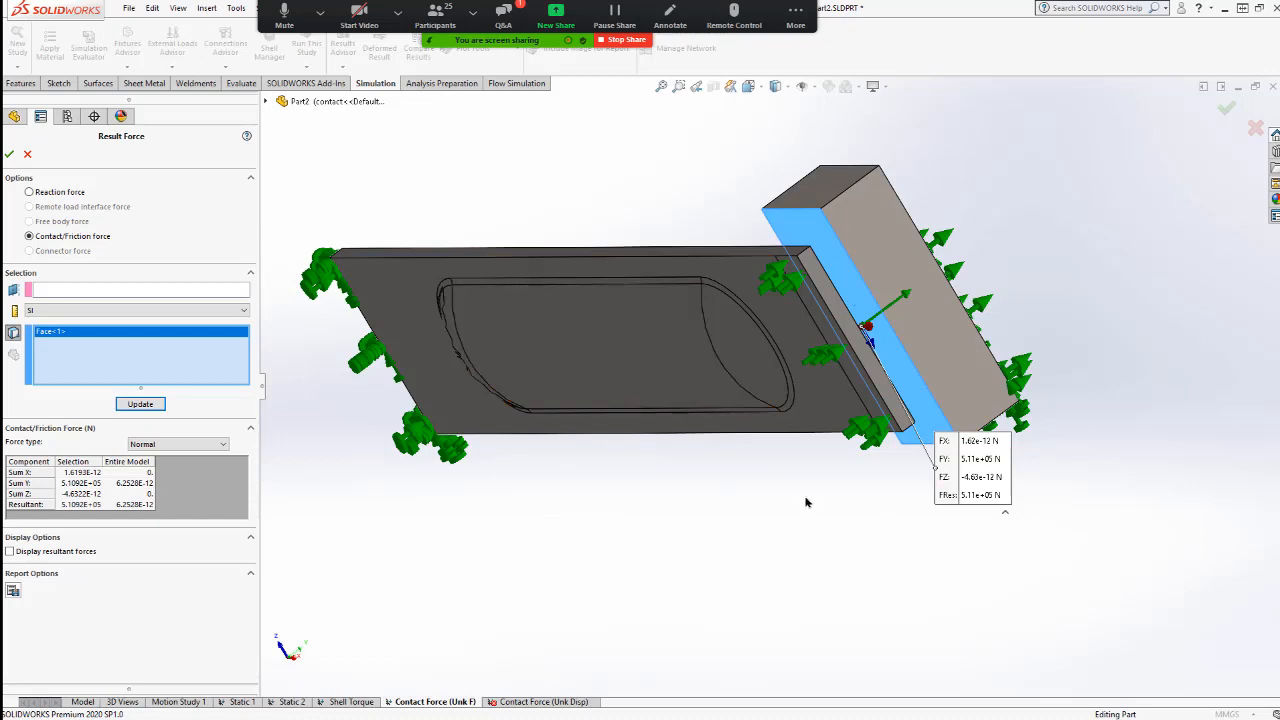
- Clear the selection and check the contact/friction force on the plate's back face at the free end
{"action": "right_click", "coordinate": [141, 370]}
{"action": "left_click", "coordinate": [200, 373]}
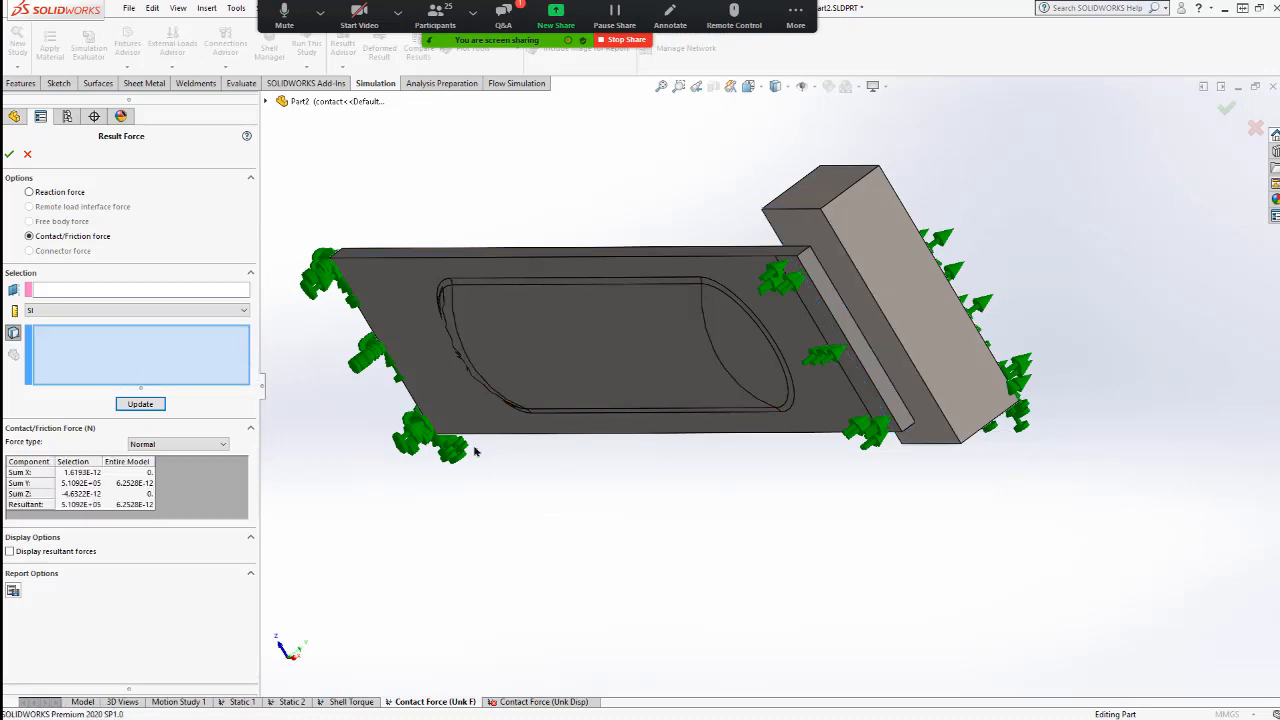
{"action": "middle_click_drag", "start_coordinate": [894, 309], "coordinate": [835, 332]}
{"action": "scroll", "coordinate": [600, 390], "scroll_direction": "down", "scroll_amount": 5}
{"action": "left_click", "coordinate": [583, 387]}
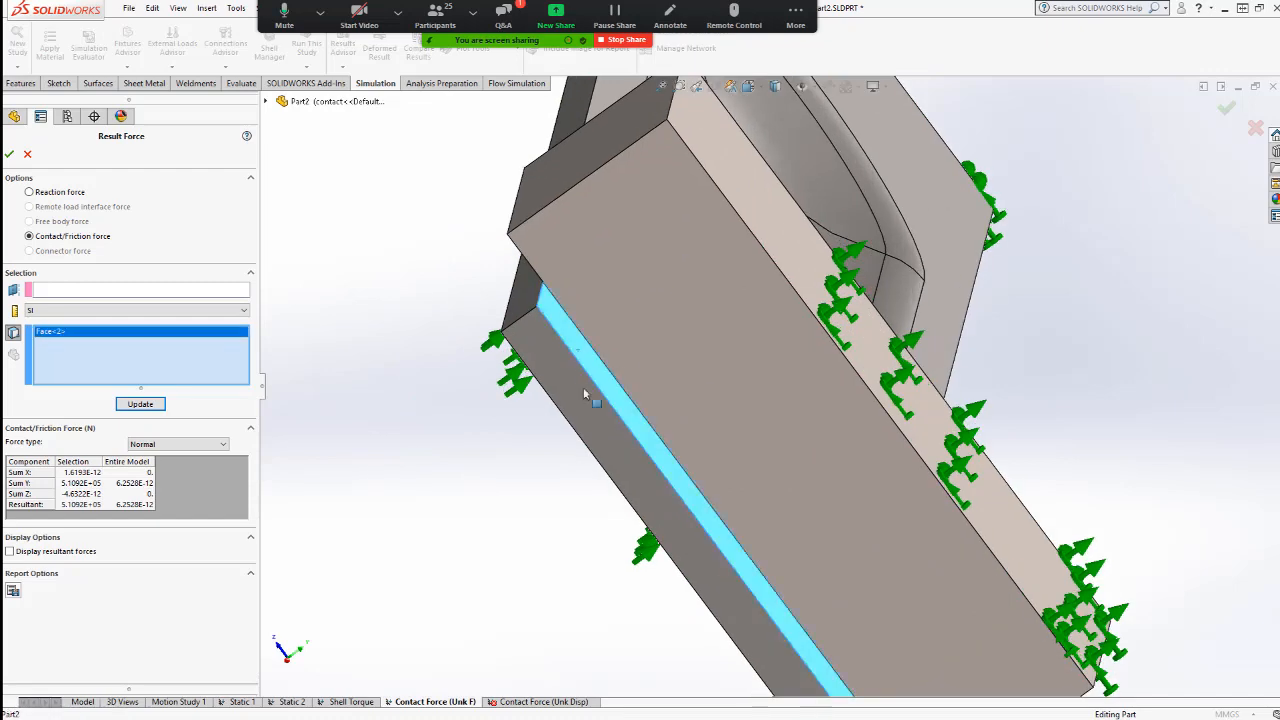
{"action": "left_click", "coordinate": [141, 404]}
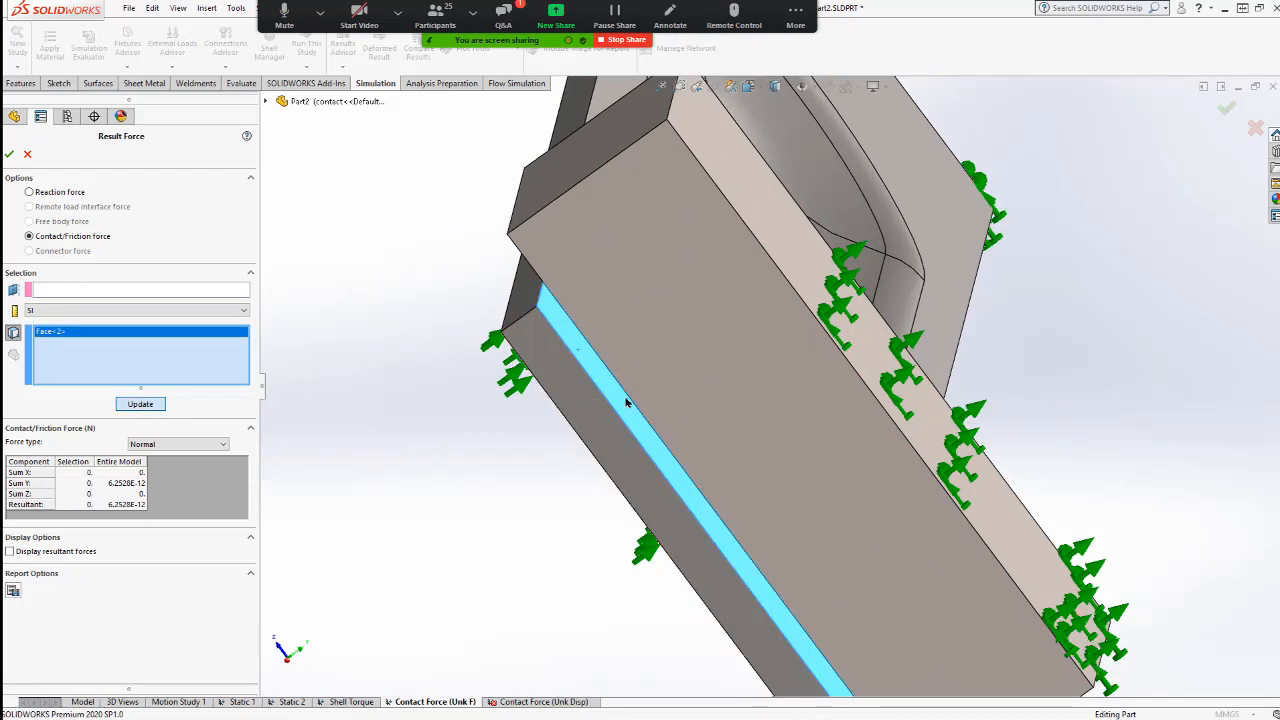
- Switch the listing to reaction force for the same plate face and close it
{"action": "scroll", "coordinate": [626, 402], "scroll_direction": "up", "scroll_amount": 5}
{"action": "middle_click_drag", "start_coordinate": [629, 383], "coordinate": [684, 361]}
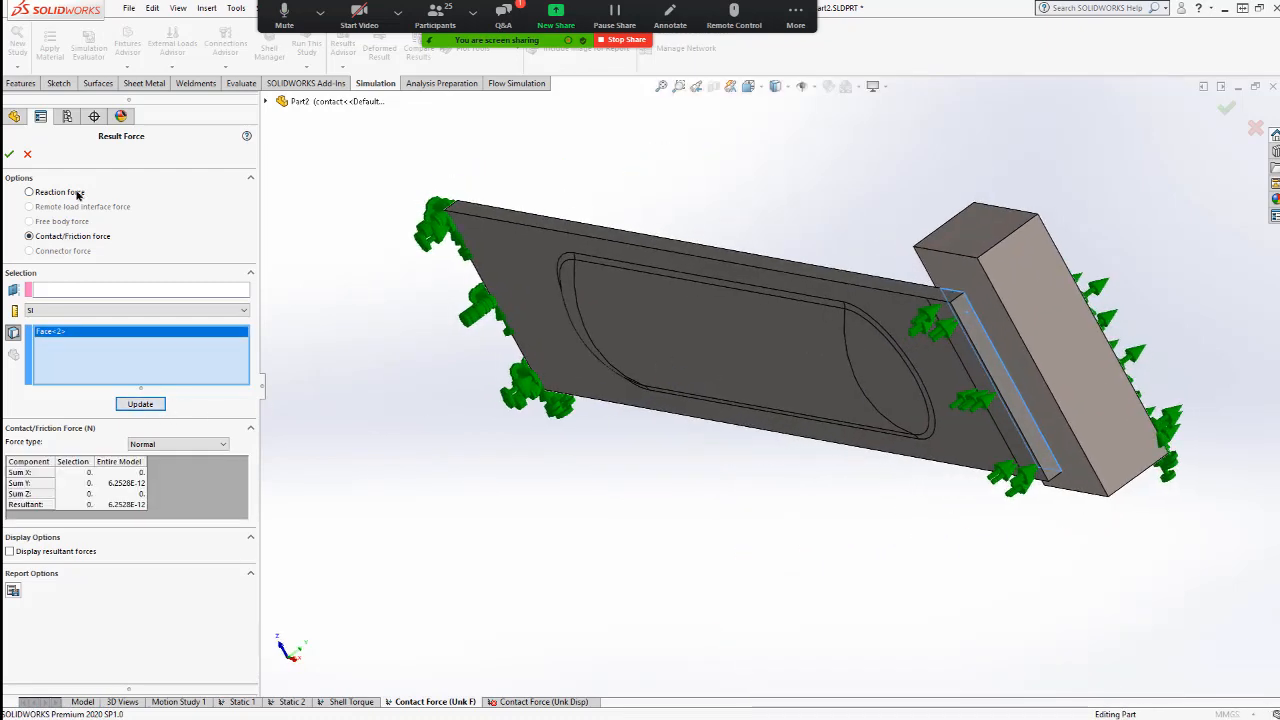
{"action": "left_click", "coordinate": [76, 193]}
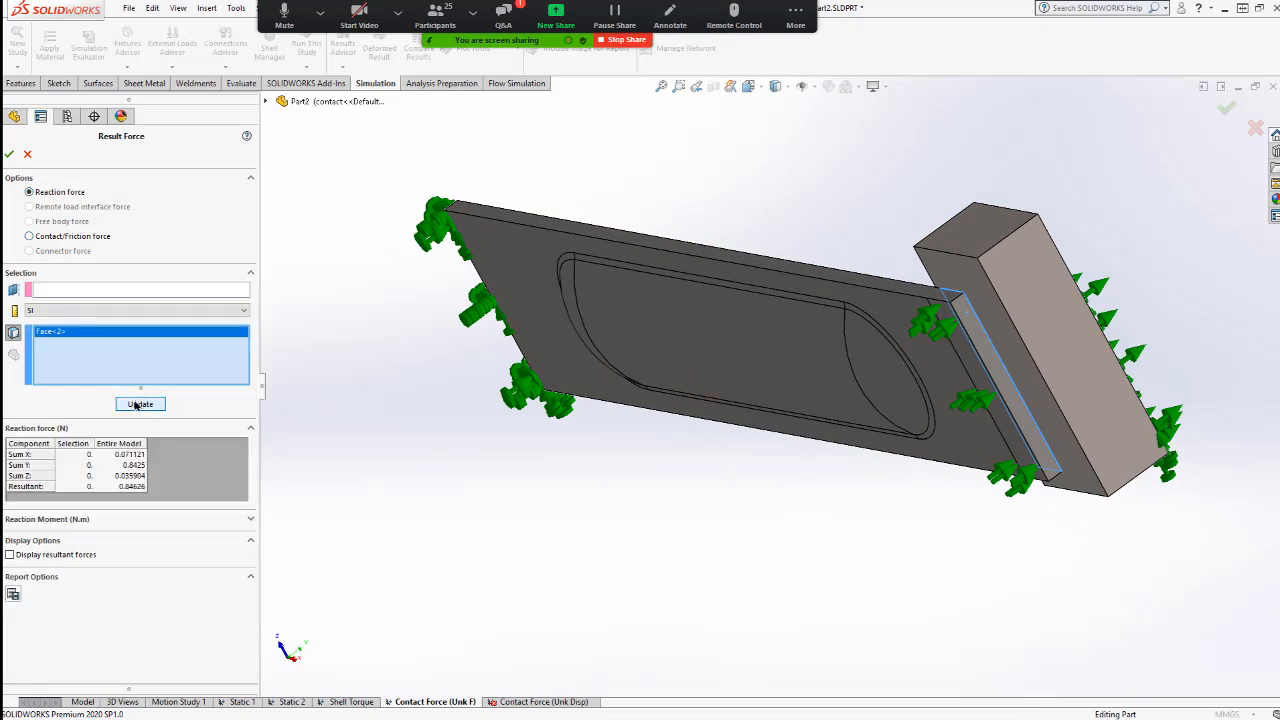
{"action": "left_click", "coordinate": [27, 155]}
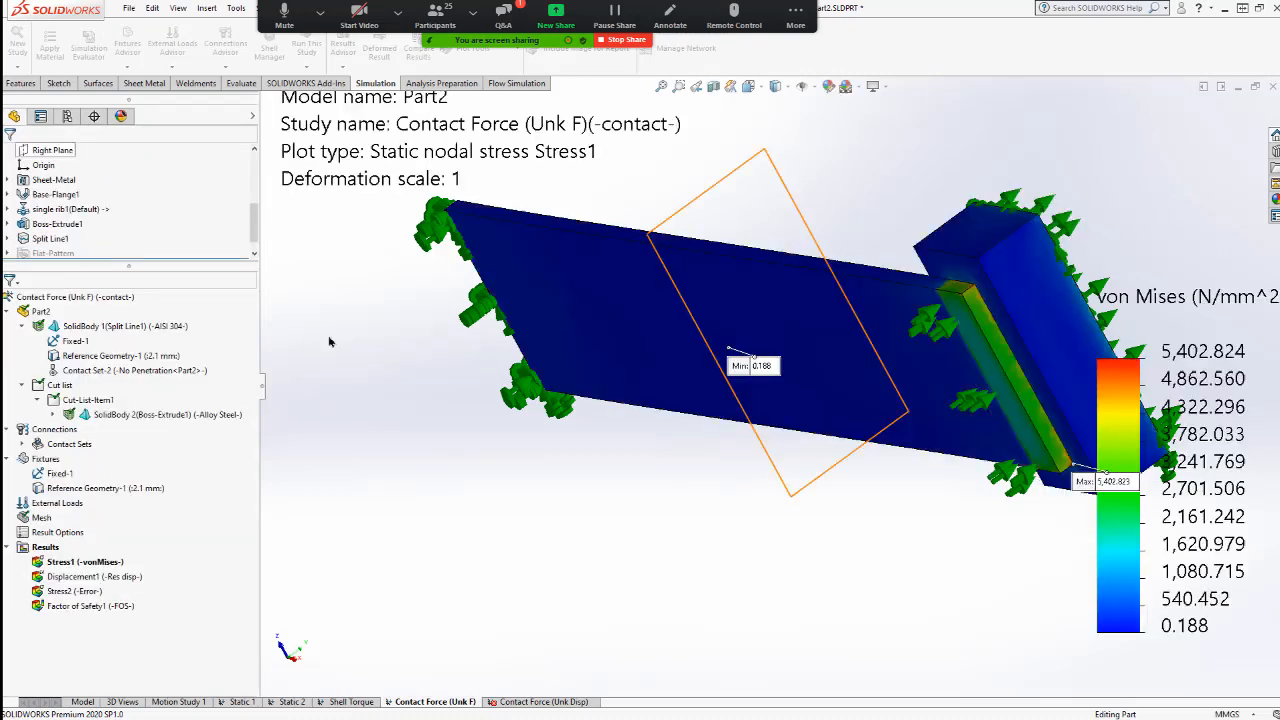
- Examine the von Mises stress distribution on the plate's free end and the block from both sides
{"action": "scroll", "coordinate": [737, 355], "scroll_direction": "down", "scroll_amount": 5}
{"action": "scroll", "coordinate": [769, 285], "scroll_direction": "up", "scroll_amount": 5}
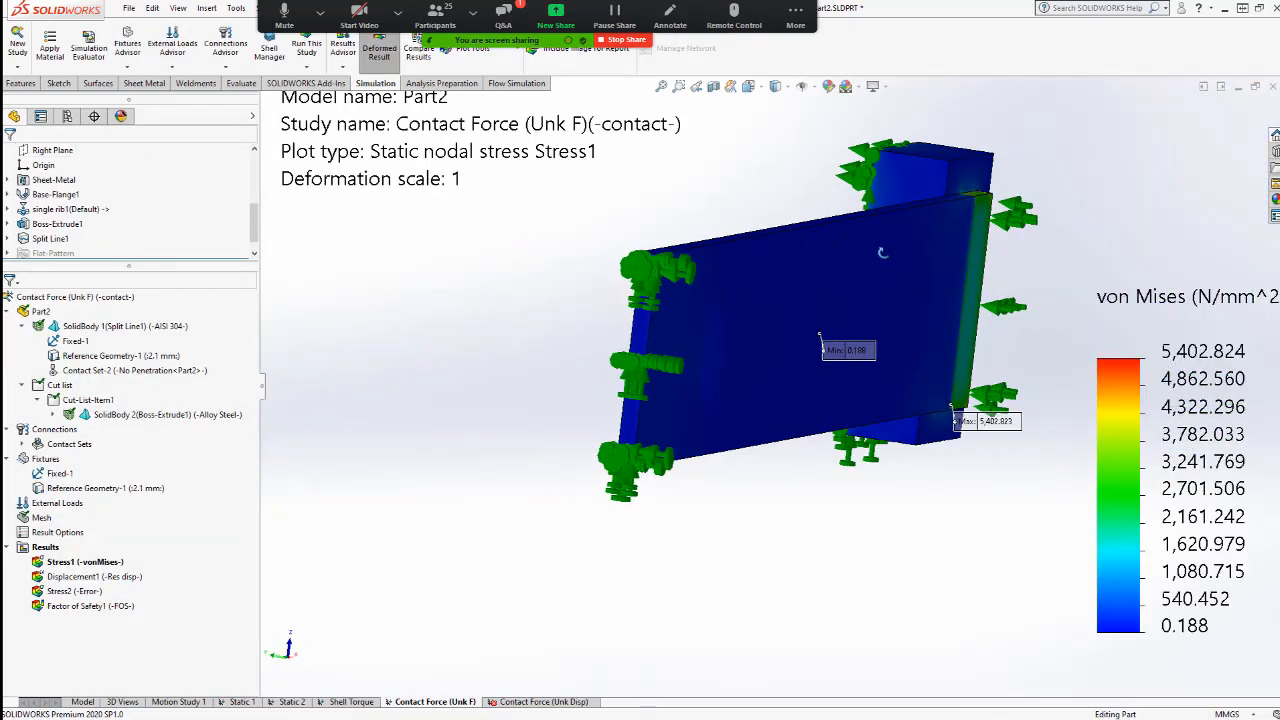
{"action": "scroll", "coordinate": [842, 283], "scroll_direction": "down", "scroll_amount": 2}
{"action": "middle_click_drag", "start_coordinate": [842, 283], "coordinate": [683, 323]}
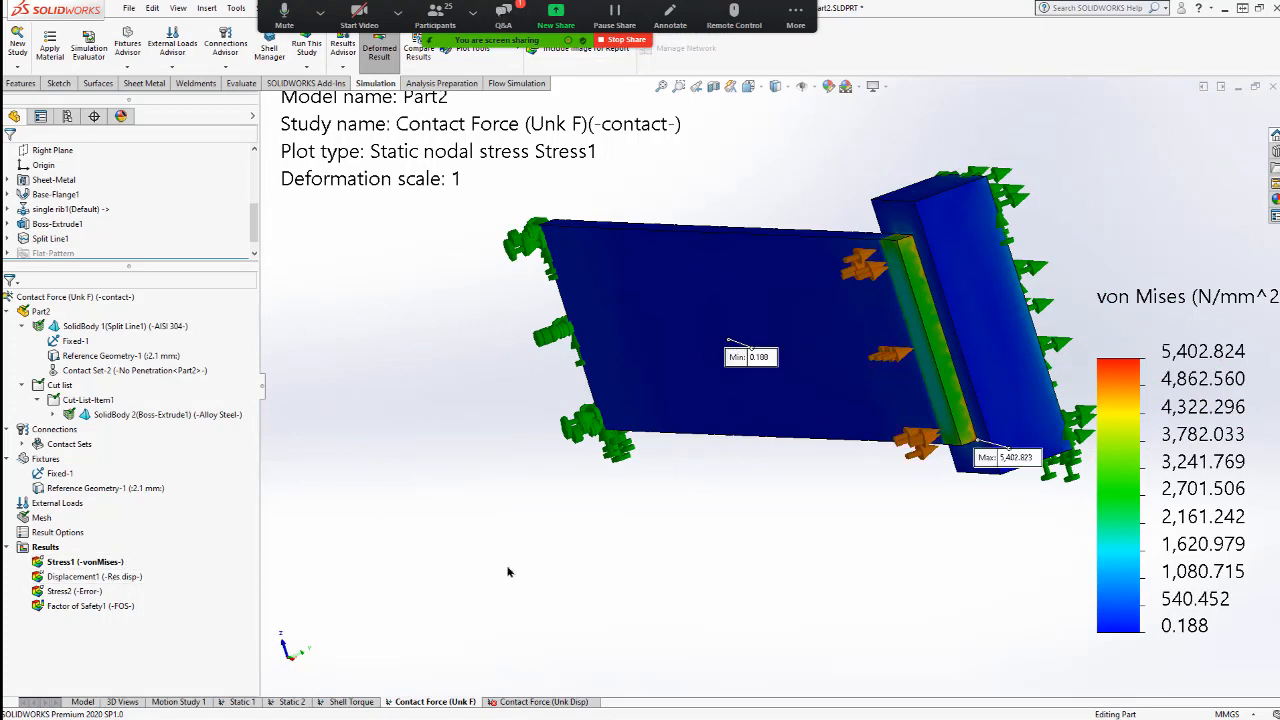
- Switch to the Contact Force (Unk Disp) study and unsuppress the Boss-Extrude1 block
{"action": "left_click", "coordinate": [537, 702]}
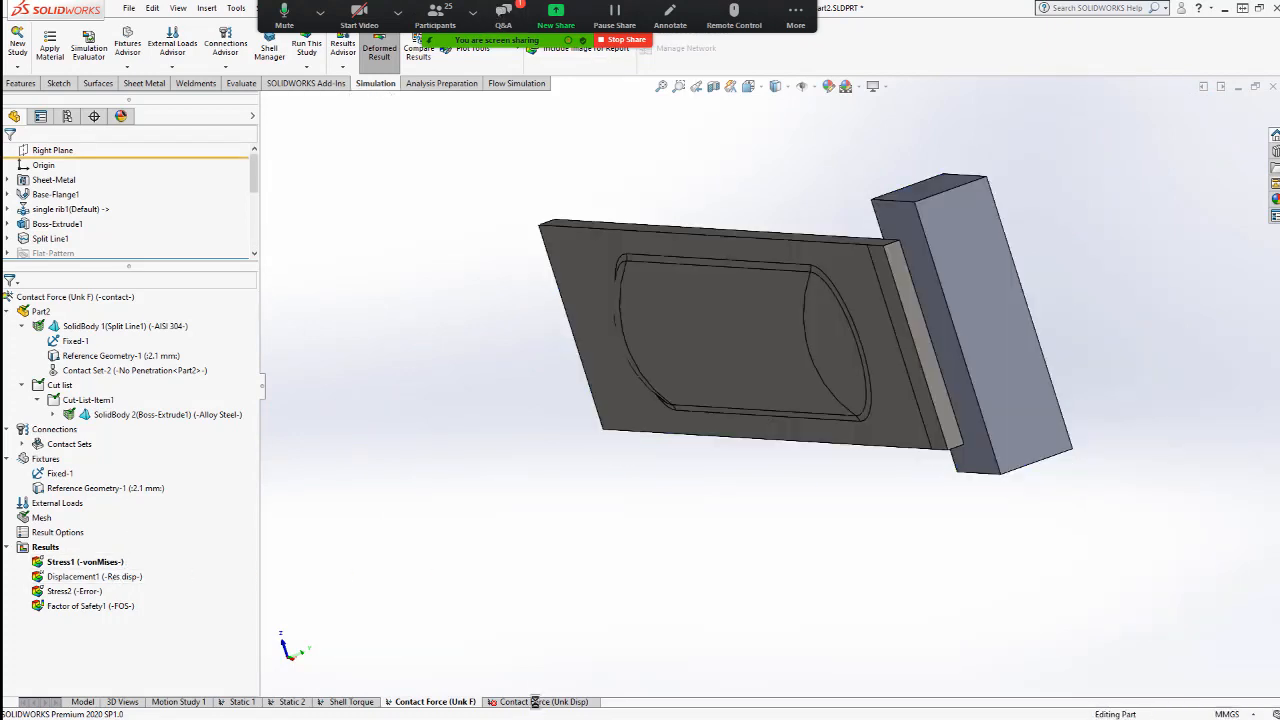
{"action": "scroll", "coordinate": [56, 215], "scroll_direction": "down", "scroll_amount": 1}
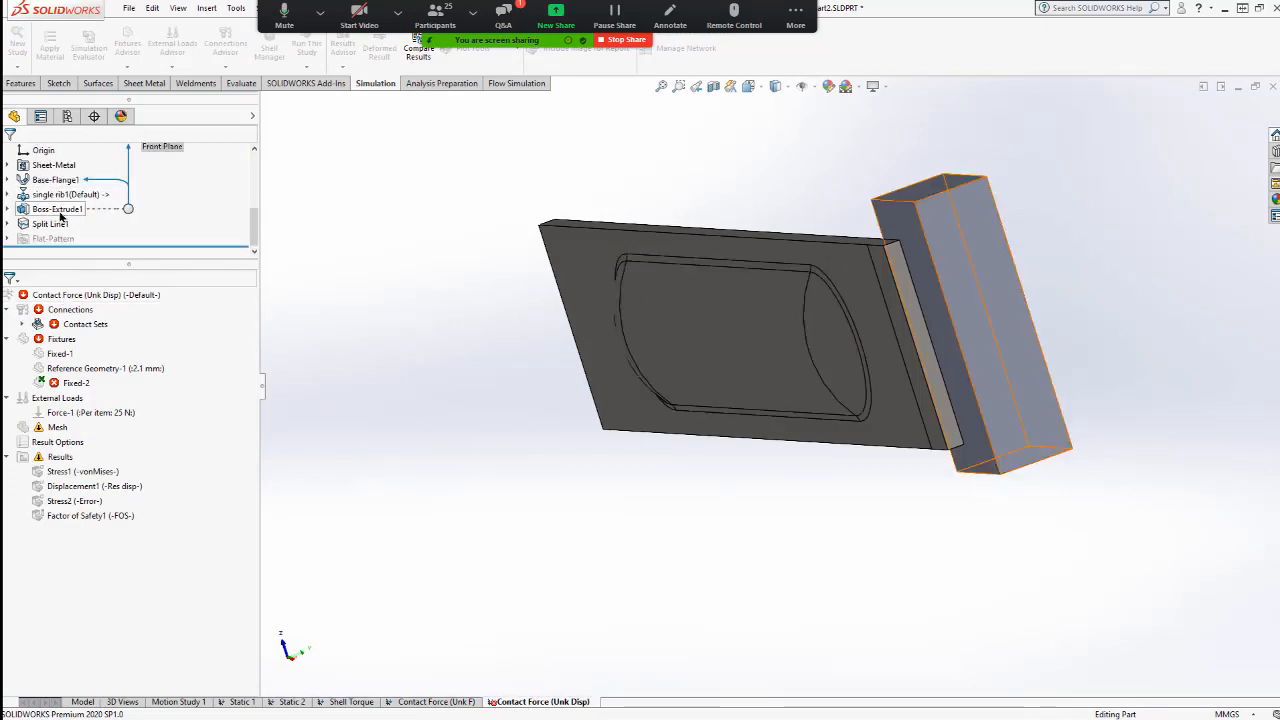
{"action": "right_click", "coordinate": [60, 294]}
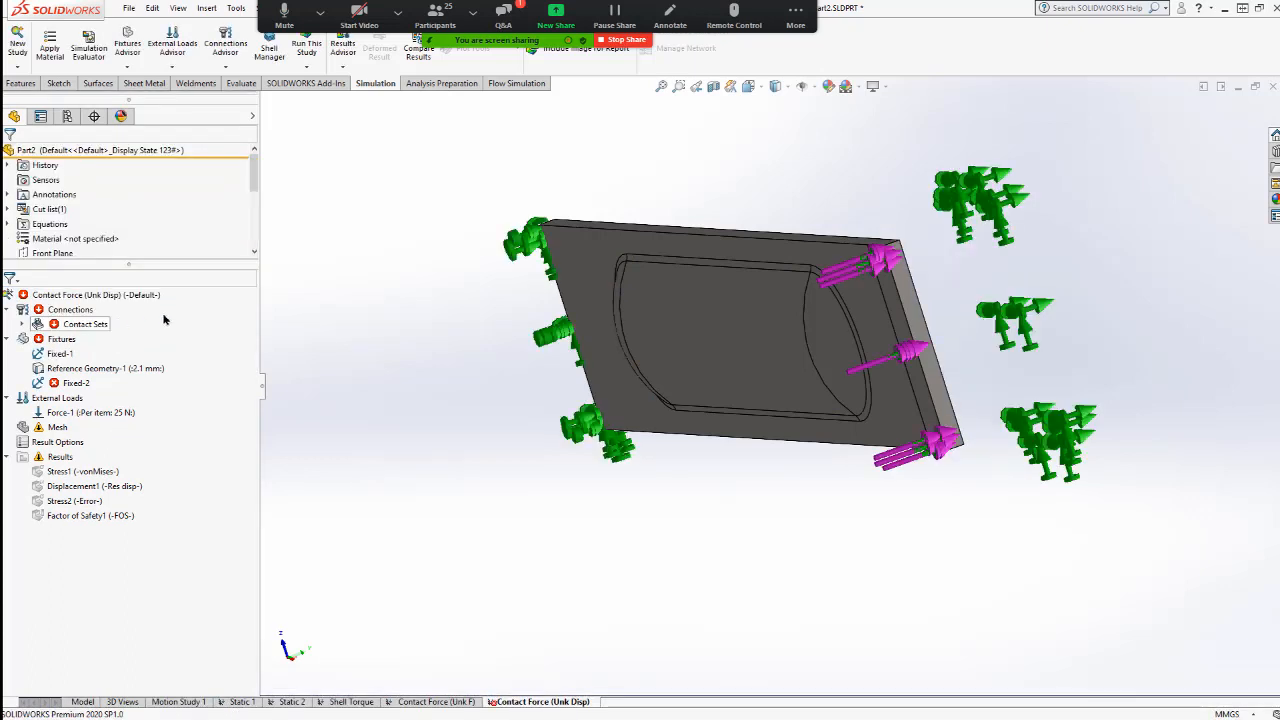
{"action": "middle_click_drag", "start_coordinate": [615, 377], "coordinate": [585, 350]}
{"action": "scroll", "coordinate": [130, 250], "scroll_direction": "down", "scroll_amount": 2}
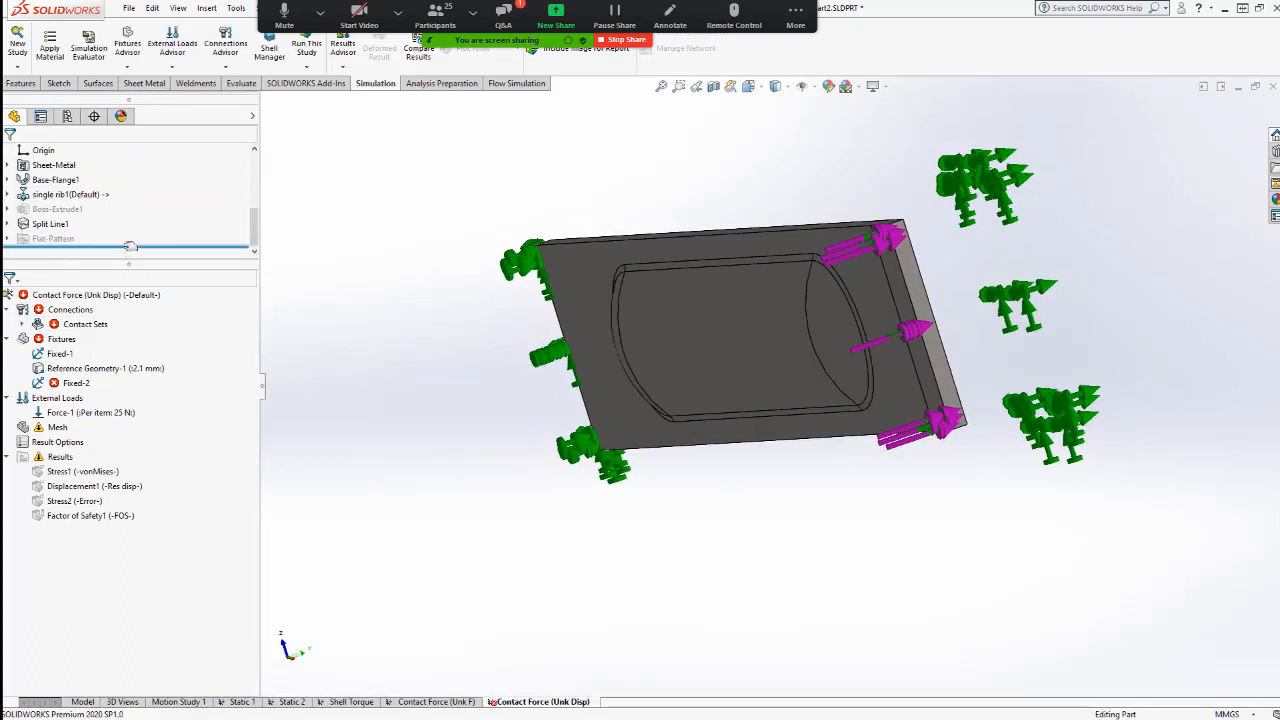
{"action": "right_click", "coordinate": [57, 209]}
{"action": "left_click", "coordinate": [98, 173]}
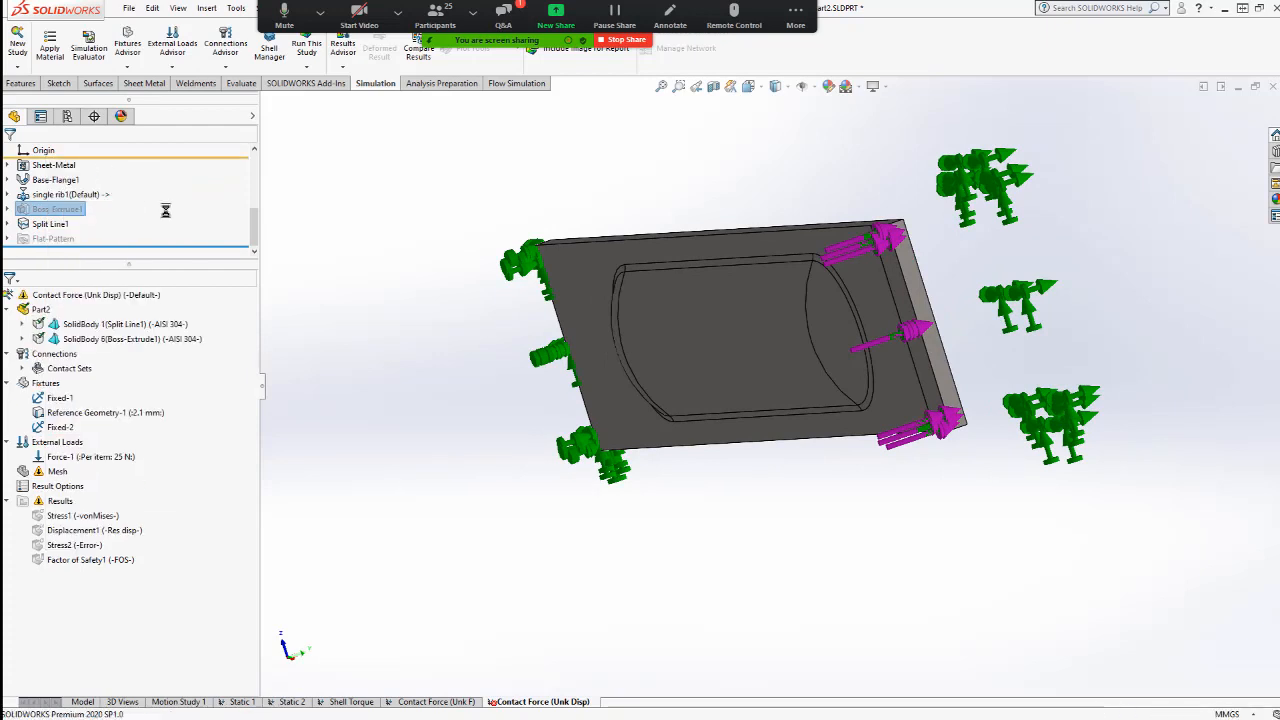
- Review the definition of the Reference Geometry-1 displacement fixture on the plate's free-end face and close it without changes
{"action": "middle_click_drag", "start_coordinate": [949, 486], "coordinate": [971, 488]}
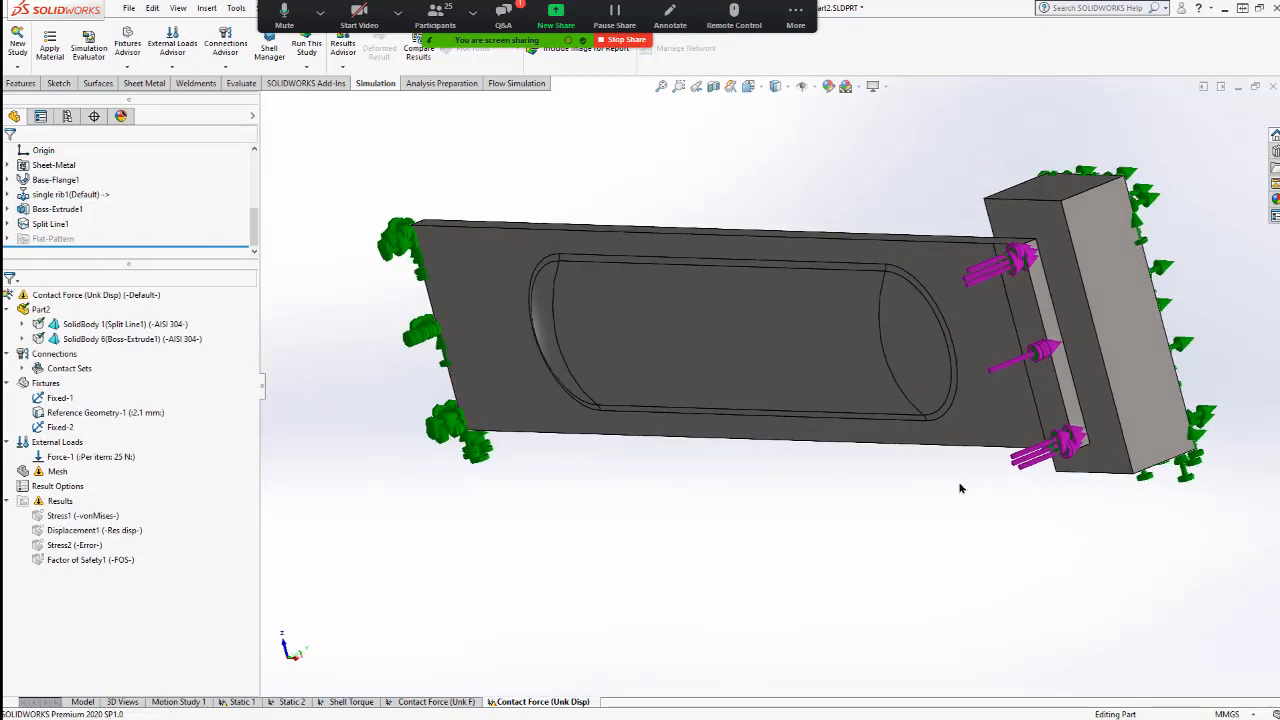
{"action": "right_click", "coordinate": [64, 413]}
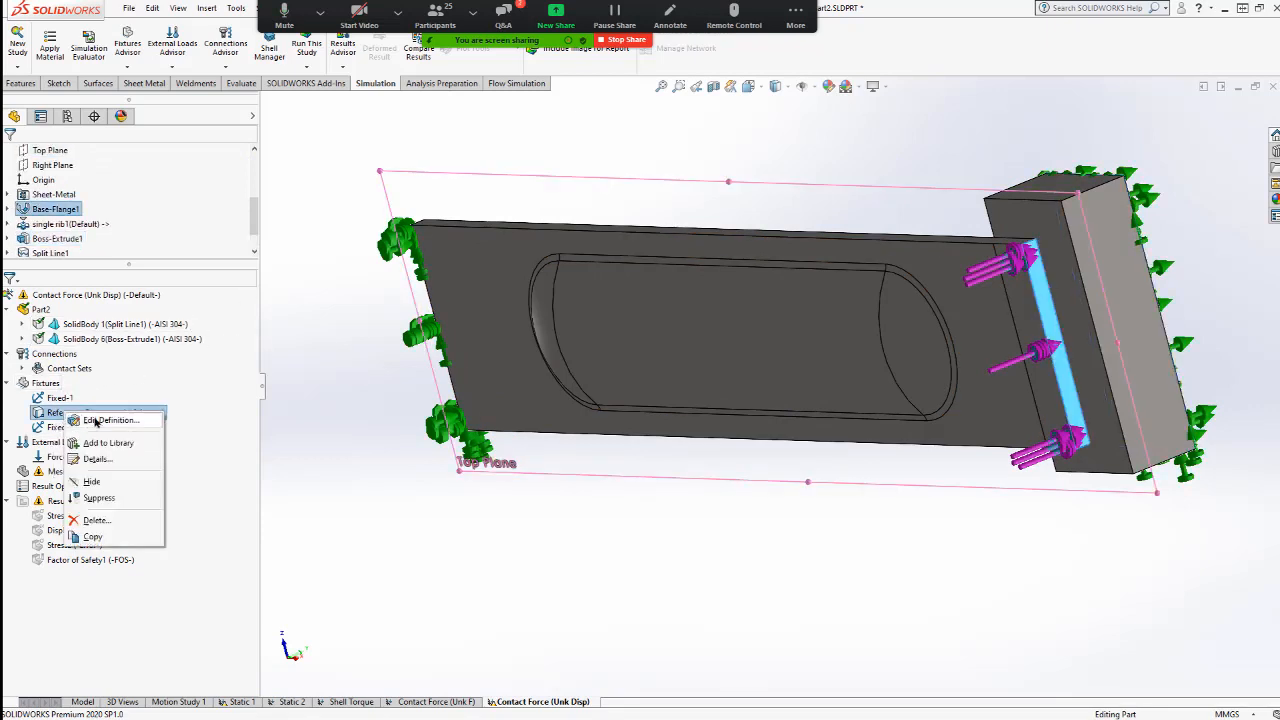
{"action": "left_click", "coordinate": [103, 421]}
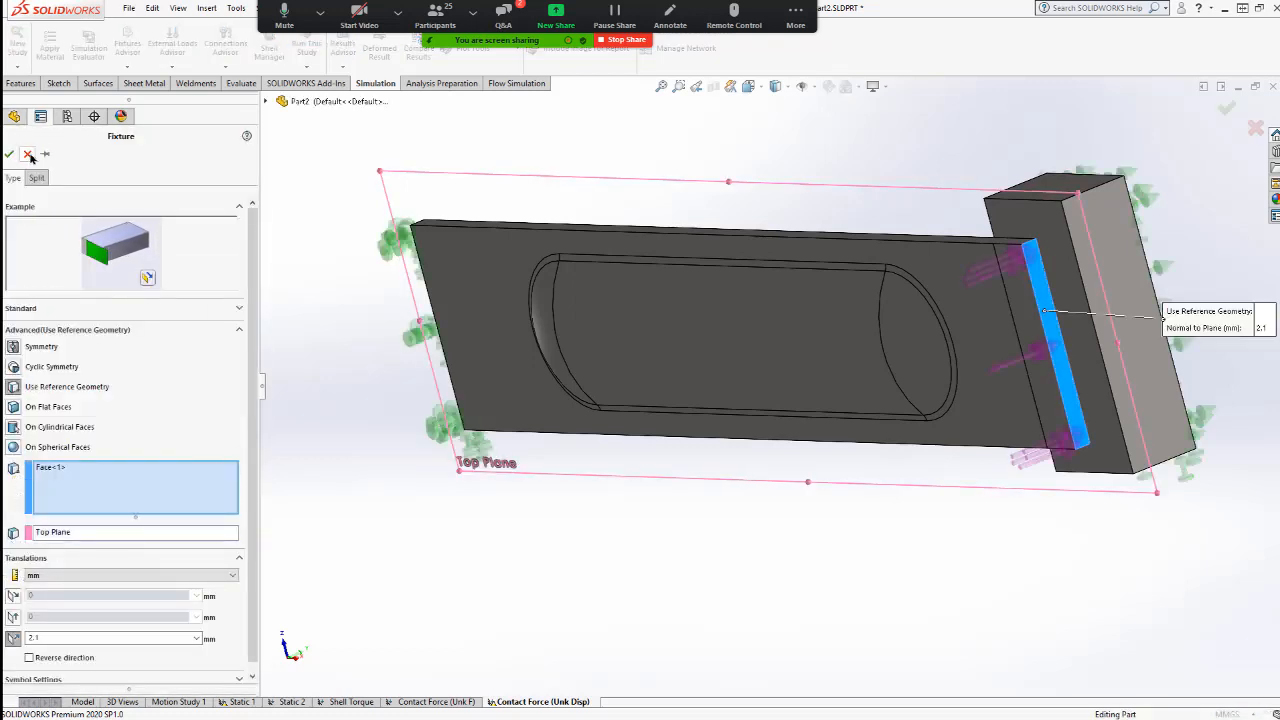
{"action": "left_click", "coordinate": [27, 154]}
- Run the Contact Force (Unk Disp) study and check the detailed solver progress while it solves
{"action": "right_click", "coordinate": [73, 296]}
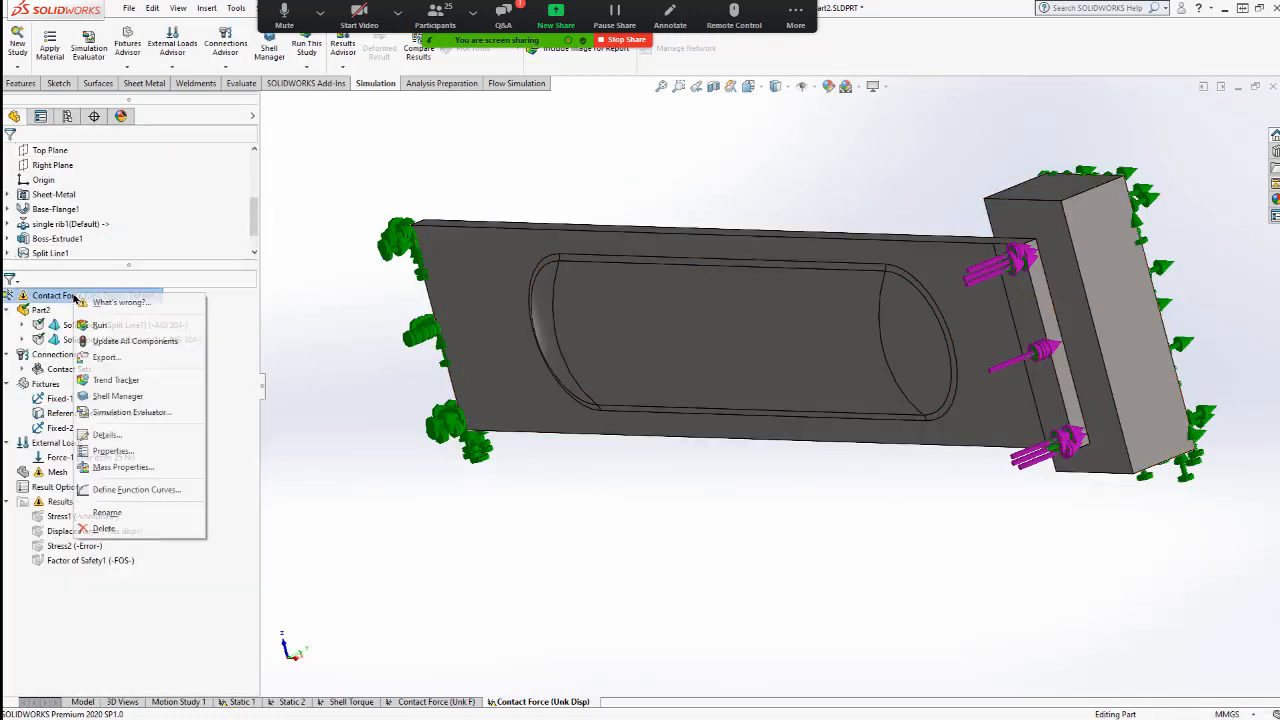
{"action": "left_click", "coordinate": [103, 328]}
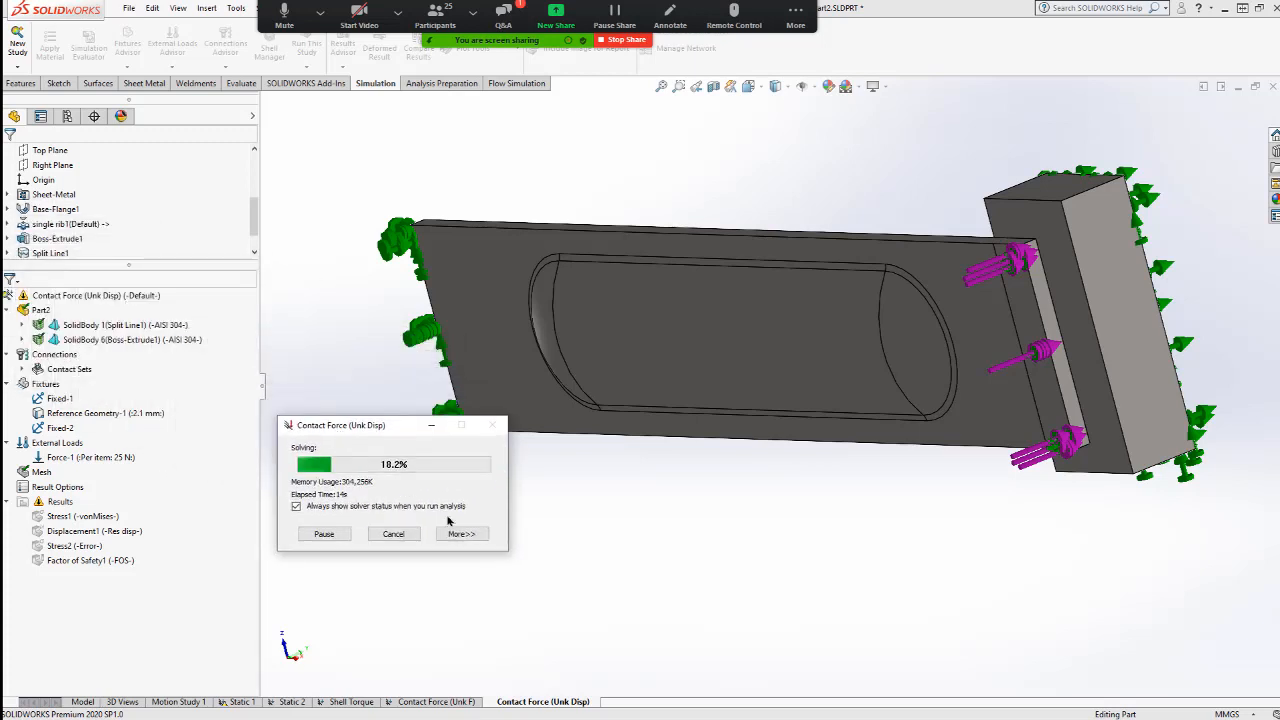
{"action": "left_click", "coordinate": [461, 533]}
{"action": "left_click_drag", "start_coordinate": [399, 426], "coordinate": [393, 248]}
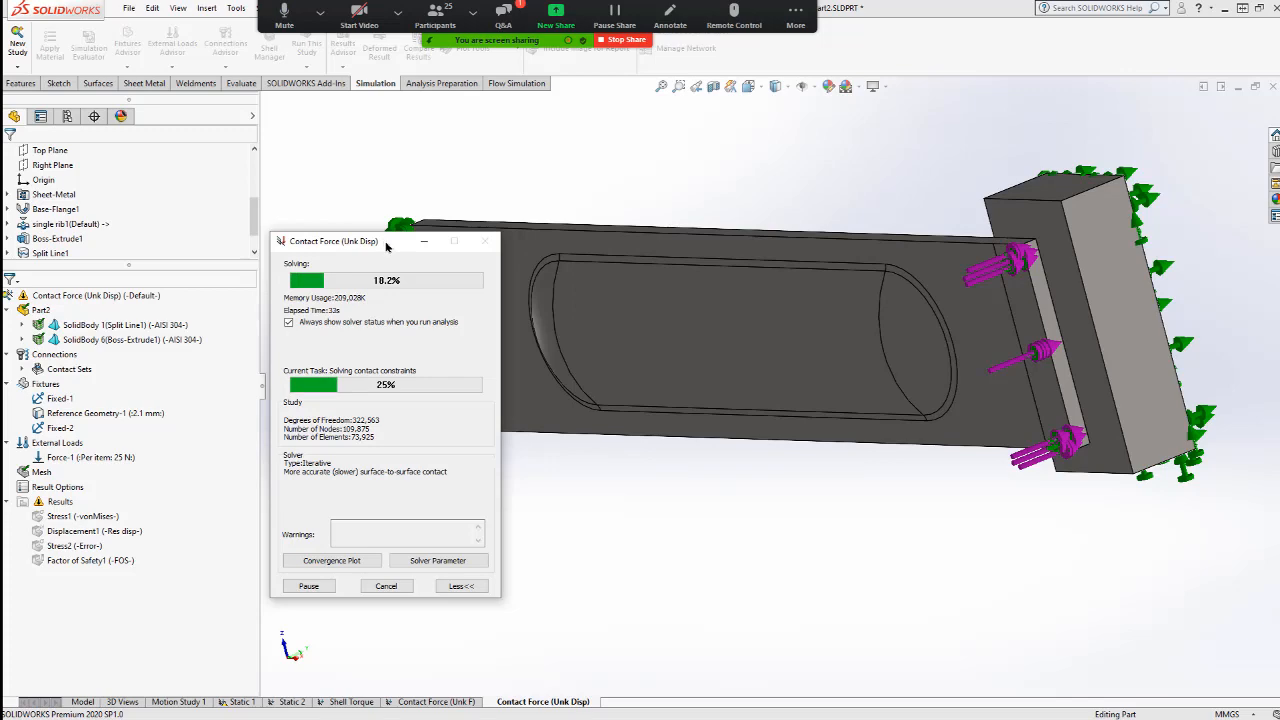
{"action": "left_click_drag", "start_coordinate": [383, 243], "coordinate": [295, 282]}
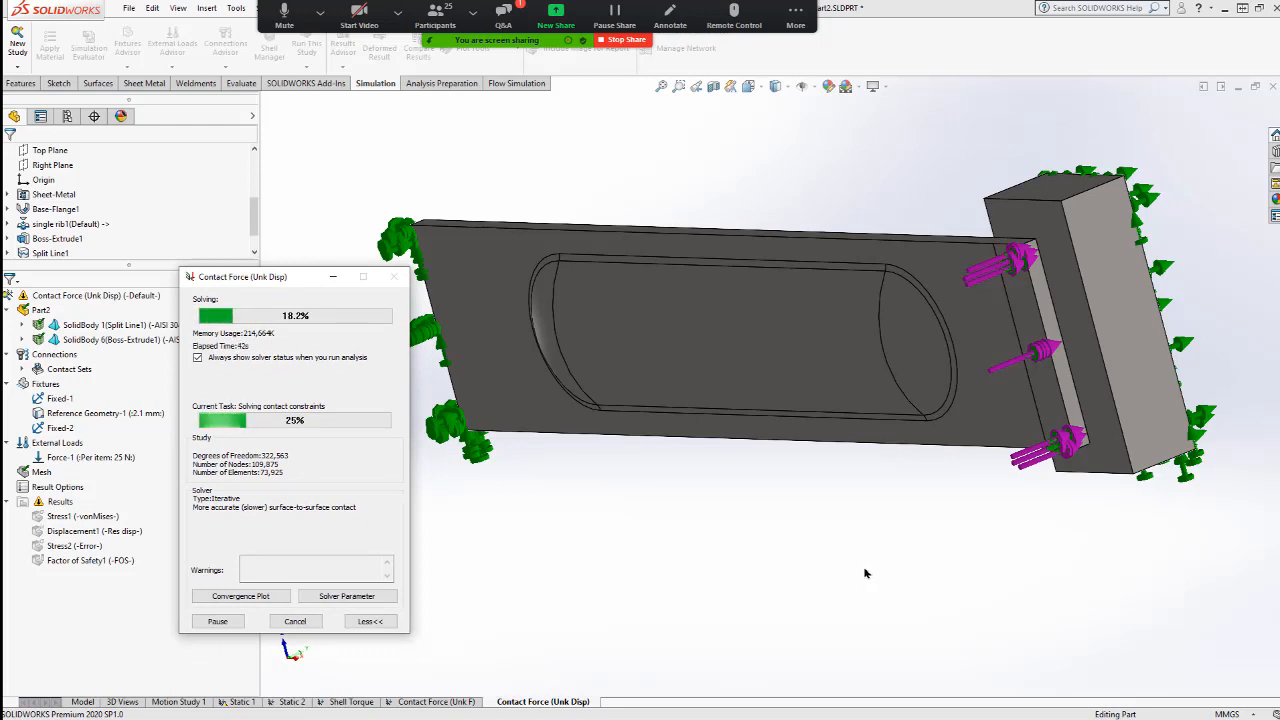
{"action": "left_click", "coordinate": [369, 621]}
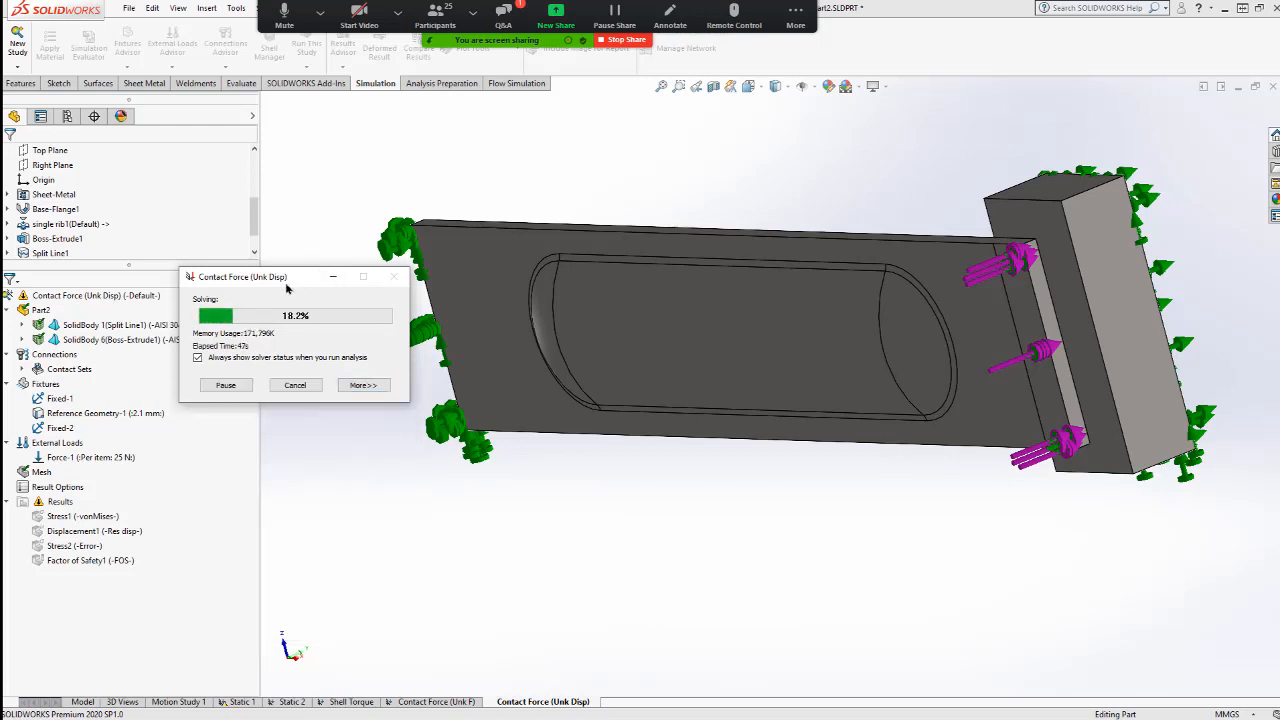
{"action": "left_click_drag", "start_coordinate": [279, 281], "coordinate": [1130, 558]}
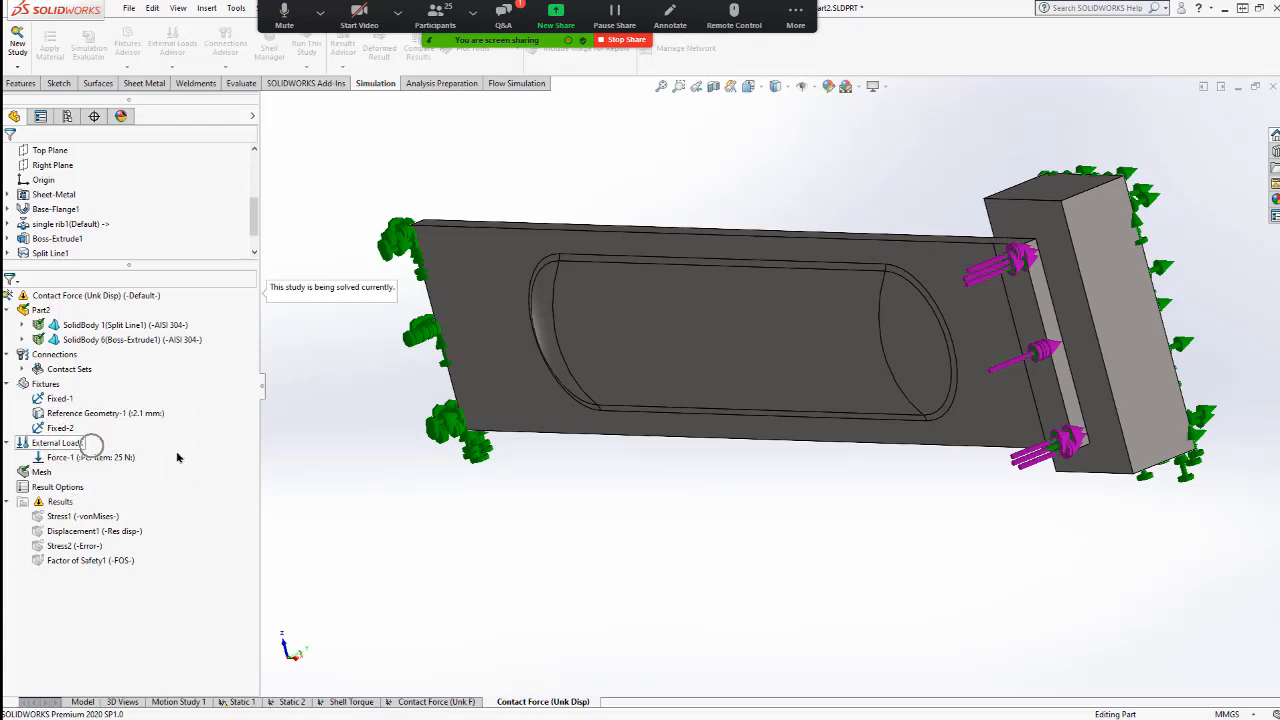
{"action": "mouse_move", "coordinate": [1093, 461]}
{"action": "middle_mouse_down"}
{"action": "mouse_move", "coordinate": [1050, 466]}
{"action": "mouse_move", "coordinate": [1082, 457]}
{"action": "middle_mouse_up"}
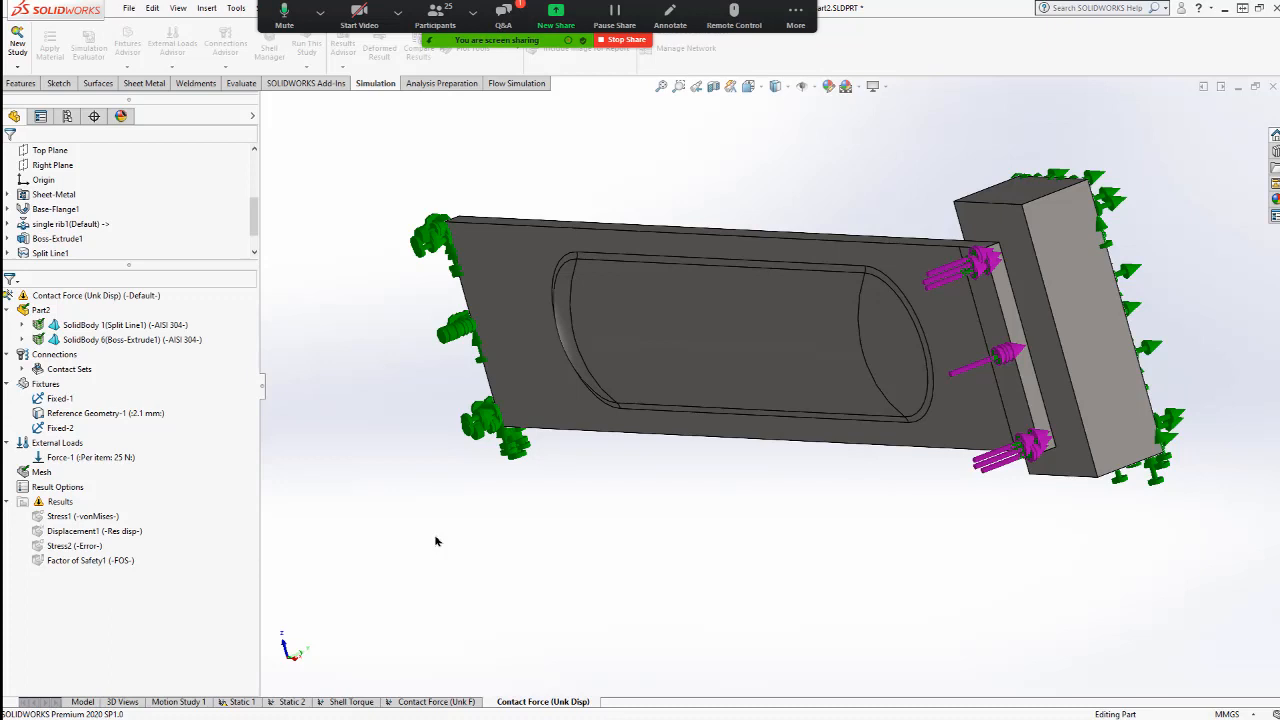
{"action": "left_click", "coordinate": [130, 533]}
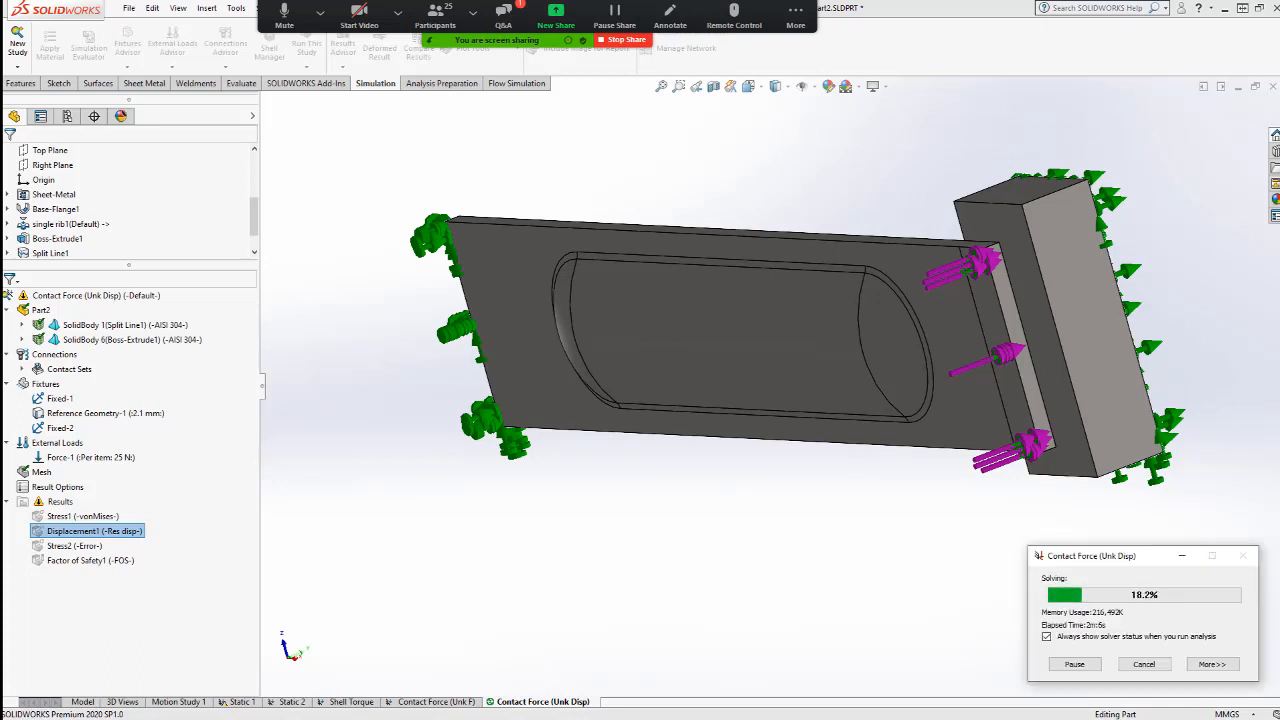
{"action": "left_click_drag", "start_coordinate": [1146, 557], "coordinate": [386, 363]}
{"action": "left_click", "coordinate": [491, 597]}
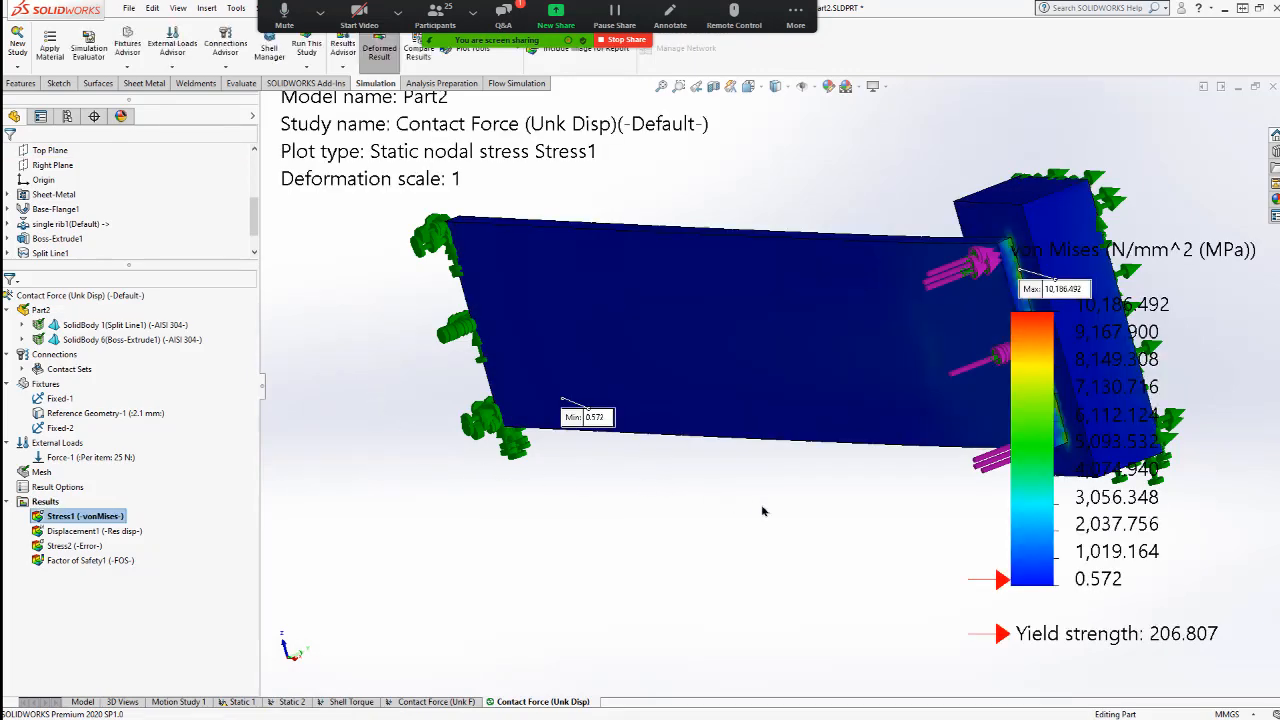
- Examine the von Mises stress where the plate meets the block and highlight the Force-1 load
{"action": "scroll", "coordinate": [932, 341], "scroll_direction": "up", "scroll_amount": 3}
{"action": "scroll", "coordinate": [935, 341], "scroll_direction": "down", "scroll_amount": 4}
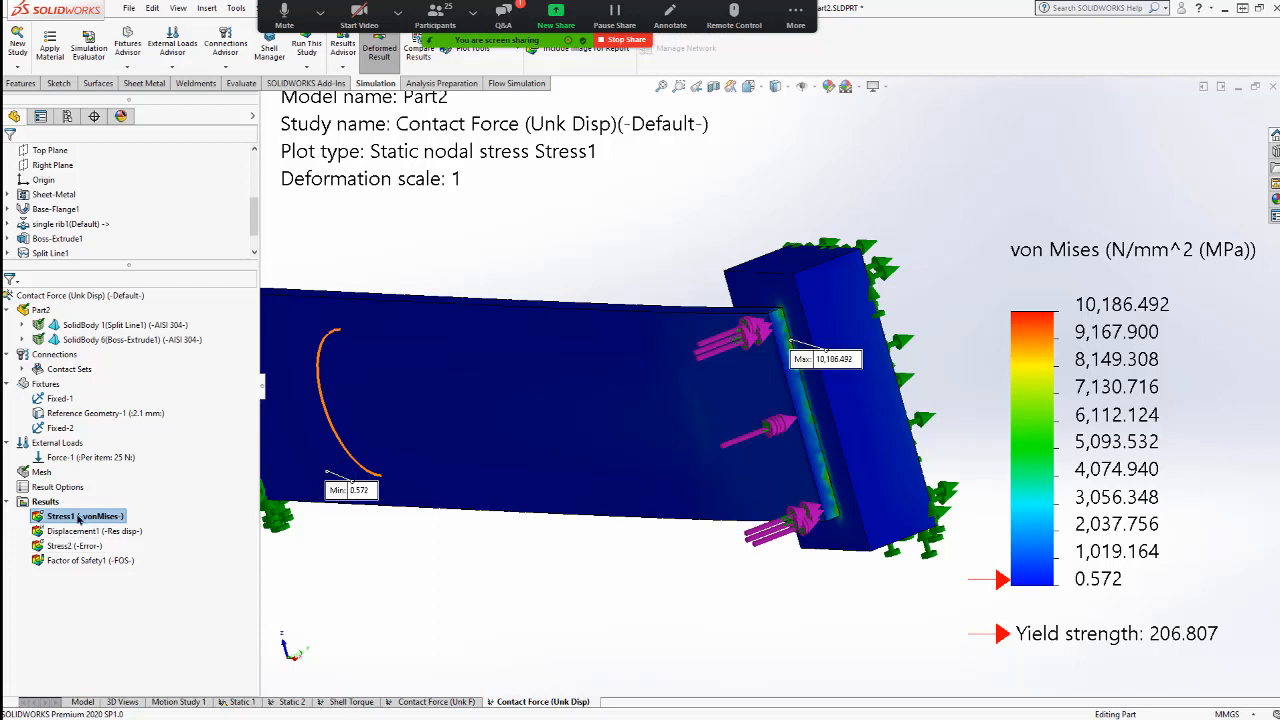
{"action": "left_click", "coordinate": [68, 462]}
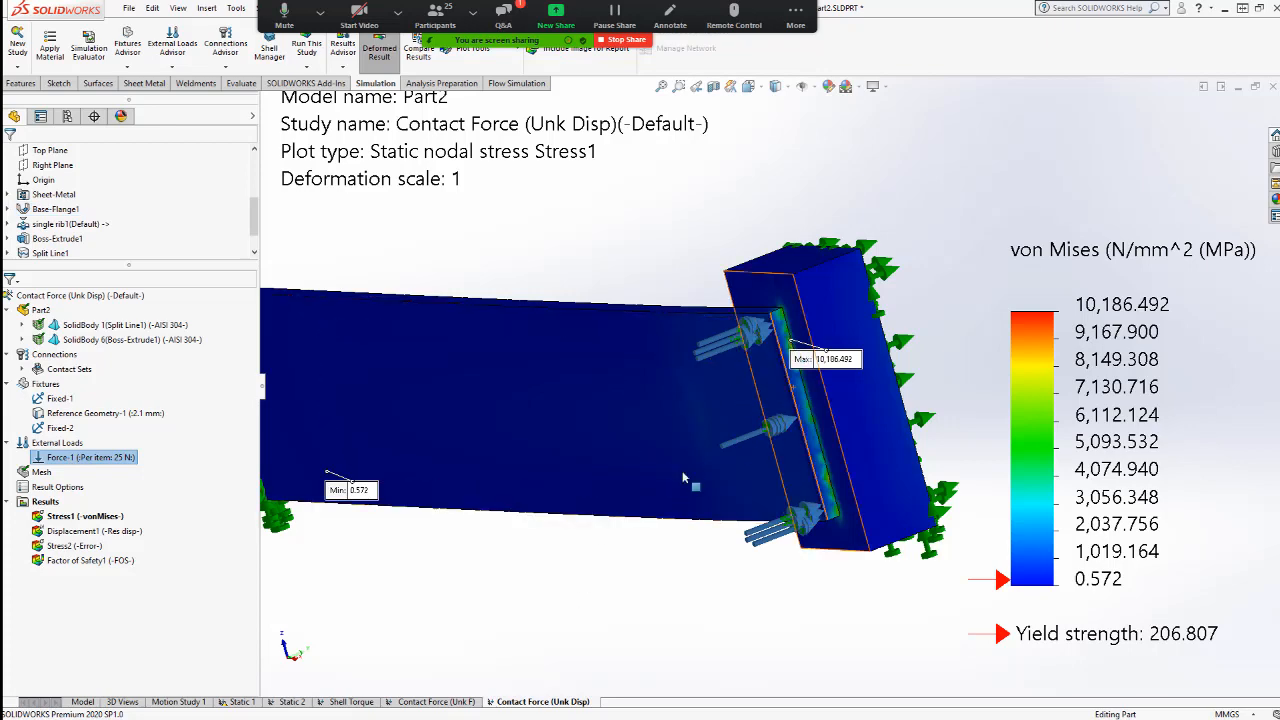
- List the contact/friction force on the block face that faces the plate
{"action": "left_click", "coordinate": [44, 503]}
{"action": "right_click", "coordinate": [44, 503]}
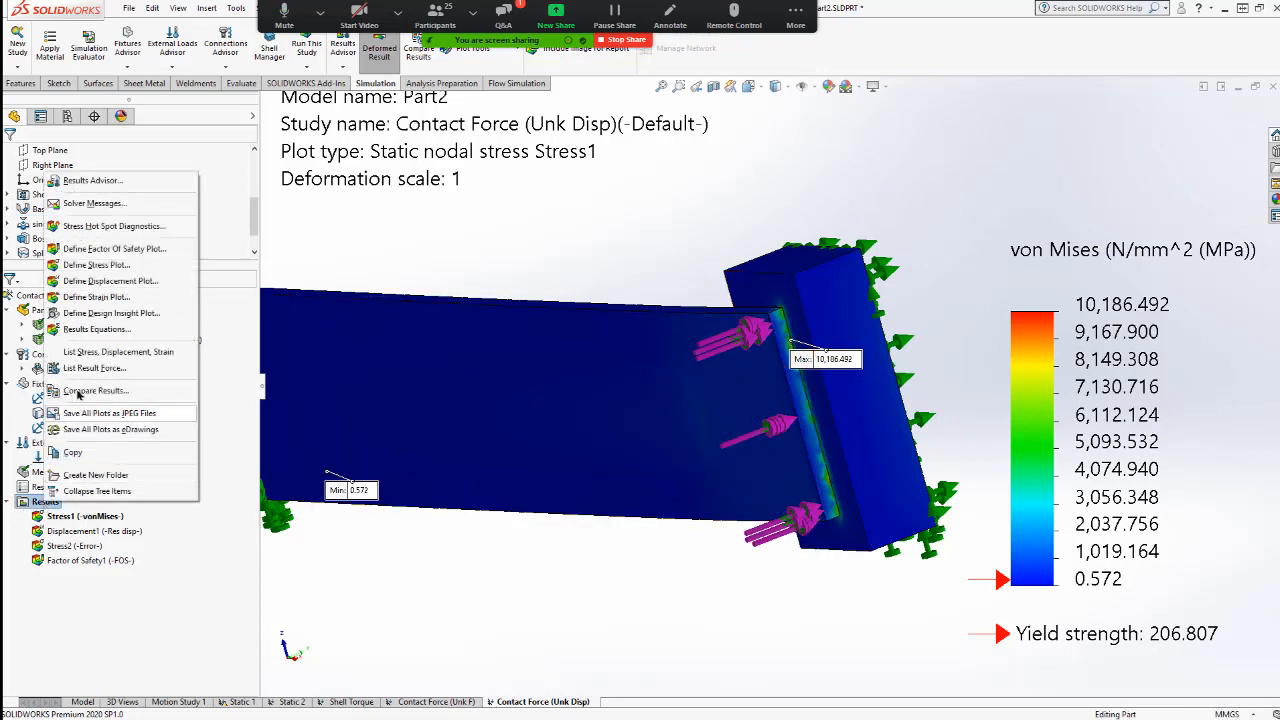
{"action": "left_click", "coordinate": [80, 367]}
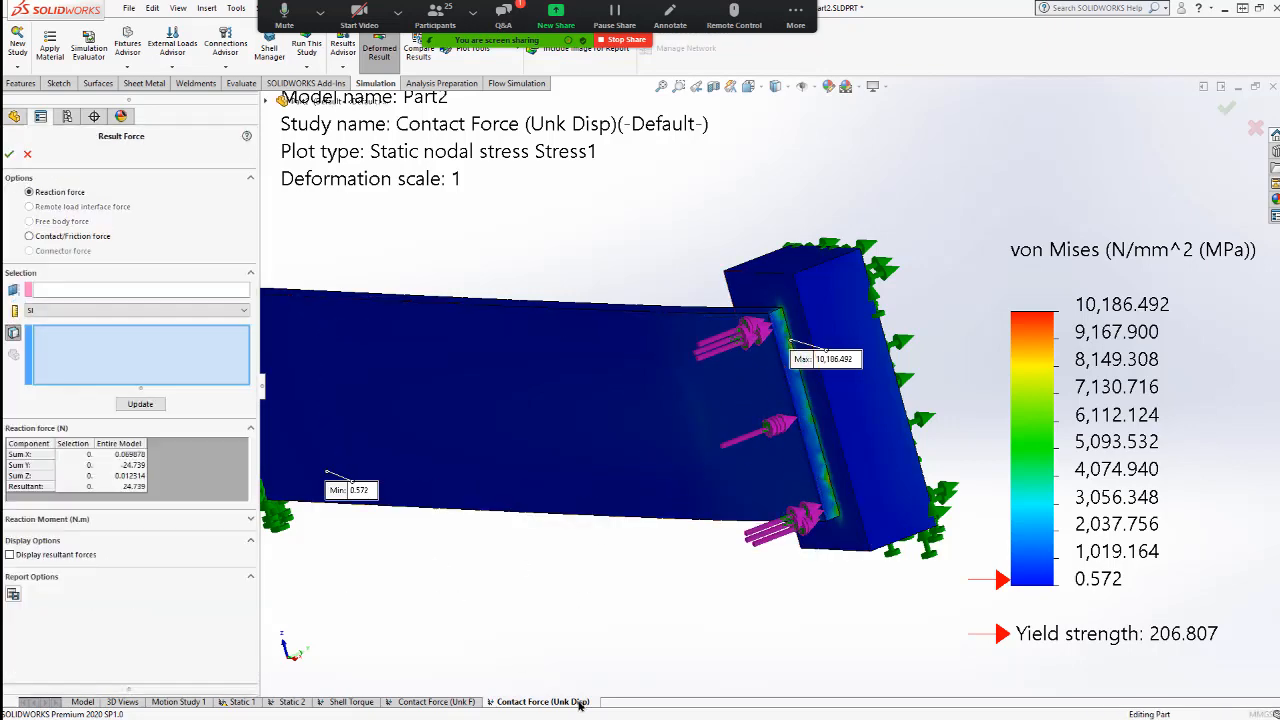
{"action": "left_click", "coordinate": [44, 239]}
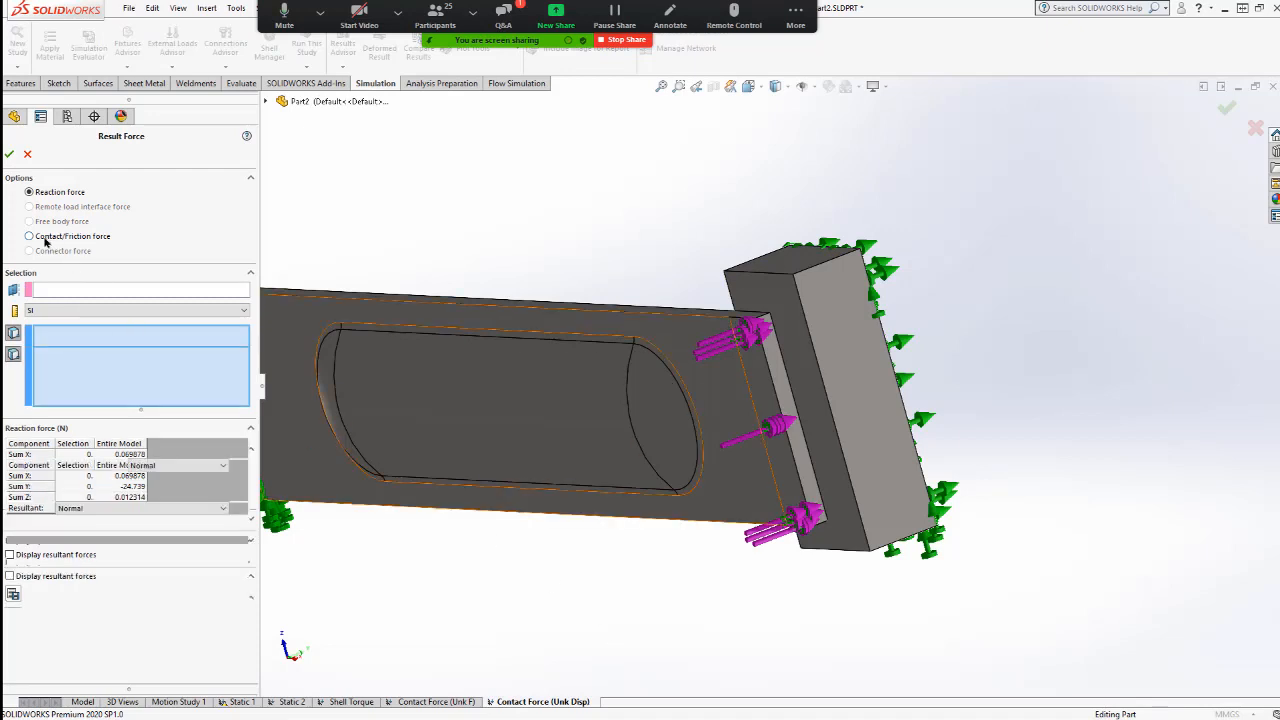
{"action": "left_click", "coordinate": [803, 367]}
{"action": "left_click", "coordinate": [141, 404]}
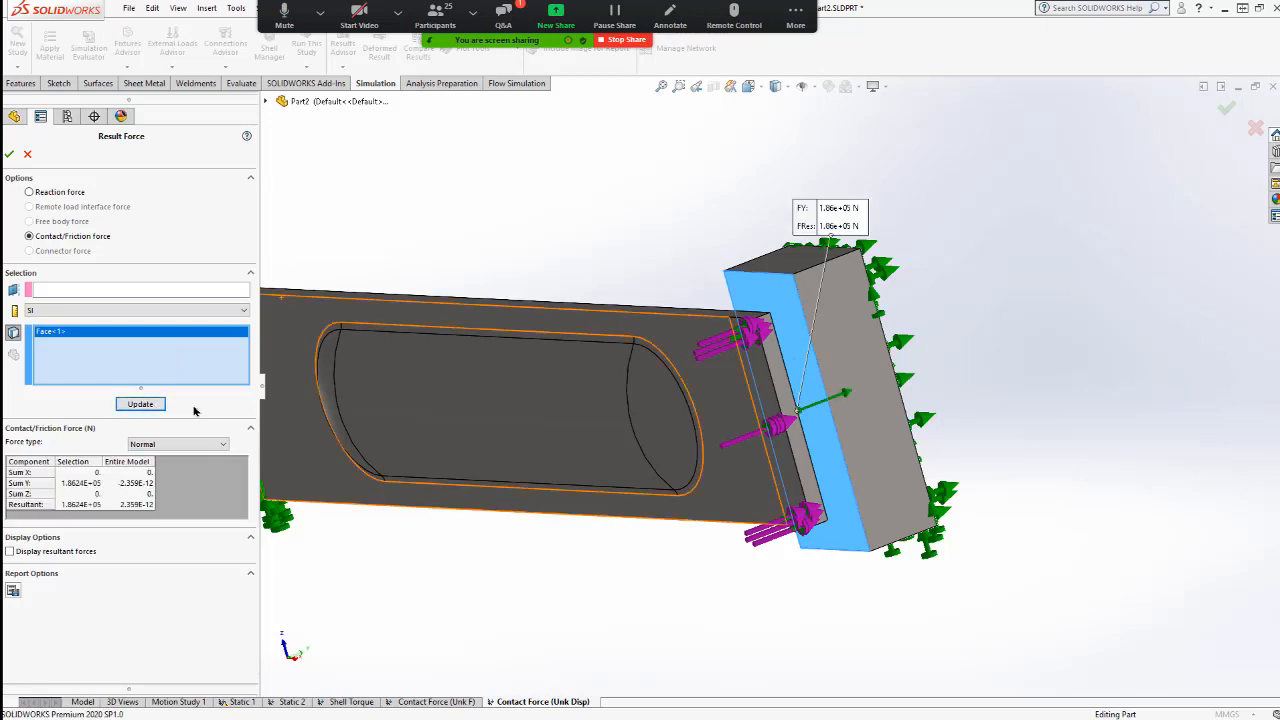
- Clear the selection, check the contact/friction force on the plate's free-end face, and close the result force listing
{"action": "middle_click_drag", "start_coordinate": [998, 364], "coordinate": [1008, 362]}
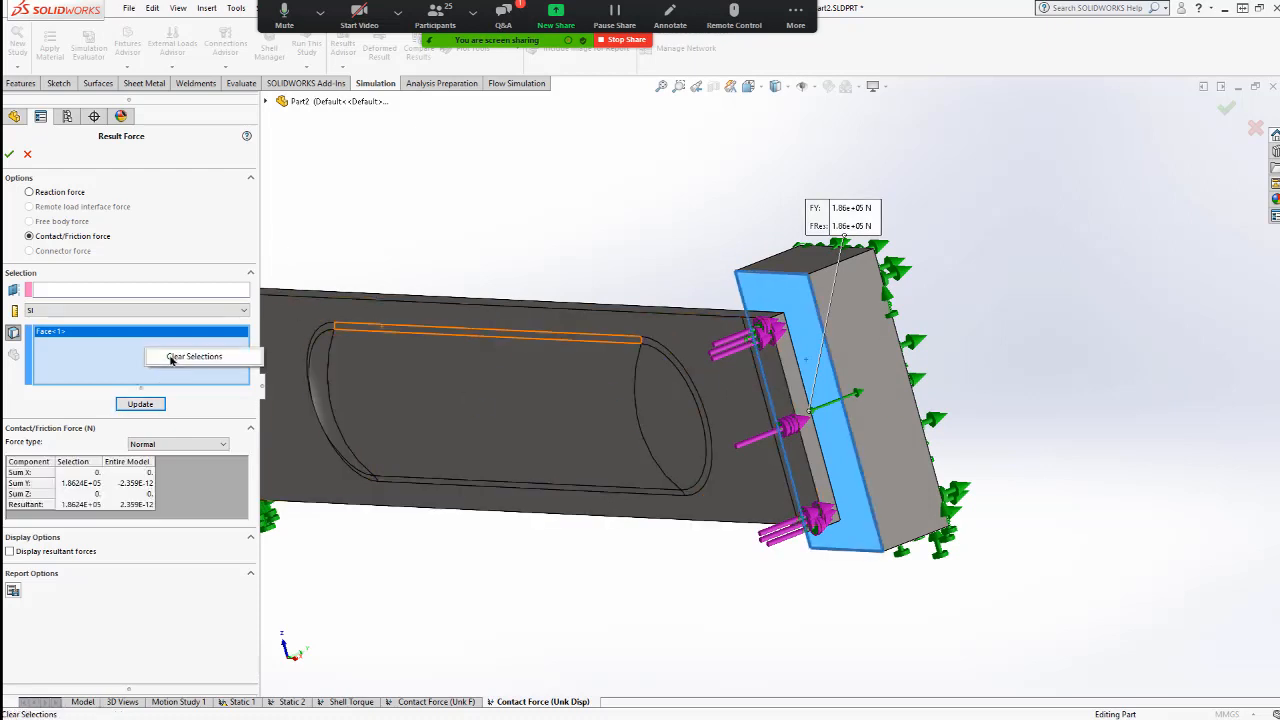
{"action": "left_click", "coordinate": [180, 356]}
{"action": "left_click", "coordinate": [793, 397]}
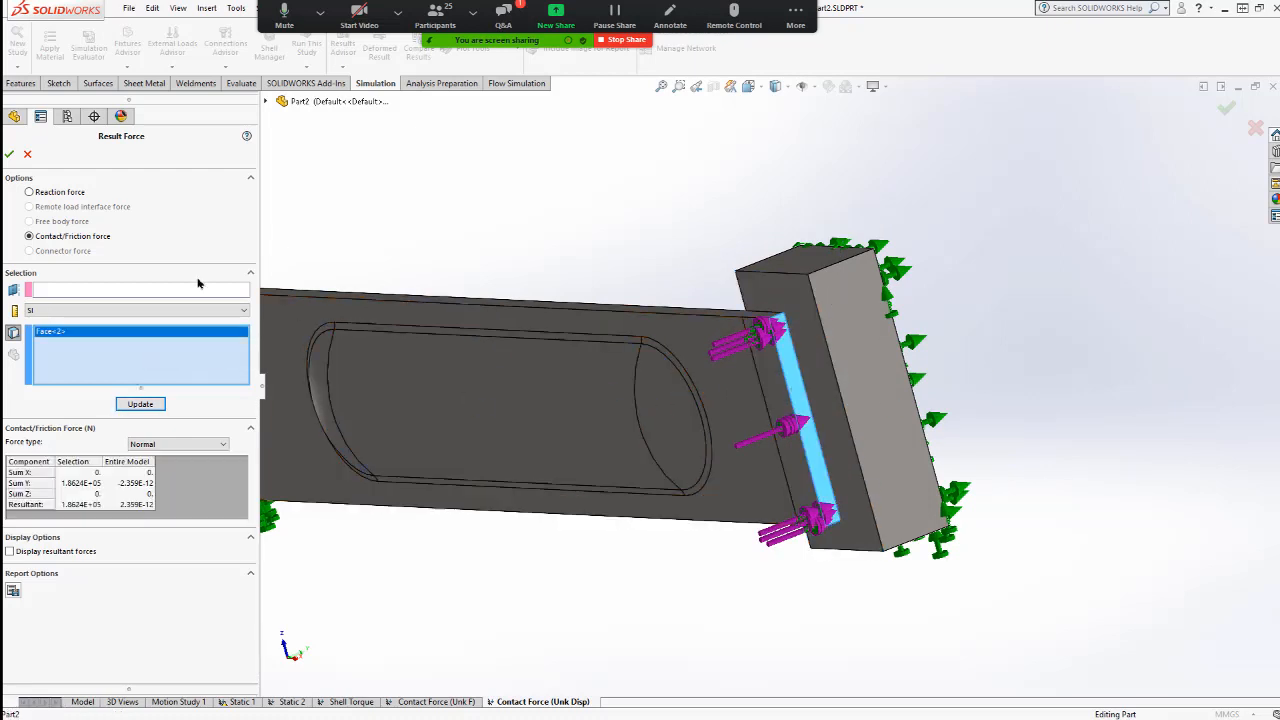
{"action": "left_click", "coordinate": [148, 405]}
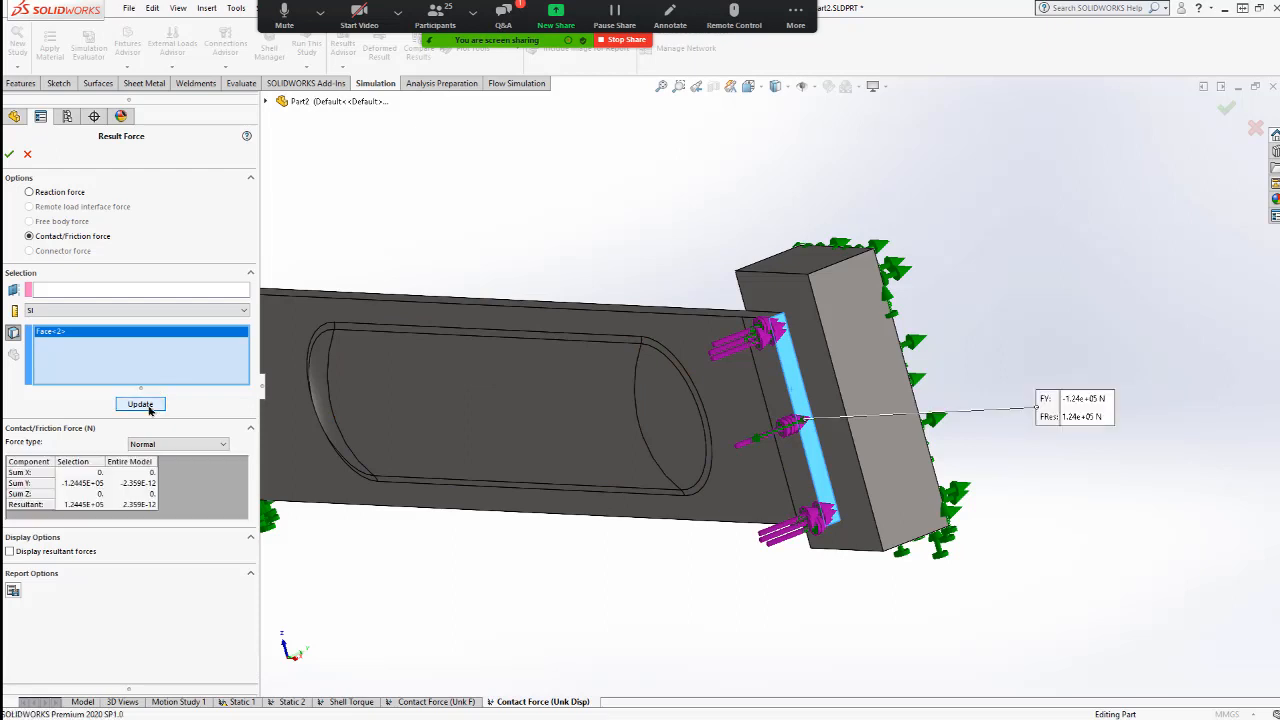
{"action": "scroll", "coordinate": [490, 360], "scroll_direction": "up", "scroll_amount": 3}
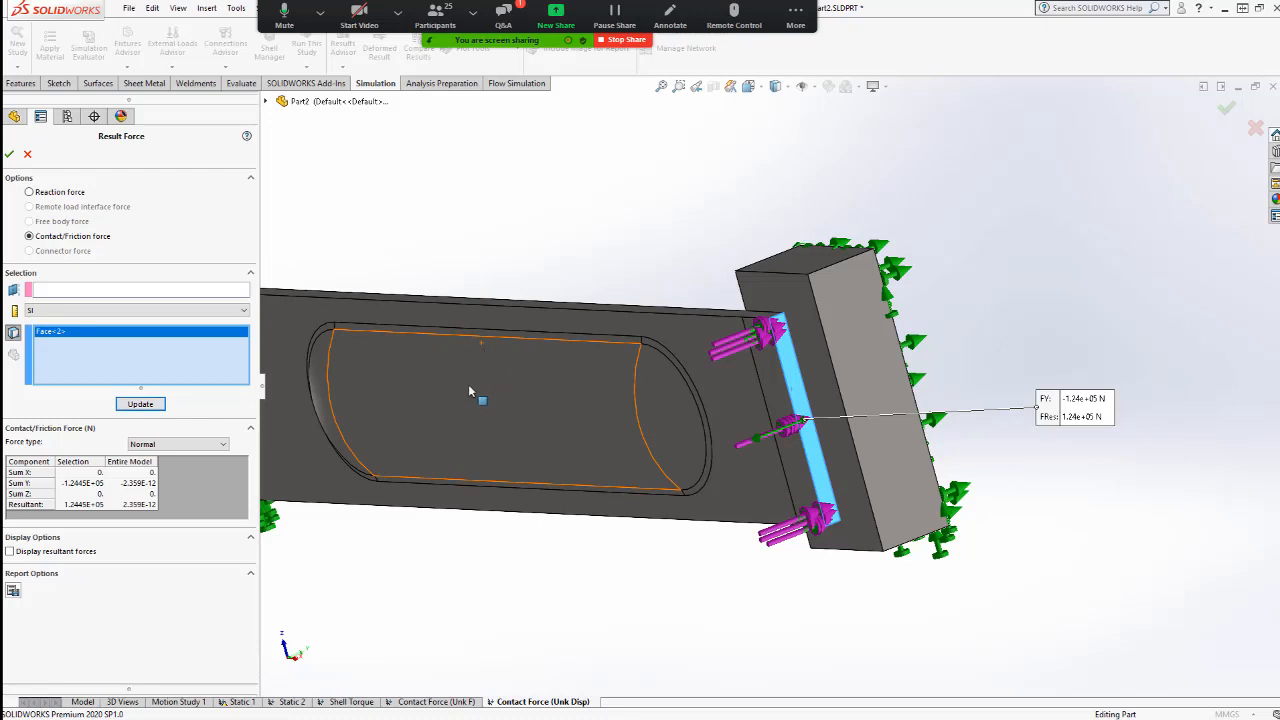
{"action": "middle_click_drag", "start_coordinate": [468, 384], "coordinate": [530, 410]}
{"action": "middle_click_drag", "start_coordinate": [832, 410], "coordinate": [863, 533]}
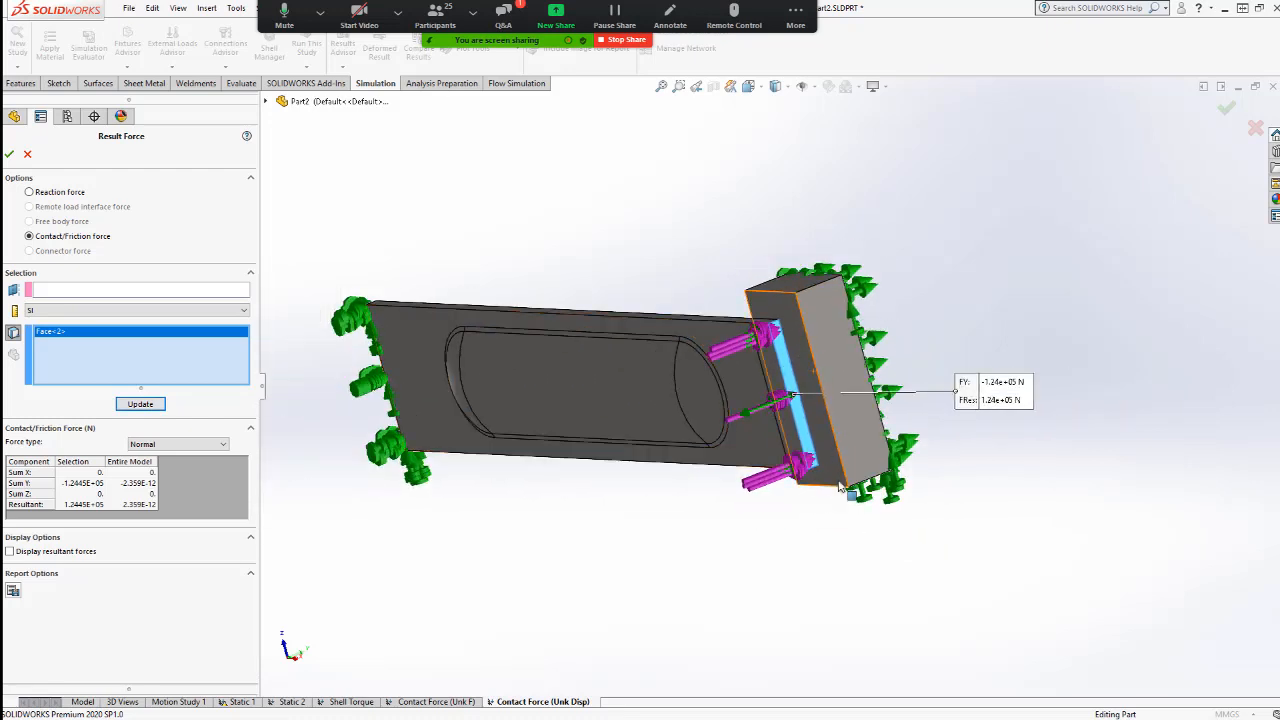
{"action": "scroll", "coordinate": [778, 443], "scroll_direction": "down", "scroll_amount": 3}
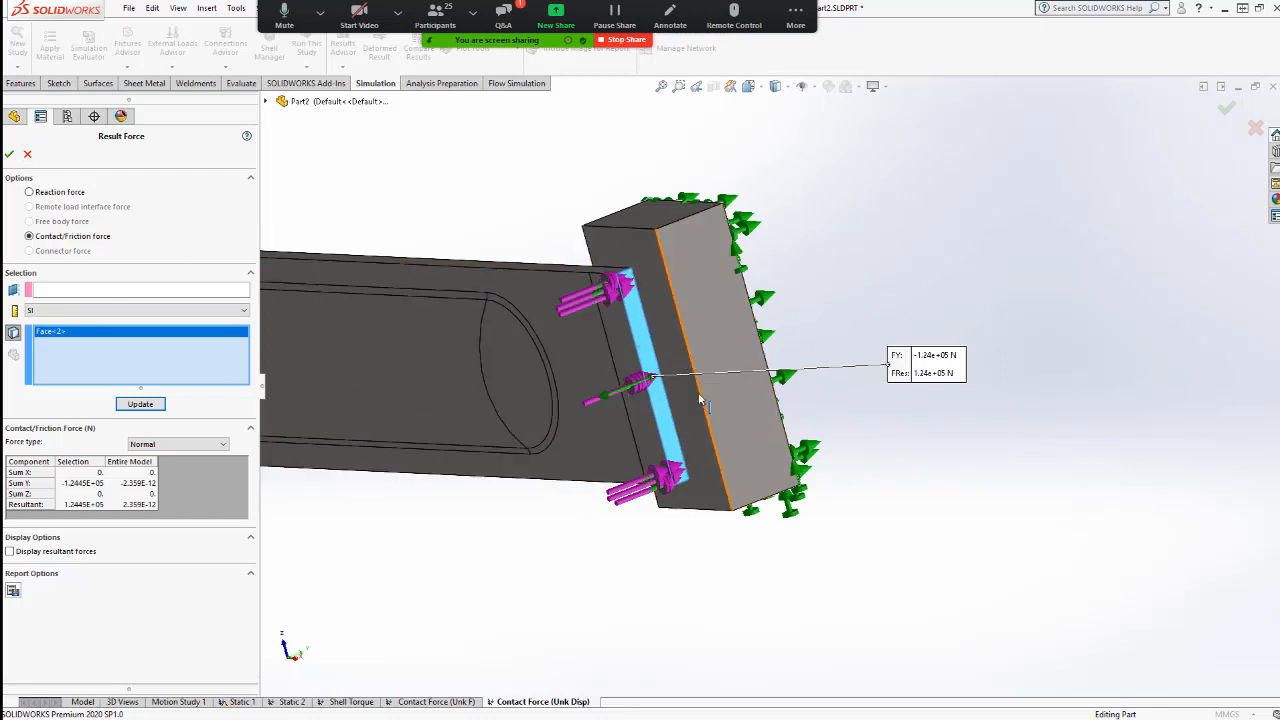
{"action": "left_click", "coordinate": [24, 156]}
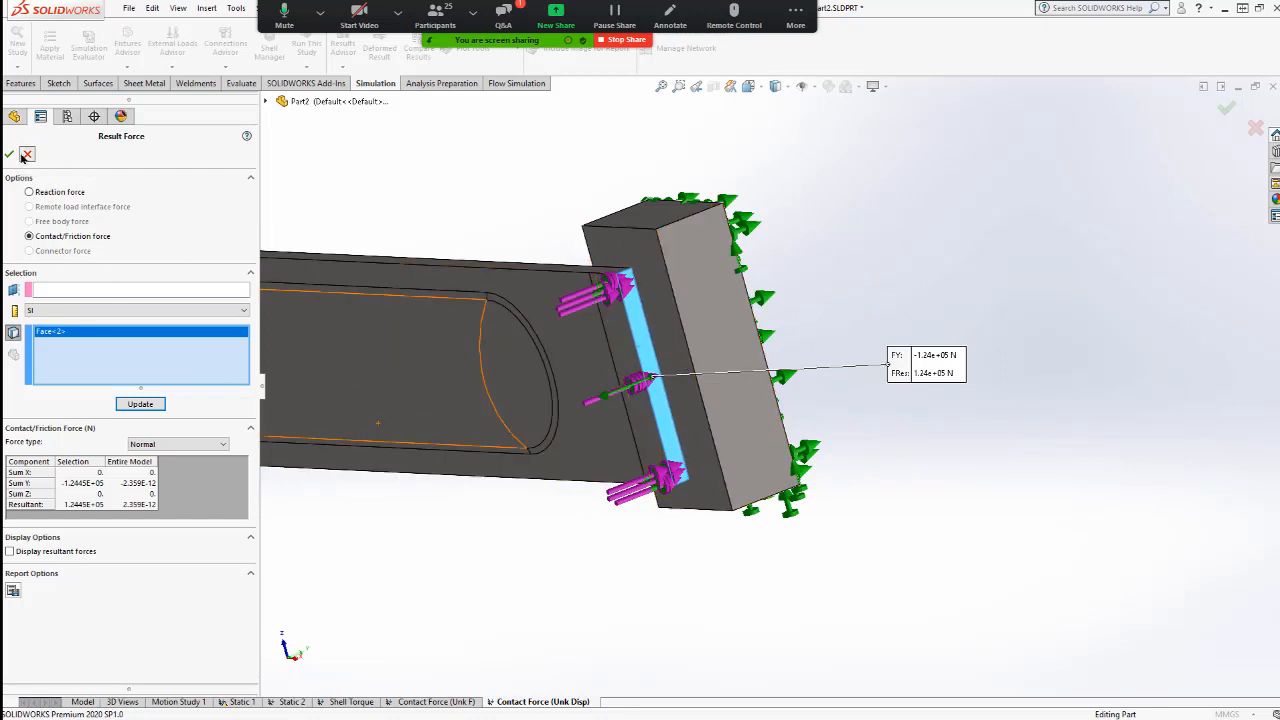
- Show the Displacement1 plot and change its component to UY: Y Displacement
{"action": "double_click", "coordinate": [122, 531]}
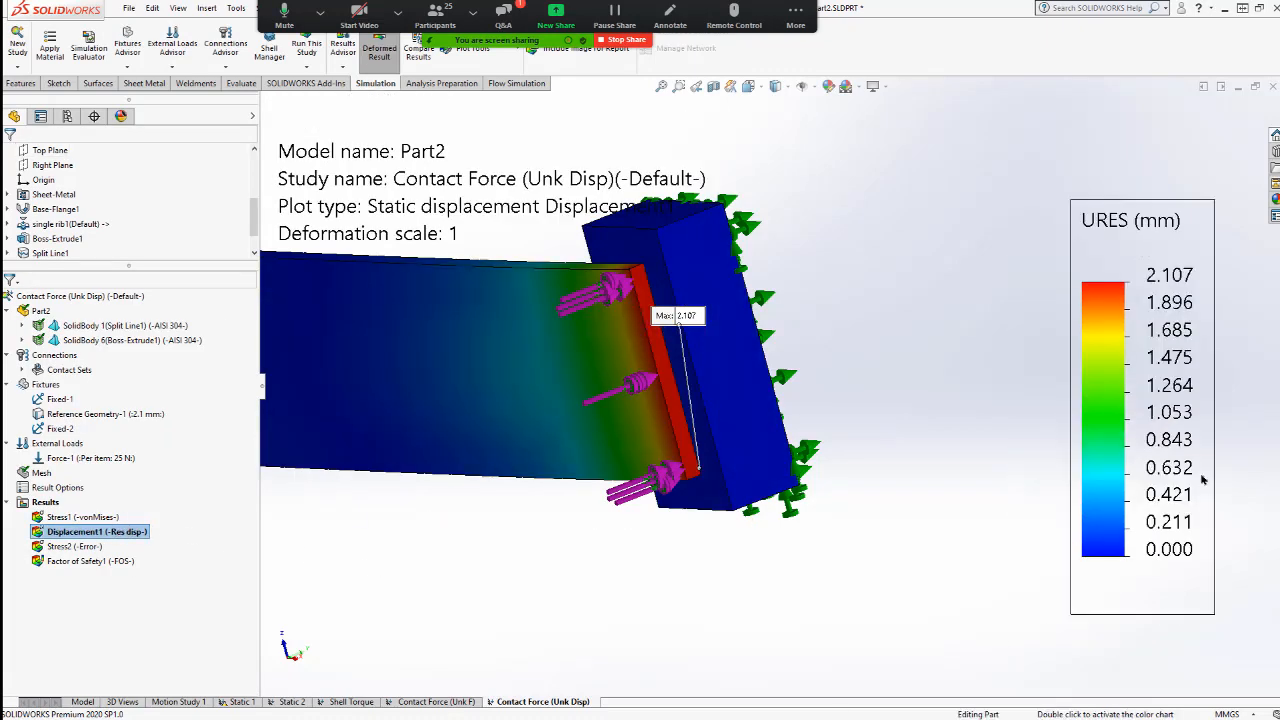
{"action": "double_click", "coordinate": [1143, 222]}
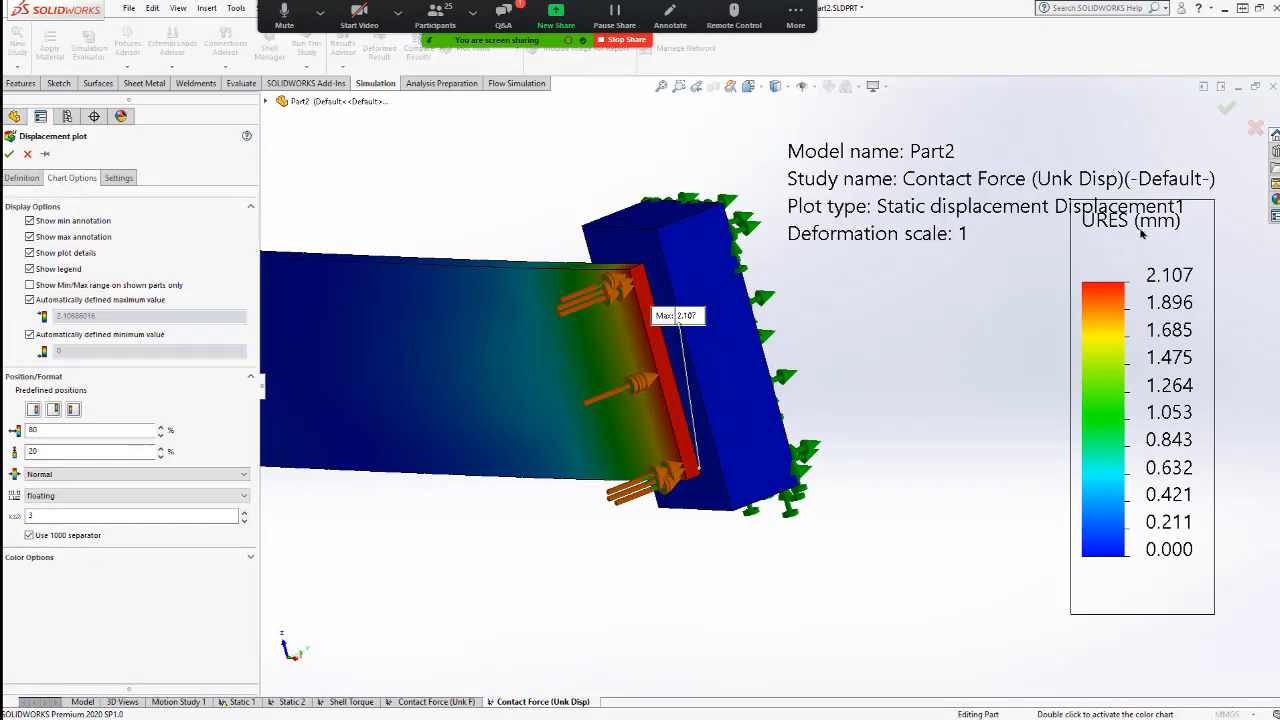
{"action": "left_click", "coordinate": [20, 178]}
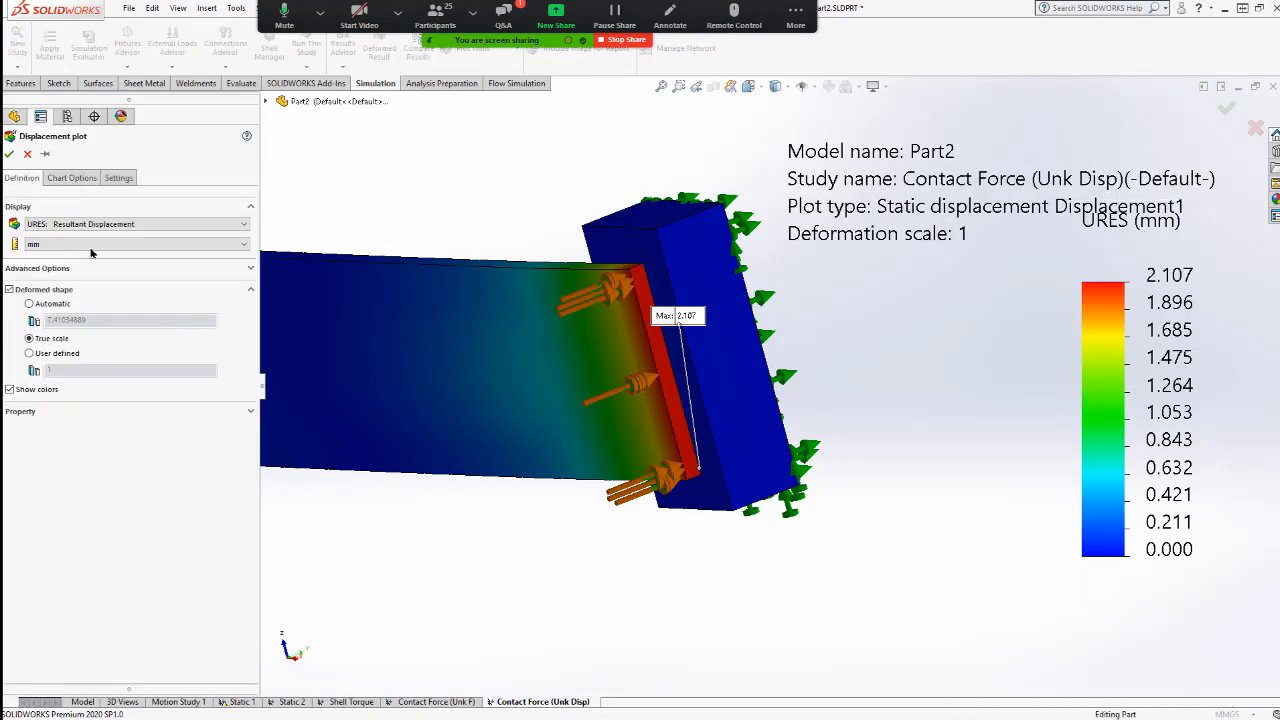
{"action": "left_click", "coordinate": [120, 224]}
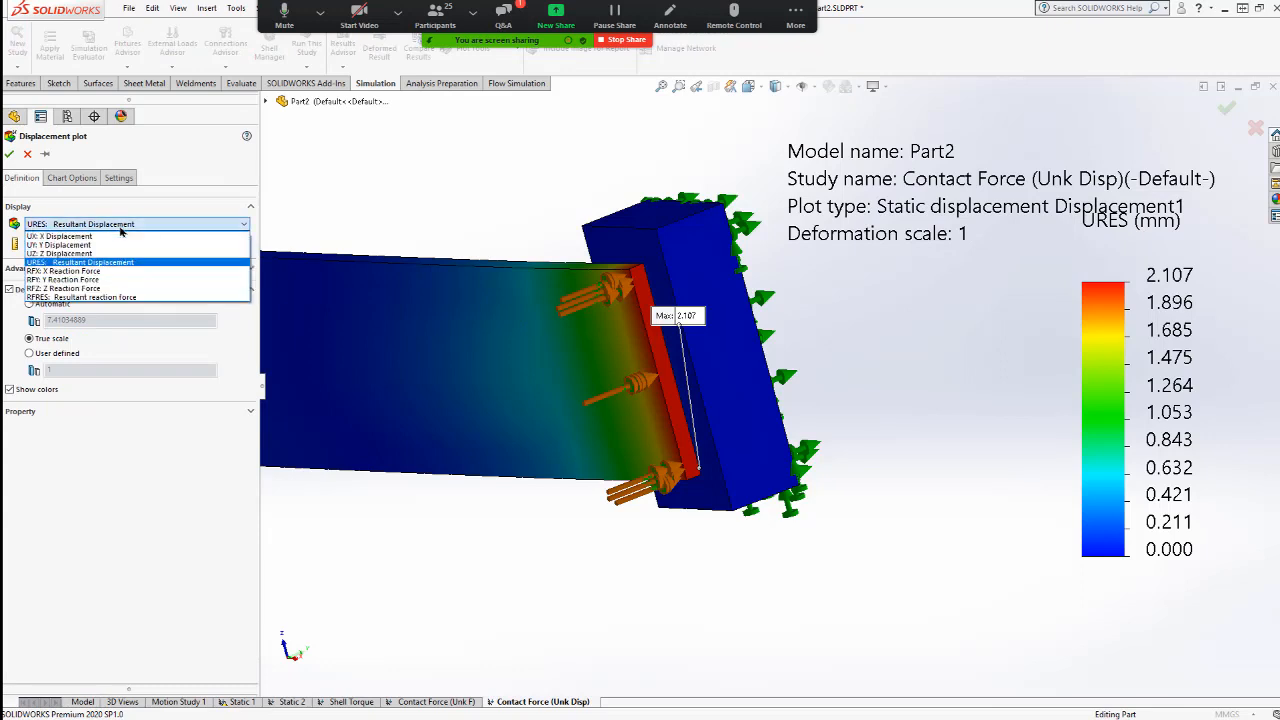
{"action": "left_click", "coordinate": [120, 246]}
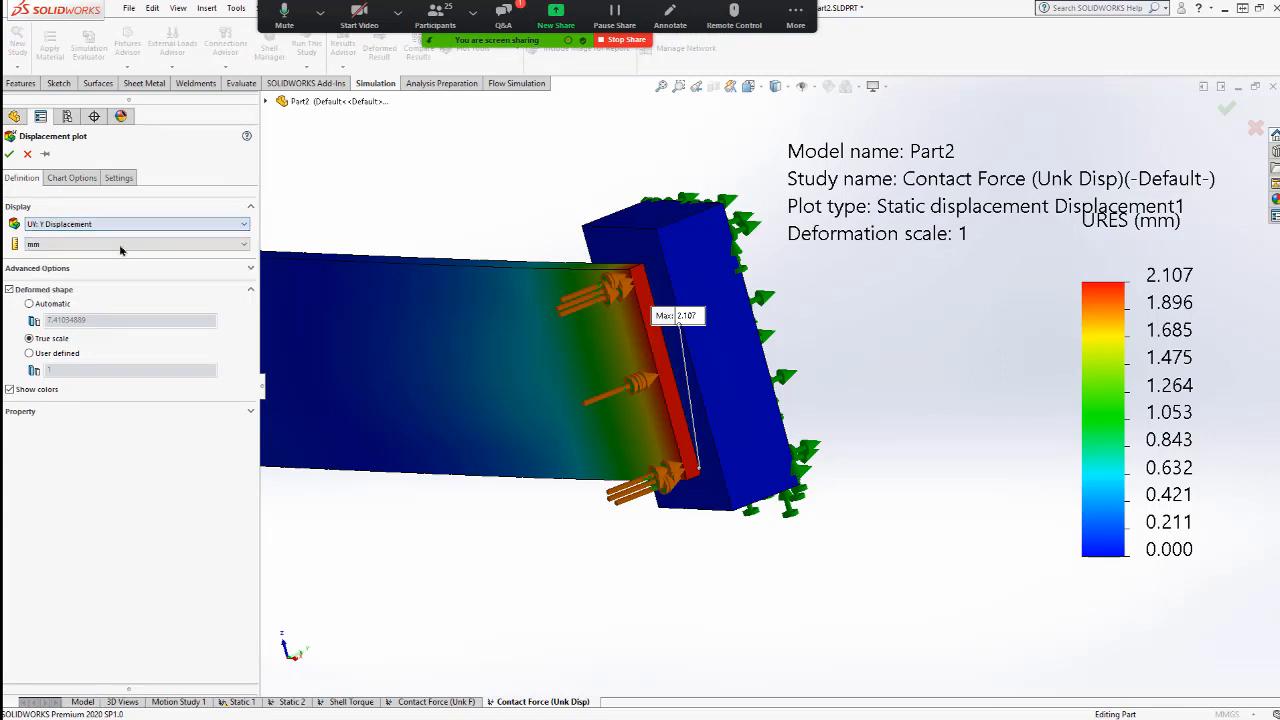
{"action": "left_click", "coordinate": [9, 154]}
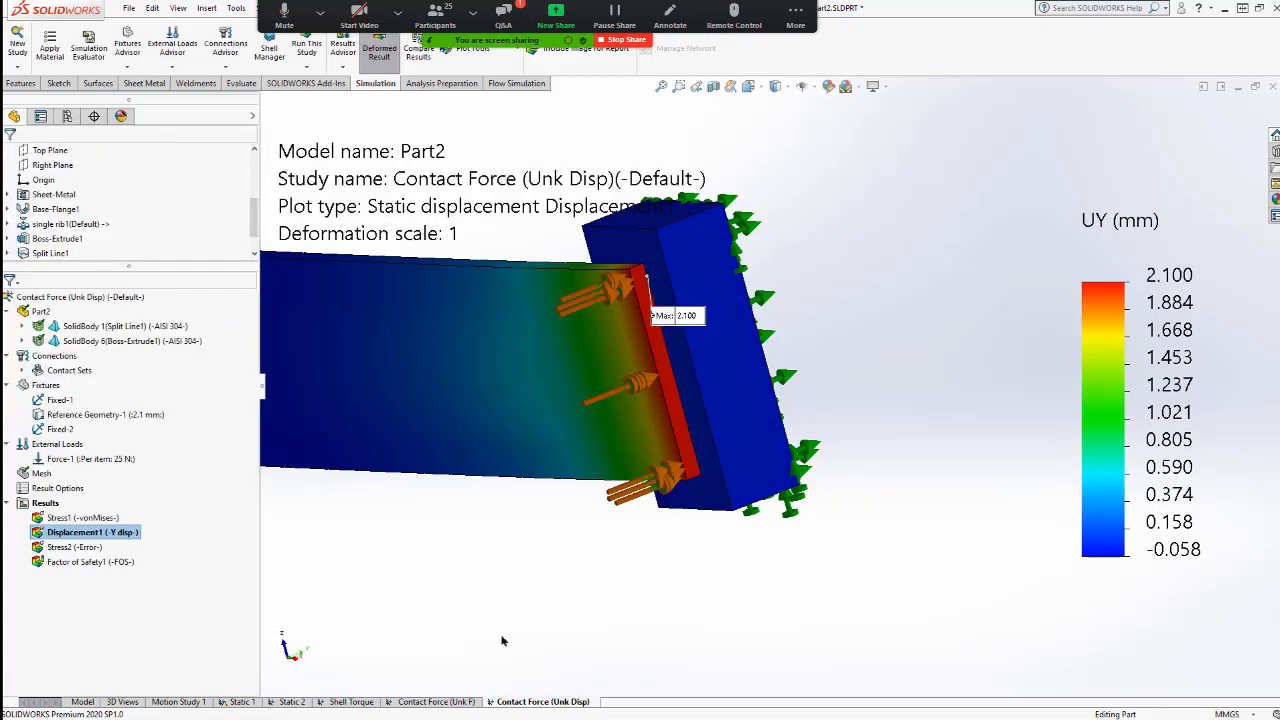
- Move the maximum annotation away from the plate's free end and examine the Y displacement over the whole plate
{"action": "left_click_drag", "start_coordinate": [668, 316], "coordinate": [757, 269]}
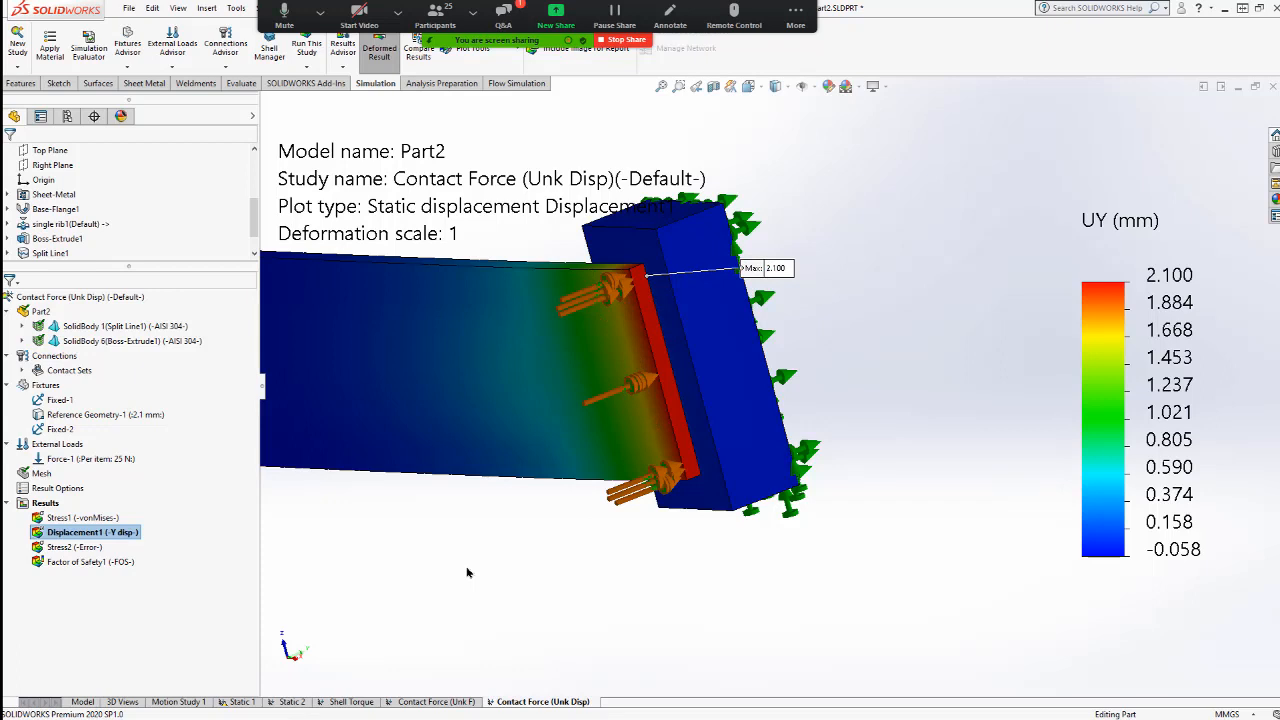
{"action": "scroll", "coordinate": [449, 511], "scroll_direction": "up", "scroll_amount": 3}
{"action": "scroll", "coordinate": [486, 283], "scroll_direction": "down", "scroll_amount": 1}
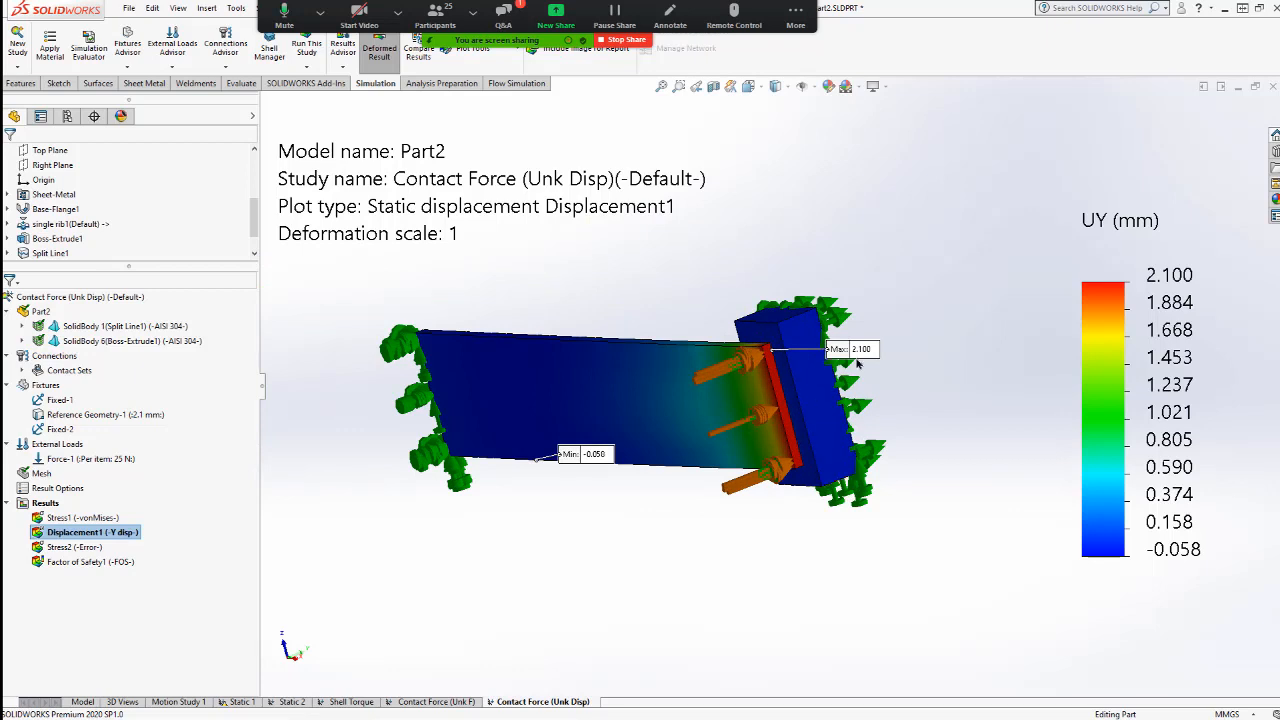
- Open the Shell Torque study and activate its SOLIDWORKS configuration
{"action": "left_click", "coordinate": [355, 703]}
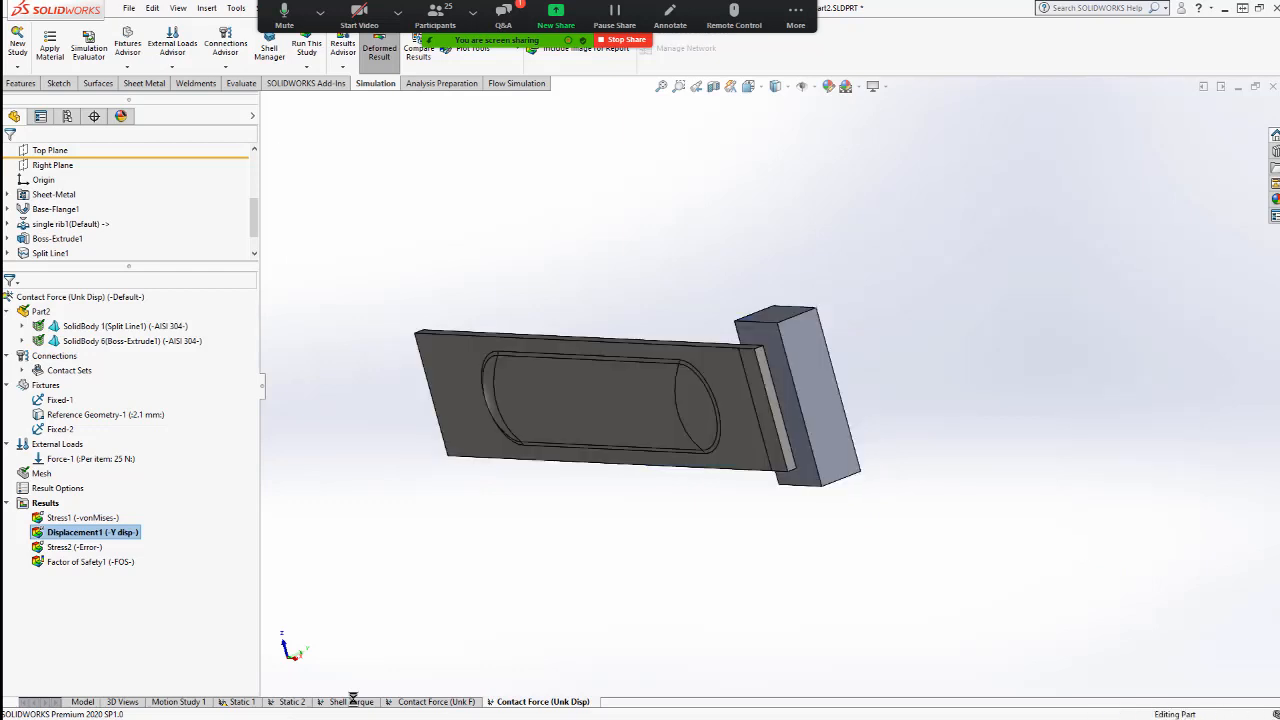
{"action": "right_click", "coordinate": [73, 306]}
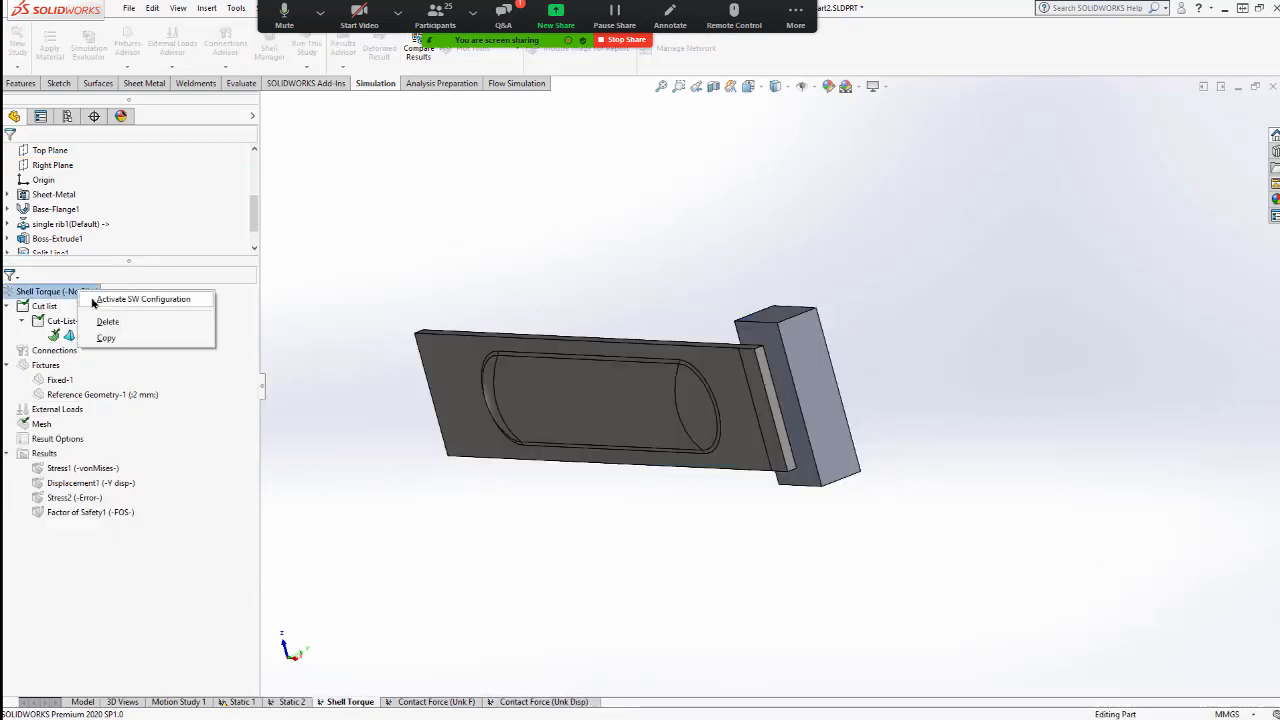
{"action": "left_click", "coordinate": [93, 301]}
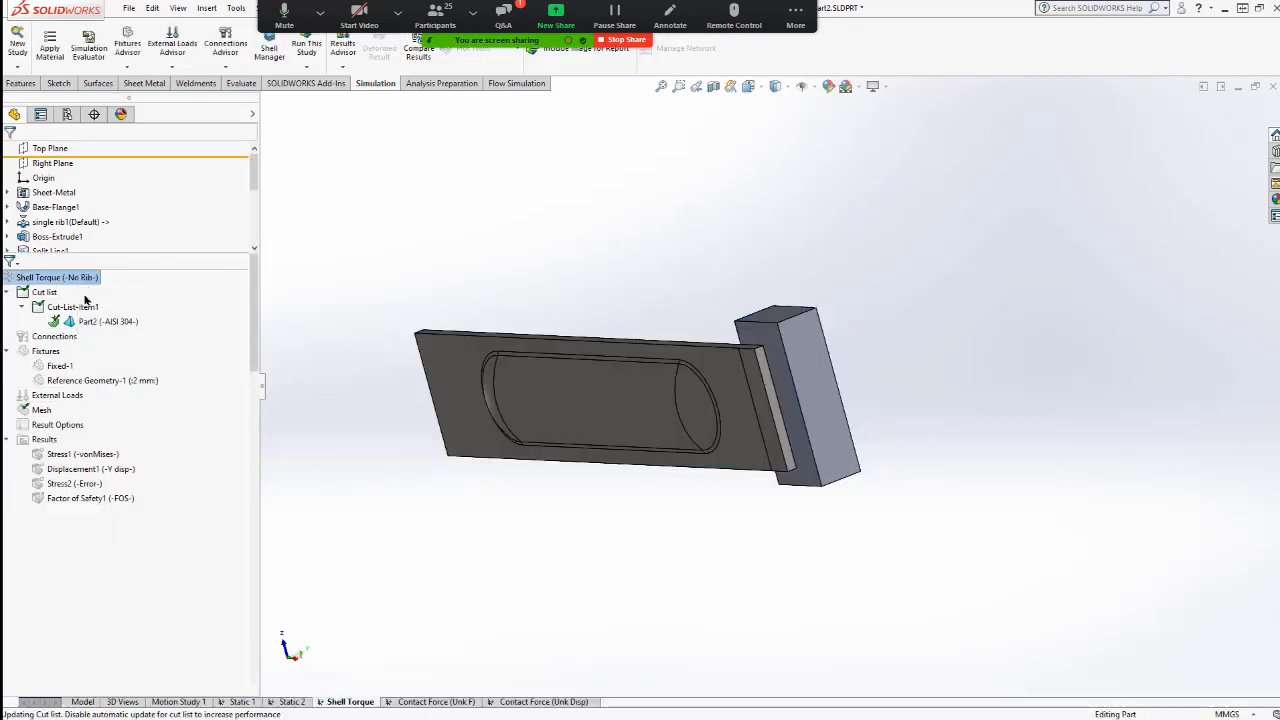
- Set the Reference Geometry-1 fixture's translation normal to the Top Plane to 20 mm in the Shell Torque study
{"action": "left_click", "coordinate": [131, 395]}
{"action": "right_click", "coordinate": [131, 397]}
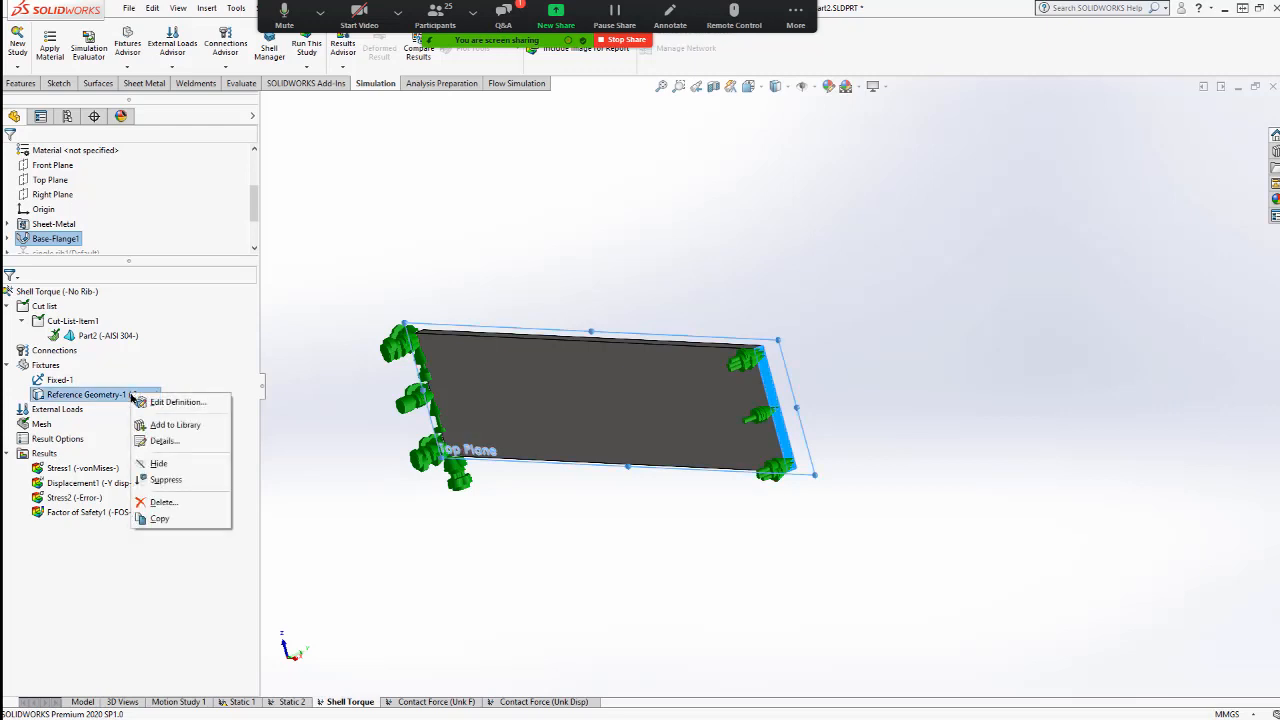
{"action": "left_click", "coordinate": [152, 402]}
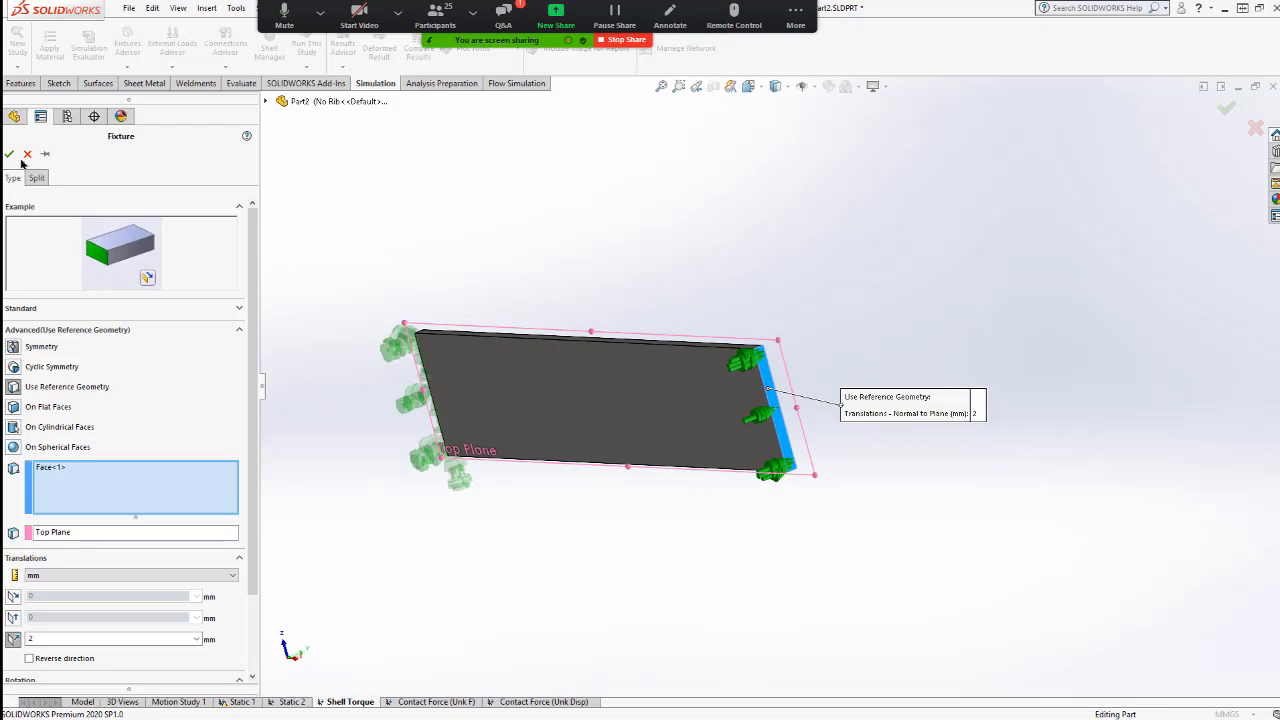
{"action": "left_click", "coordinate": [48, 636]}
{"action": "type", "text": "20"}
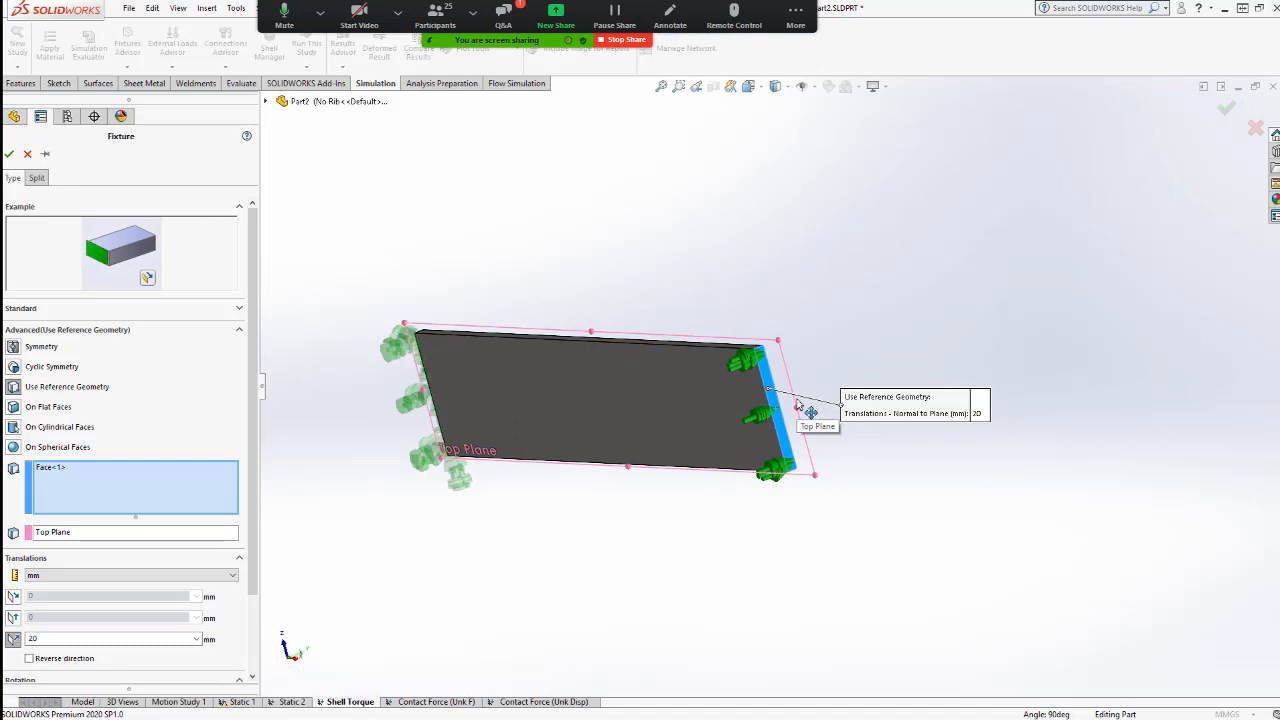
{"action": "left_click", "coordinate": [9, 153]}
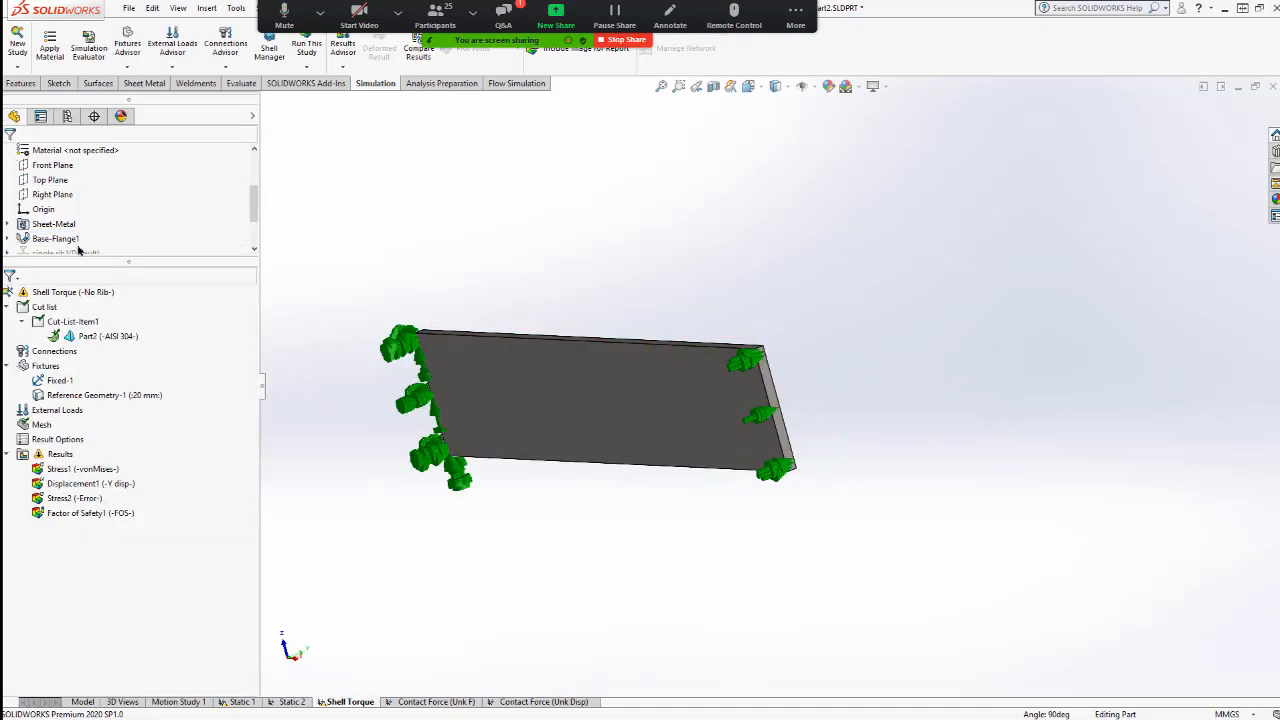
- Run the Shell Torque study, read the excessive displacement message and choose to solve with small displacement
{"action": "right_click", "coordinate": [59, 294]}
{"action": "left_click", "coordinate": [101, 331]}
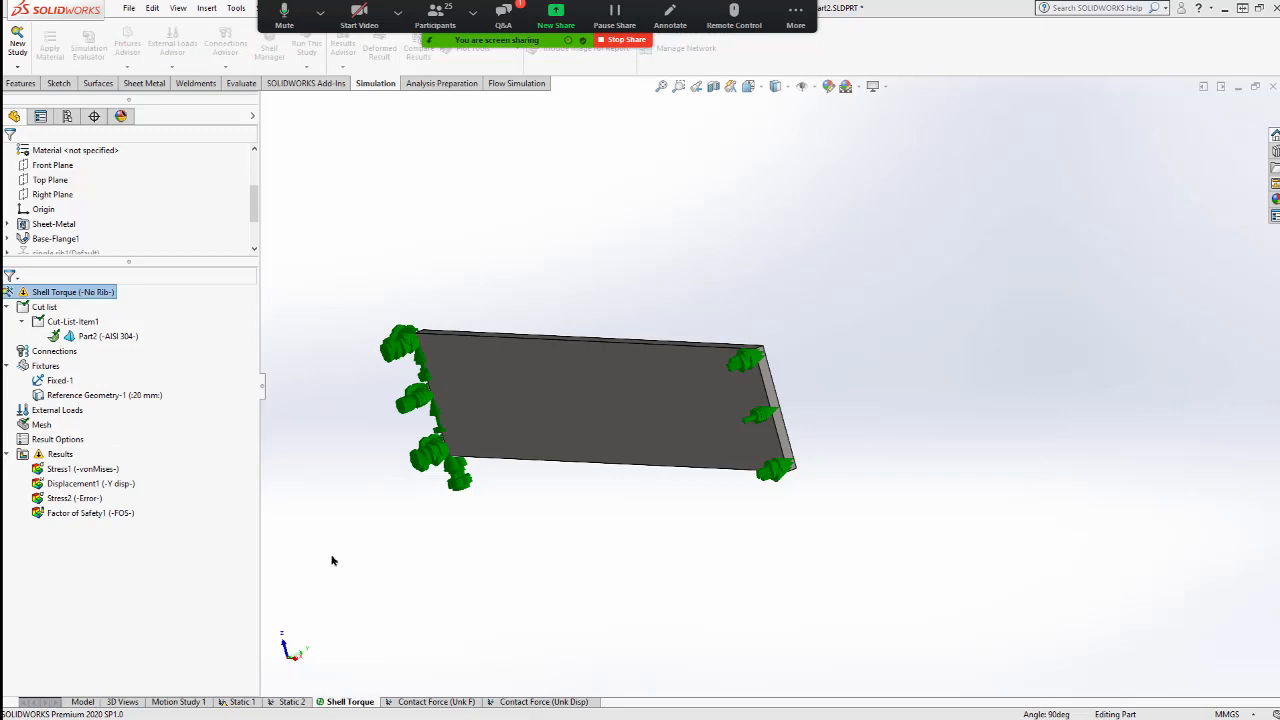
{"action": "left_click_drag", "start_coordinate": [410, 243], "coordinate": [675, 185]}
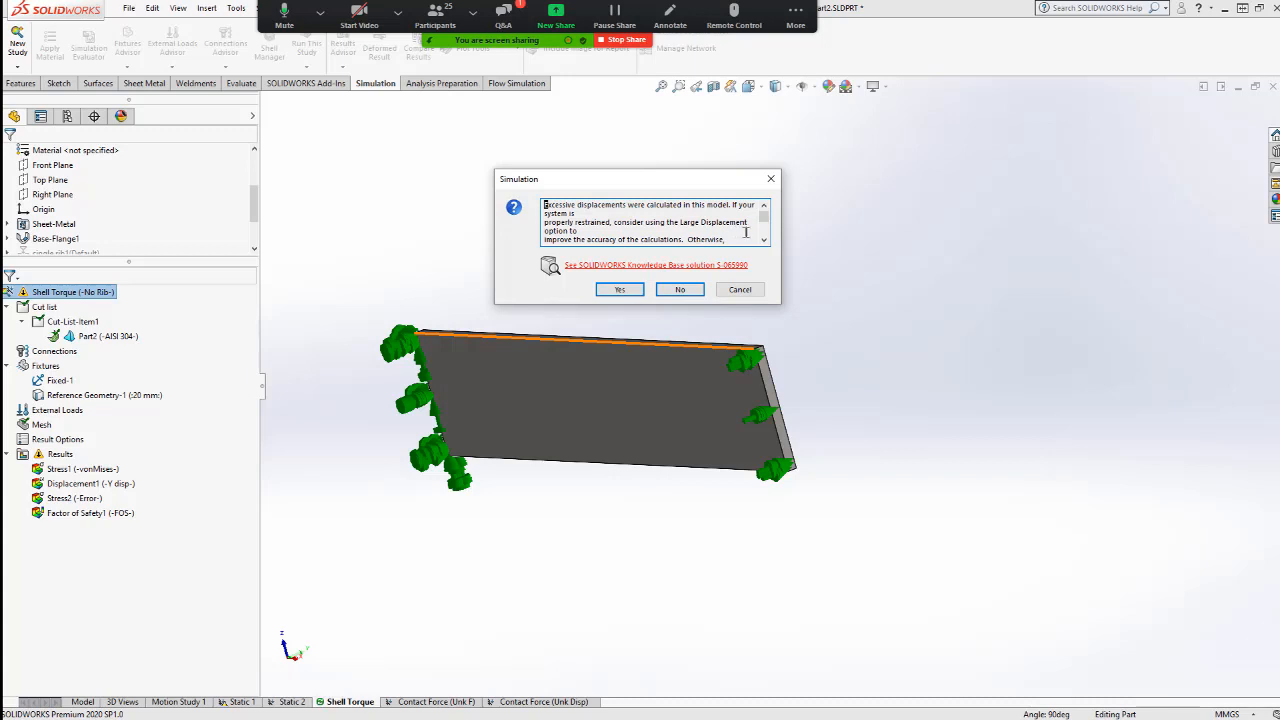
{"action": "scroll", "coordinate": [745, 232], "scroll_direction": "down", "scroll_amount": 1}
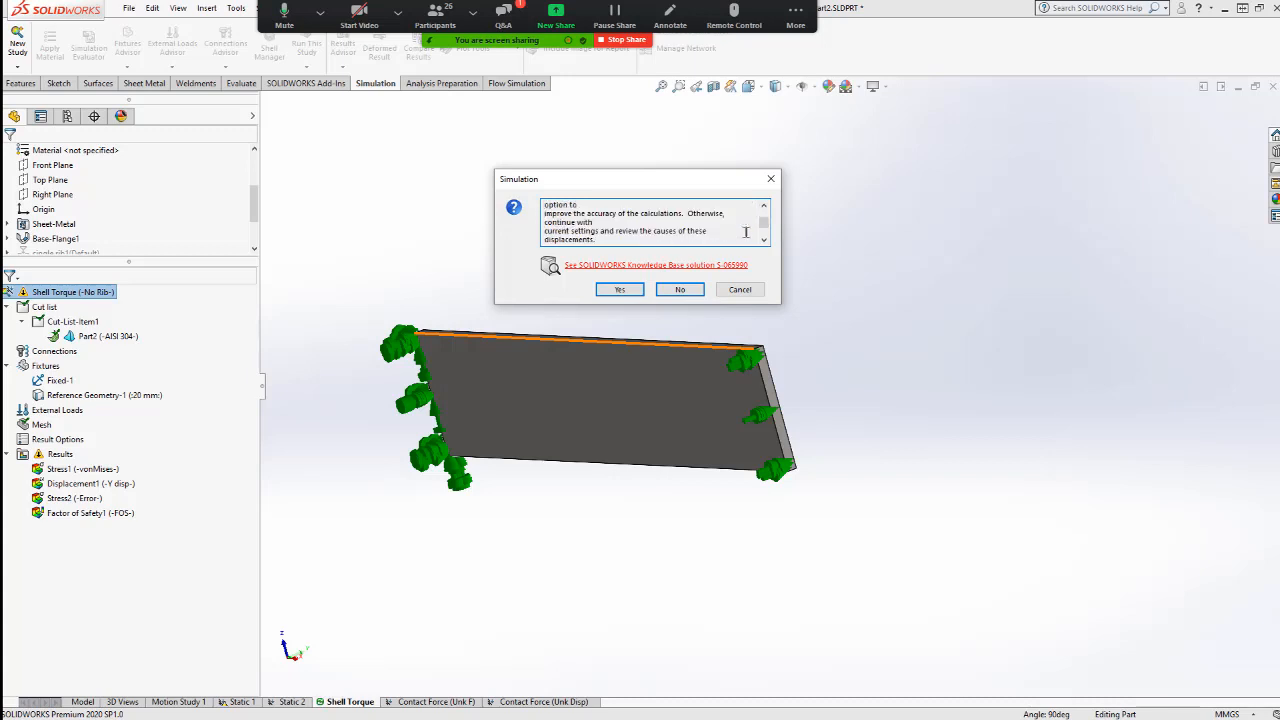
{"action": "scroll", "coordinate": [745, 232], "scroll_direction": "down", "scroll_amount": 1}
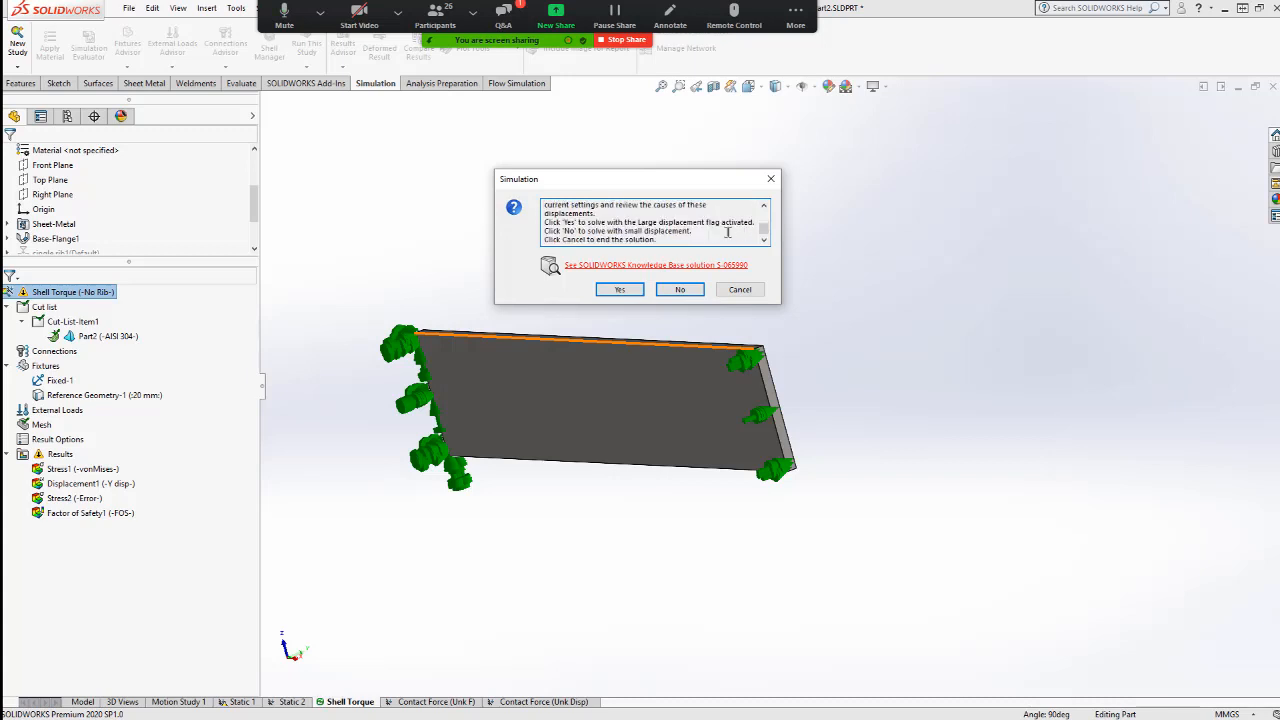
{"action": "left_click_drag", "start_coordinate": [591, 180], "coordinate": [928, 183]}
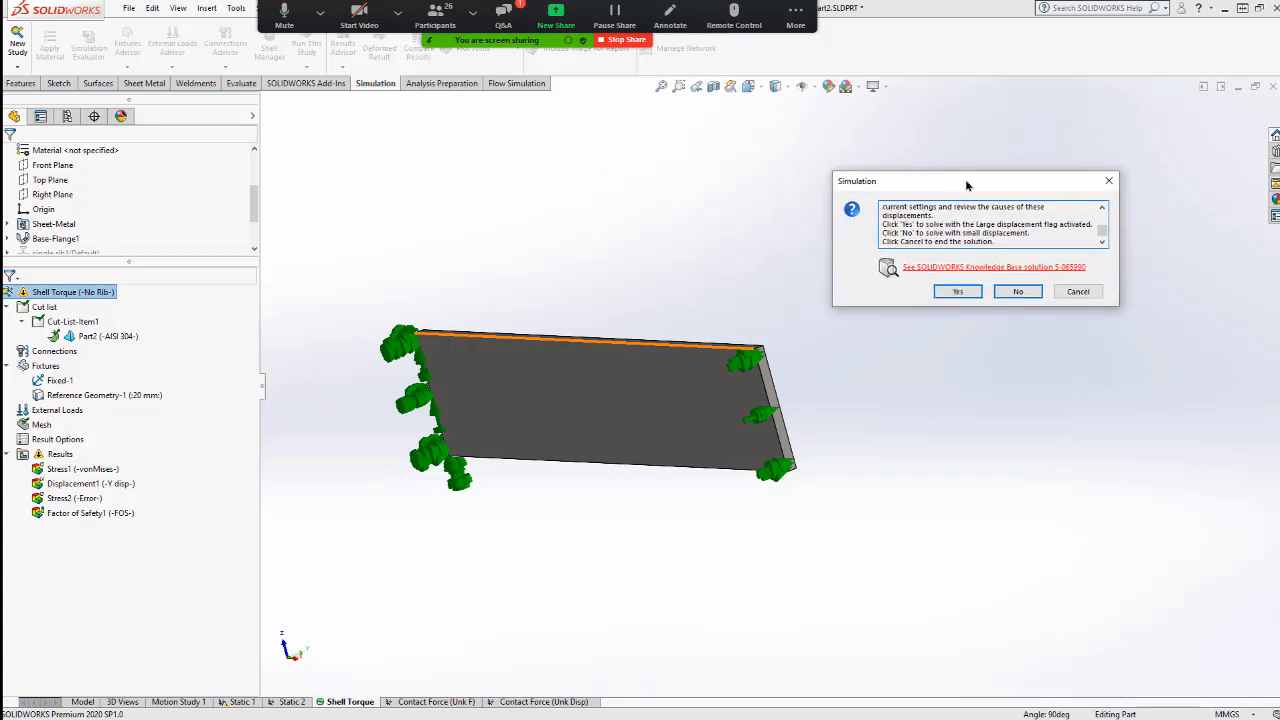
{"action": "left_click", "coordinate": [1018, 292]}
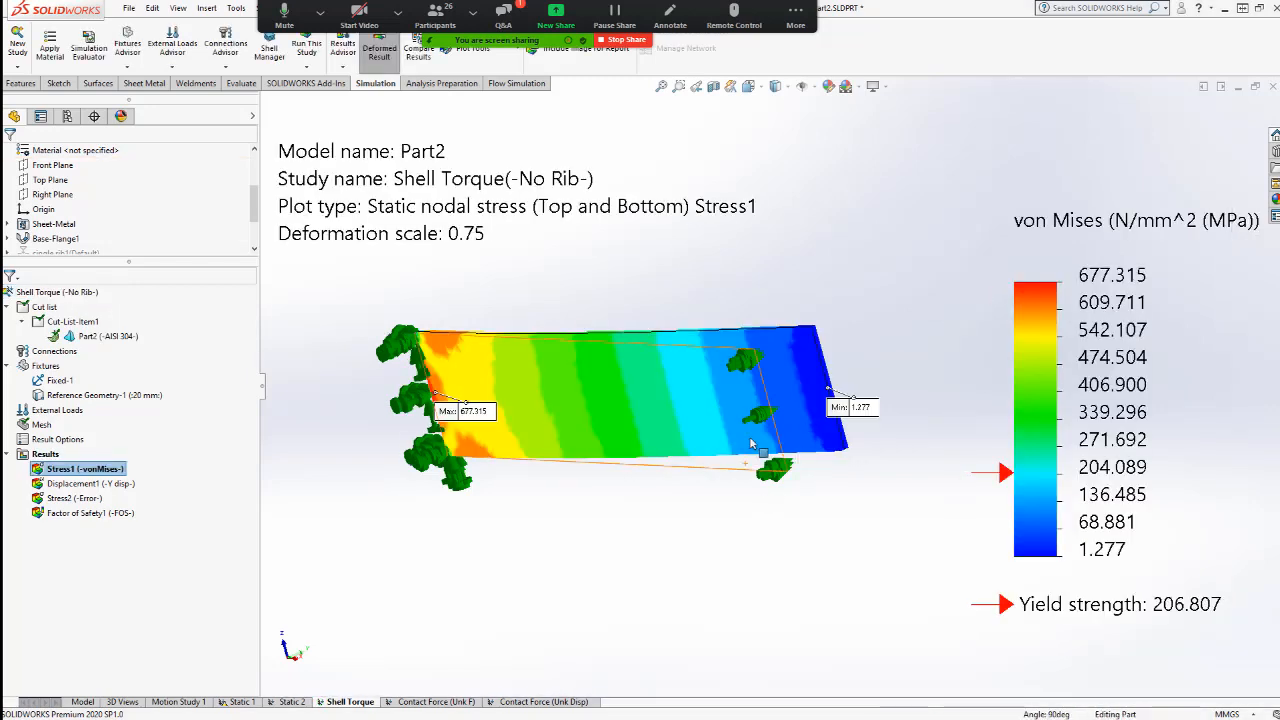
- Examine the von Mises stress plot and the deformed shape of the plate relative to its undeformed outline and end restraints
{"action": "middle_click_drag", "start_coordinate": [801, 422], "coordinate": [854, 411]}
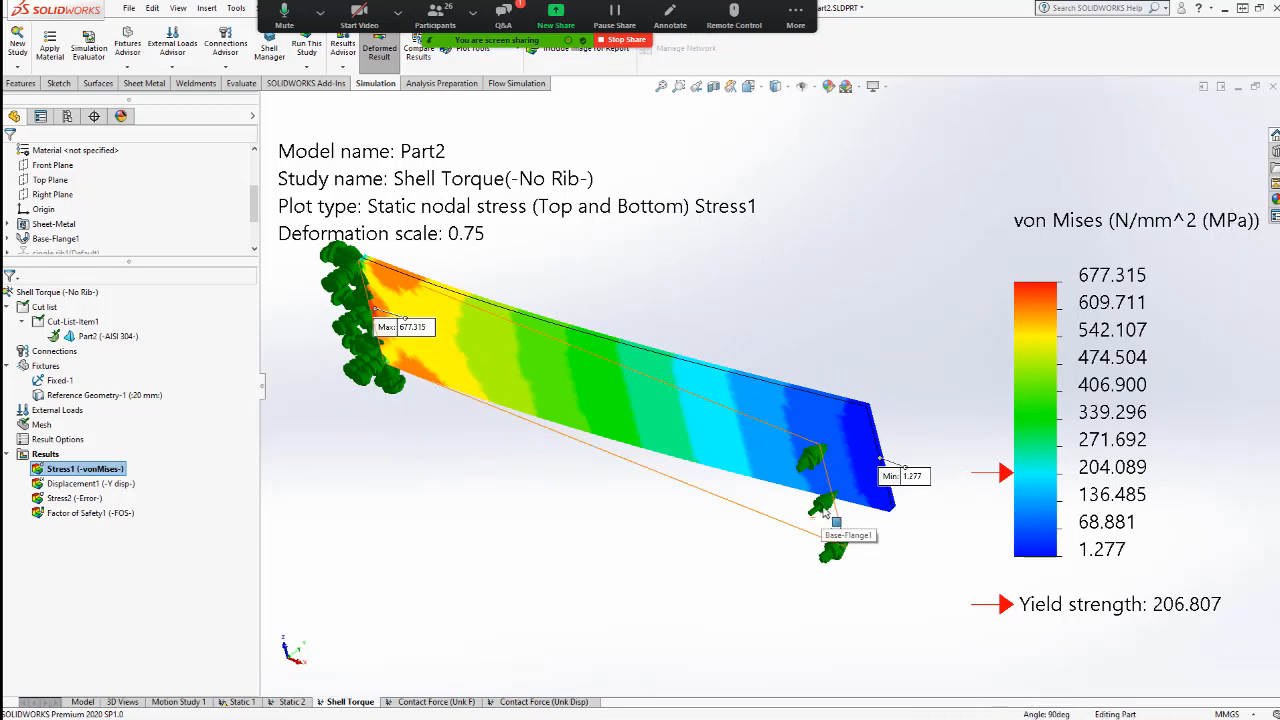
{"action": "key", "text": "ctrl"}
{"action": "key", "text": "ctrl"}
{"action": "key", "text": "ctrl"}
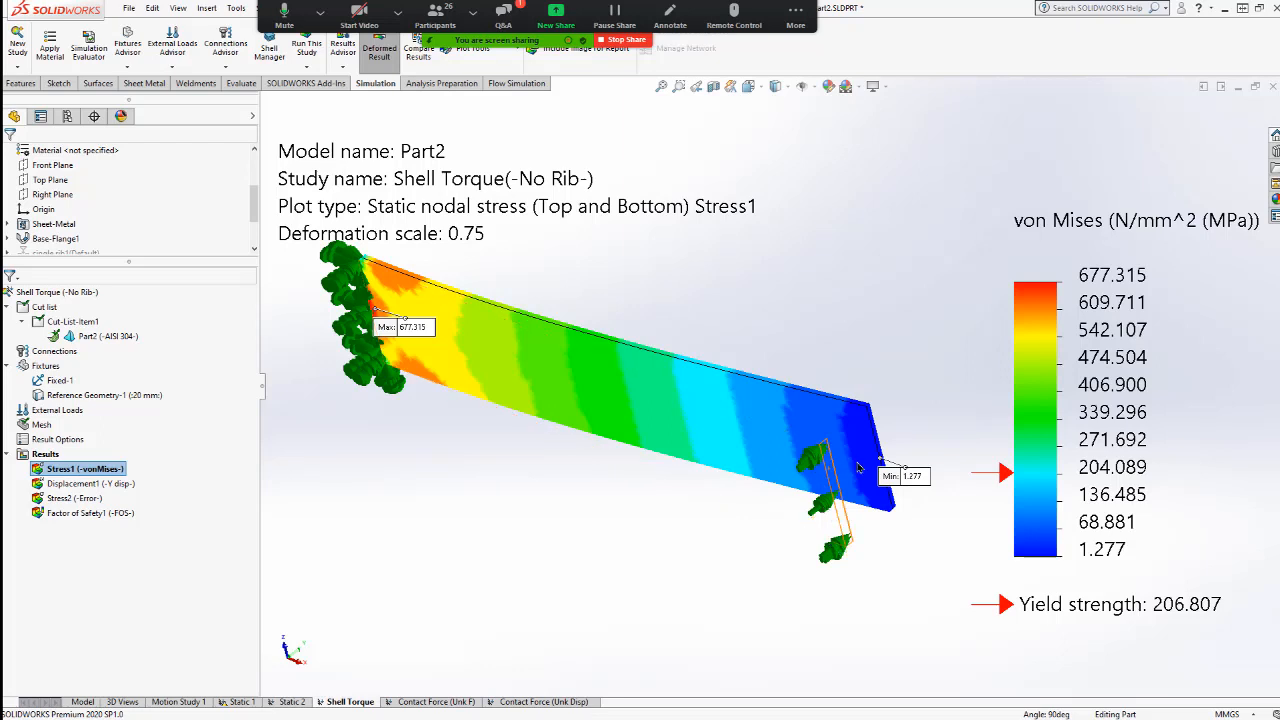
{"action": "key", "text": "ctrl"}
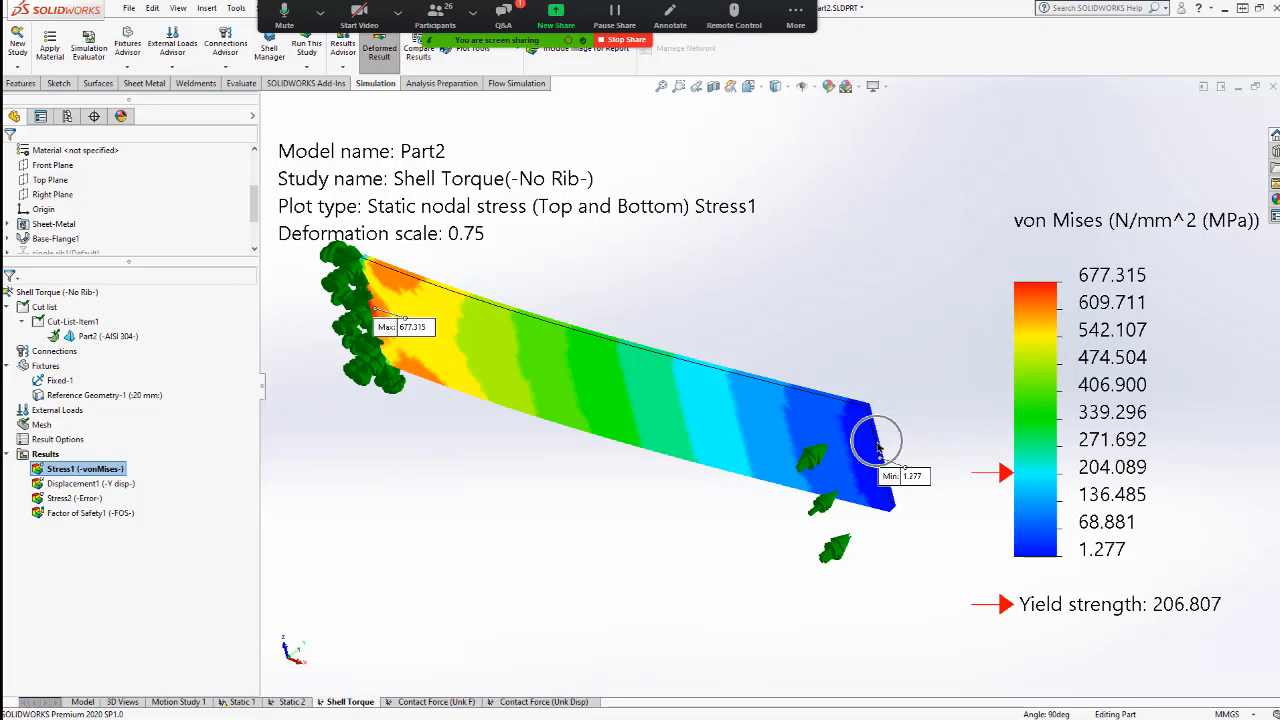
{"action": "key", "text": "ctrl"}
{"action": "key", "text": "ctrl"}
{"action": "middle_click_drag", "start_coordinate": [459, 341], "coordinate": [576, 277]}
{"action": "scroll", "coordinate": [686, 480], "scroll_direction": "up", "scroll_amount": 2}
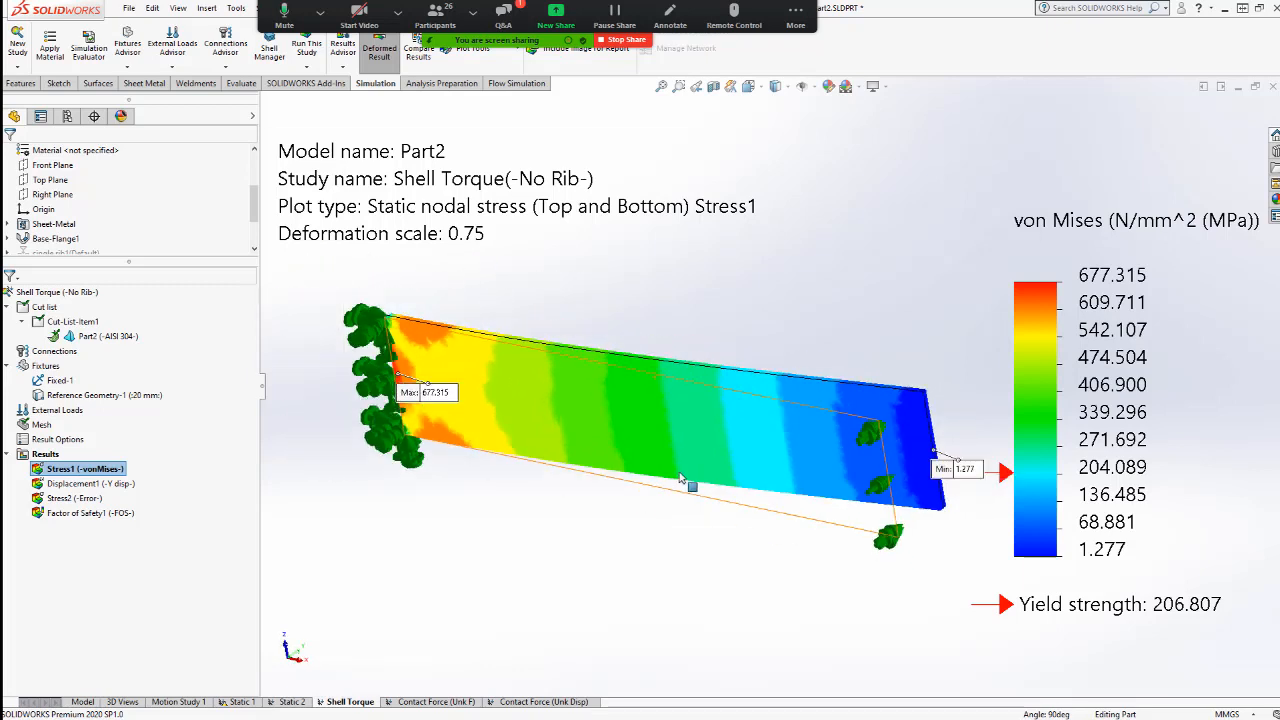
- List the reaction force on the plate's fixed end face, move the callout clear of the model, and close the listing
{"action": "right_click", "coordinate": [96, 471]}
{"action": "right_click", "coordinate": [44, 455]}
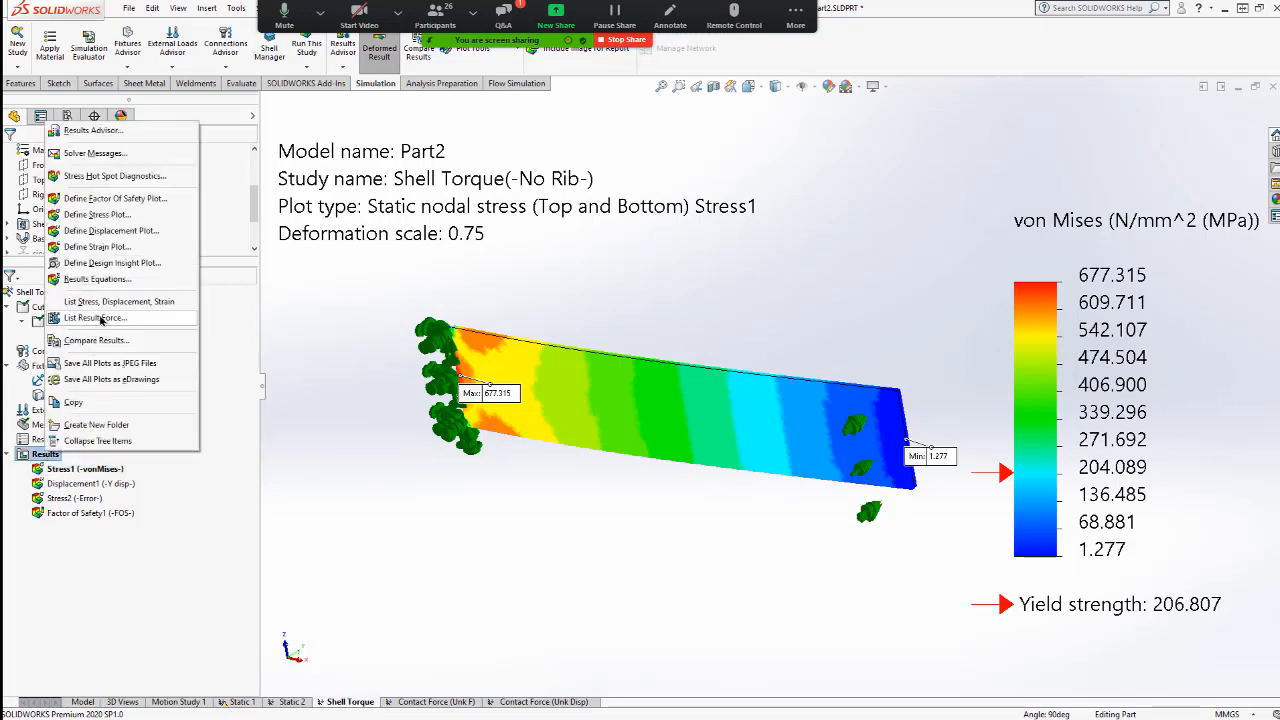
{"action": "left_click", "coordinate": [97, 318]}
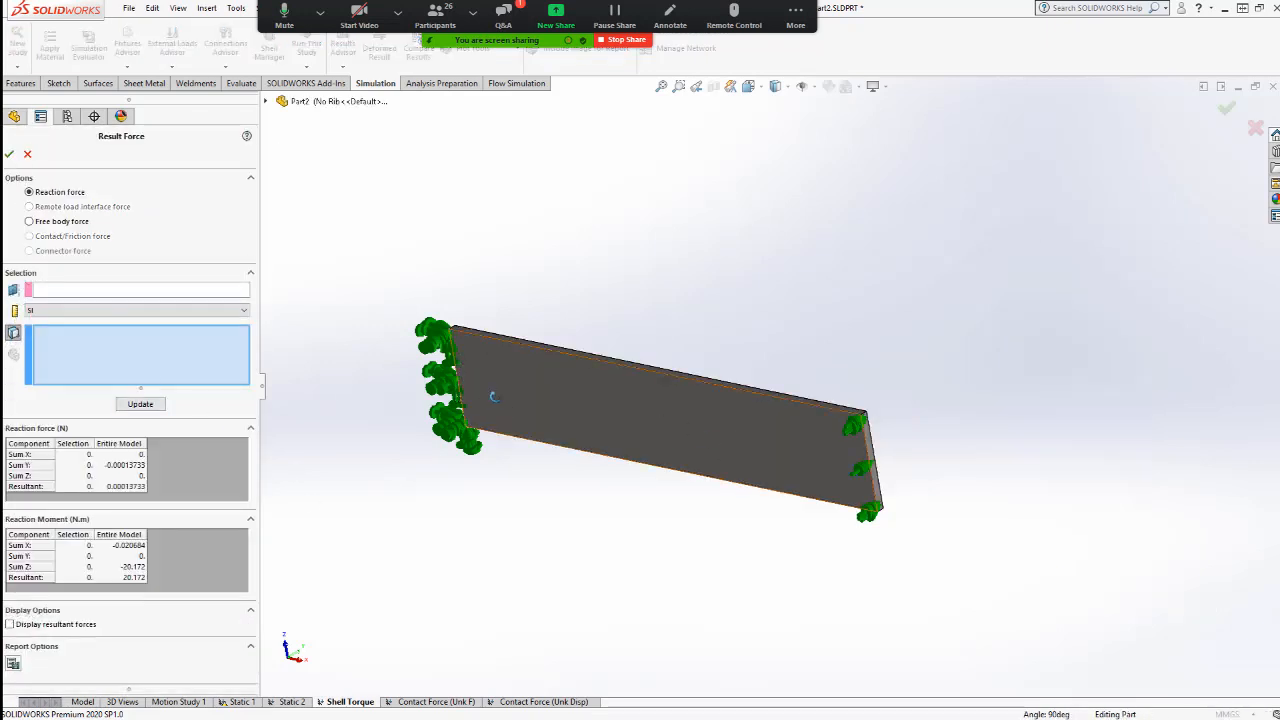
{"action": "middle_click_drag", "start_coordinate": [491, 400], "coordinate": [605, 413]}
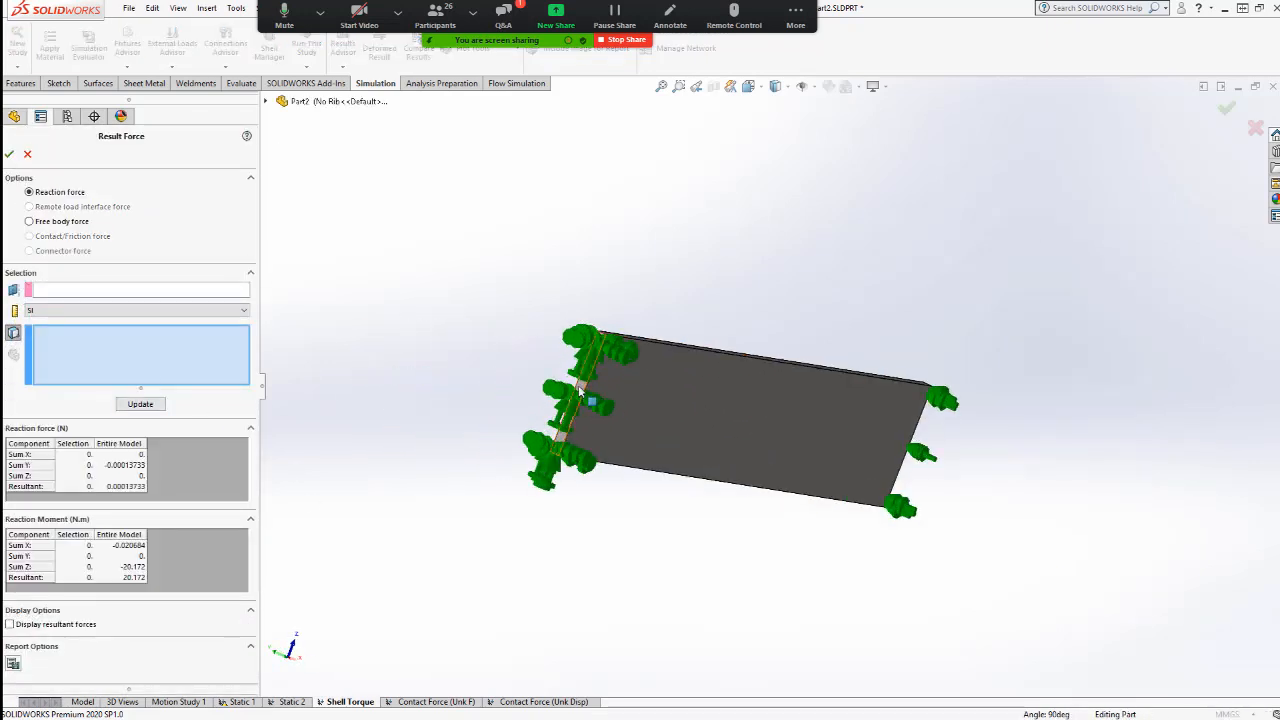
{"action": "left_click", "coordinate": [573, 394]}
{"action": "left_click", "coordinate": [135, 404]}
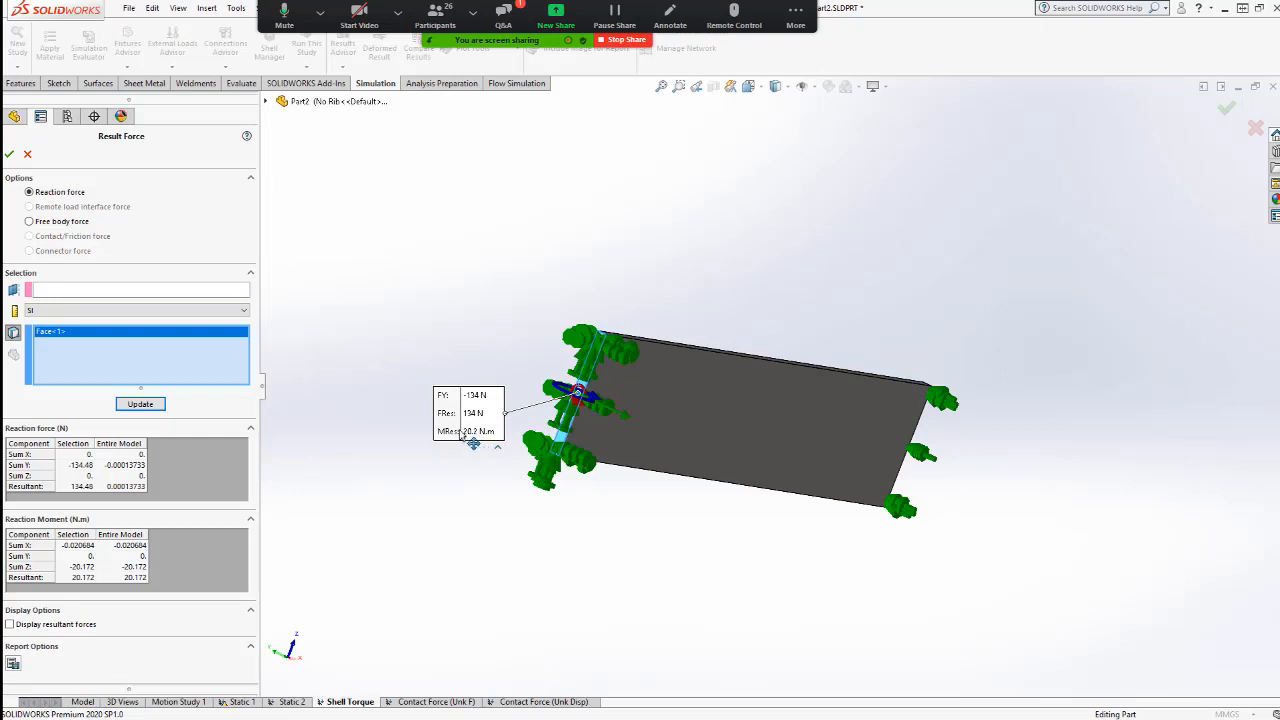
{"action": "left_click_drag", "start_coordinate": [458, 432], "coordinate": [447, 400]}
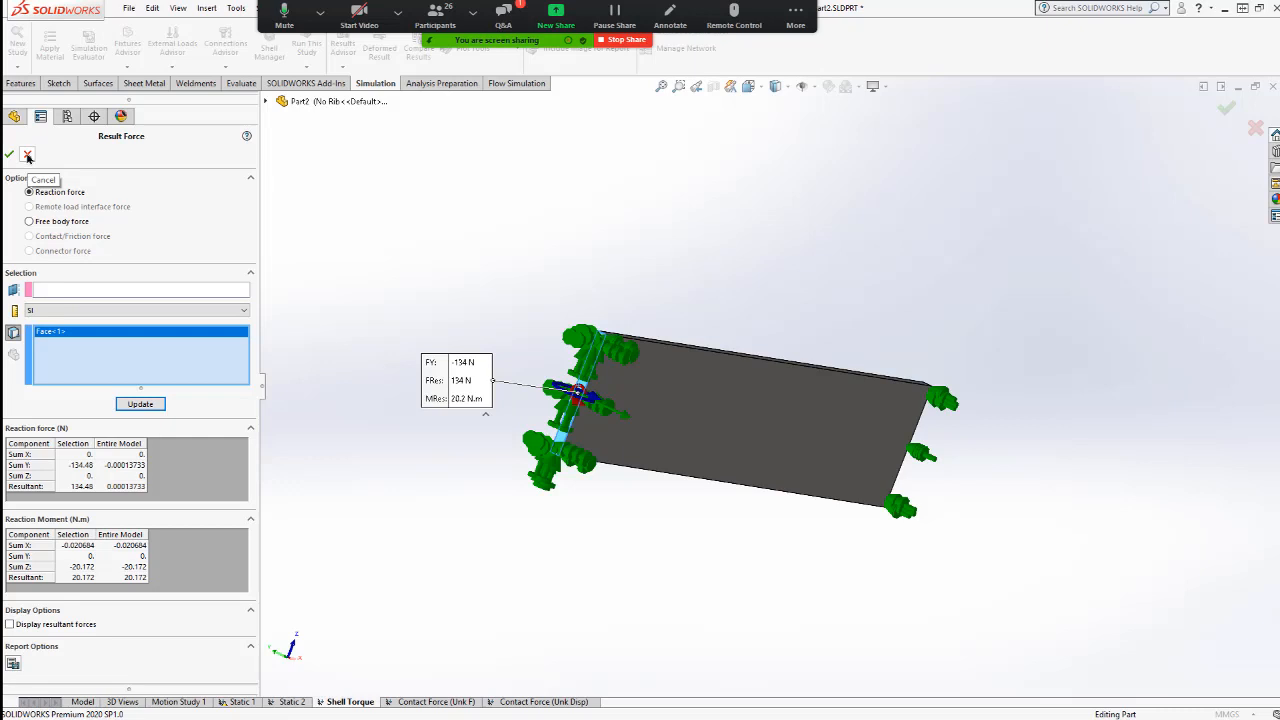
{"action": "left_click", "coordinate": [27, 156]}
- Look over the deformed stress plot, check the open question in the meeting's Q&A window, and move that window off the model
{"action": "middle_click_drag", "start_coordinate": [492, 348], "coordinate": [485, 352]}
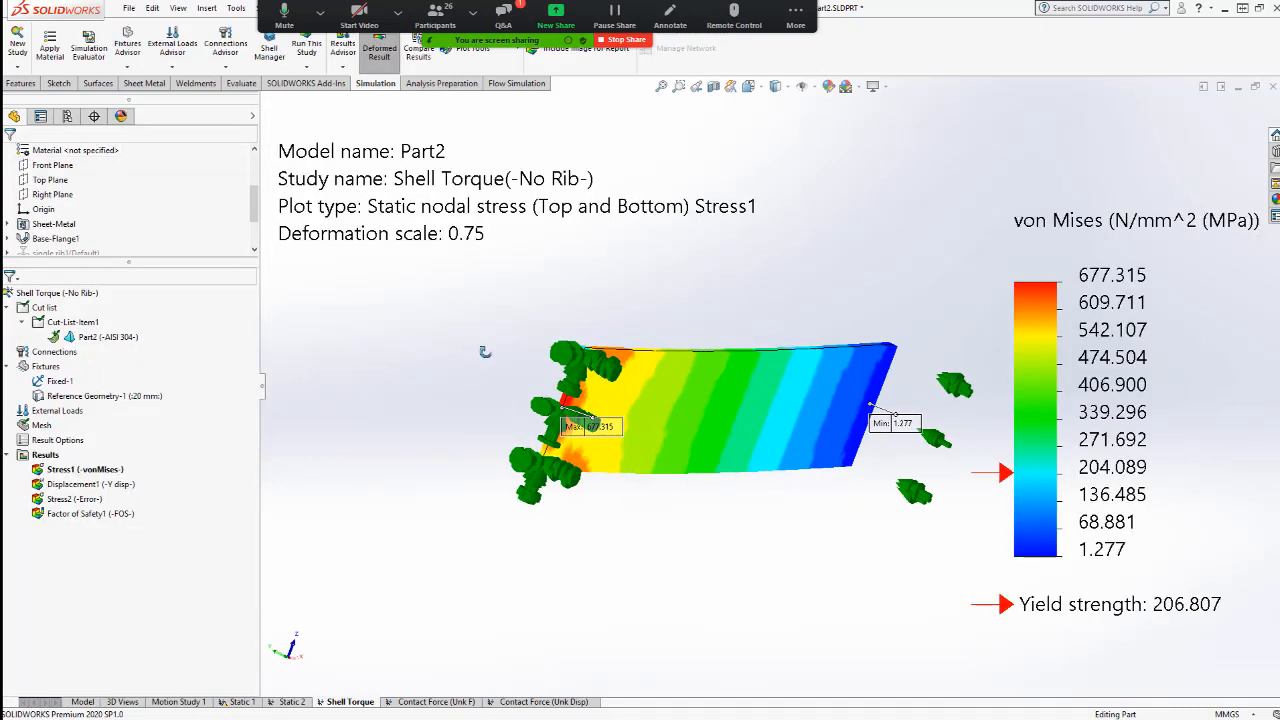
{"action": "scroll", "coordinate": [938, 320], "scroll_direction": "down", "scroll_amount": 3}
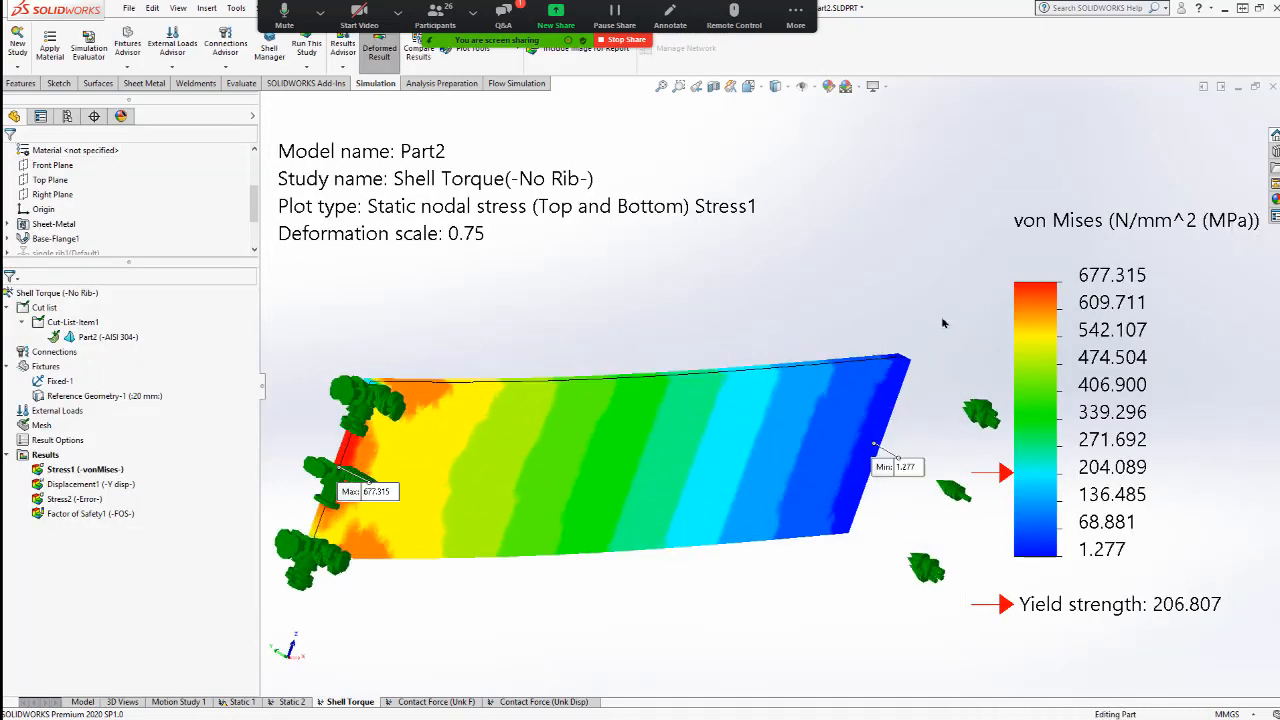
{"action": "scroll", "coordinate": [775, 345], "scroll_direction": "up", "scroll_amount": 2}
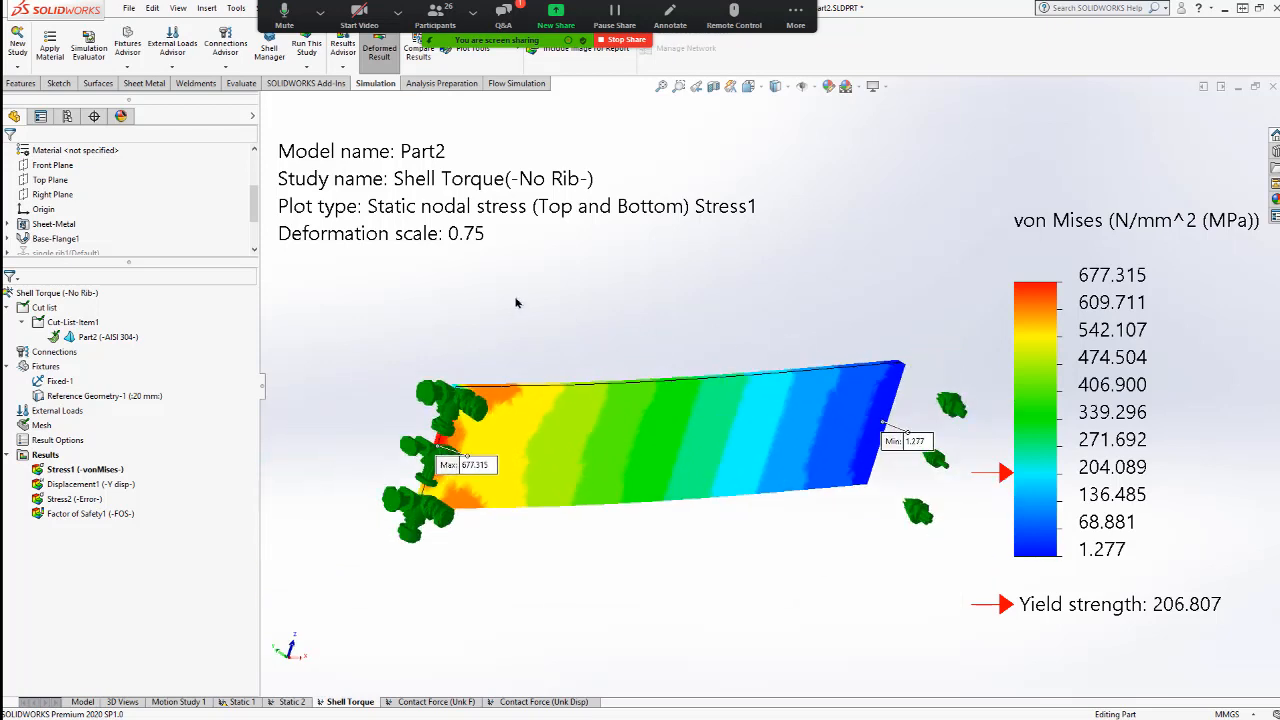
{"action": "left_click", "coordinate": [504, 20]}
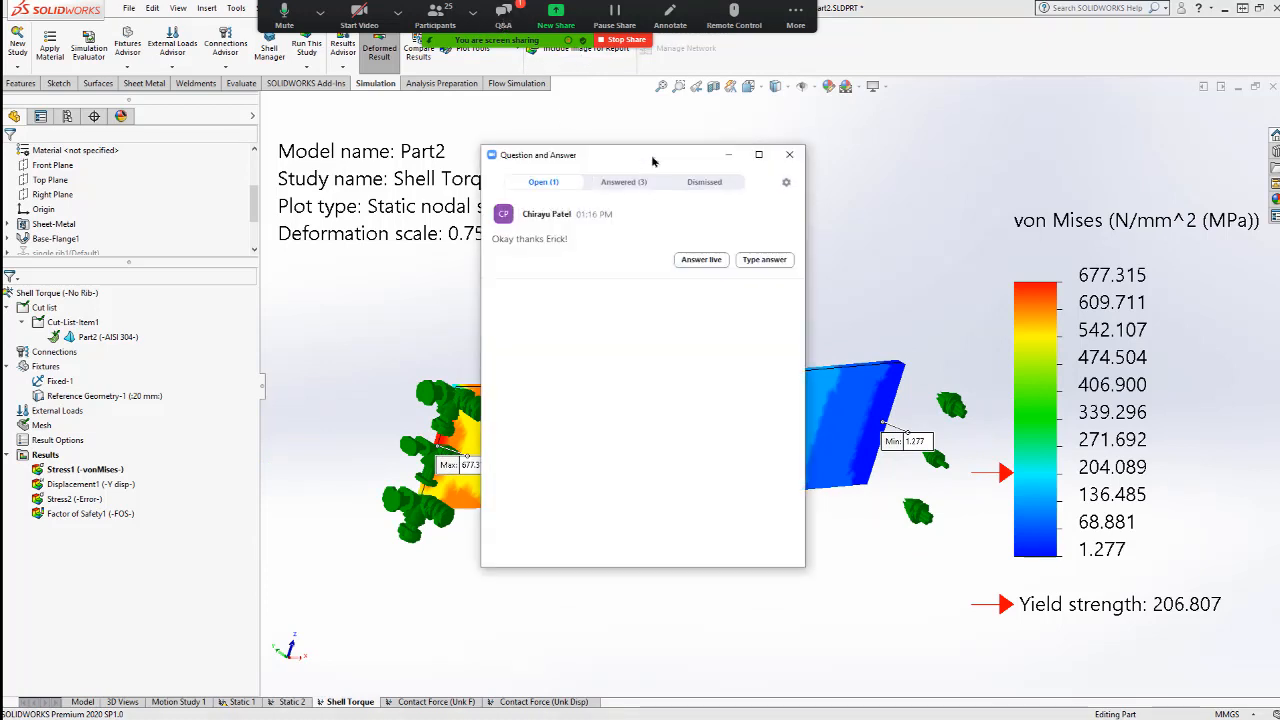
{"action": "left_click_drag", "start_coordinate": [651, 163], "coordinate": [2, 190]}
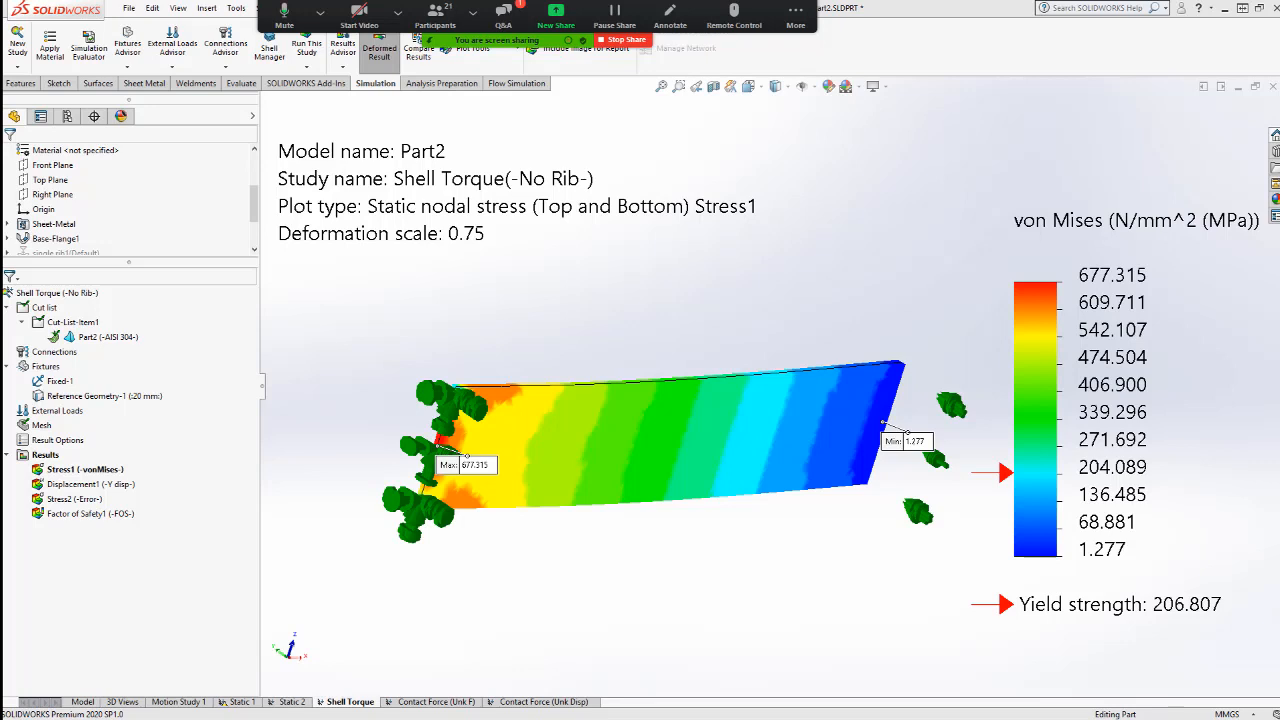
- Show the Displacement1 plot and move the maximum annotation near the plate's free end and the minimum annotation near its fixed end
{"action": "middle_click_drag", "start_coordinate": [732, 338], "coordinate": [758, 455]}
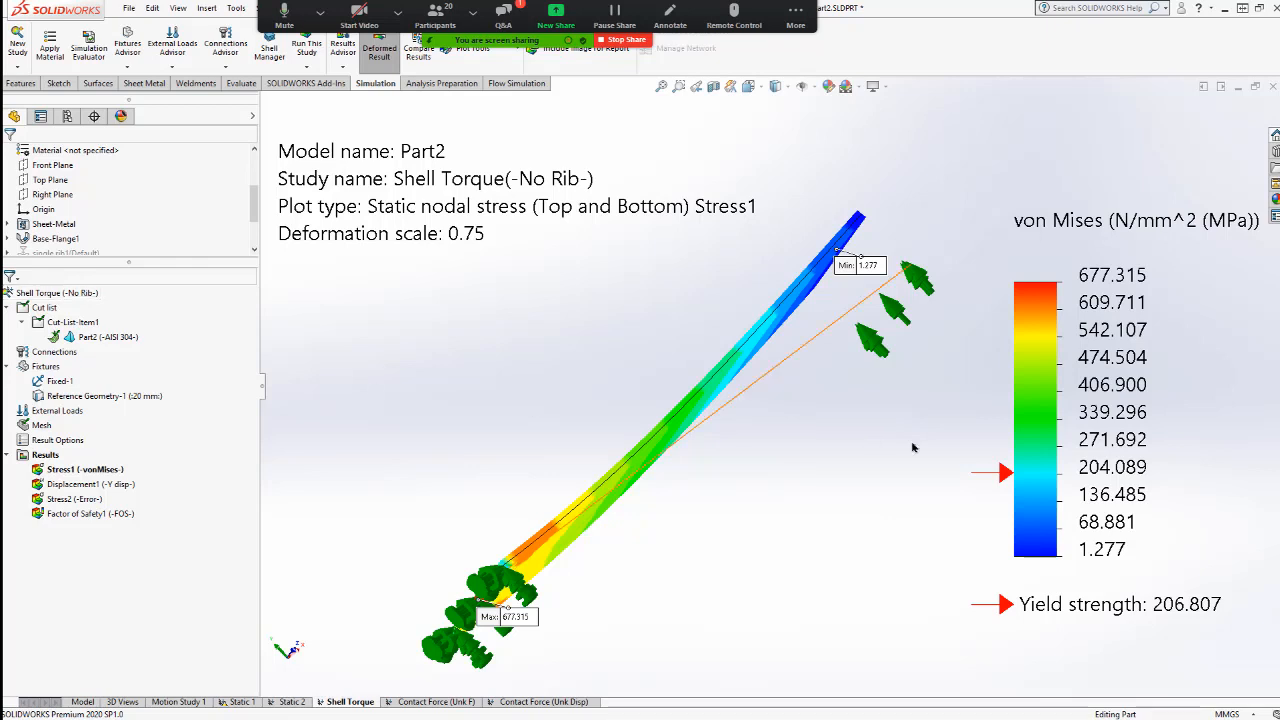
{"action": "left_click", "coordinate": [78, 483]}
{"action": "double_click", "coordinate": [78, 483]}
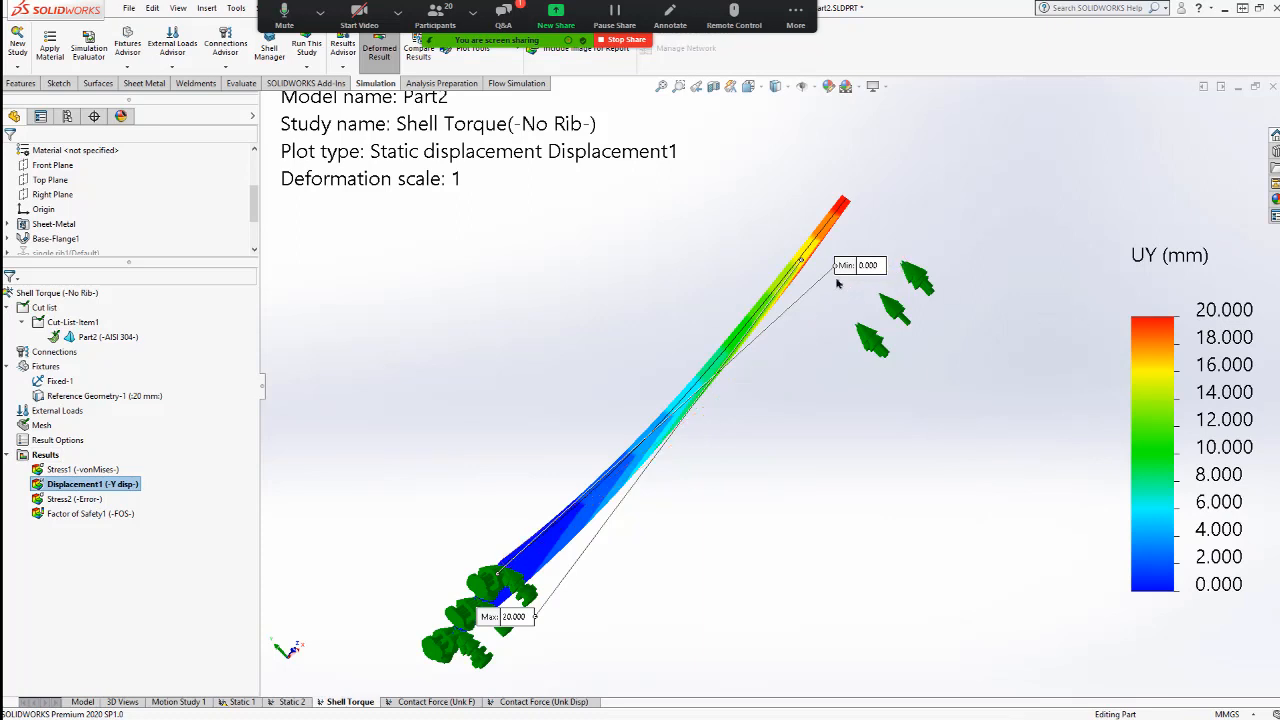
{"action": "left_click_drag", "start_coordinate": [512, 618], "coordinate": [1020, 234]}
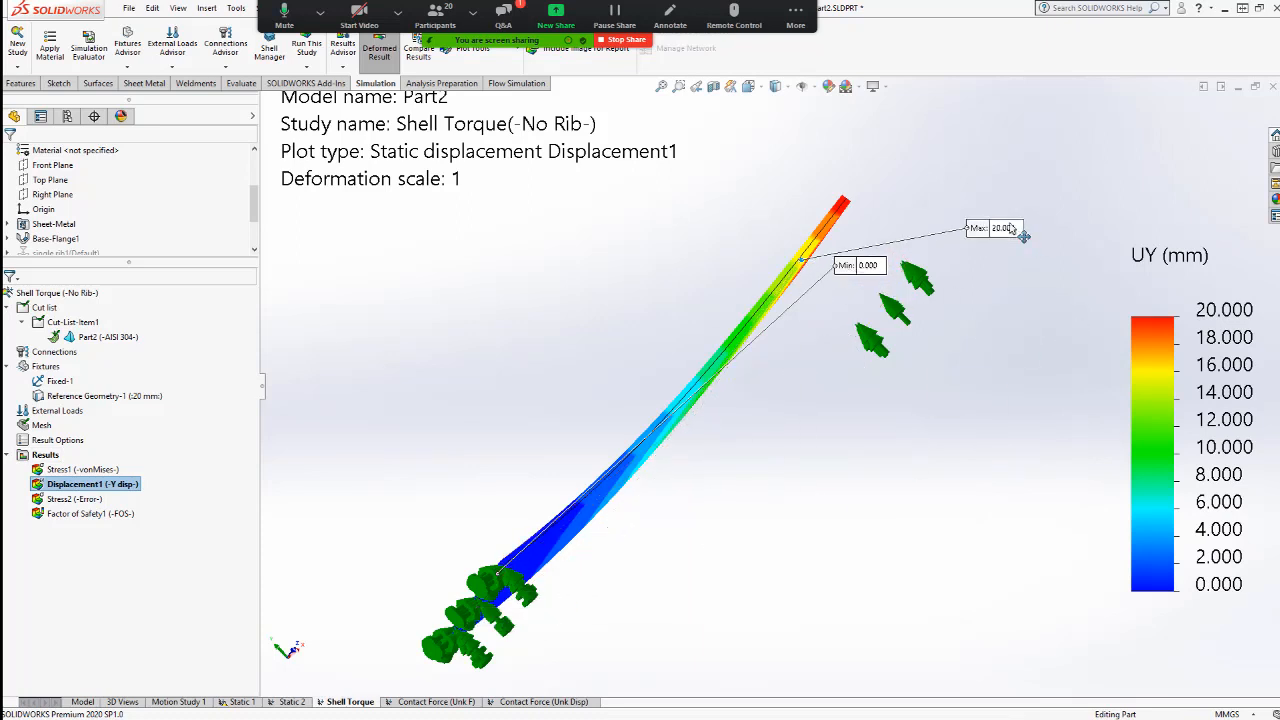
{"action": "left_click_drag", "start_coordinate": [850, 280], "coordinate": [590, 640]}
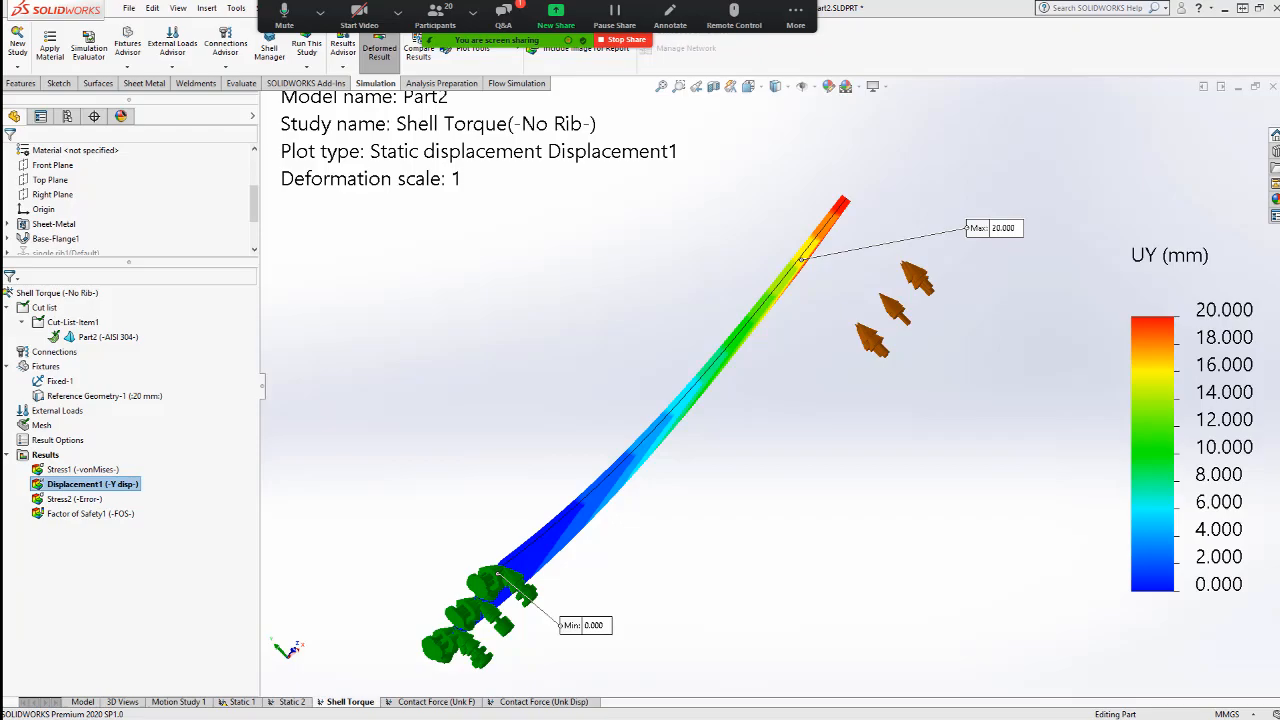
- Switch to PowerPoint and start the slide show from the first slide
{"action": "key", "text": "alt+Tab"}
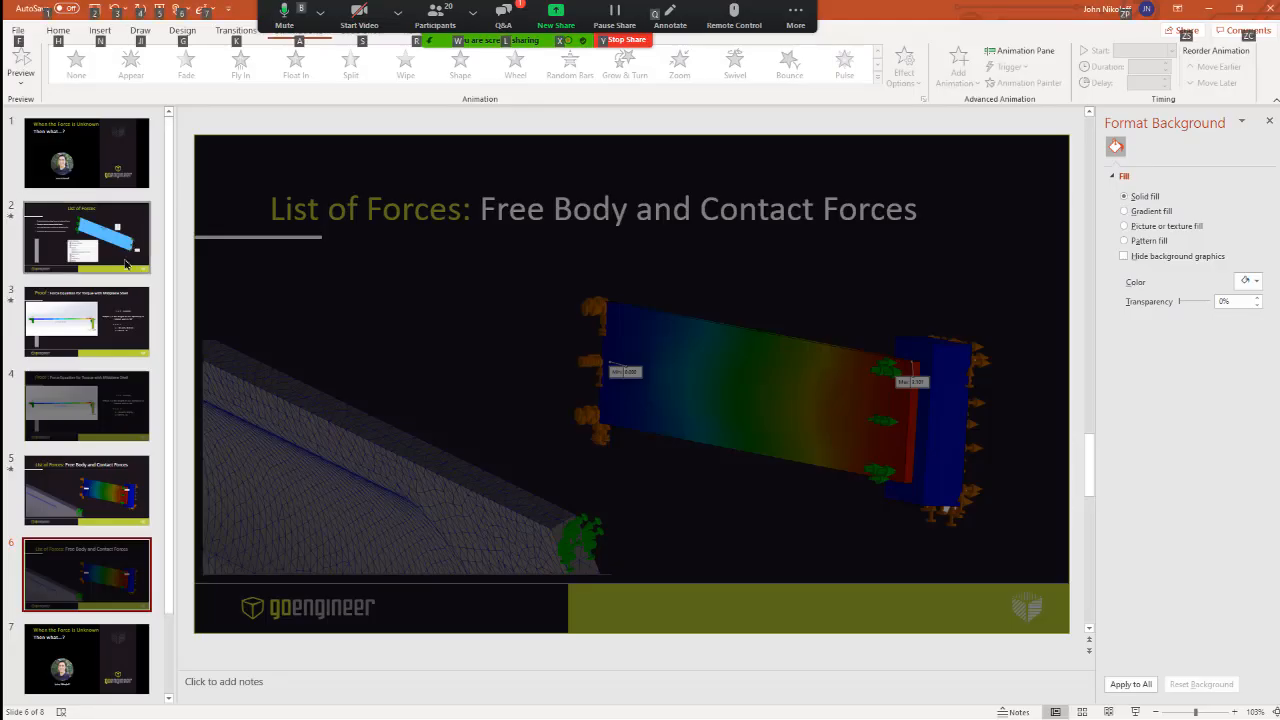
{"action": "left_click", "coordinate": [126, 332]}
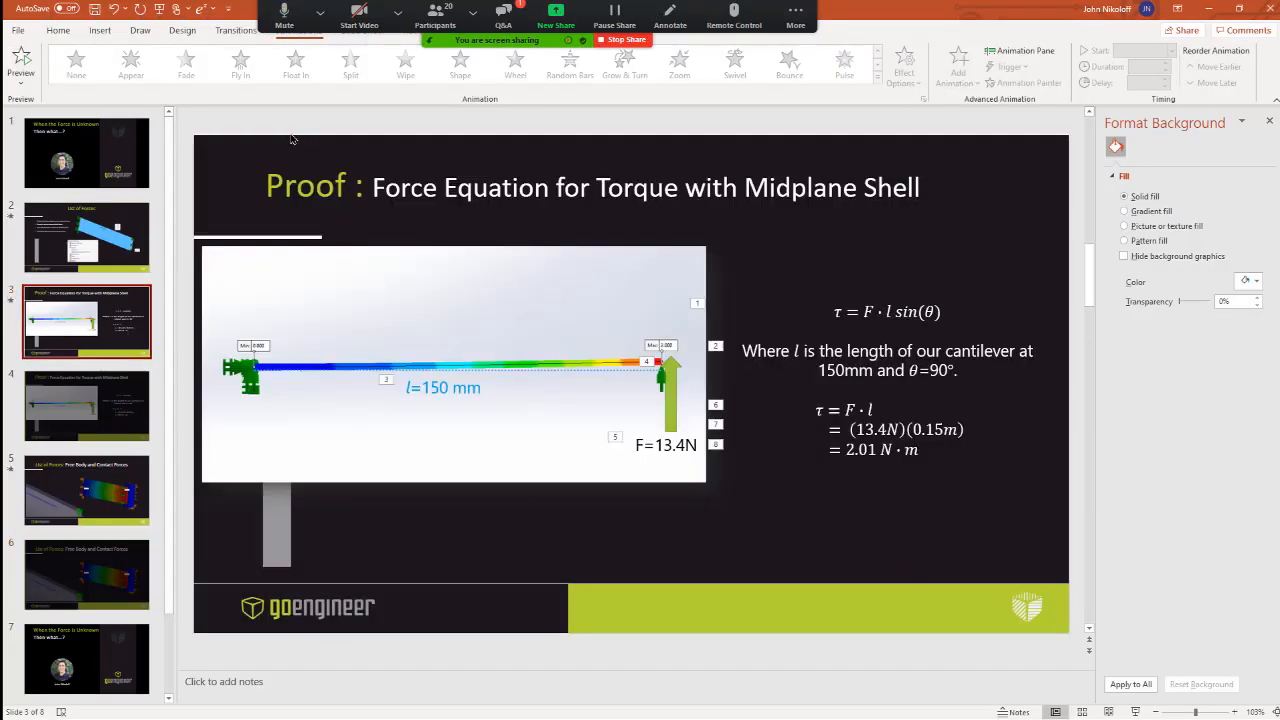
{"action": "left_click", "coordinate": [159, 12]}
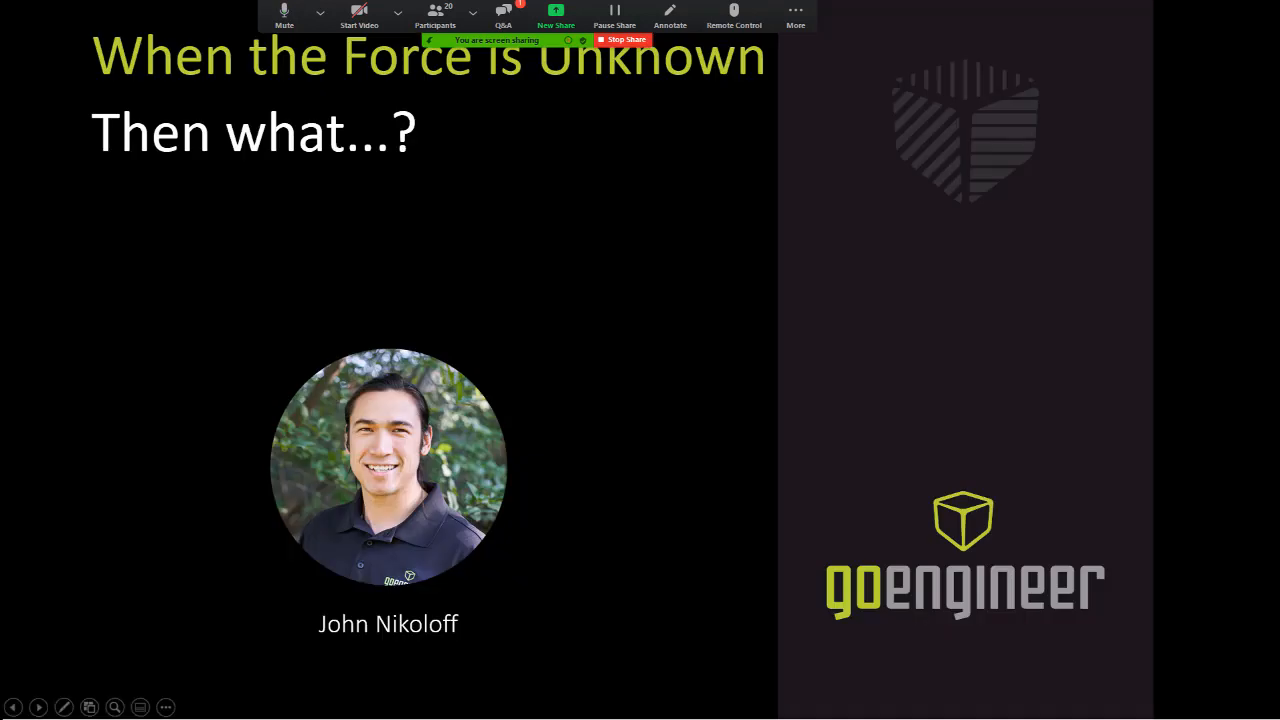
- Advance the presentation to the force equation proof slide and reveal the torque equation and the cantilever length and angle note
{"action": "key", "text": "Right"}
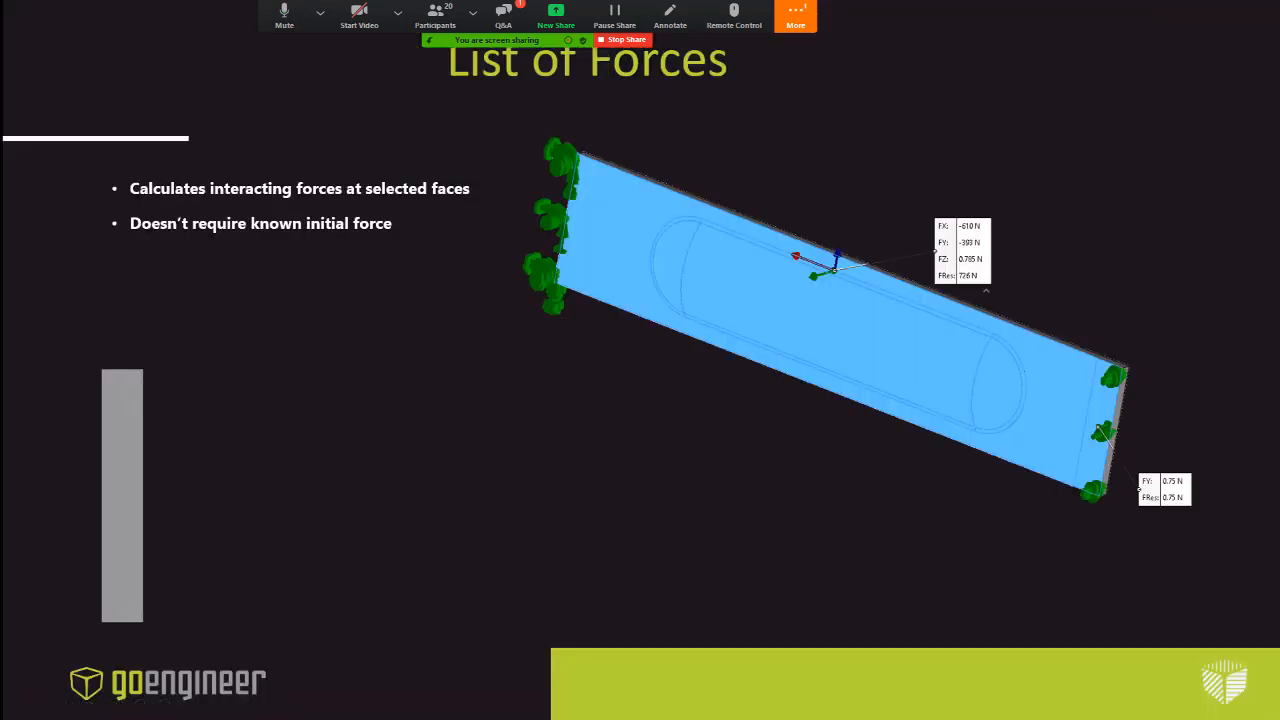
{"action": "key", "text": "Right"}
{"action": "key", "text": "Right"}
{"action": "key", "text": "Right"}
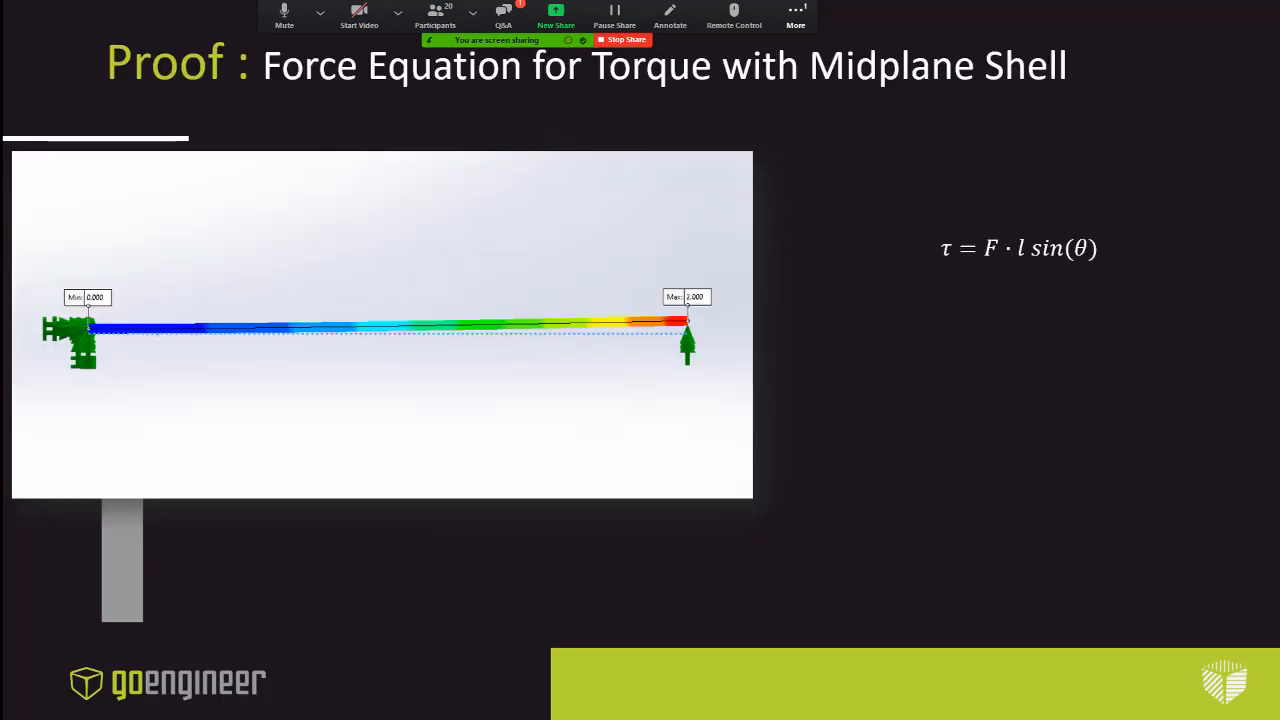
{"action": "key", "text": "Right"}
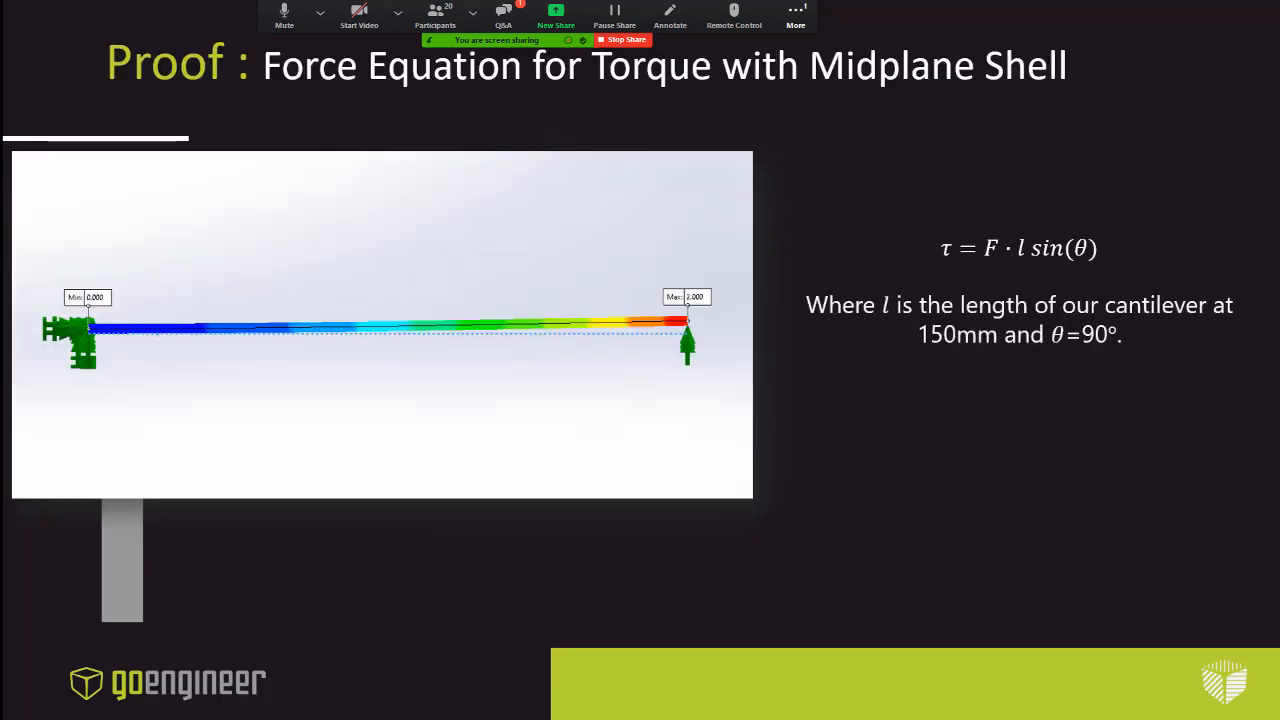